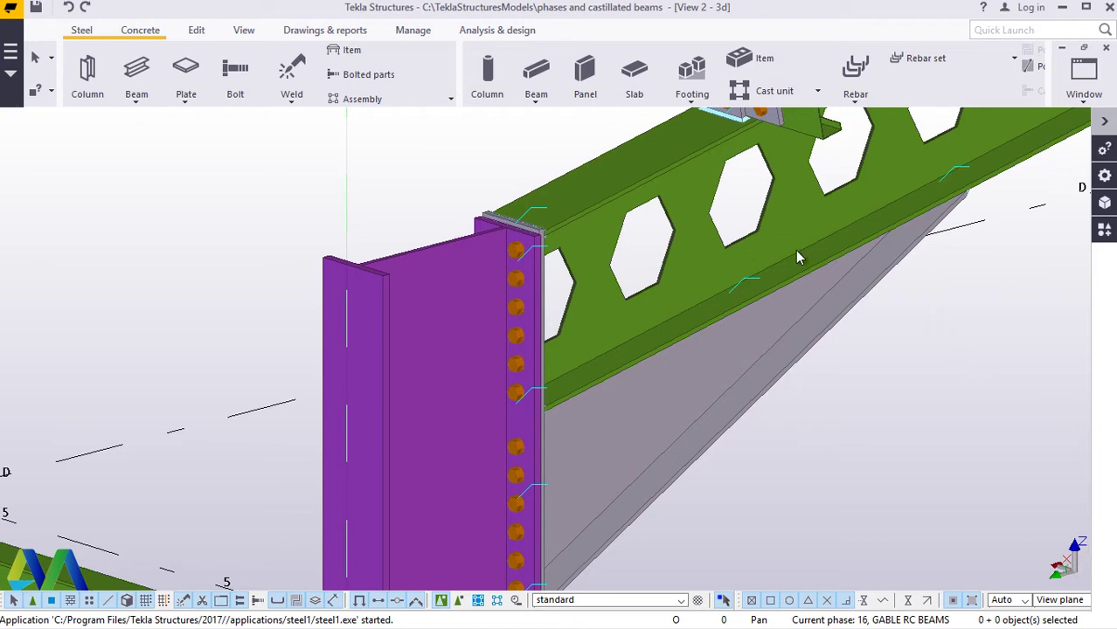
# Step: Model a 300 mm long steel beam running outward from the top inner corner of the purple column's outer flange
pyautogui.scroll(-1, 472, 310)
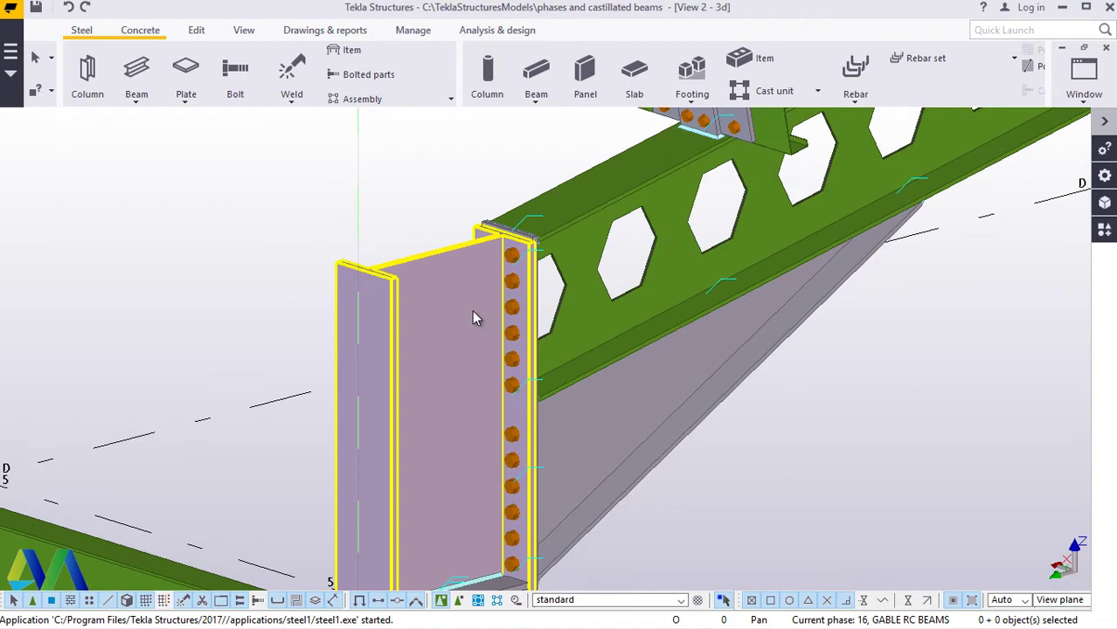
pyautogui.keyDown('ctrl'); pyautogui.moveTo(472, 317); pyautogui.dragTo(463, 287, button='middle'); pyautogui.keyUp('ctrl')
pyautogui.scroll(6, 477, 293)
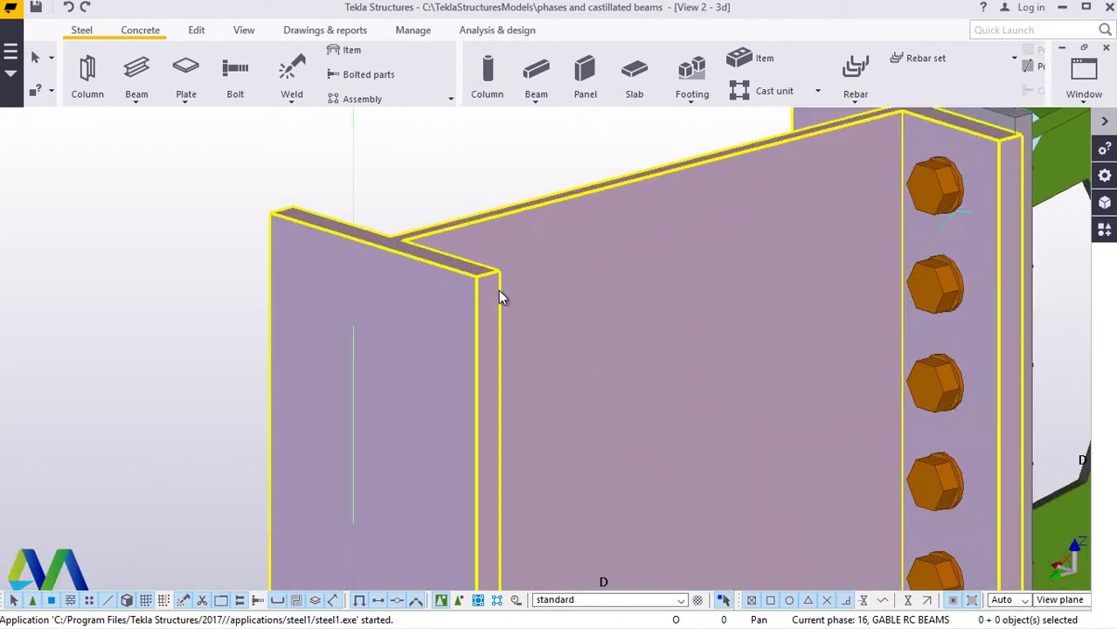
pyautogui.scroll(2, 500, 278)
pyautogui.scroll(3, 500, 269)
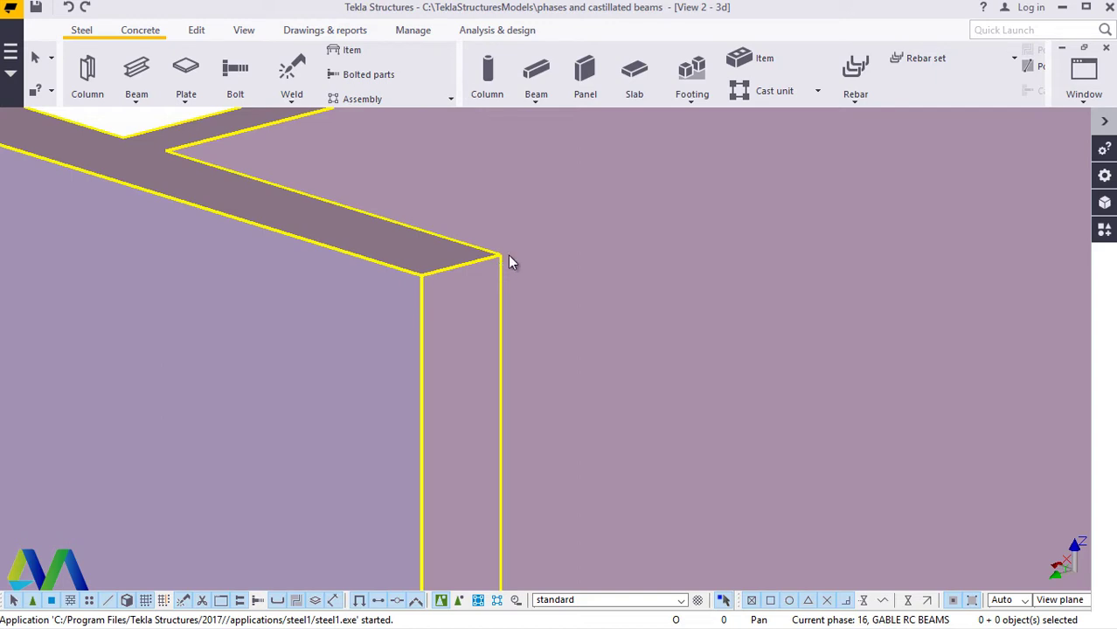
pyautogui.click(136, 103)
pyautogui.click(150, 125)
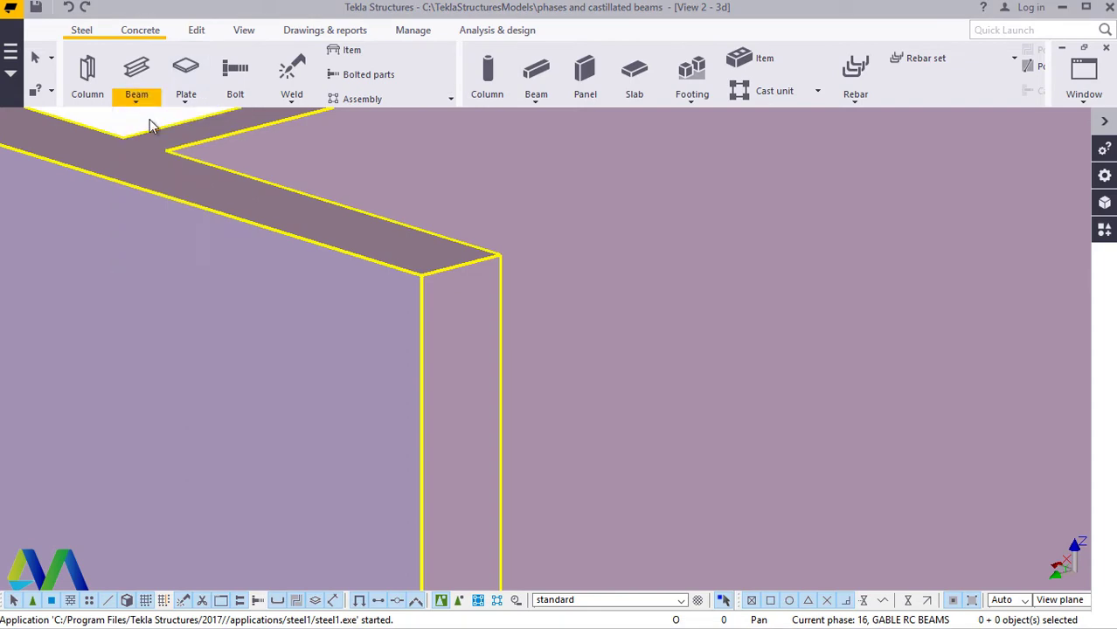
pyautogui.click(500, 256)
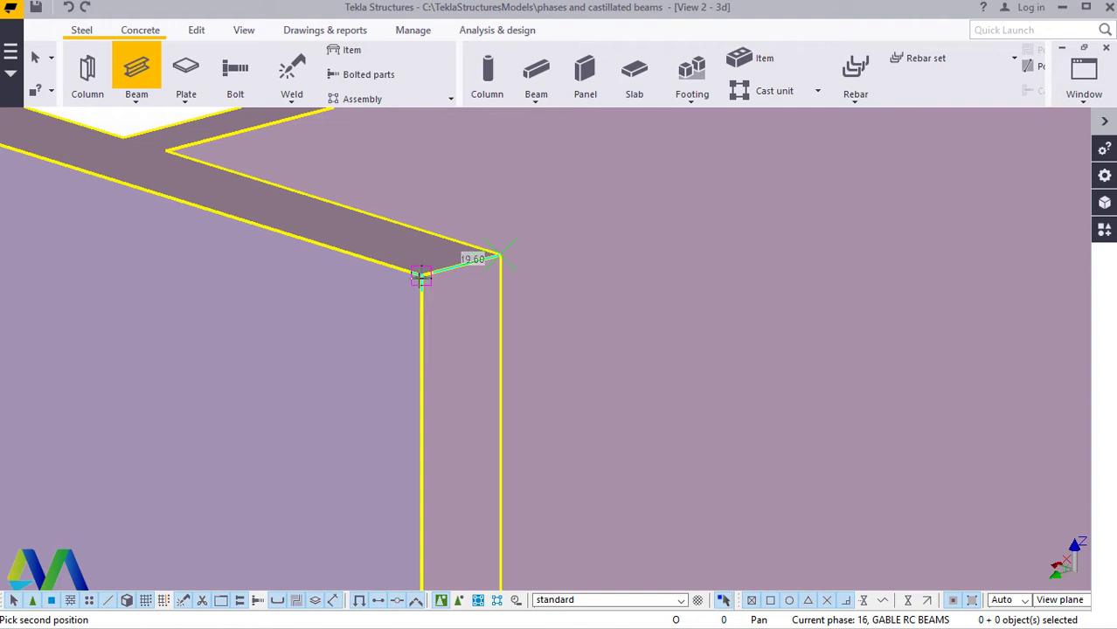
pyautogui.write('030')
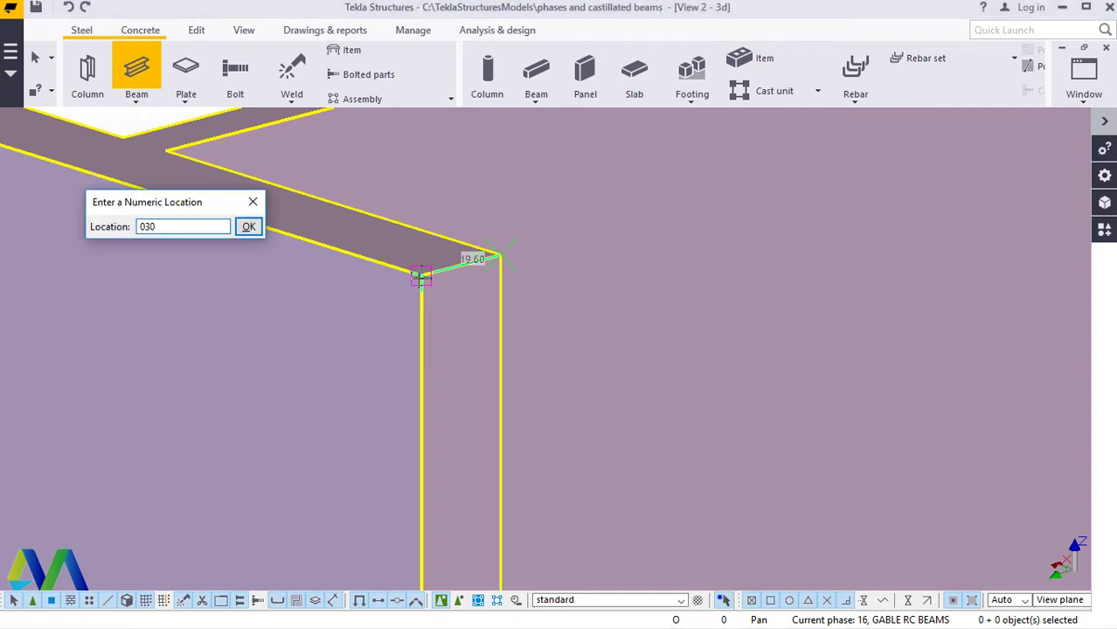
pyautogui.press('BackSpace')
pyautogui.press('BackSpace')
pyautogui.write('300')
pyautogui.press('Return')
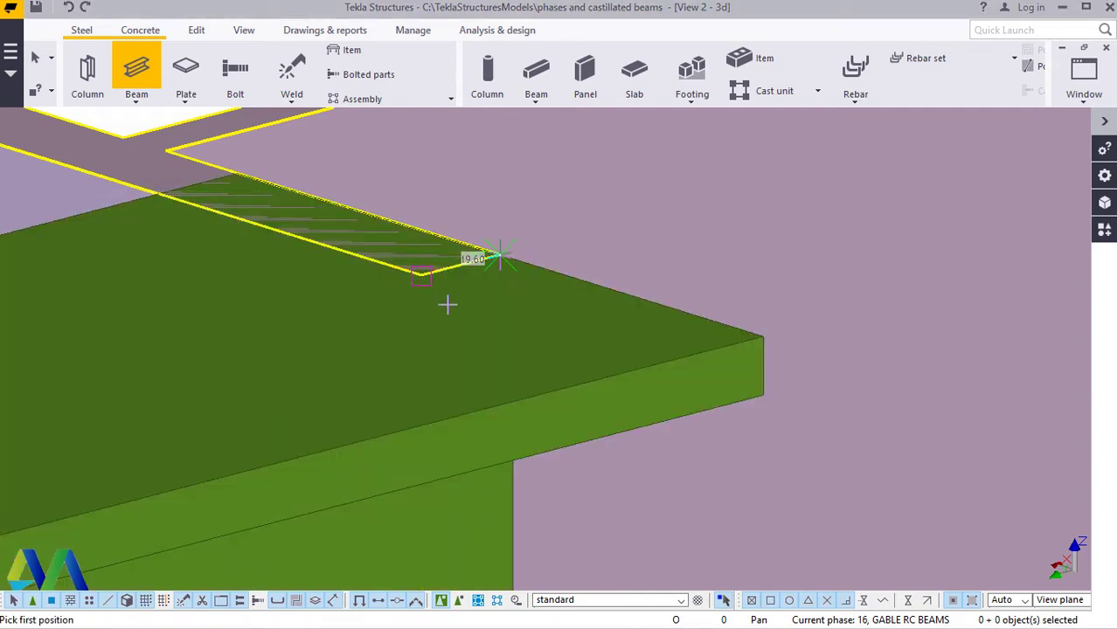
pyautogui.rightClick(435, 301)
pyautogui.click(479, 313)
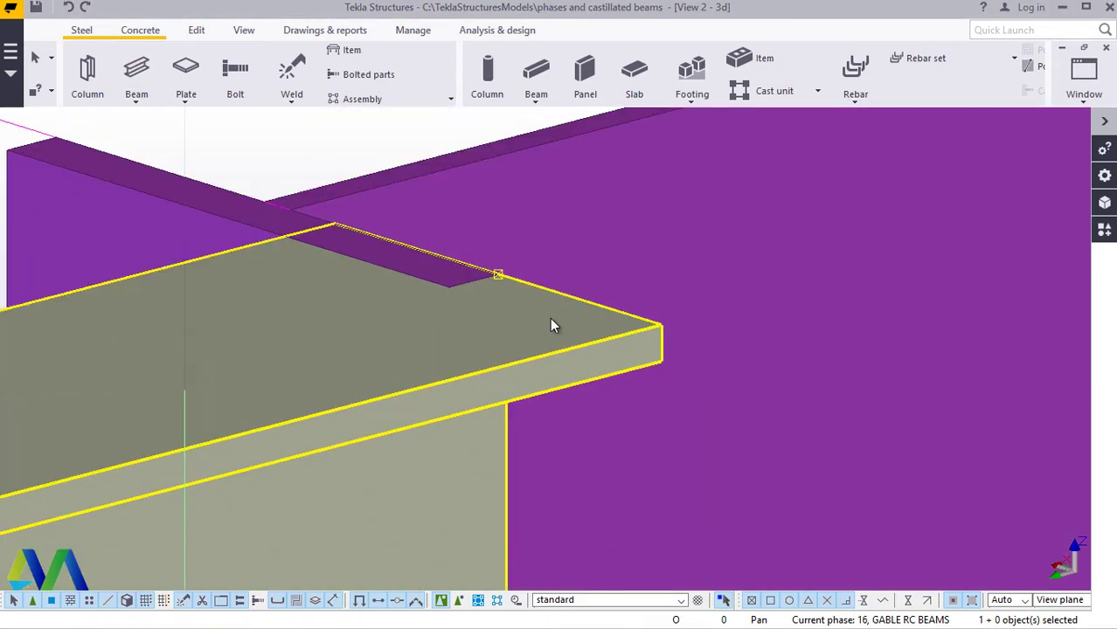
# Step: Change the new short beam's profile to UB127*76*13 from the UB's 127's group of I profiles
pyautogui.scroll(-5, 575, 338)
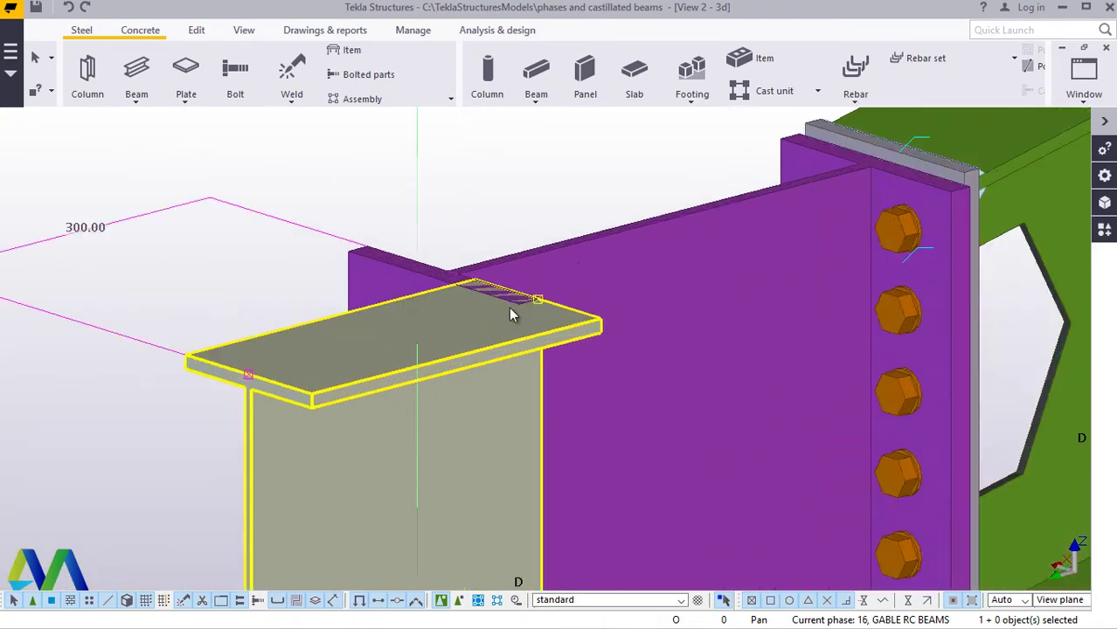
pyautogui.scroll(3, 487, 351)
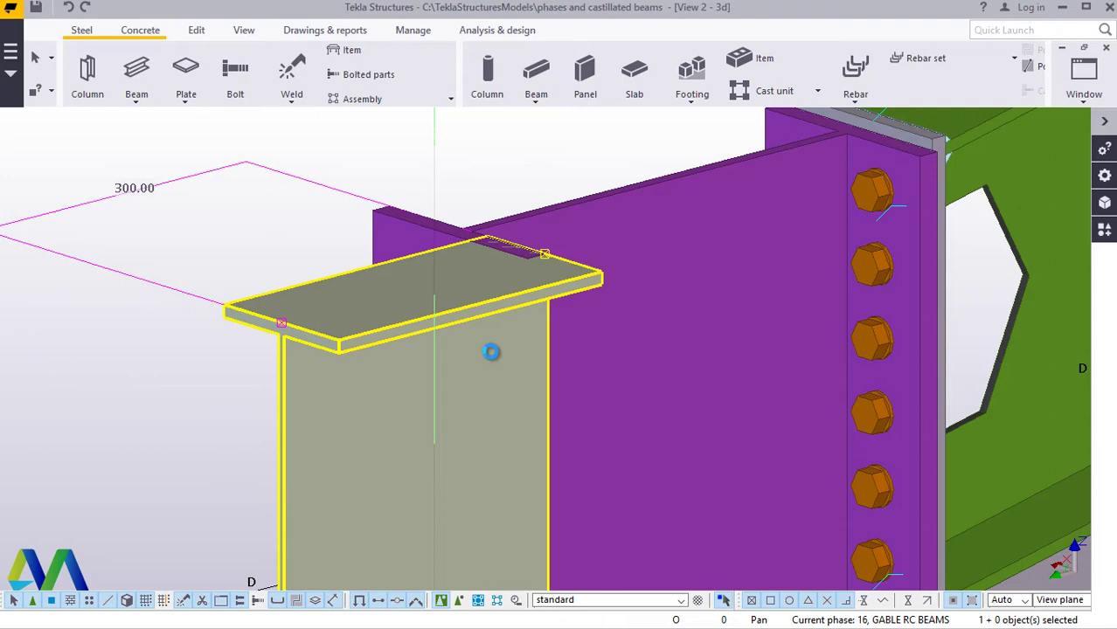
pyautogui.doubleClick(489, 351)
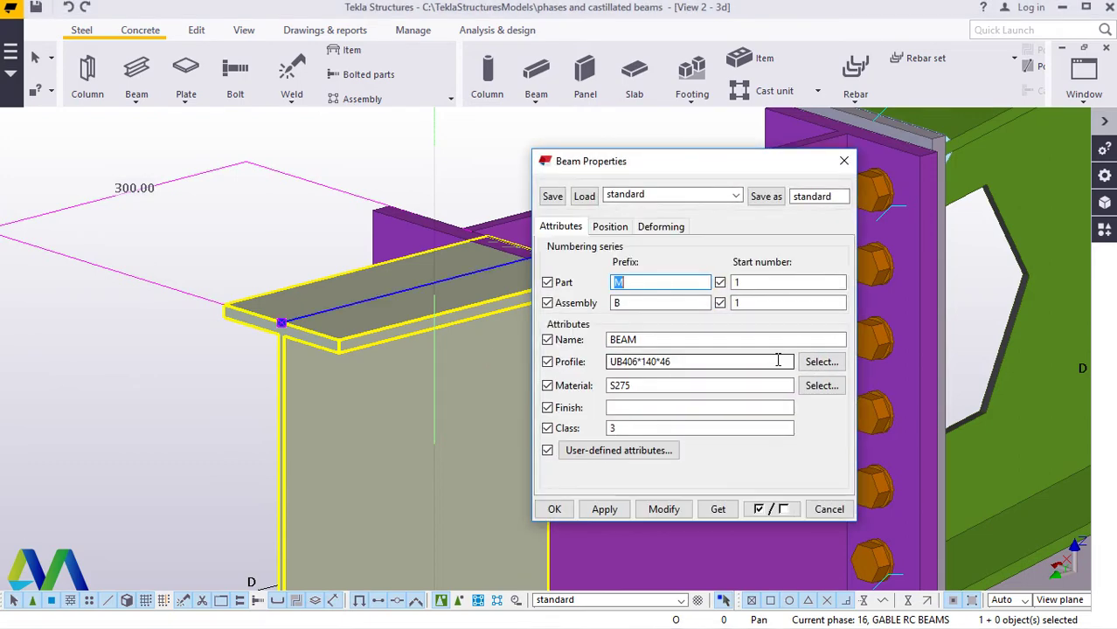
pyautogui.click(547, 340)
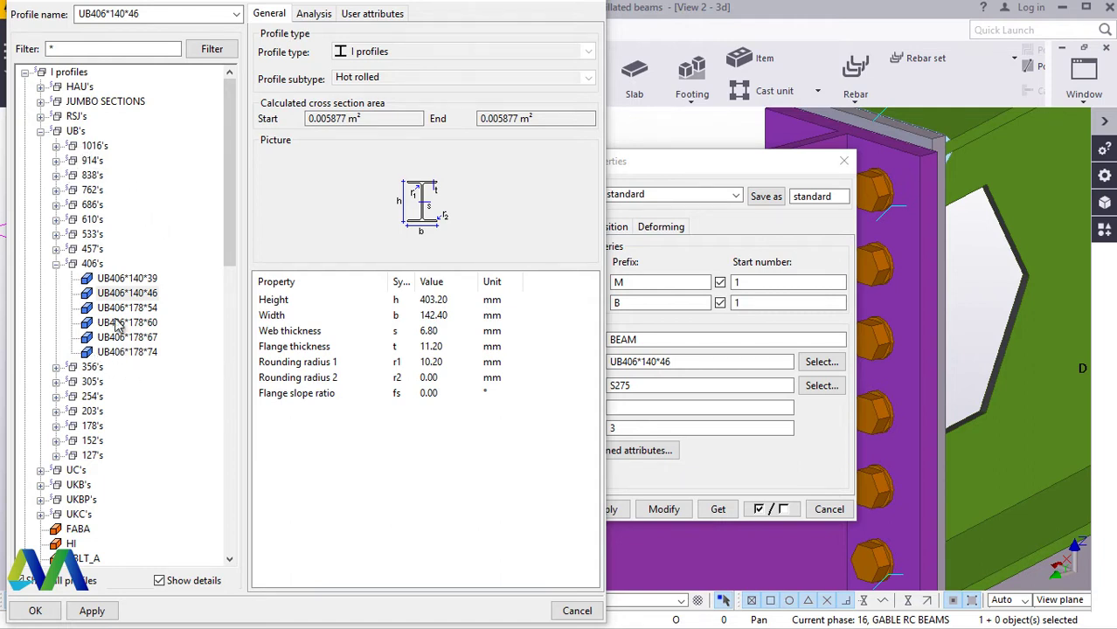
pyautogui.doubleClick(70, 131)
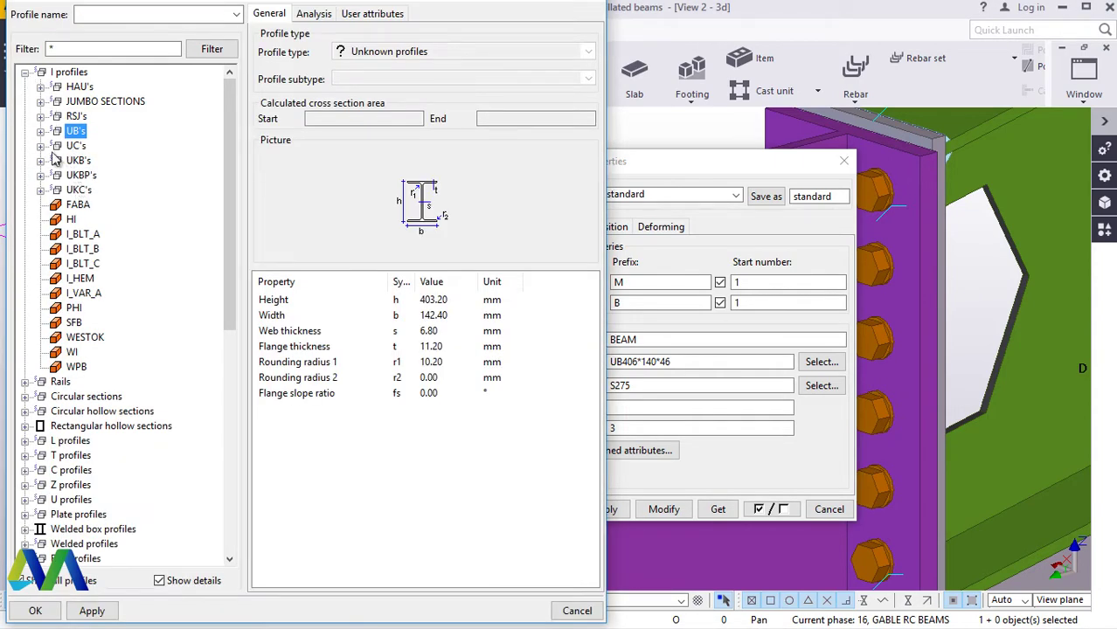
pyautogui.click(41, 131)
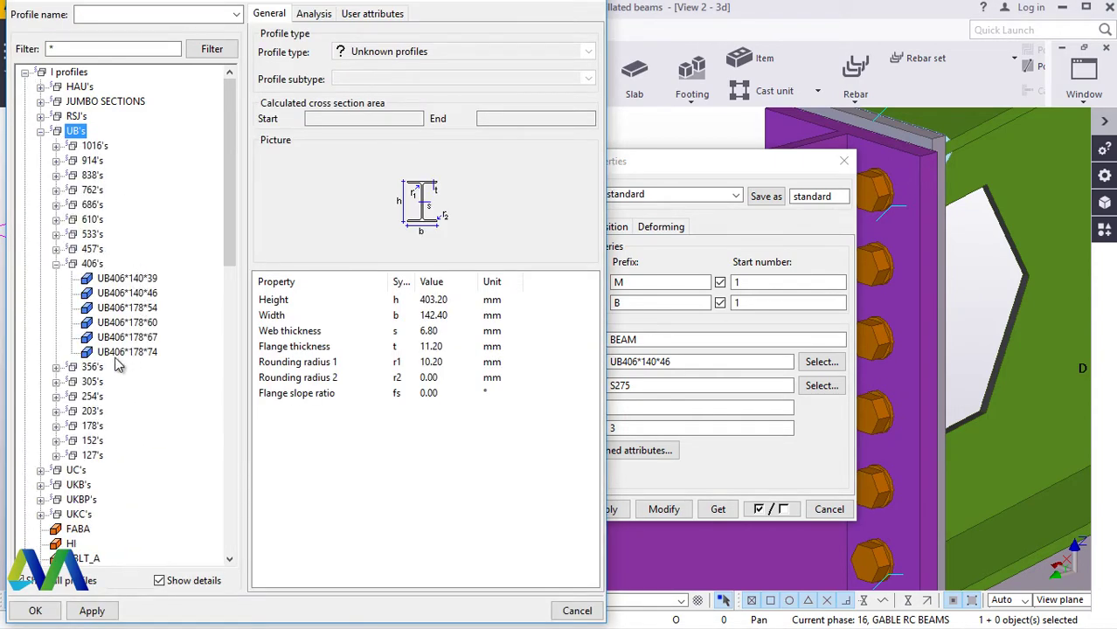
pyautogui.click(55, 455)
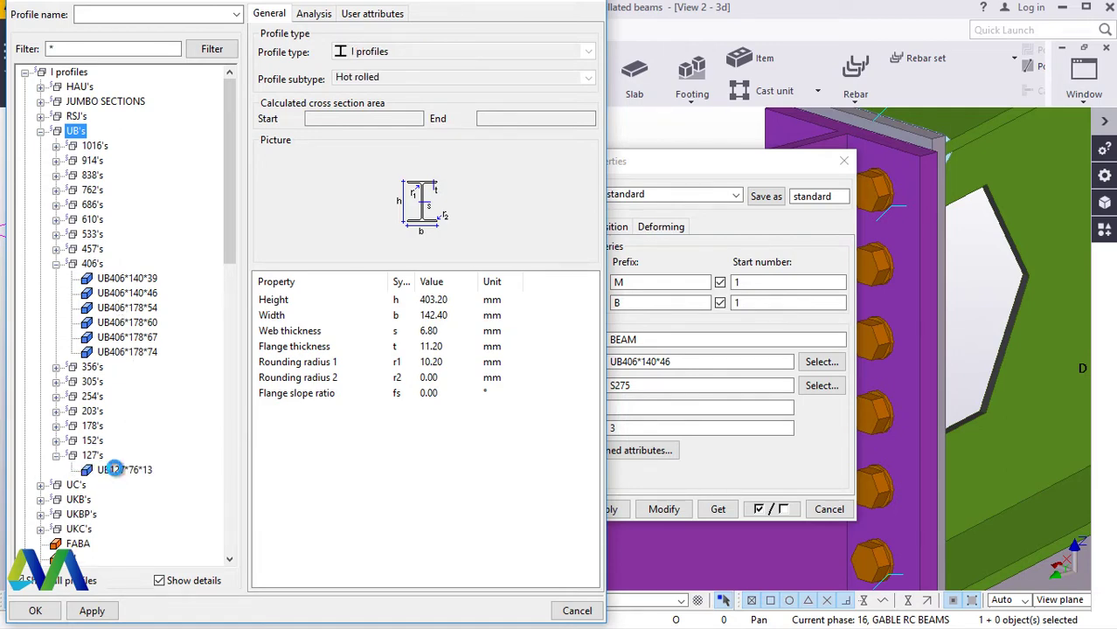
pyautogui.click(118, 469)
pyautogui.click(92, 611)
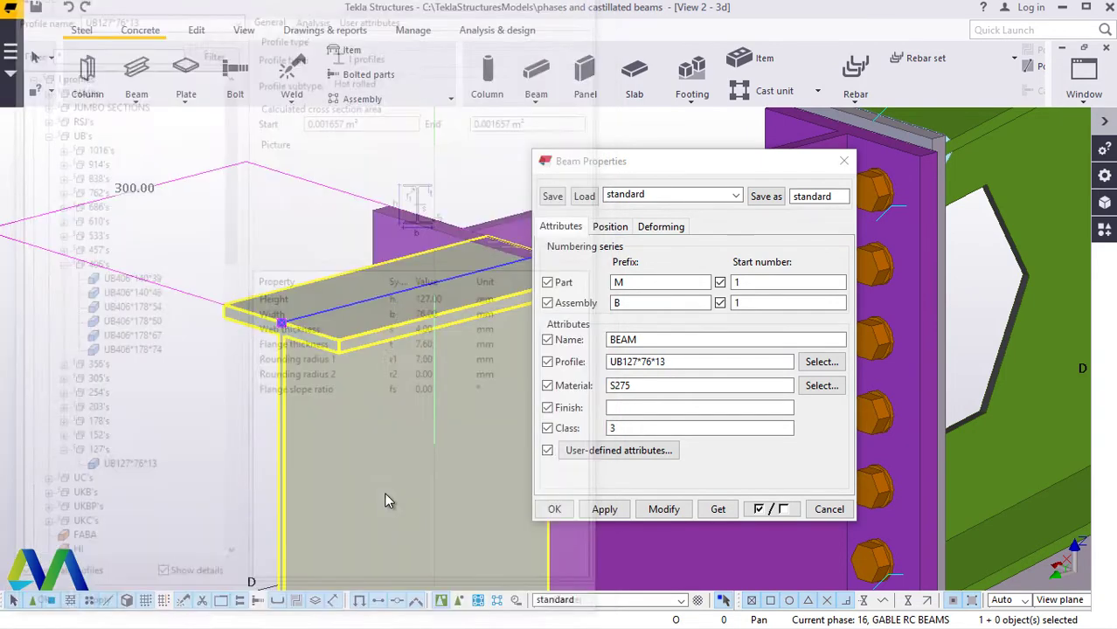
pyautogui.click(663, 509)
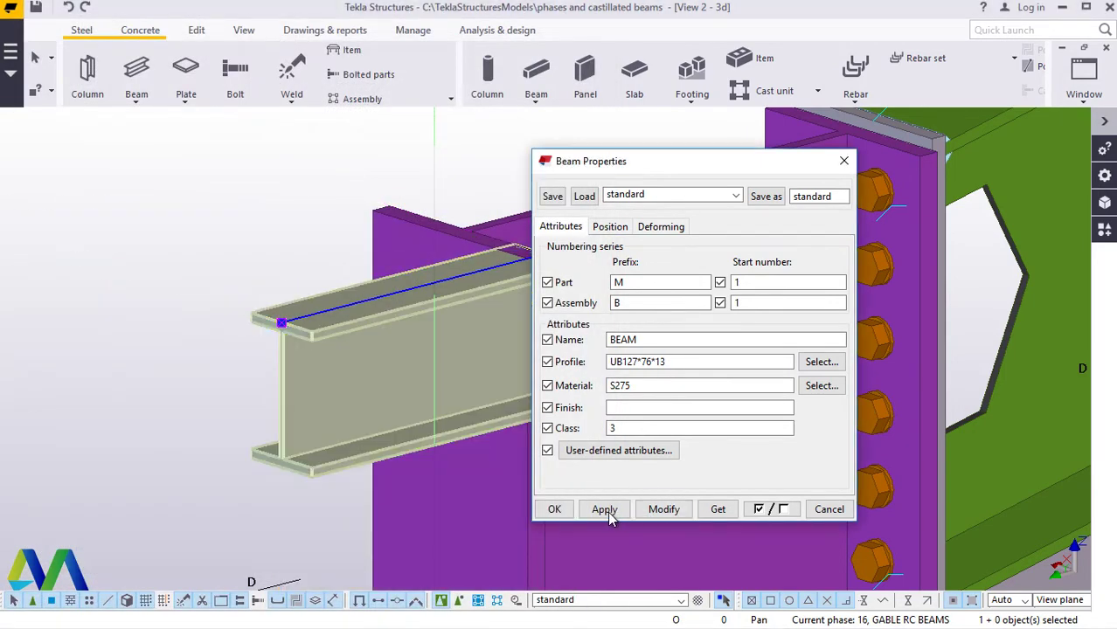
pyautogui.click(555, 508)
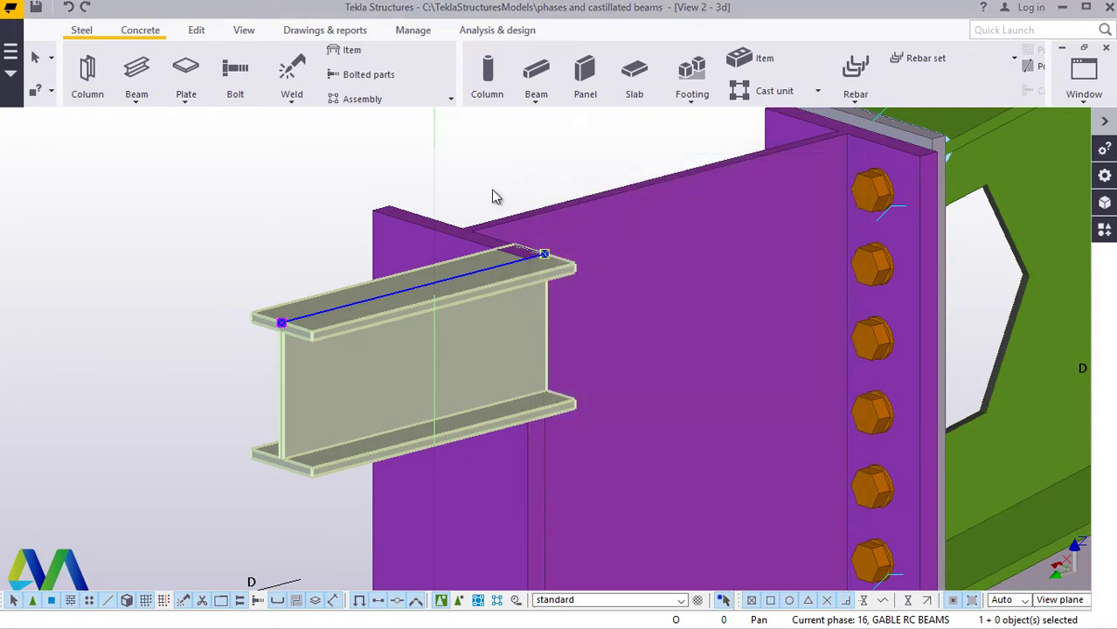
# Step: Set the short beam's on-plane position to Right and modify the beam with it
pyautogui.scroll(5, 505, 204)
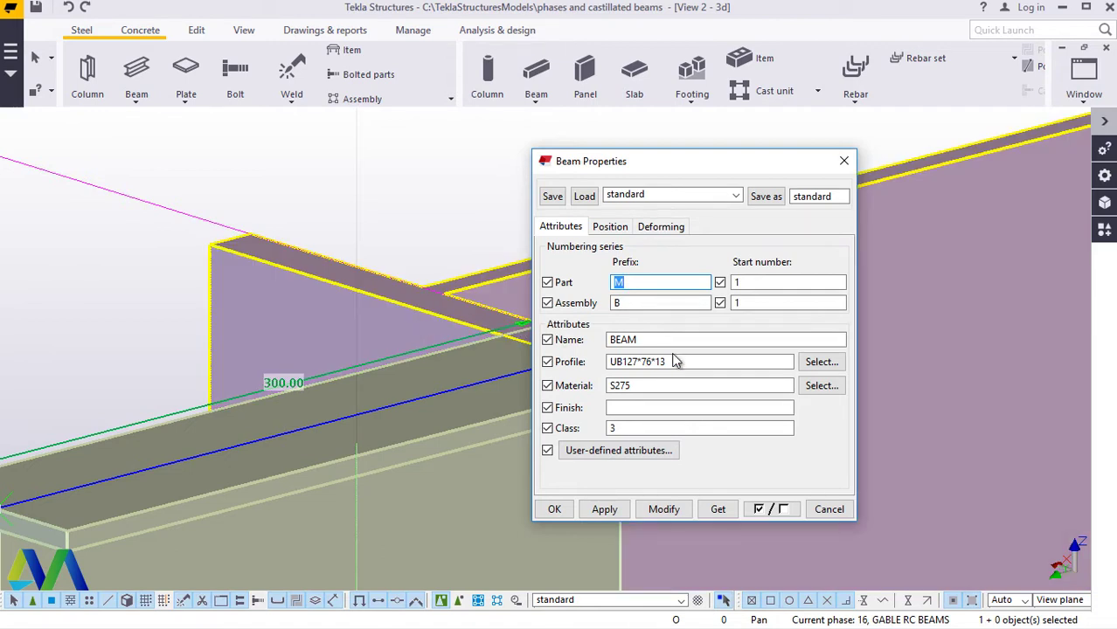
pyautogui.click(616, 229)
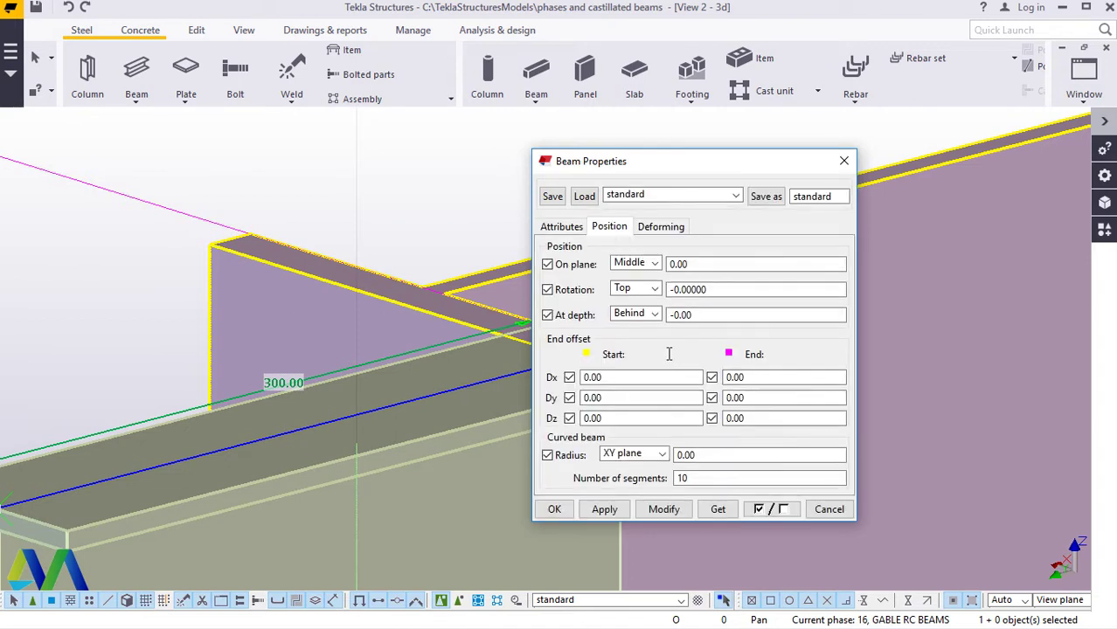
pyautogui.click(656, 318)
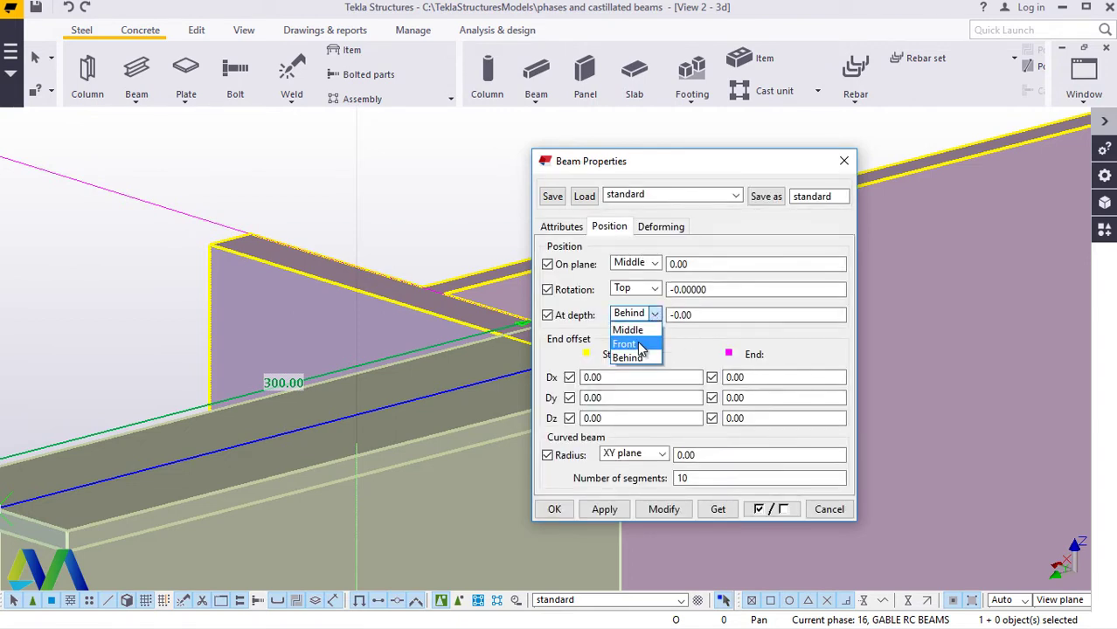
pyautogui.click(657, 267)
pyautogui.click(657, 267)
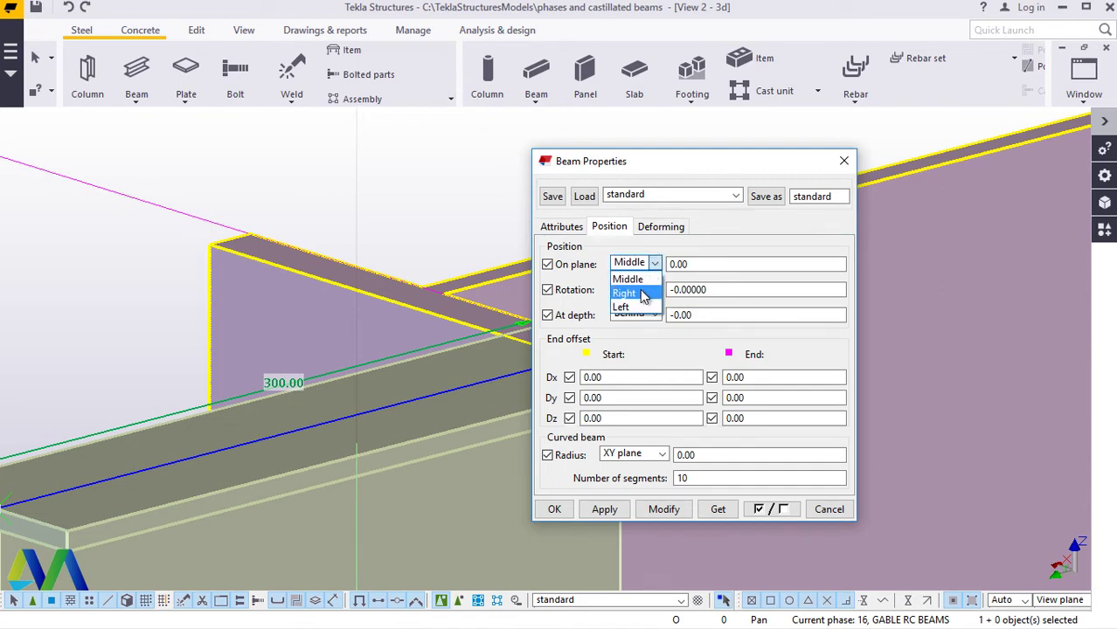
pyautogui.click(631, 291)
pyautogui.click(663, 508)
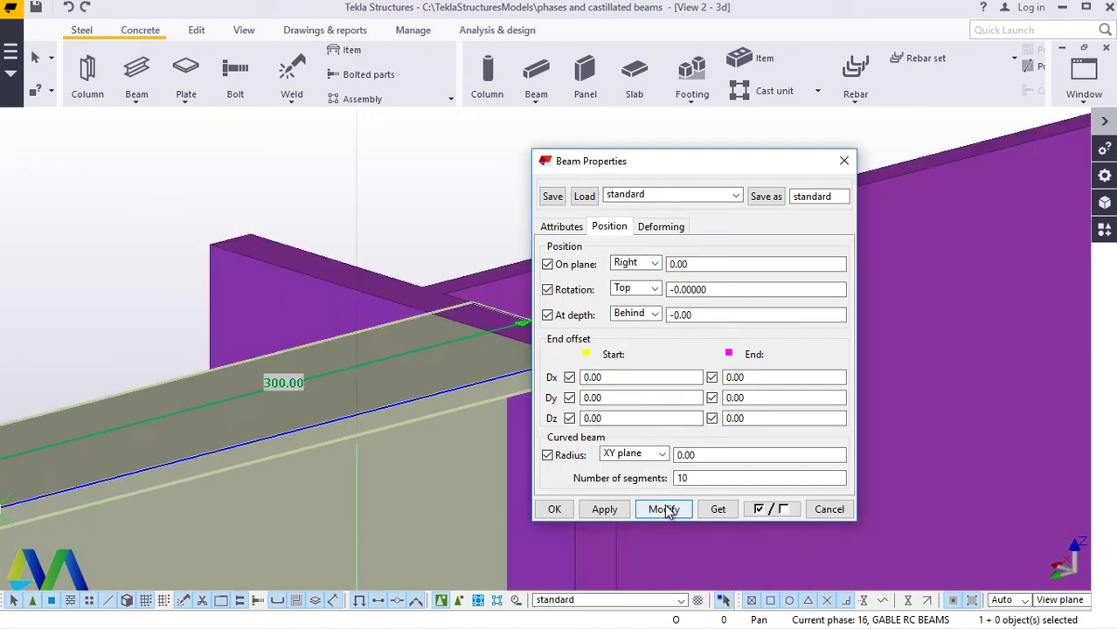
pyautogui.click(557, 508)
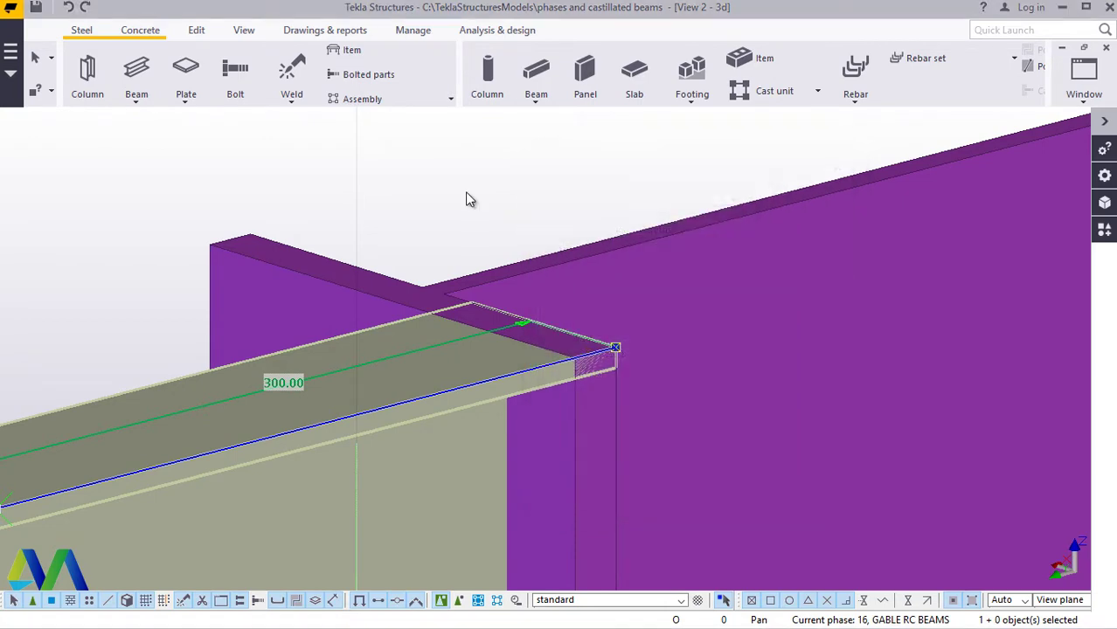
# Step: Add one dividing point at the middle of the outer top edge of the column flange, between its two corners
pyautogui.scroll(2, 418, 201)
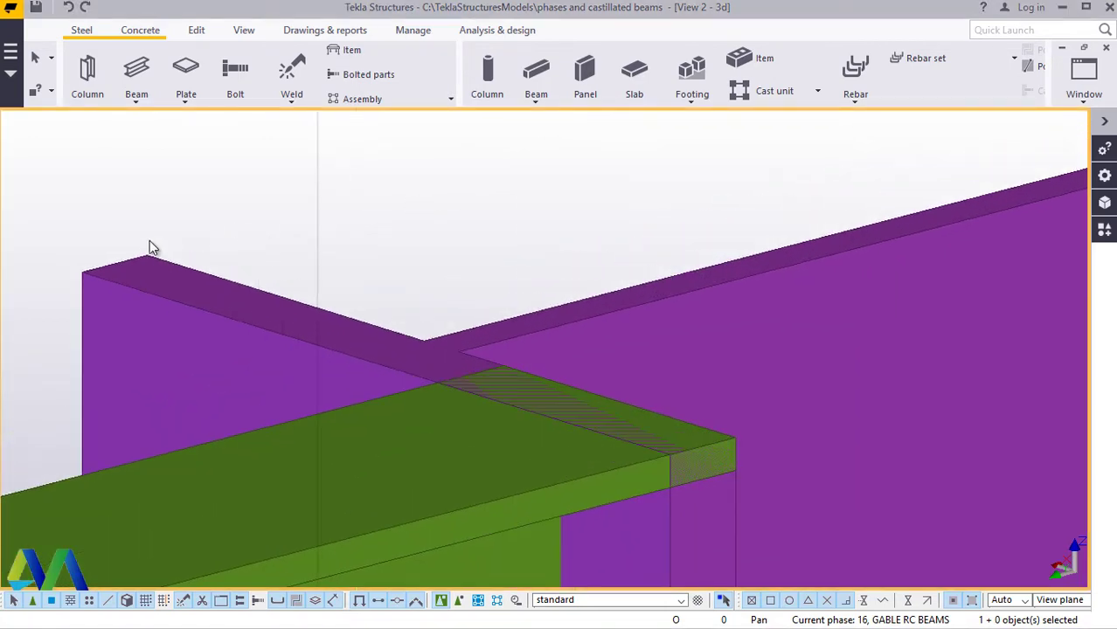
pyautogui.click(84, 279)
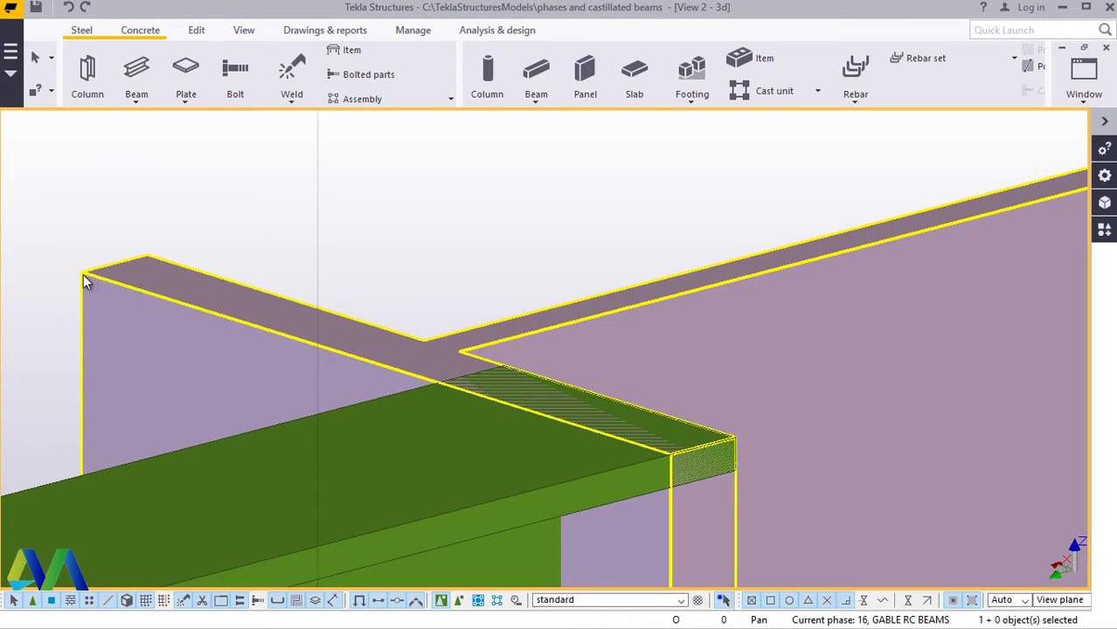
pyautogui.click(668, 461)
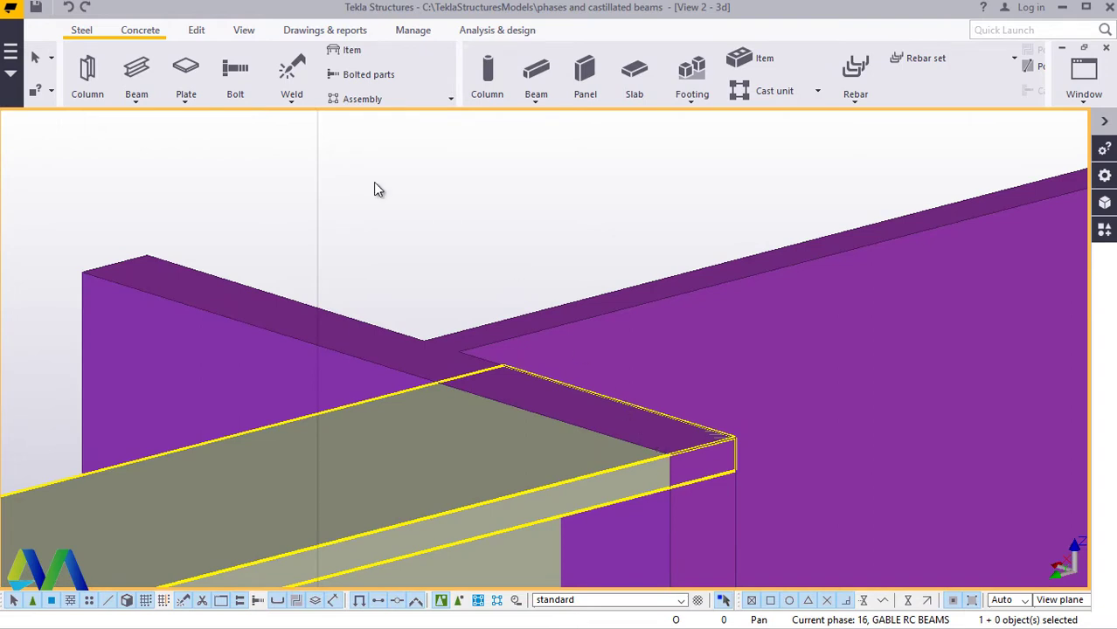
pyautogui.click(196, 32)
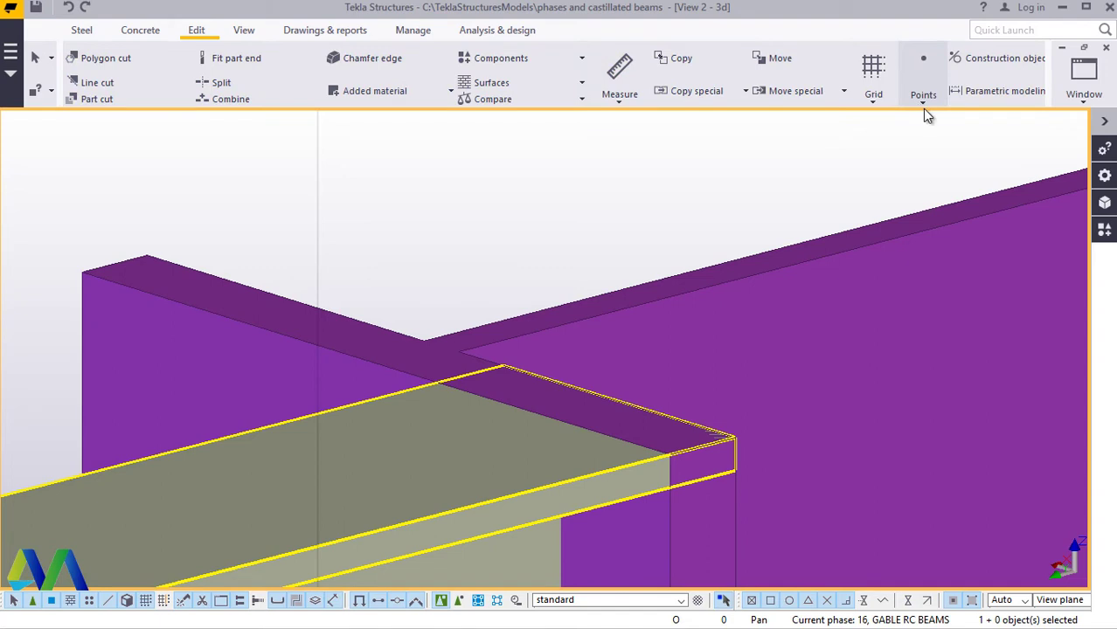
pyautogui.click(922, 106)
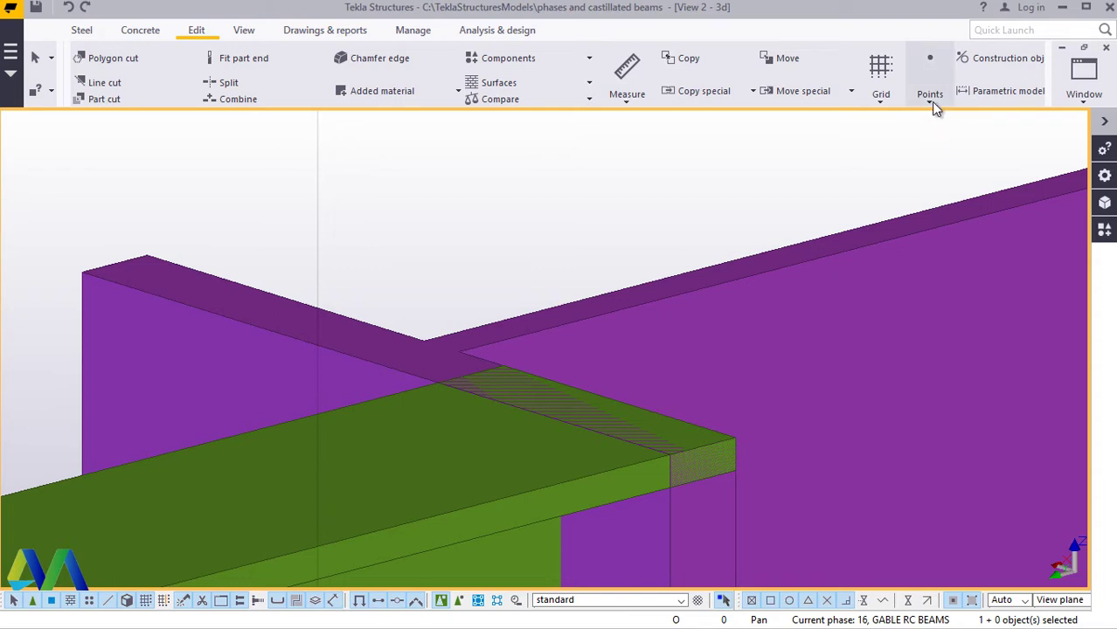
pyautogui.click(931, 103)
pyautogui.click(939, 125)
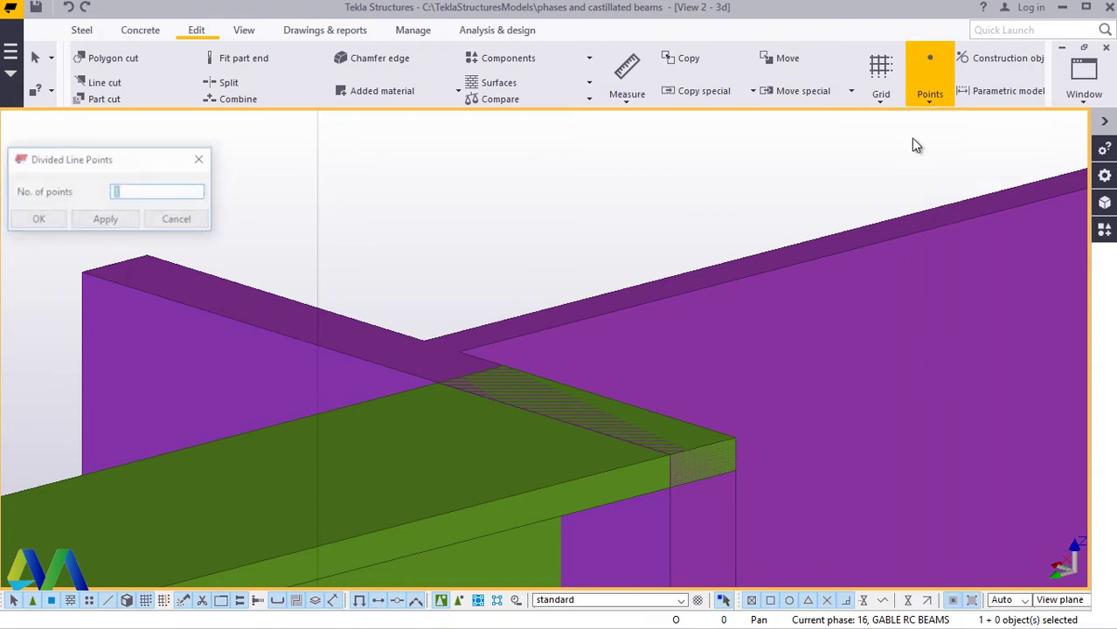
pyautogui.click(82, 273)
pyautogui.click(670, 455)
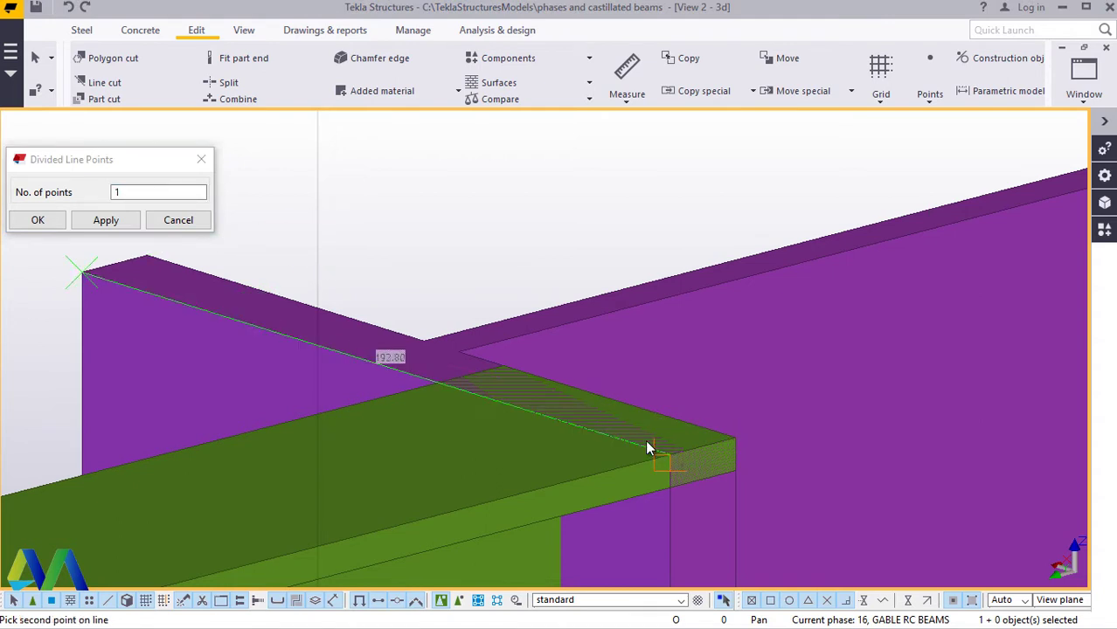
pyautogui.rightClick(568, 202)
pyautogui.click(573, 204)
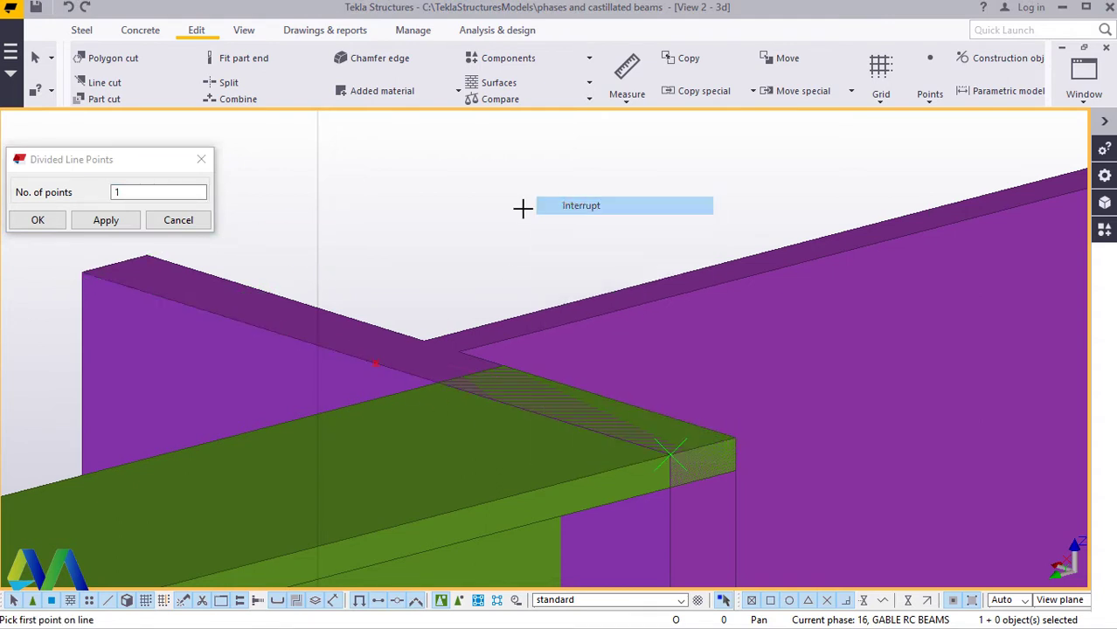
pyautogui.click(39, 220)
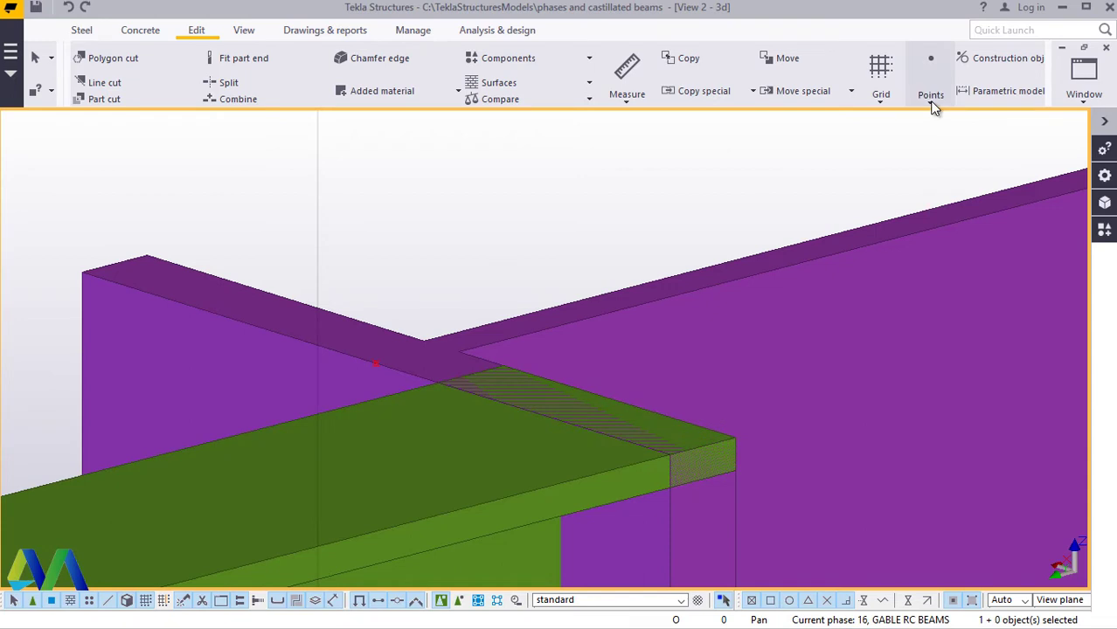
# Step: Add one dividing point at the middle of the short beam's top flange width, along the column flange's outer top edge
pyautogui.click(931, 103)
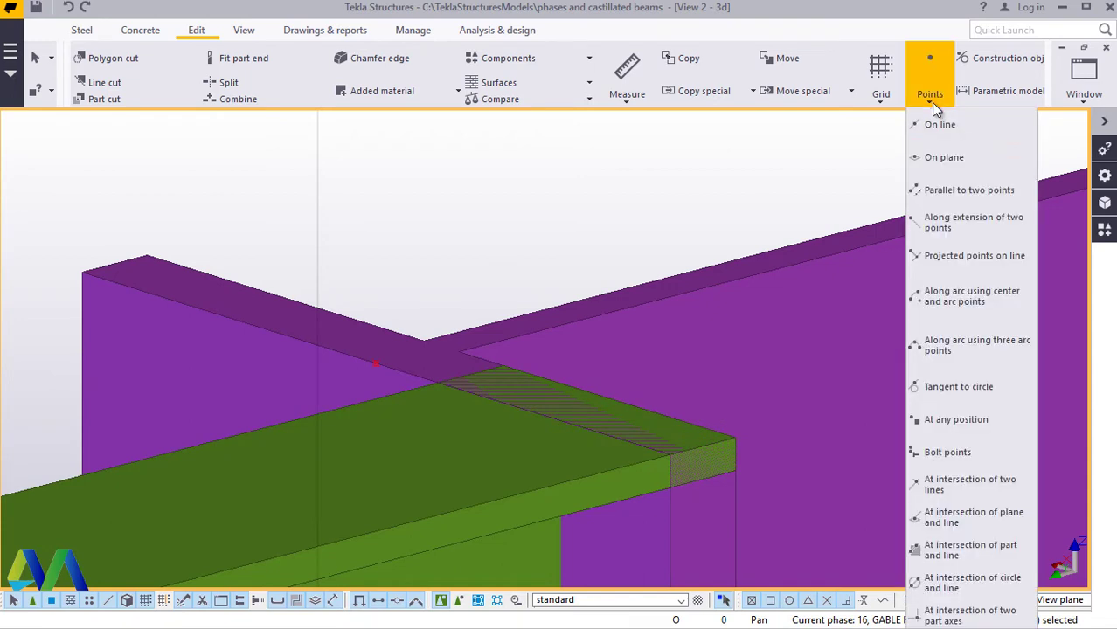
pyautogui.click(939, 124)
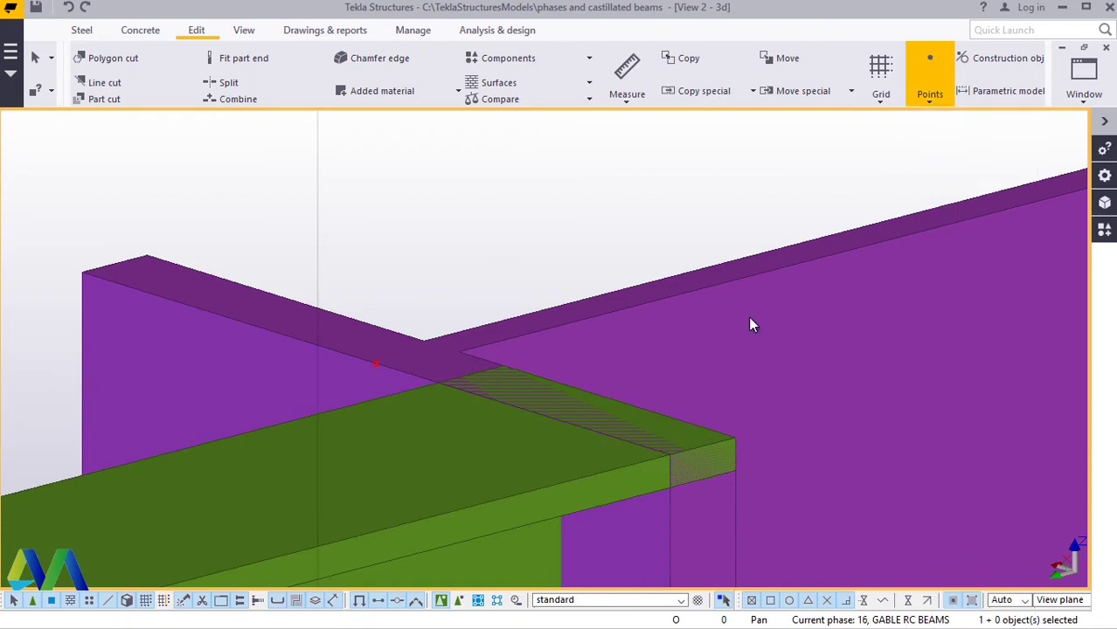
pyautogui.click(670, 454)
pyautogui.click(455, 373)
pyautogui.rightClick(578, 169)
pyautogui.click(104, 221)
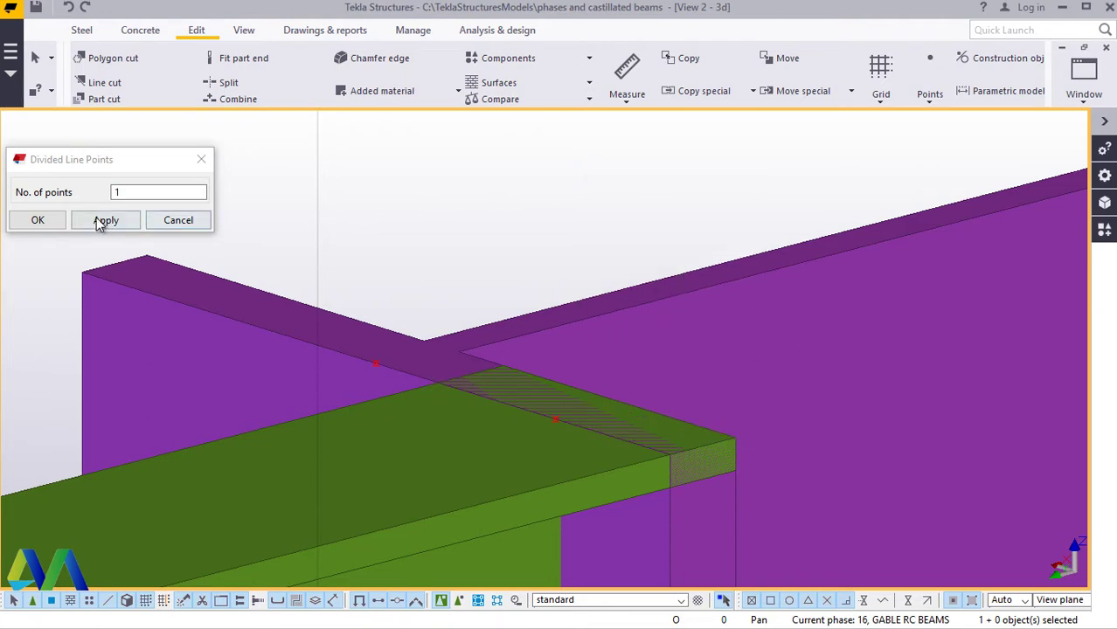
pyautogui.click(35, 220)
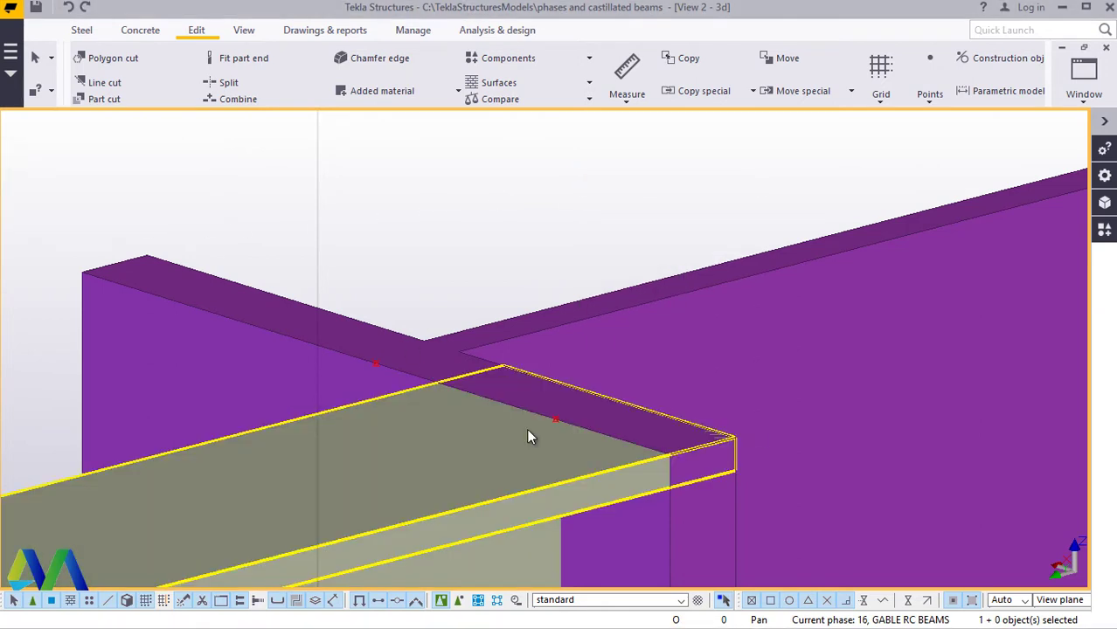
# Step: Move the short beam from the midpoint of its top flange to the midpoint of the column flange's outer top edge
pyautogui.rightClick(576, 457)
pyautogui.click(660, 150)
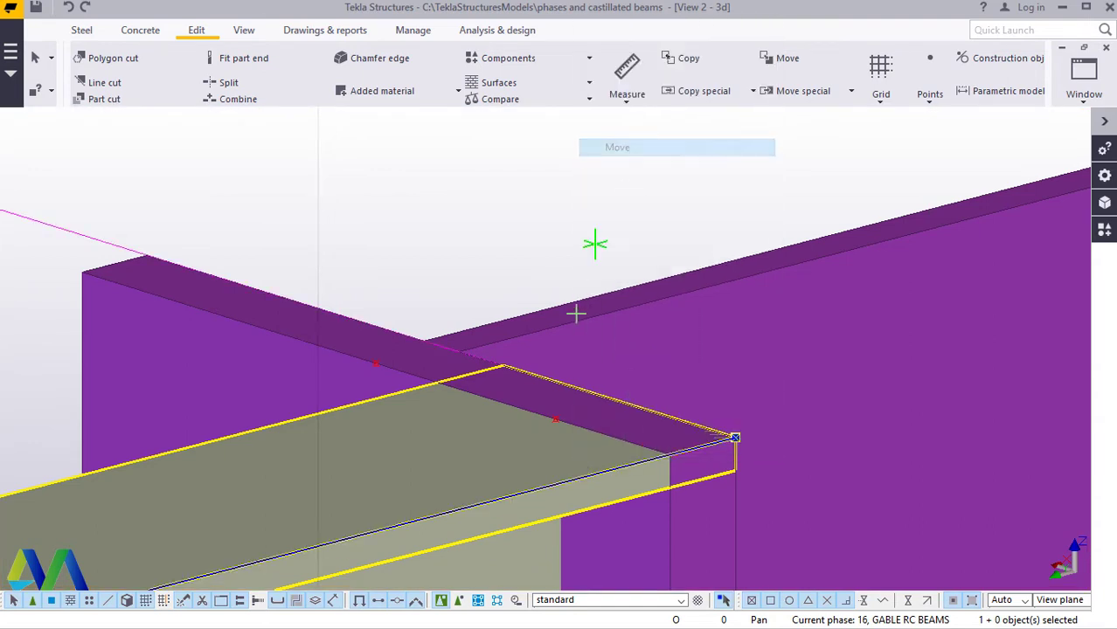
pyautogui.click(556, 420)
pyautogui.click(375, 362)
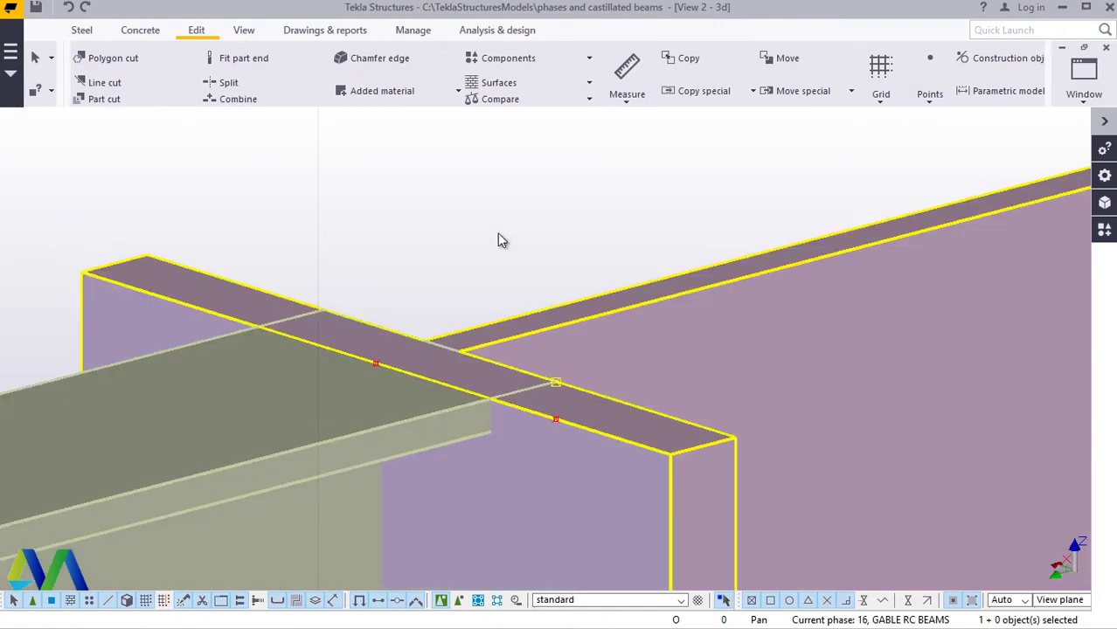
pyautogui.keyDown('ctrl'); pyautogui.moveTo(469, 280); pyautogui.dragTo(416, 332, button='middle'); pyautogui.keyUp('ctrl')
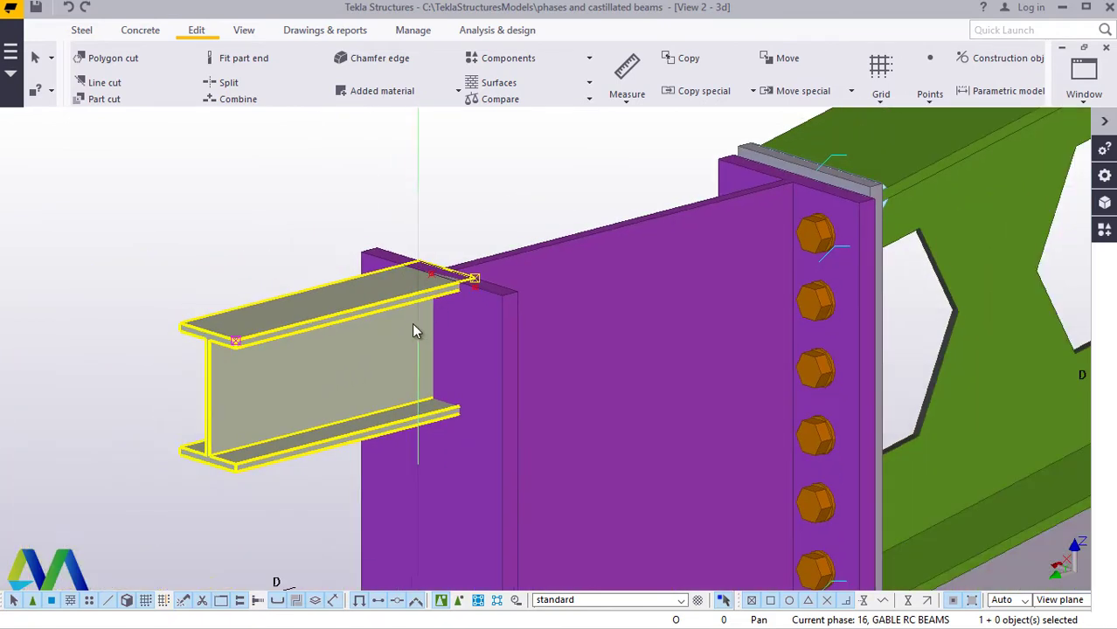
pyautogui.click(385, 524)
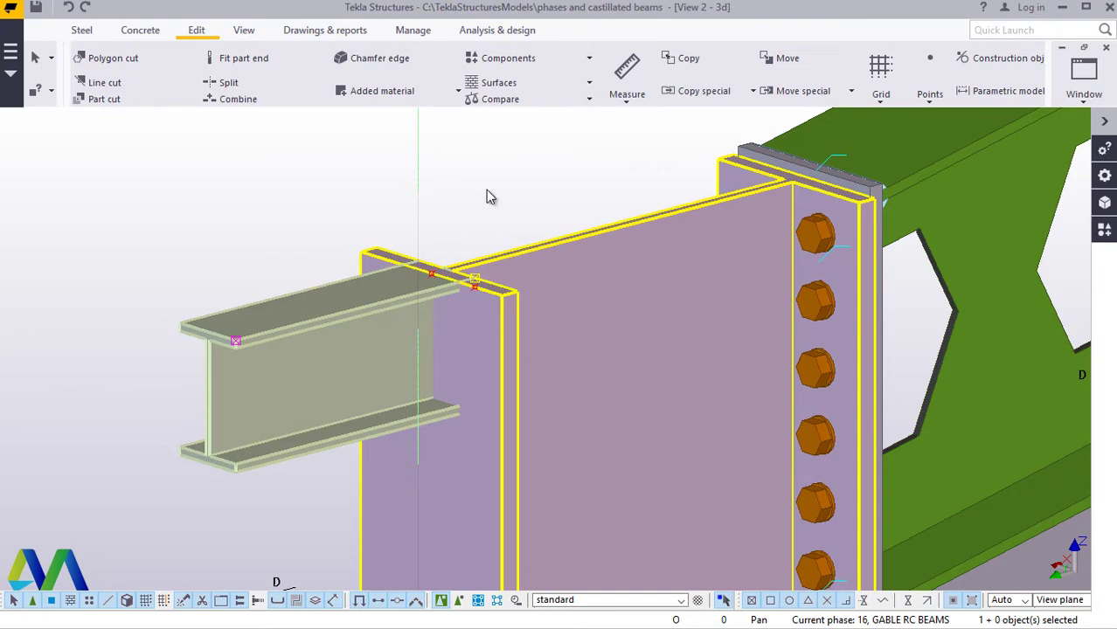
# Step: Move the short beam 60 mm vertically down the column flange, measured from its top flange edge
pyautogui.scroll(6, 442, 302)
pyautogui.rightClick(111, 157)
pyautogui.click(218, 285)
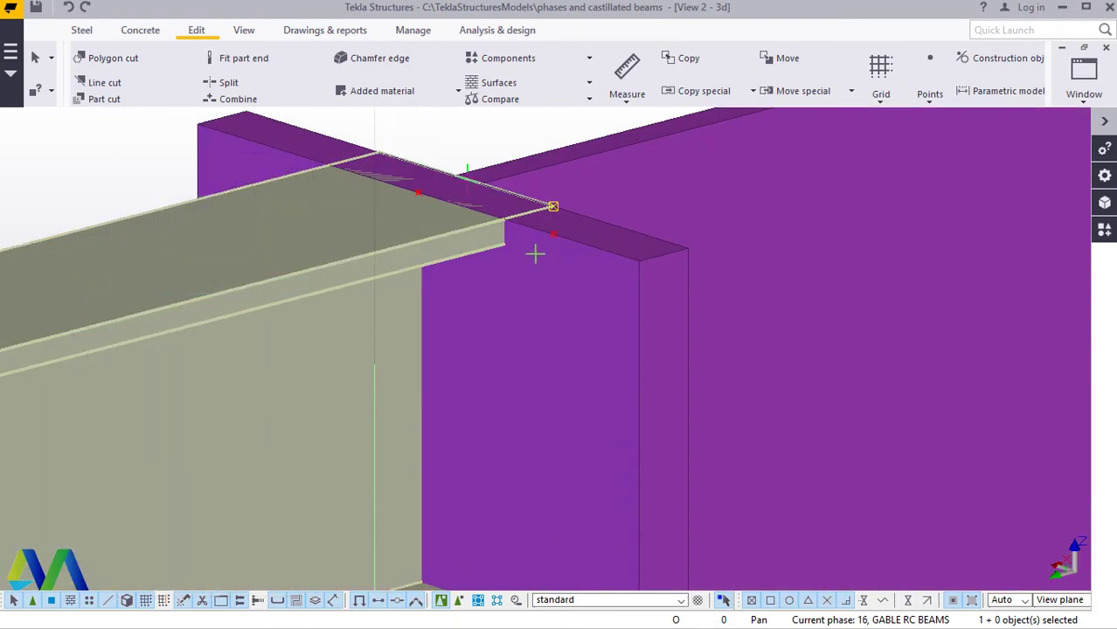
pyautogui.scroll(-2, 511, 256)
pyautogui.scroll(-1, 366, 309)
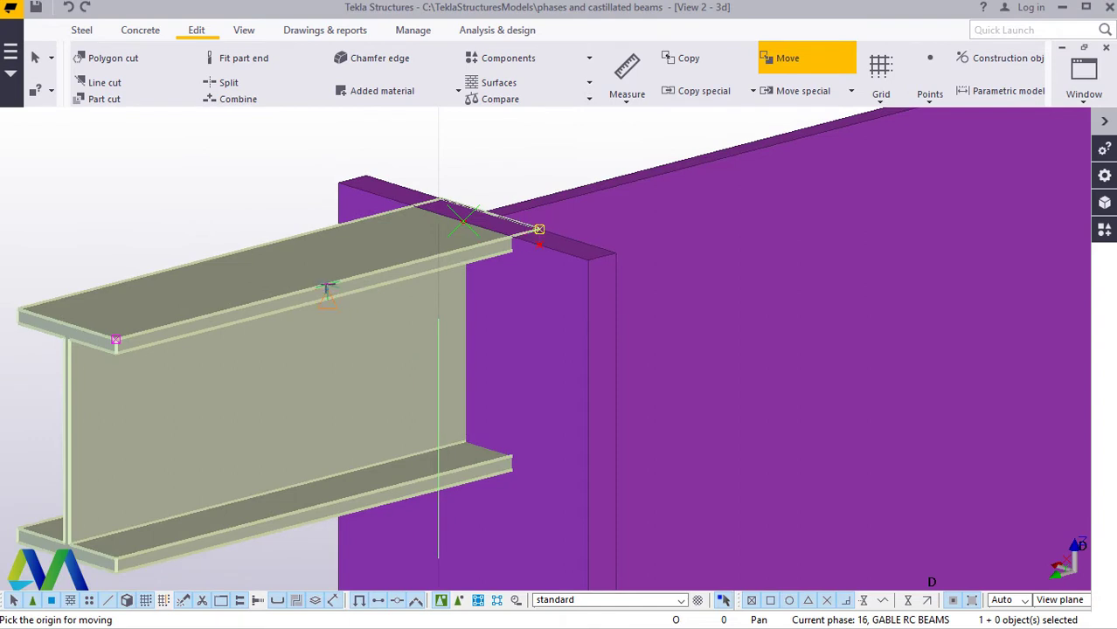
pyautogui.scroll(3, 327, 287)
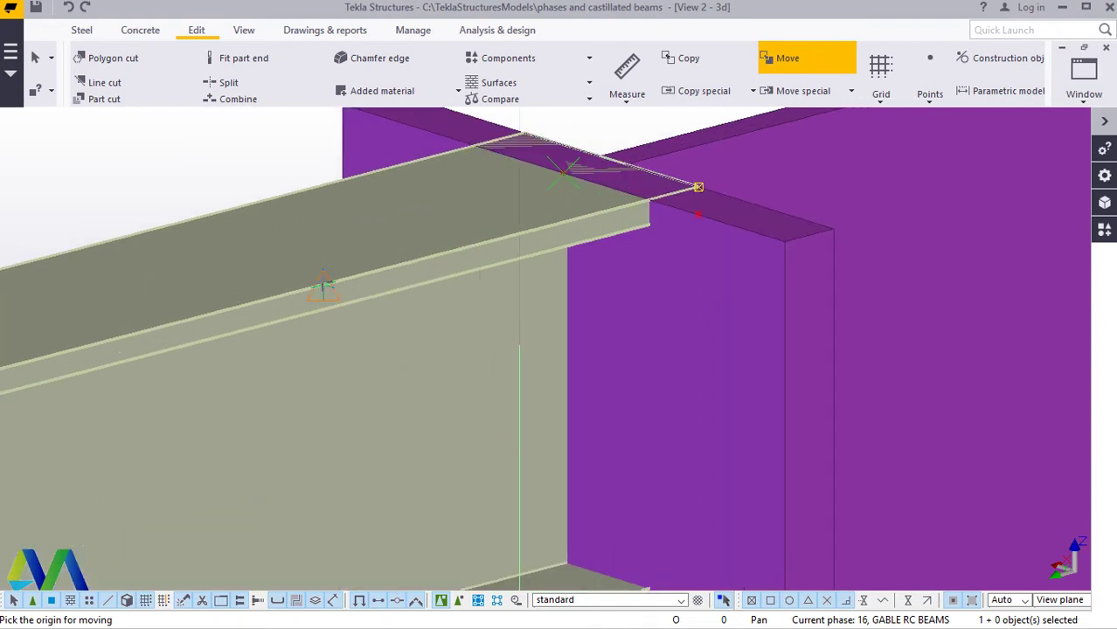
pyautogui.click(335, 281)
pyautogui.scroll(-3, 335, 281)
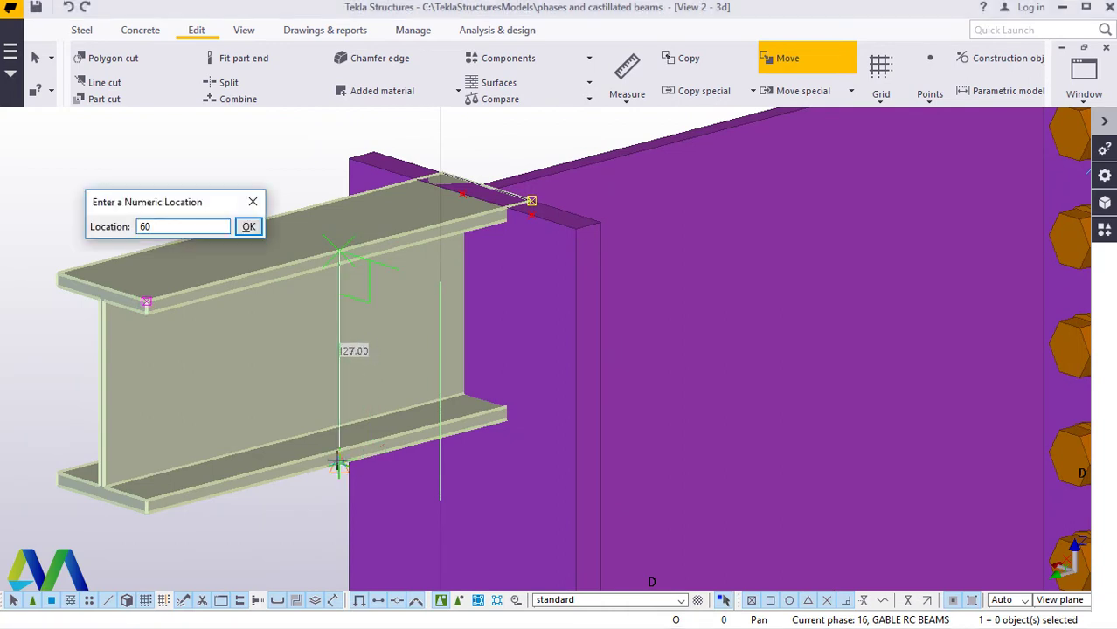
pyautogui.press('Return')
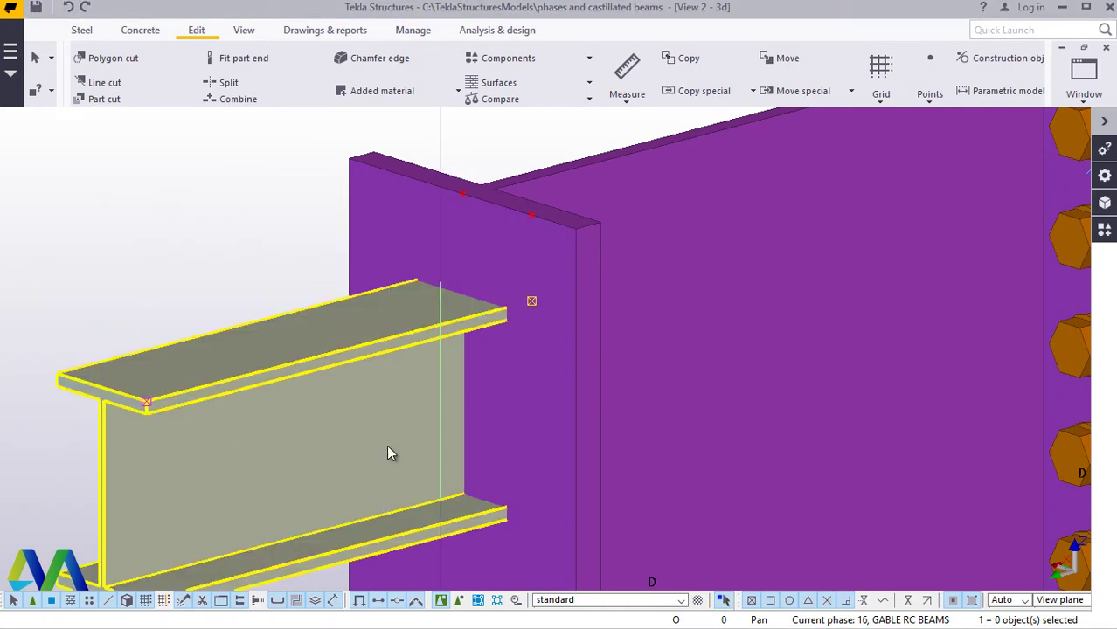
pyautogui.click(175, 172)
pyautogui.scroll(-3, 395, 320)
pyautogui.click(421, 337)
pyautogui.scroll(3, 438, 332)
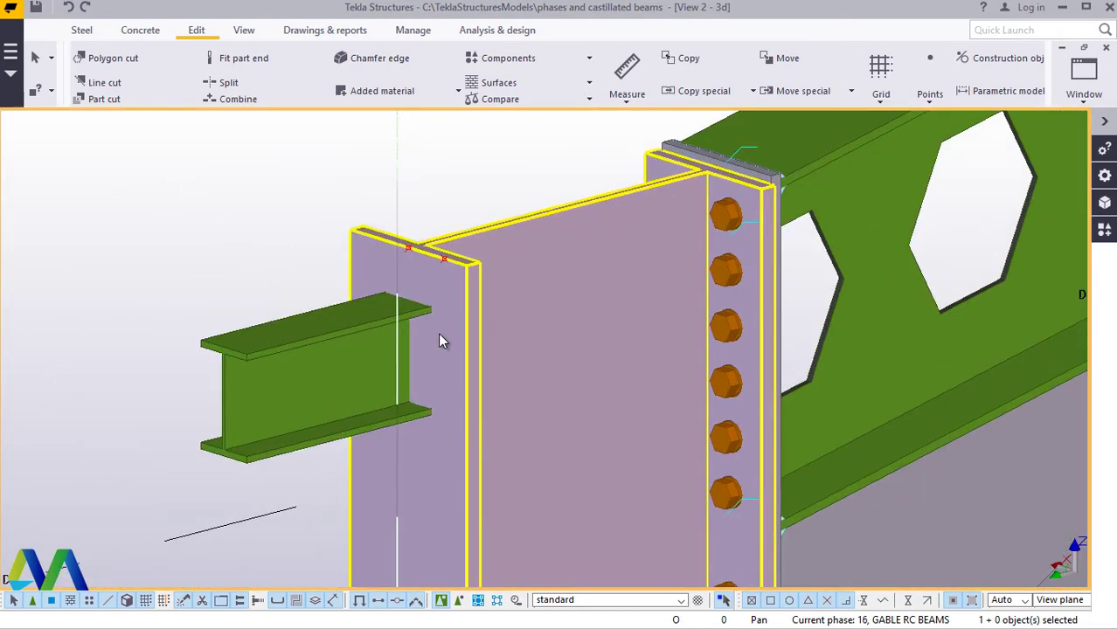
# Step: Review the short beam's properties, close them unchanged, and examine its junction with the column flange
pyautogui.click(316, 382)
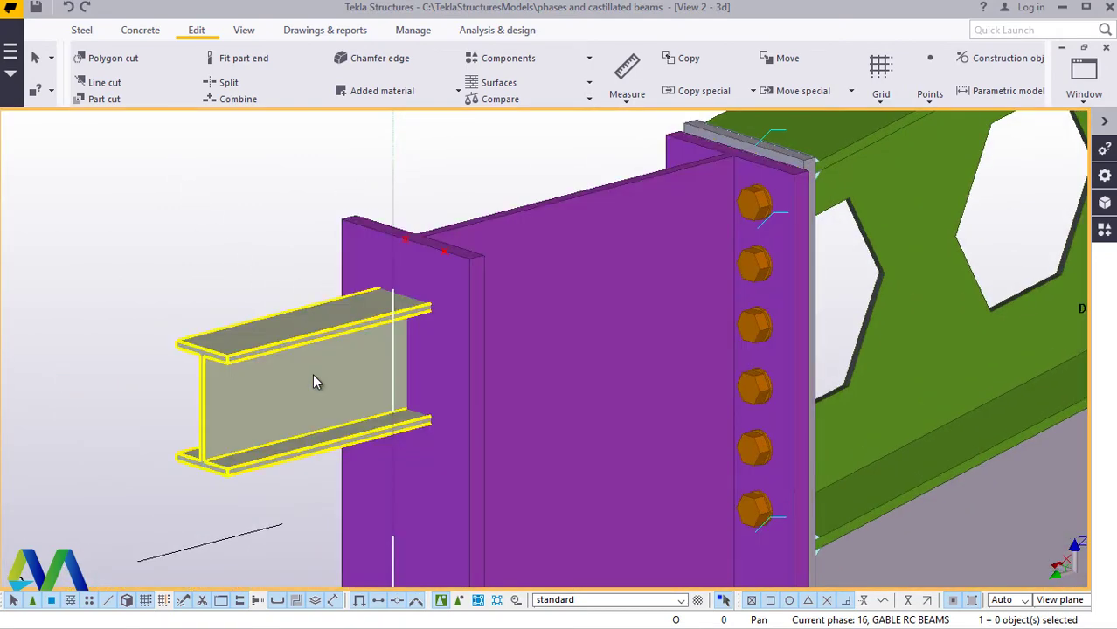
pyautogui.doubleClick(315, 381)
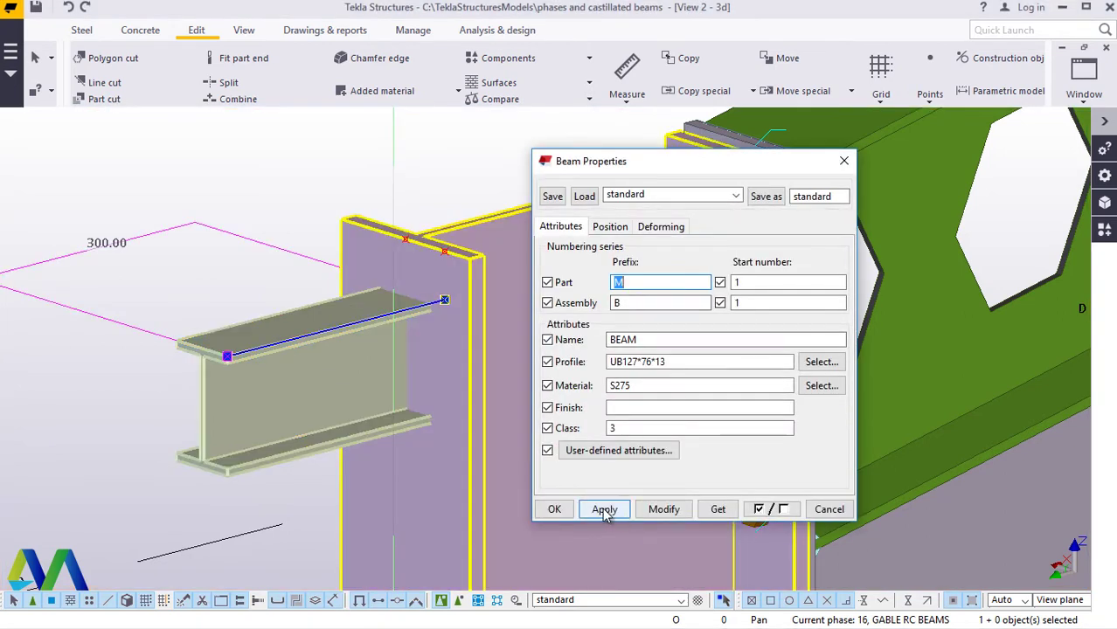
pyautogui.click(553, 510)
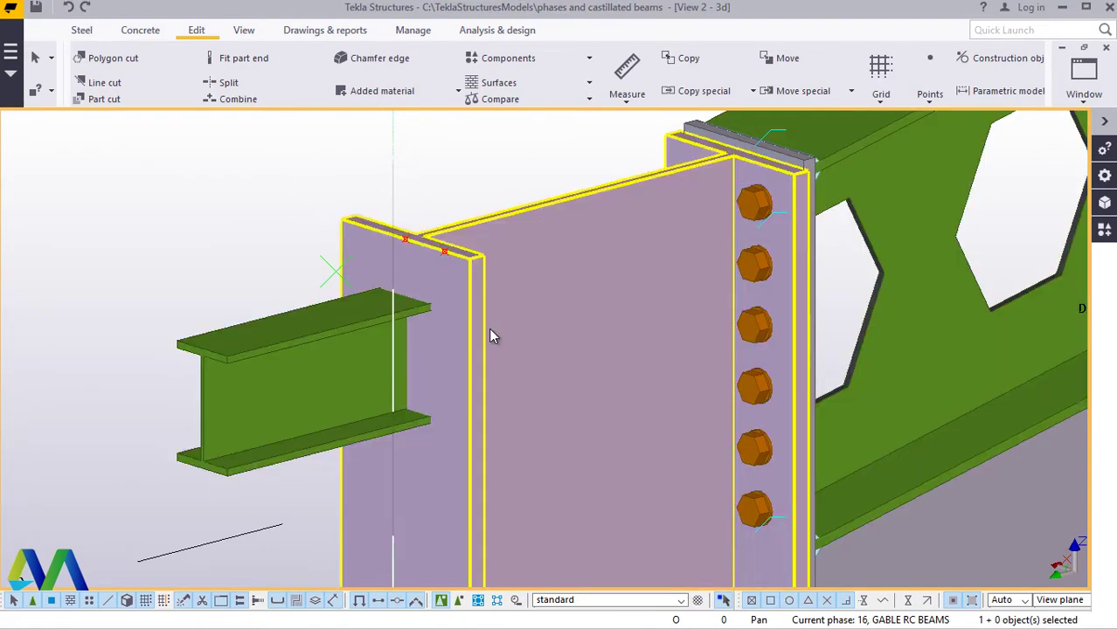
pyautogui.scroll(1, 463, 337)
pyautogui.scroll(5, 460, 330)
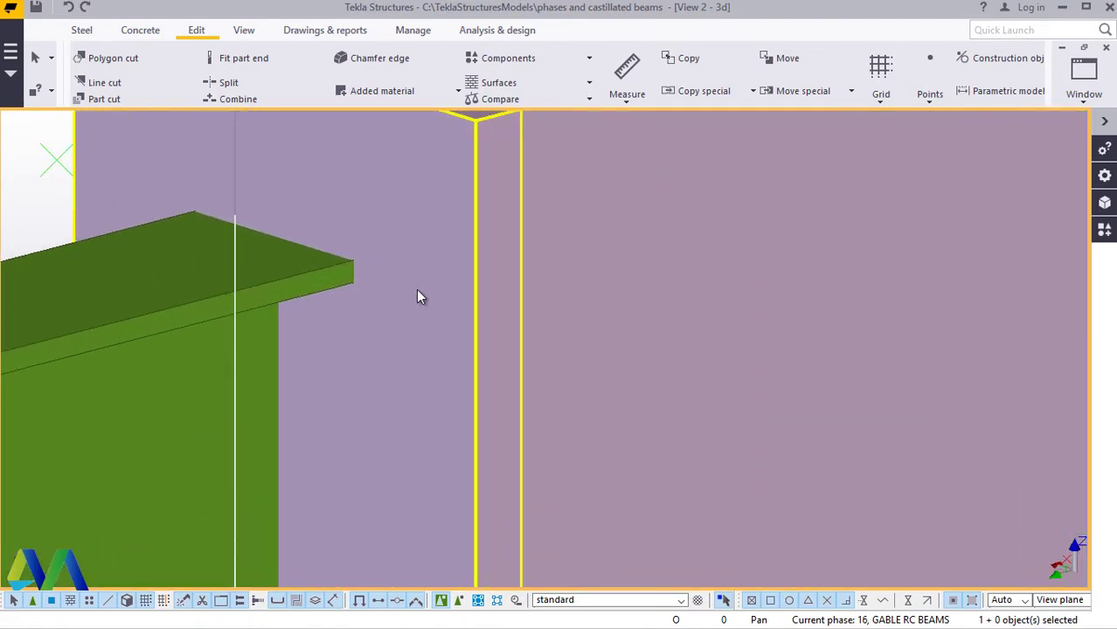
pyautogui.scroll(-5, 261, 322)
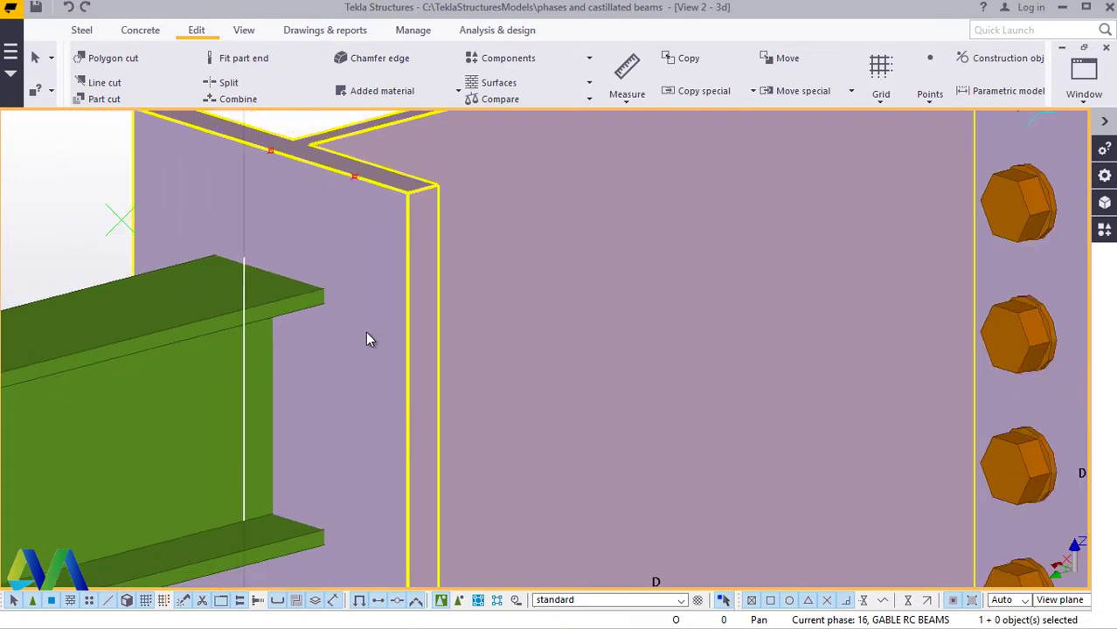
pyautogui.keyDown('ctrl'); pyautogui.moveTo(382, 318); pyautogui.dragTo(420, 306, button='middle'); pyautogui.keyUp('ctrl')
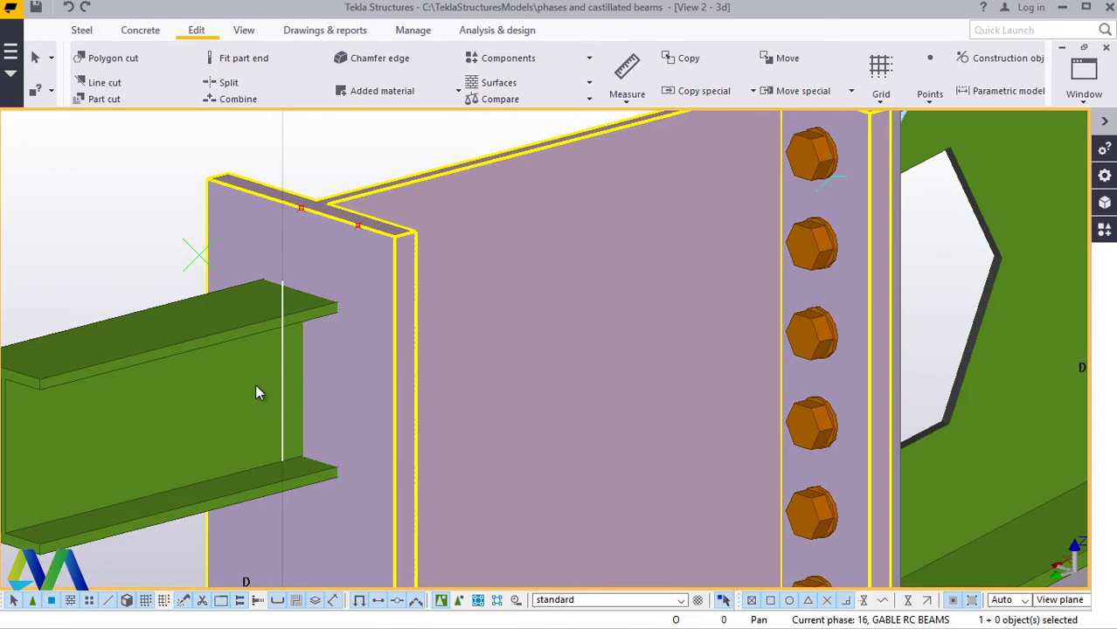
# Step: Undo the 60 mm downward move of the short beam
pyautogui.click(170, 377)
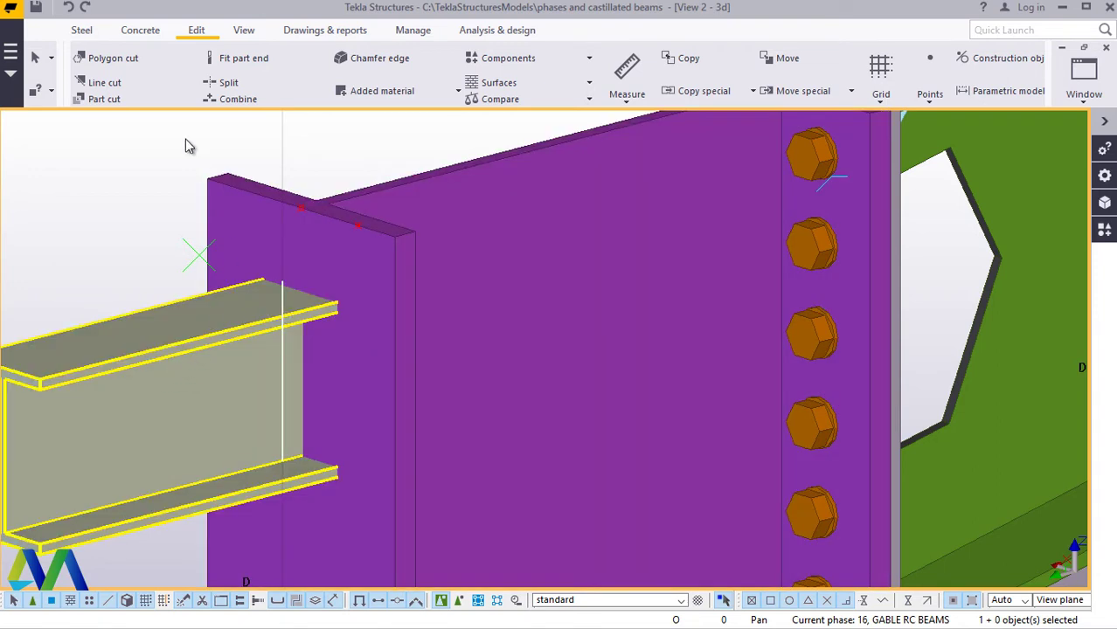
pyautogui.click(69, 7)
pyautogui.click(69, 7)
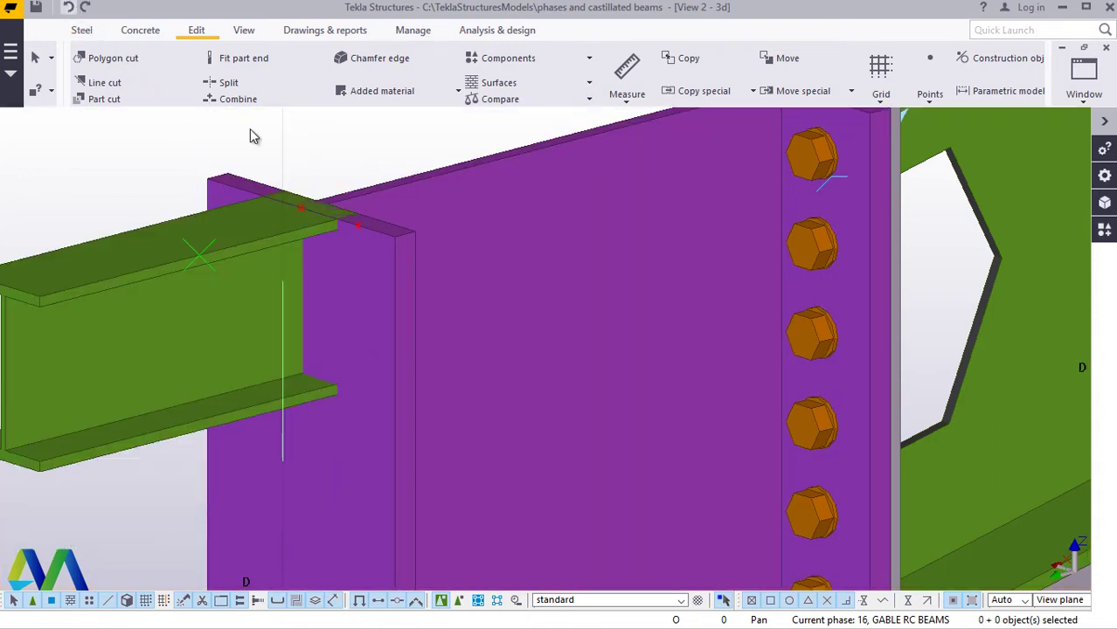
# Step: Move the short beam outward from its top end corner to where its edge meets the column flange's outer face
pyautogui.scroll(6, 332, 222)
pyautogui.scroll(3, 332, 222)
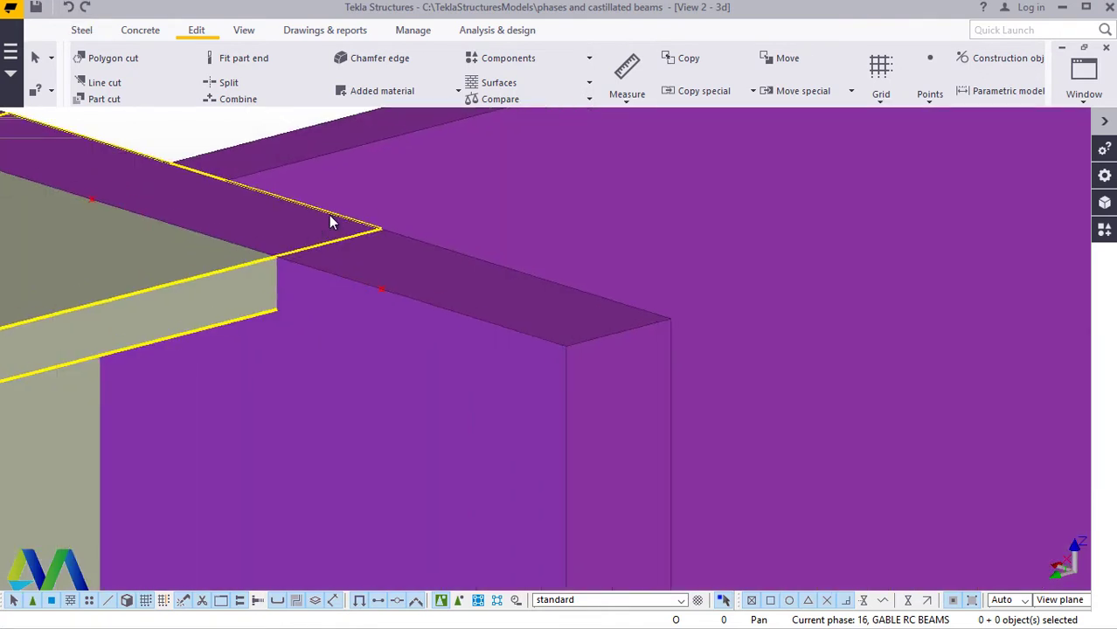
pyautogui.scroll(3, 269, 262)
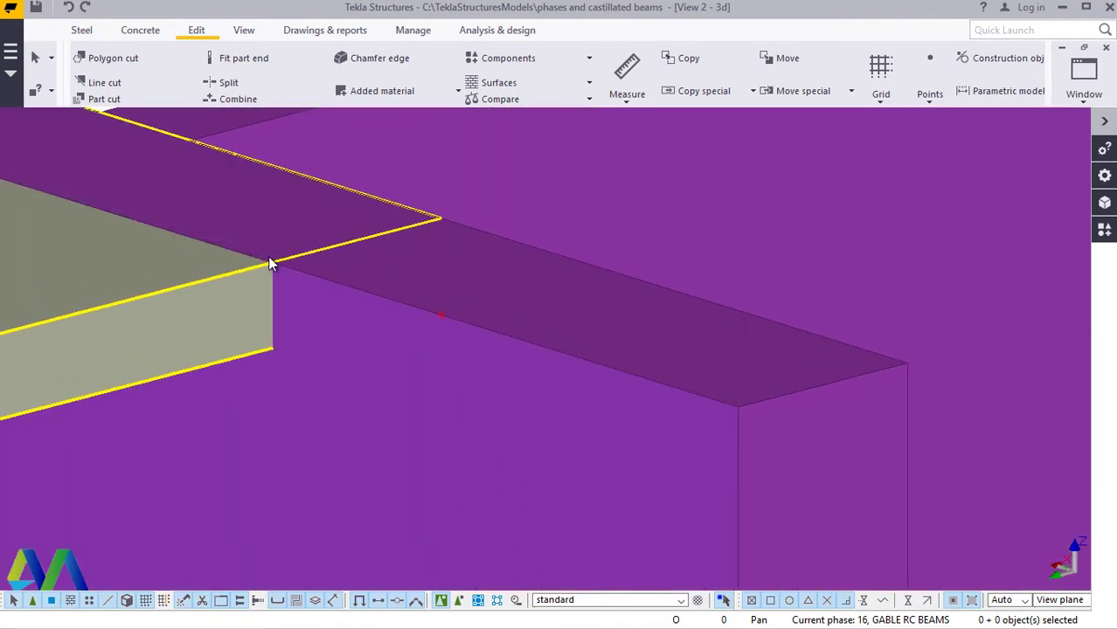
pyautogui.scroll(2, 269, 256)
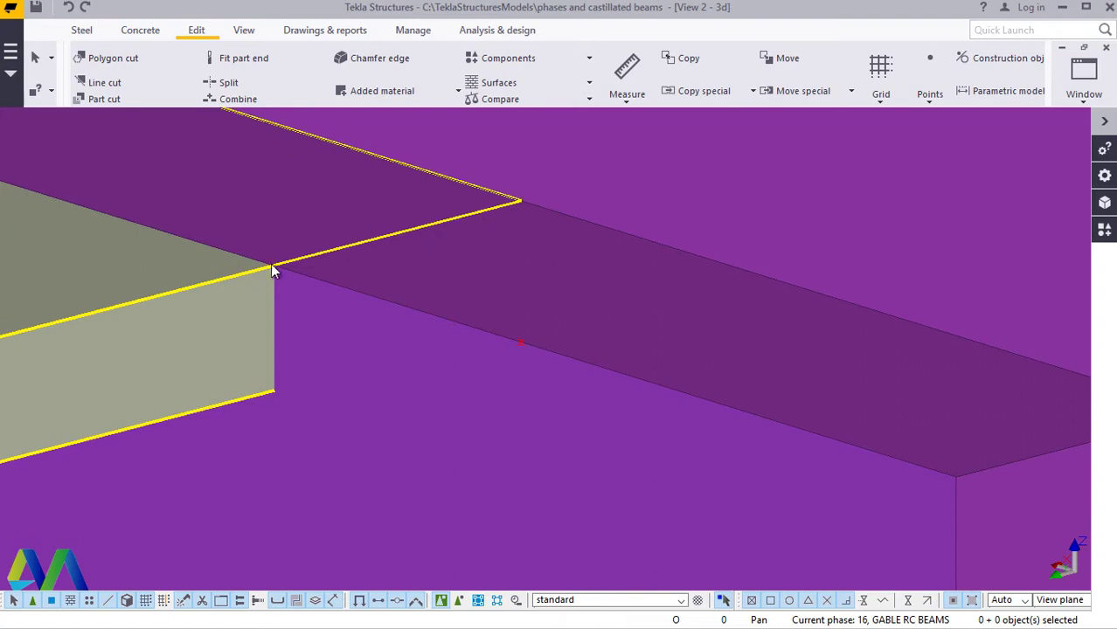
pyautogui.scroll(-3, 313, 302)
pyautogui.scroll(-1, 346, 311)
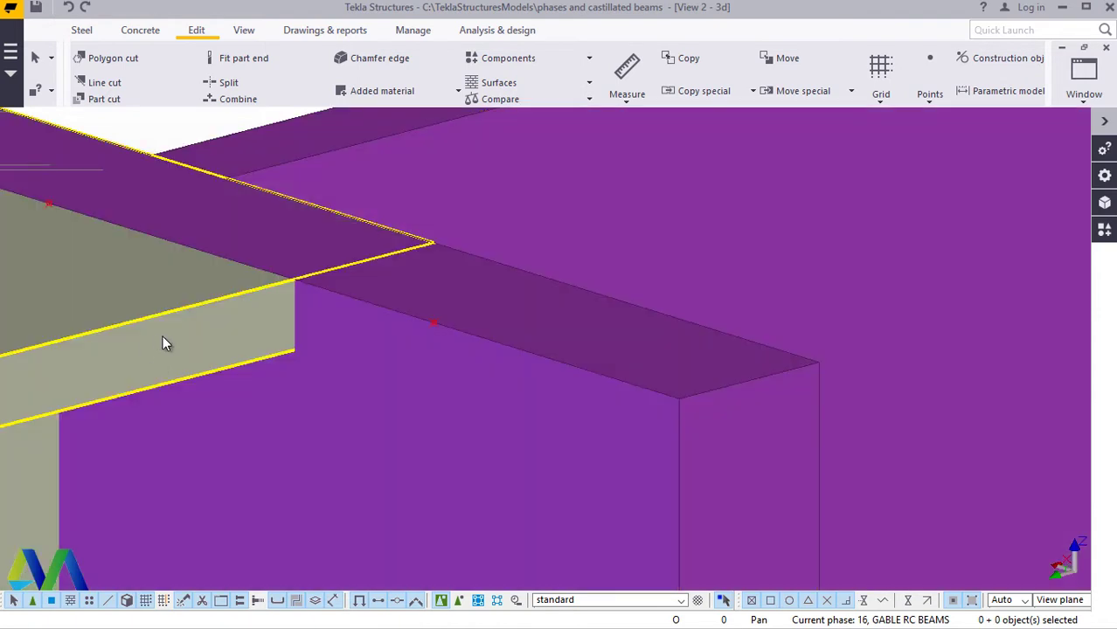
pyautogui.click(162, 338)
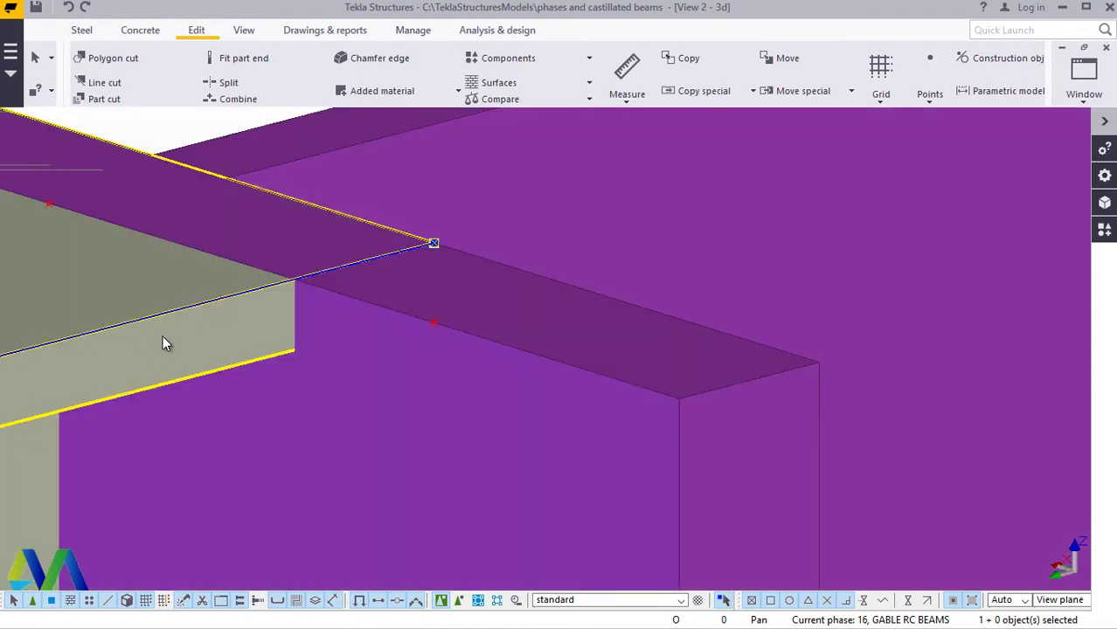
pyautogui.rightClick(162, 335)
pyautogui.click(215, 319)
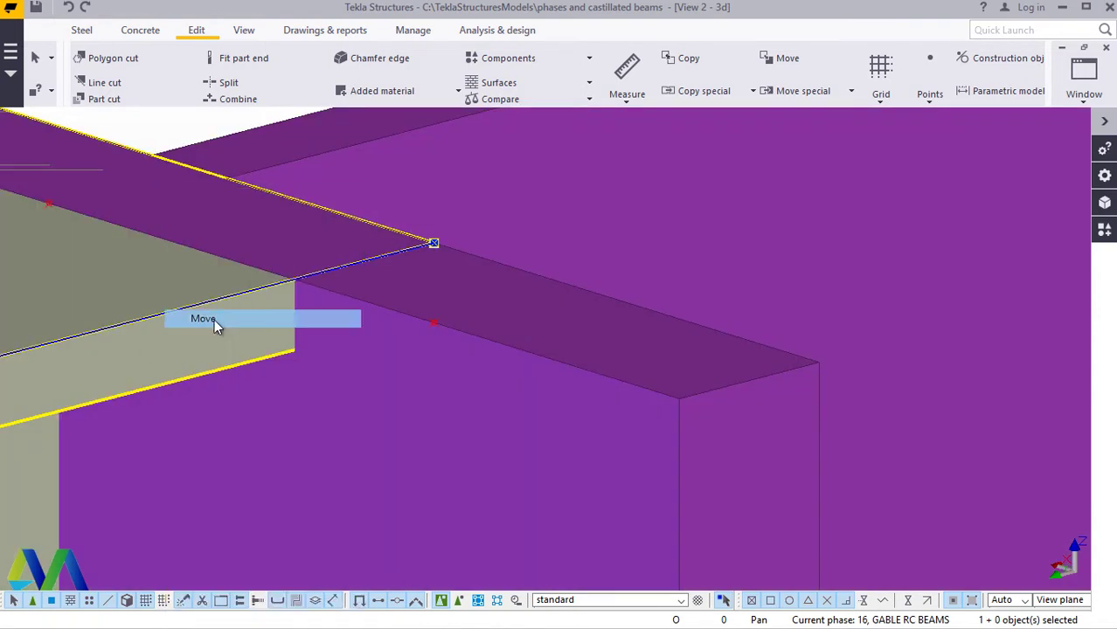
pyautogui.click(434, 242)
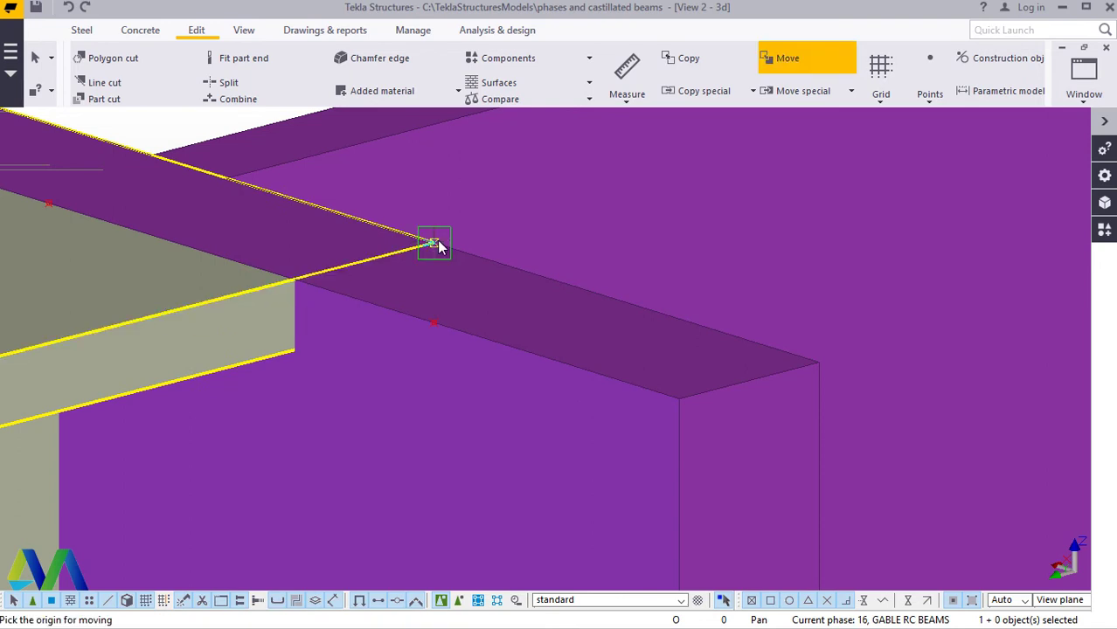
pyautogui.click(296, 277)
pyautogui.scroll(-5, 470, 299)
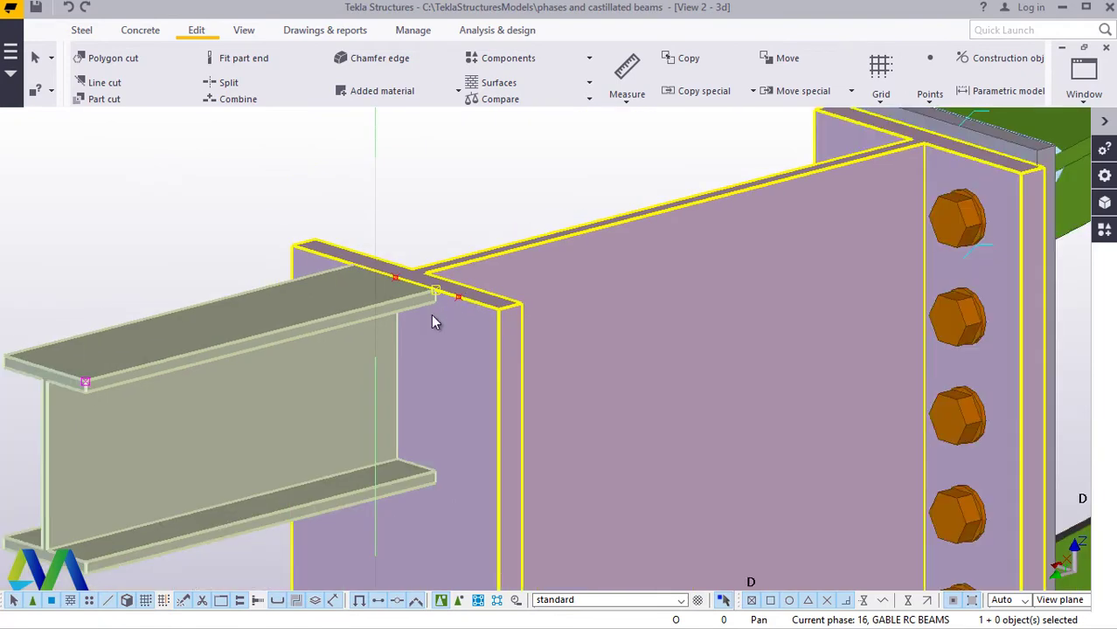
# Step: Move the short beam 60 mm vertically down the column flange, starting from its top end corner
pyautogui.click(430, 318)
pyautogui.rightClick(194, 191)
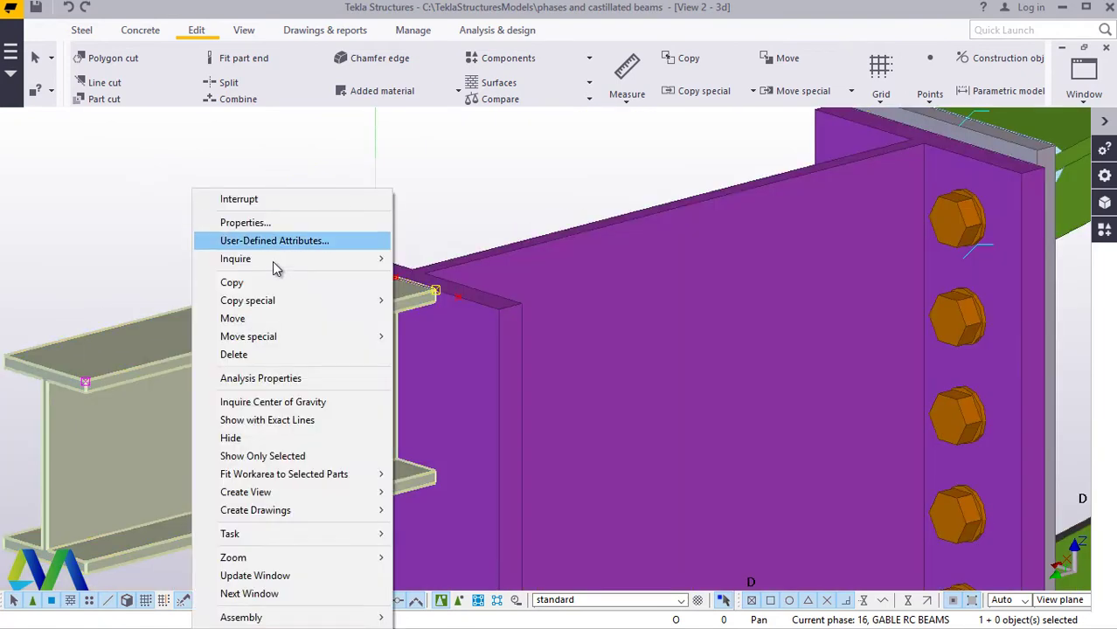
pyautogui.click(233, 318)
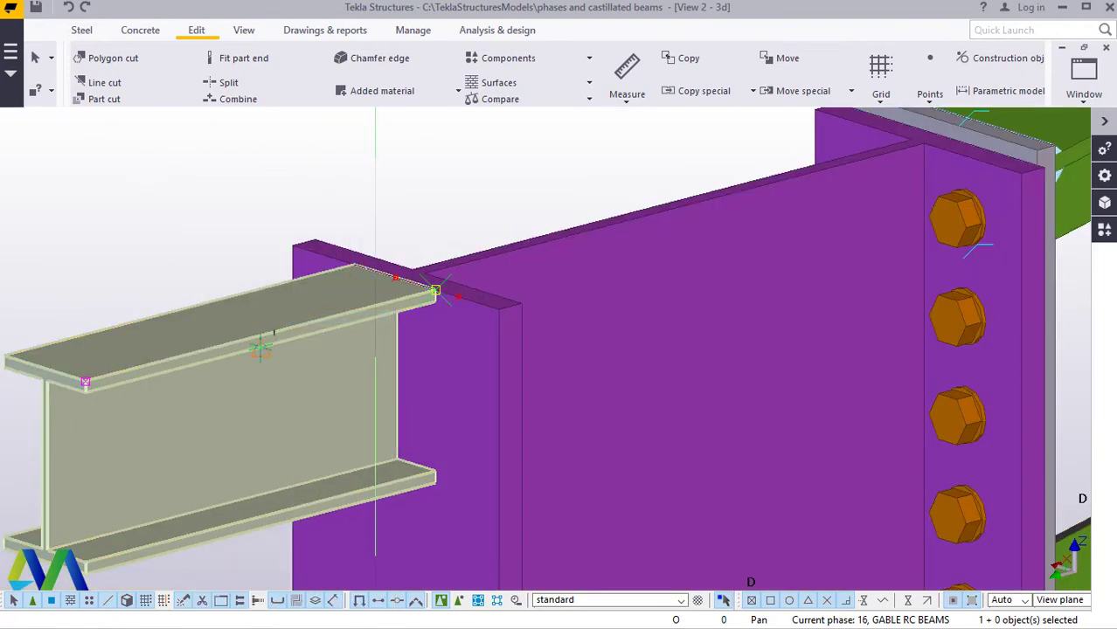
pyautogui.scroll(3, 262, 325)
pyautogui.scroll(-2, 280, 253)
pyautogui.click(522, 227)
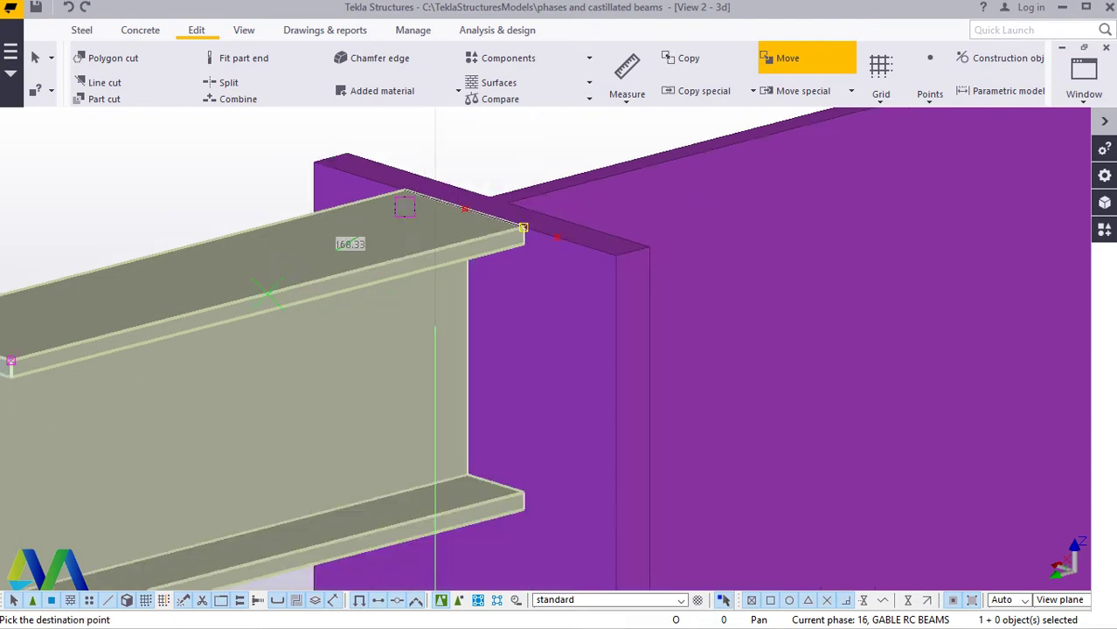
pyautogui.scroll(-3, 291, 437)
pyautogui.scroll(4, 278, 452)
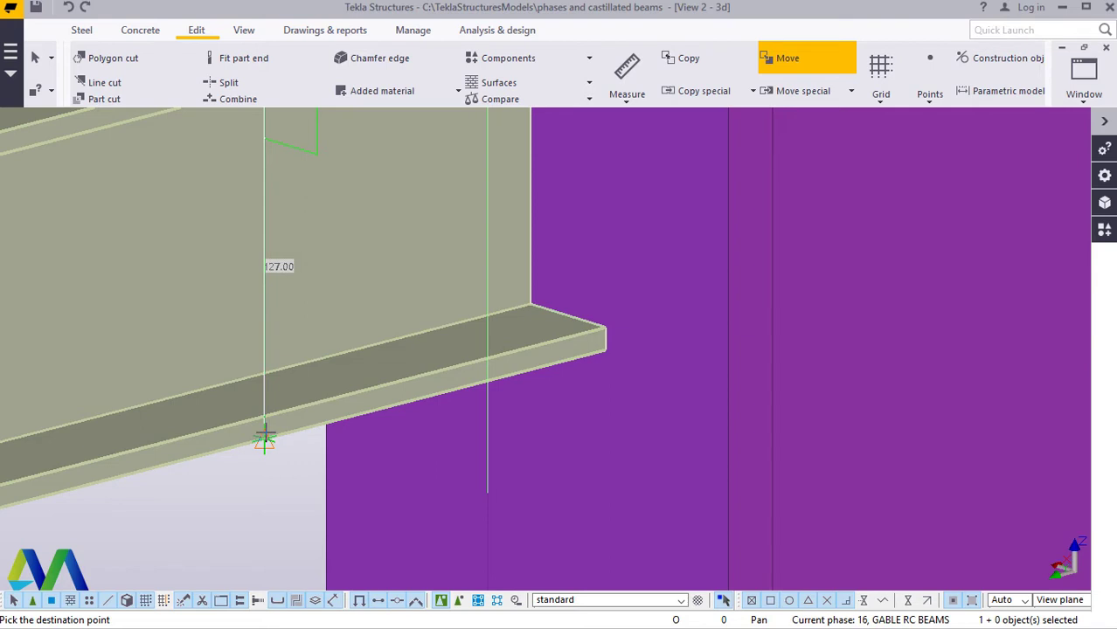
pyautogui.write('60')
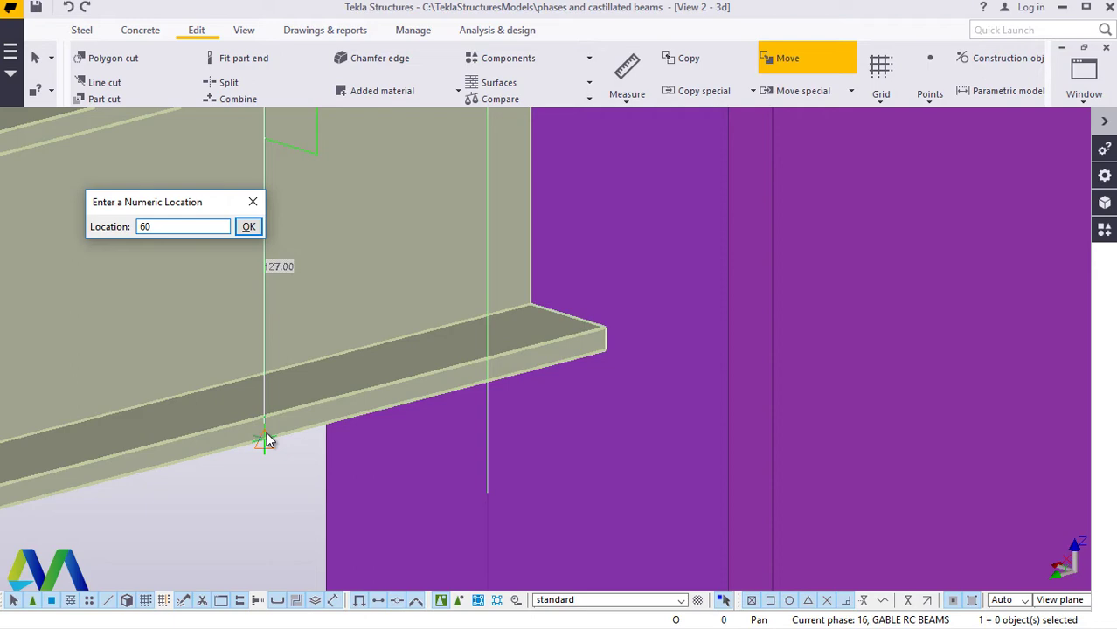
pyautogui.press('Return')
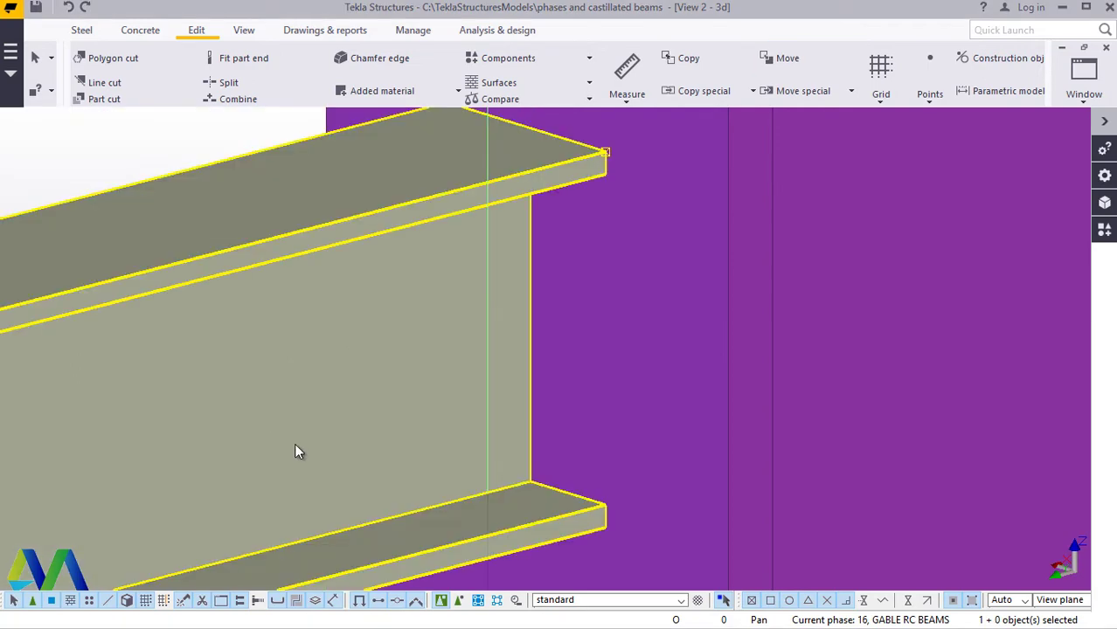
pyautogui.scroll(-5, 398, 361)
pyautogui.scroll(3, 429, 318)
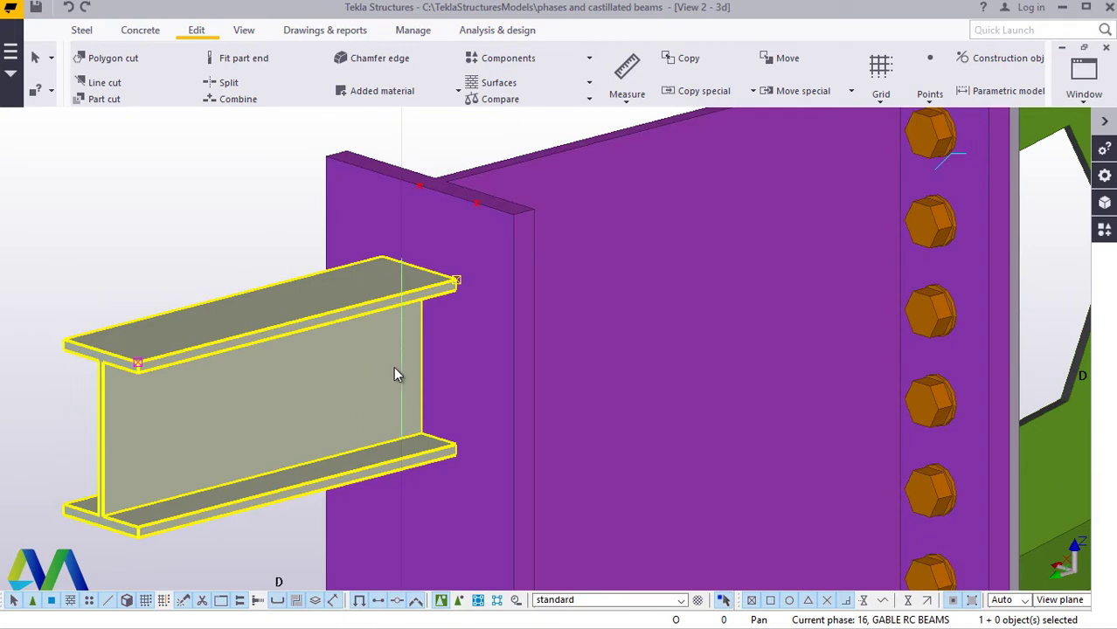
# Step: Search the component library for 101 to find the End plate (101) connection
pyautogui.click(488, 348)
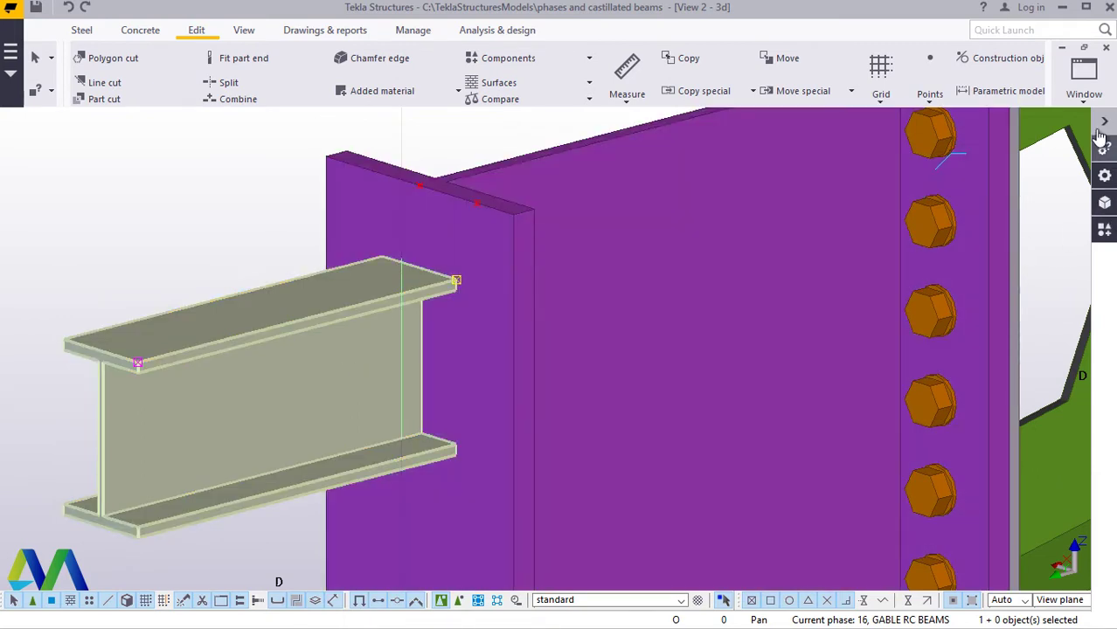
pyautogui.click(1103, 228)
pyautogui.click(880, 195)
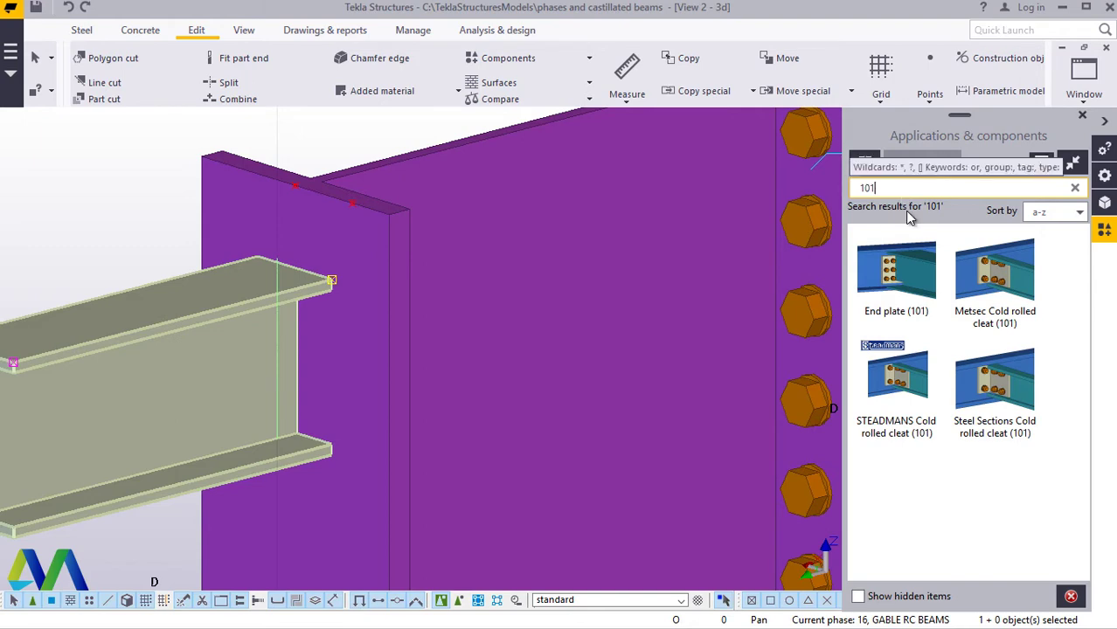
pyautogui.click(906, 294)
pyautogui.rightClick(149, 175)
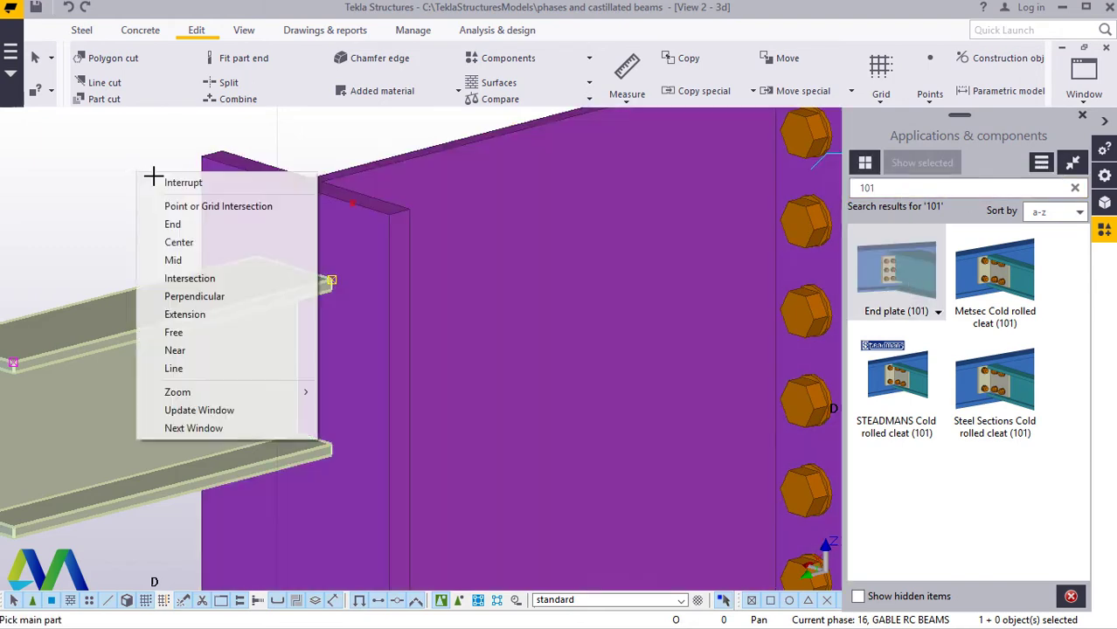
pyautogui.click(147, 180)
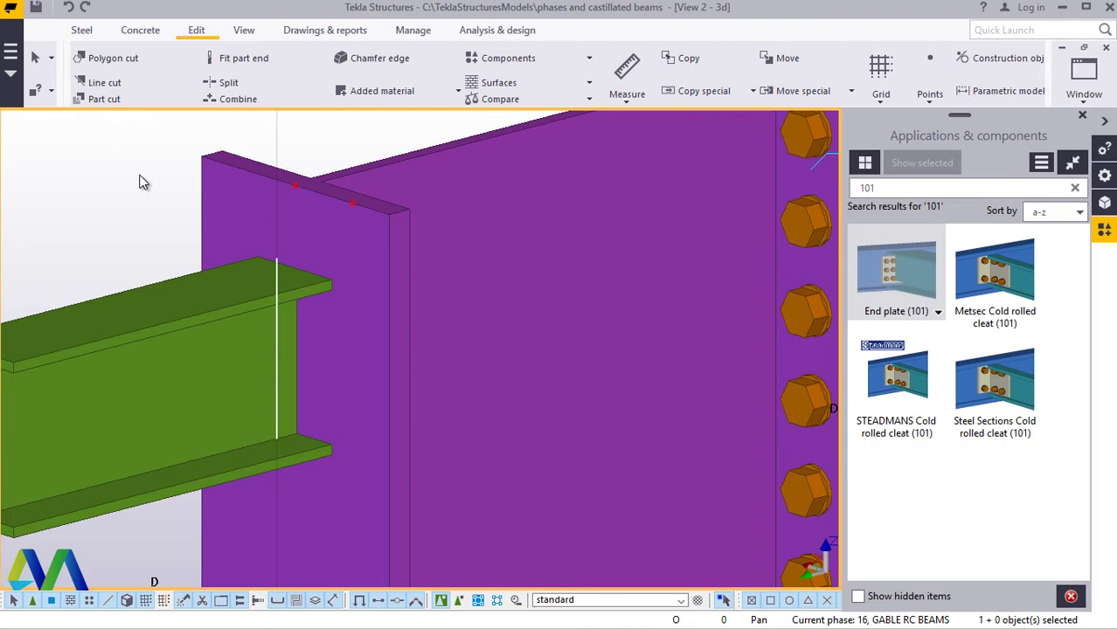
# Step: Apply the End plate (101) connection with the column as main part and the short beam as secondary part
pyautogui.click(901, 277)
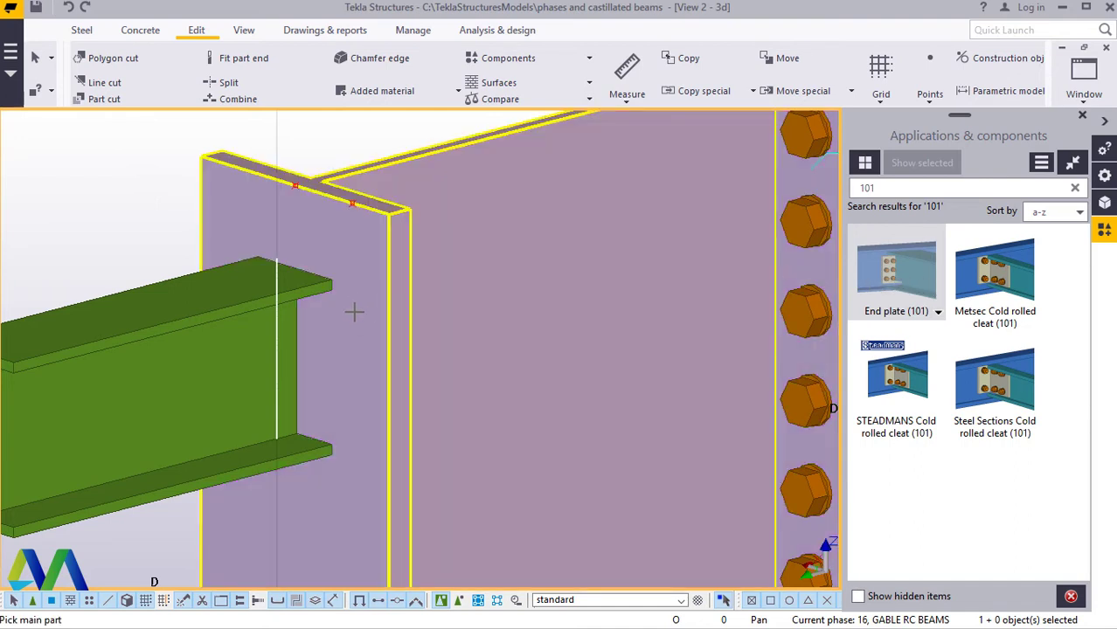
pyautogui.click(290, 330)
pyautogui.click(251, 339)
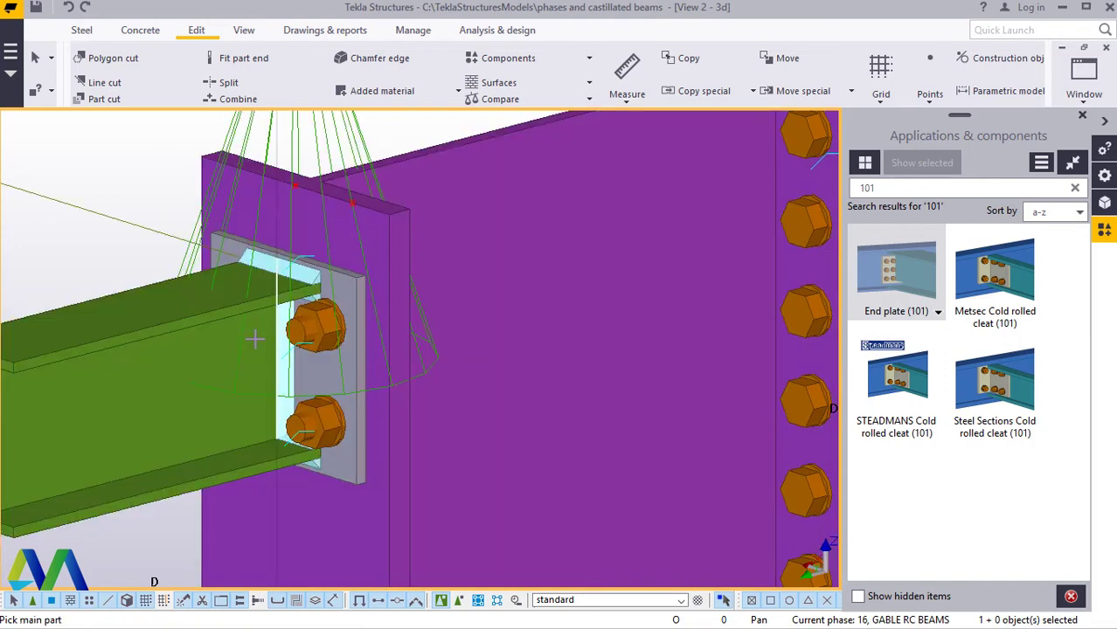
pyautogui.rightClick(117, 160)
pyautogui.click(131, 172)
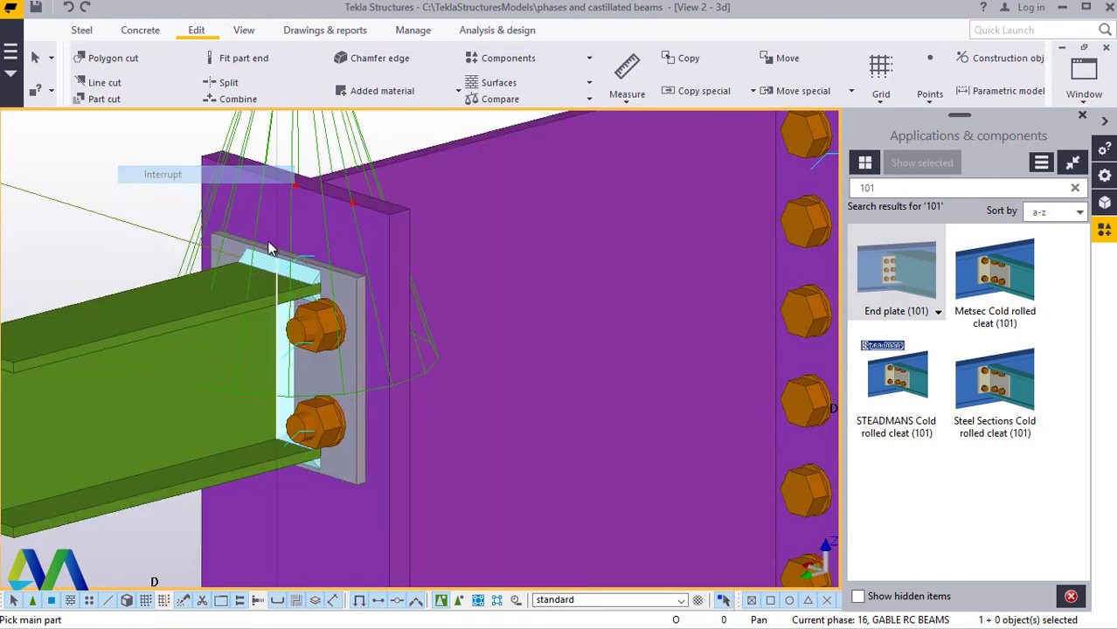
# Step: Set the end plate connection's bolt size to 16 and enable the two missing bolt assembly components
pyautogui.scroll(3, 326, 320)
pyautogui.scroll(-4, 353, 345)
pyautogui.scroll(4, 357, 362)
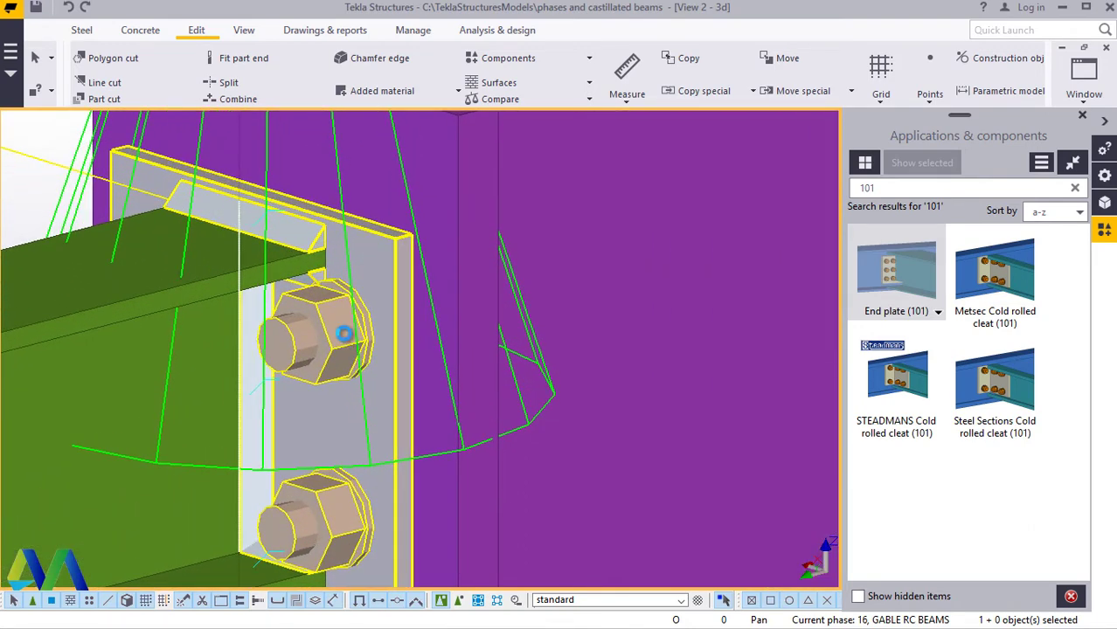
pyautogui.doubleClick(344, 333)
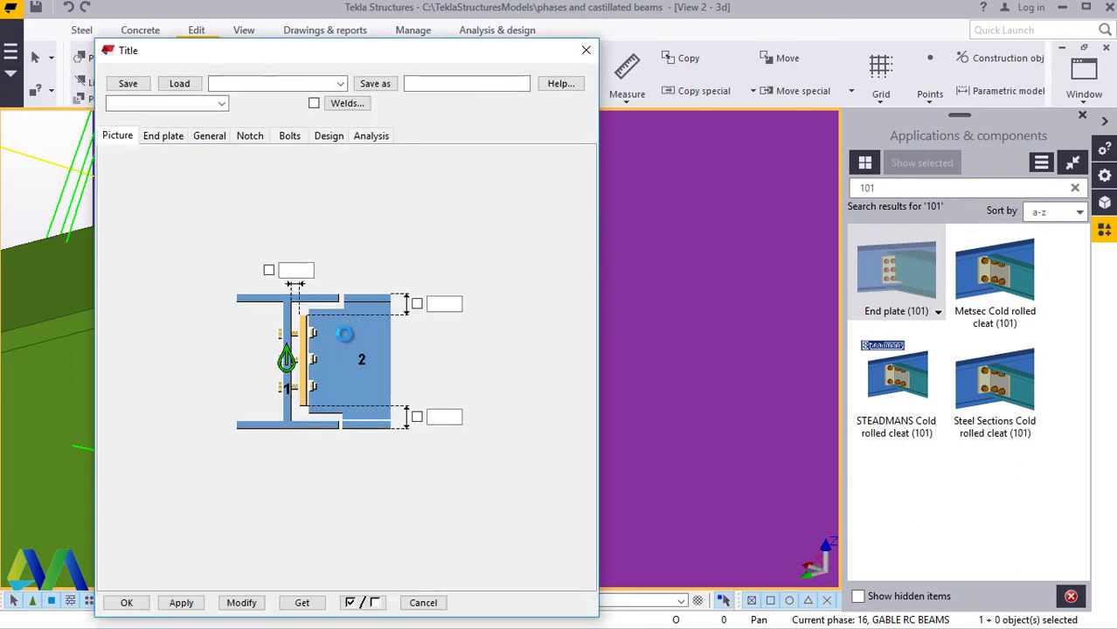
pyautogui.click(289, 136)
pyautogui.click(223, 163)
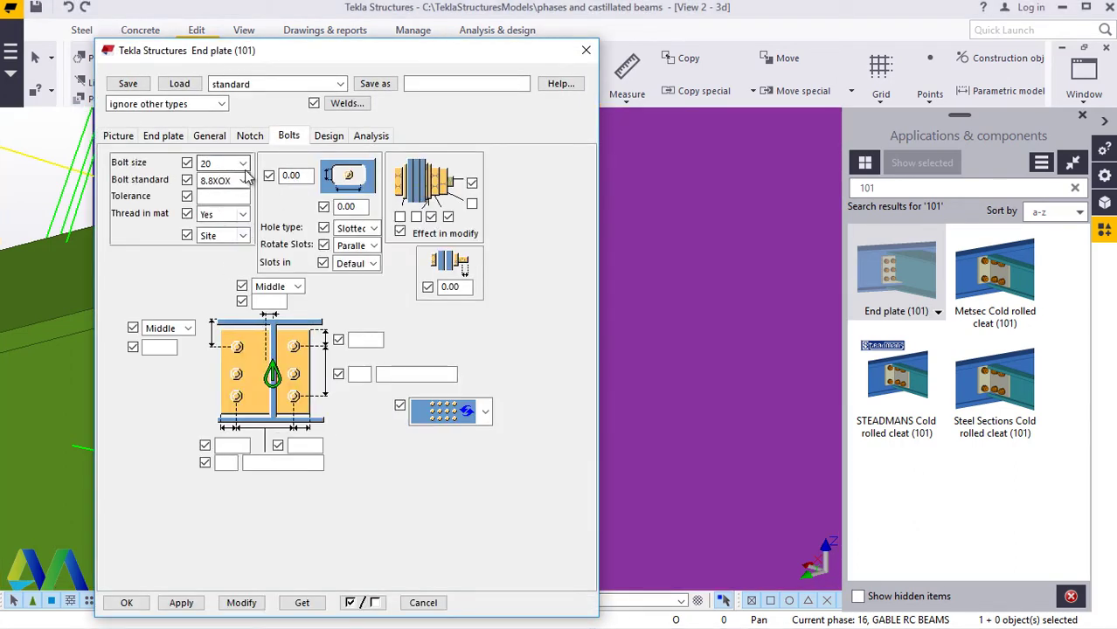
pyautogui.click(219, 216)
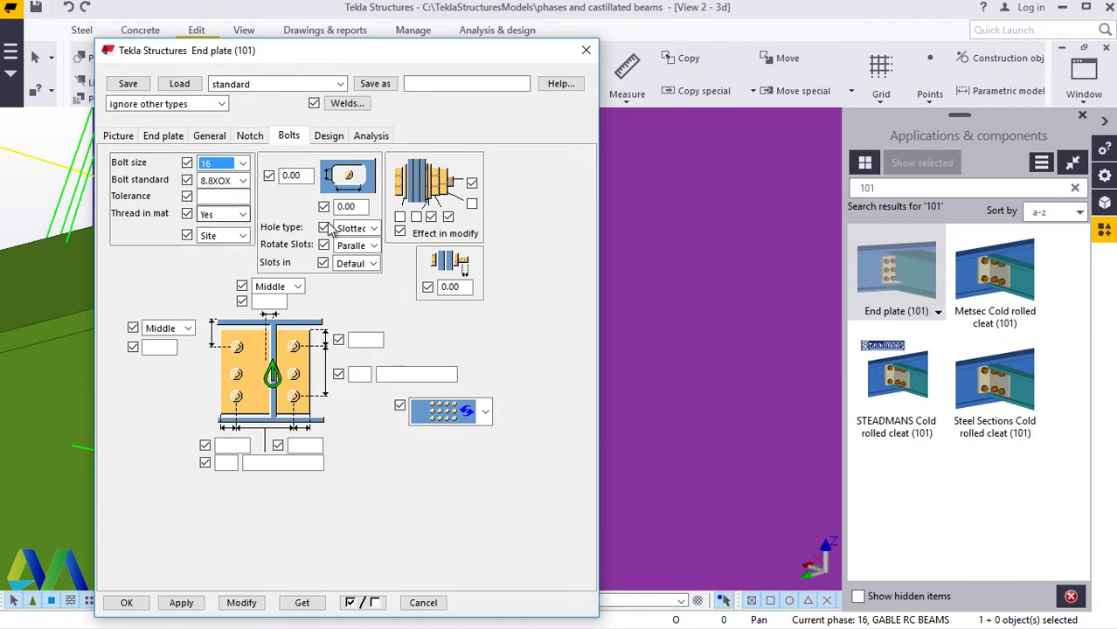
pyautogui.click(416, 216)
pyautogui.click(399, 217)
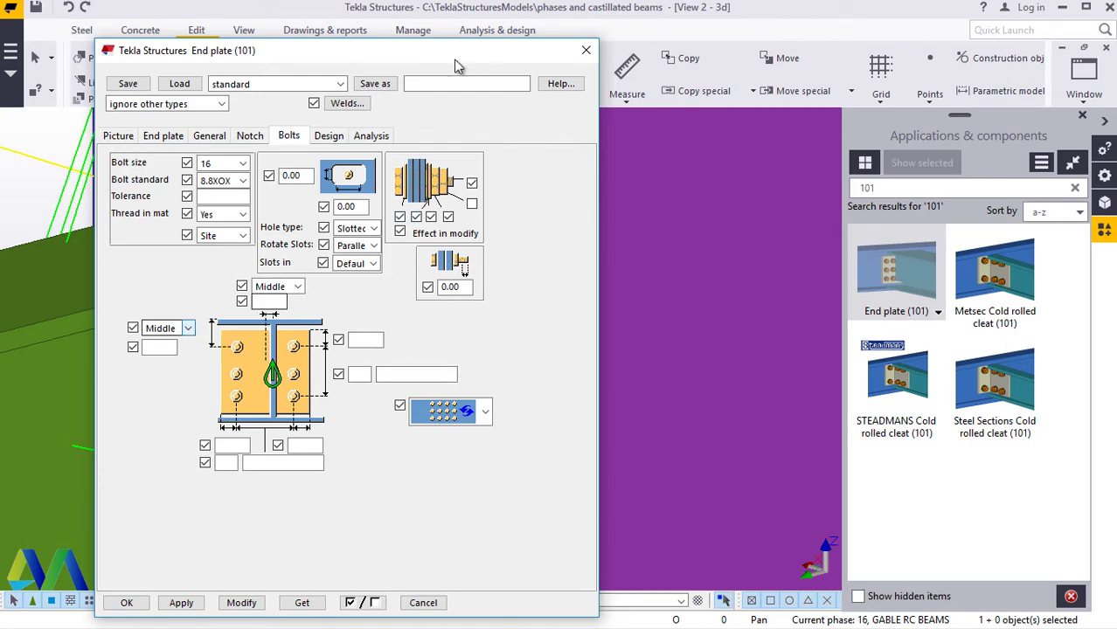
# Step: Set the end plate's vertical bolt group position to Top and apply it to the connection
pyautogui.moveTo(466, 51); pyautogui.dragTo(841, 39)
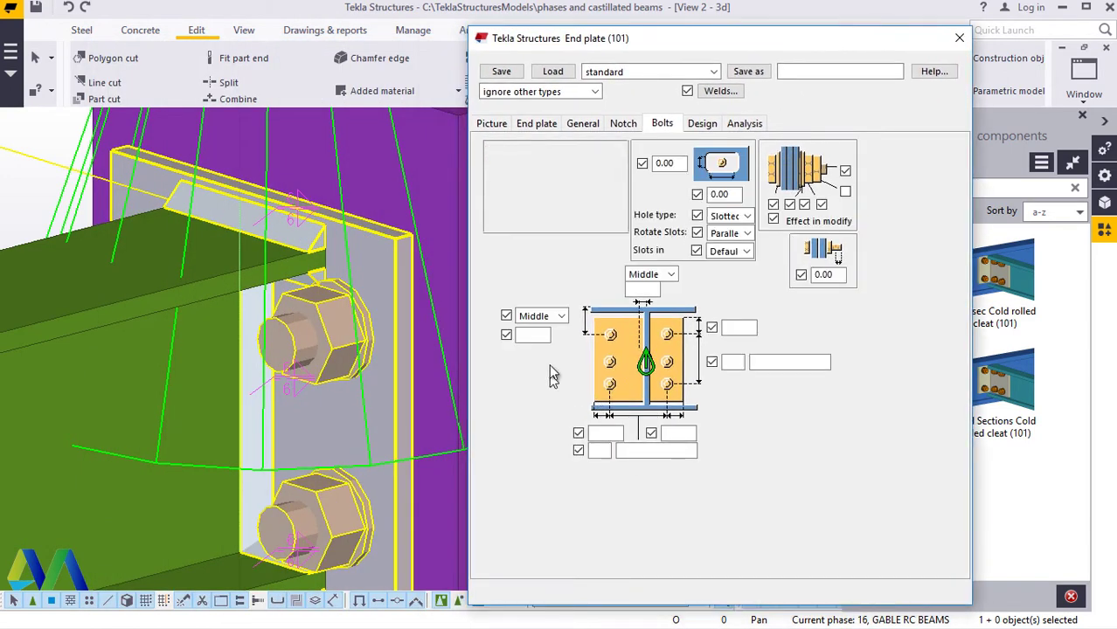
pyautogui.click(562, 317)
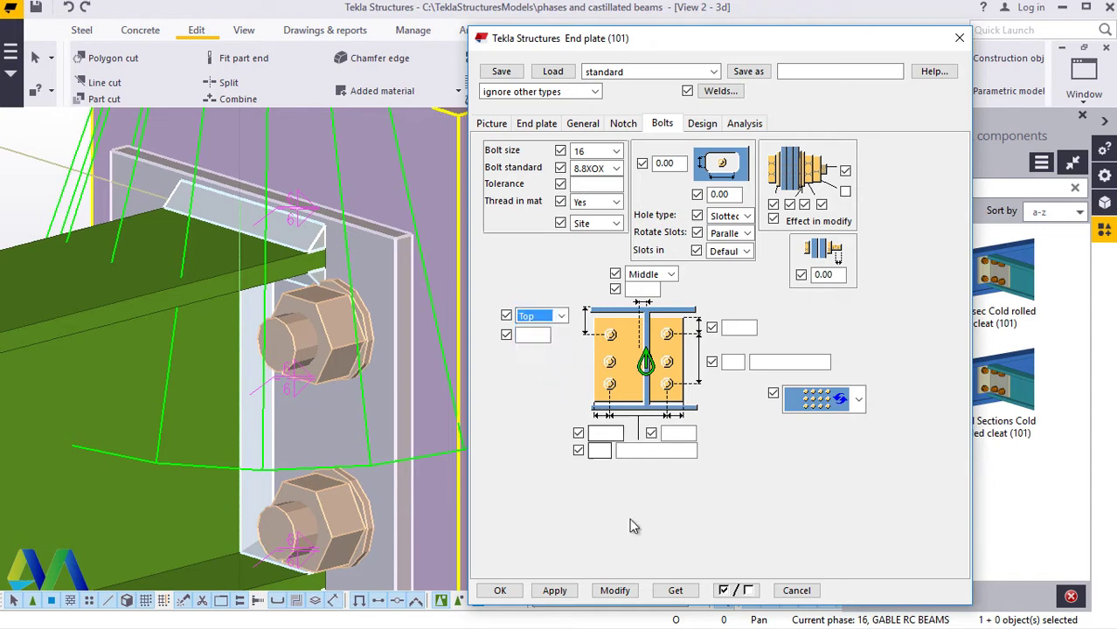
pyautogui.click(615, 591)
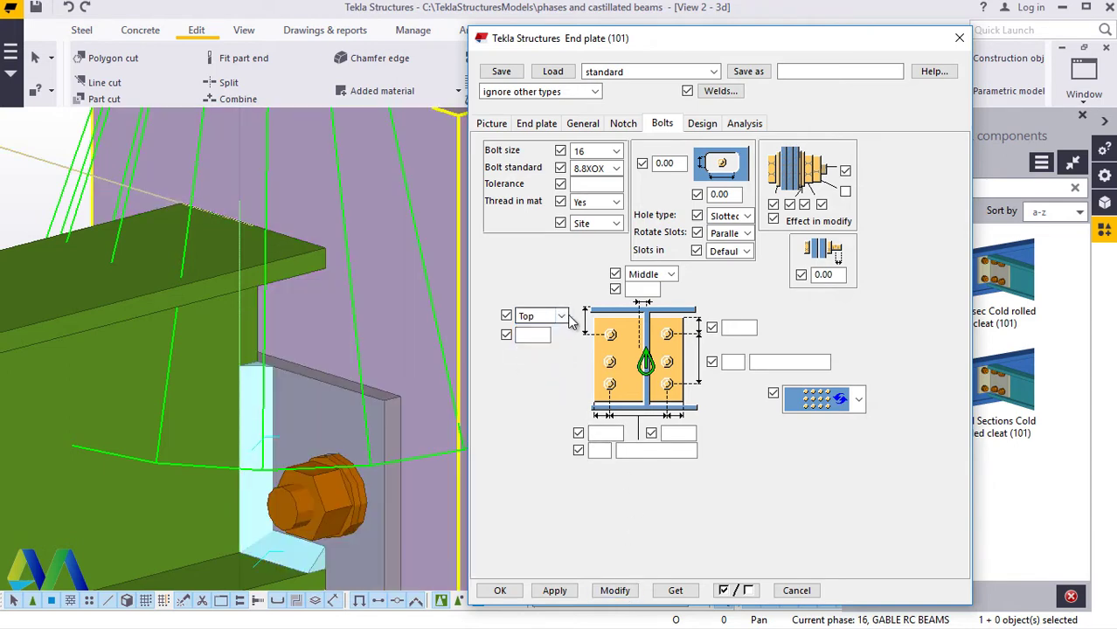
# Step: Set the vertical bolt group position to Middle, modify the end plate connection and accept its settings
pyautogui.click(542, 319)
pyautogui.click(544, 372)
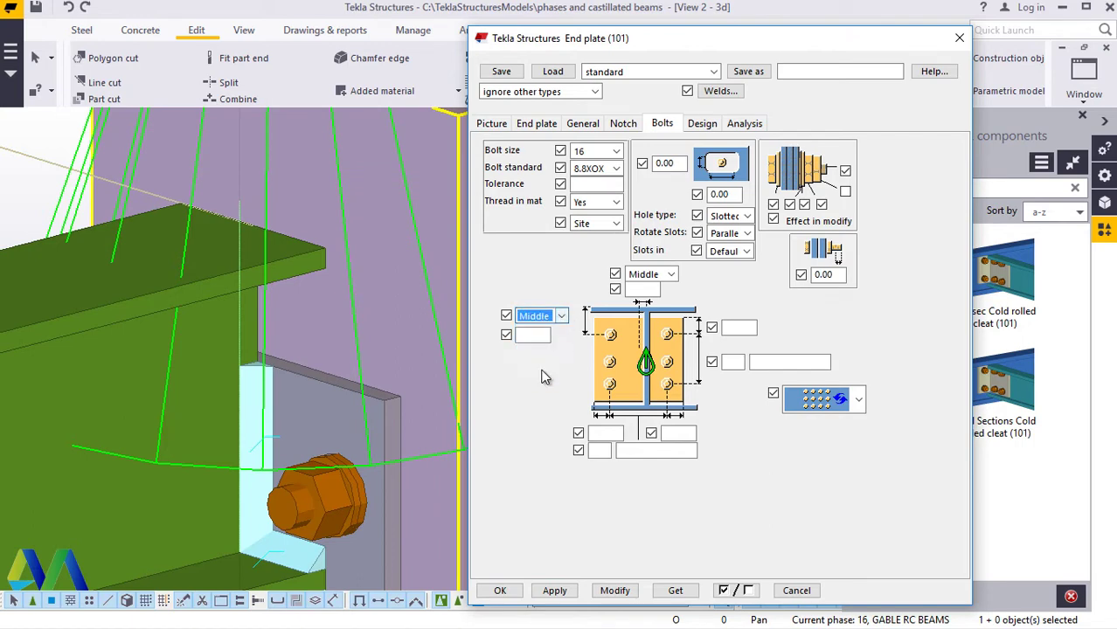
pyautogui.click(613, 593)
pyautogui.click(500, 590)
pyautogui.scroll(-6, 339, 313)
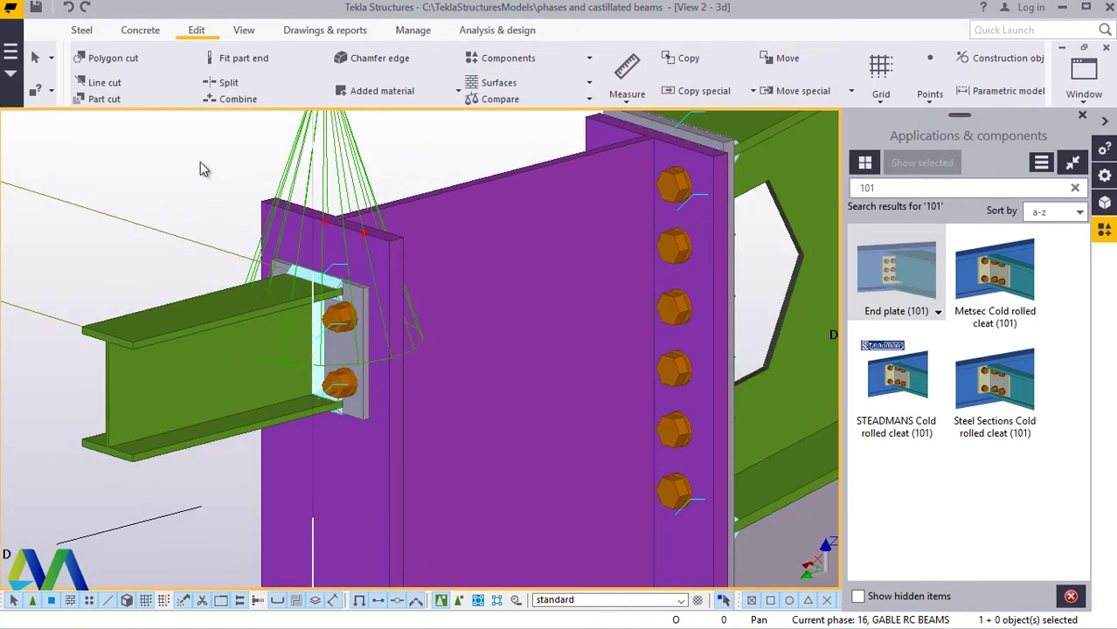
# Step: Refresh the model view to clear the green connection symbol and lines around the short beam
pyautogui.scroll(2, 291, 299)
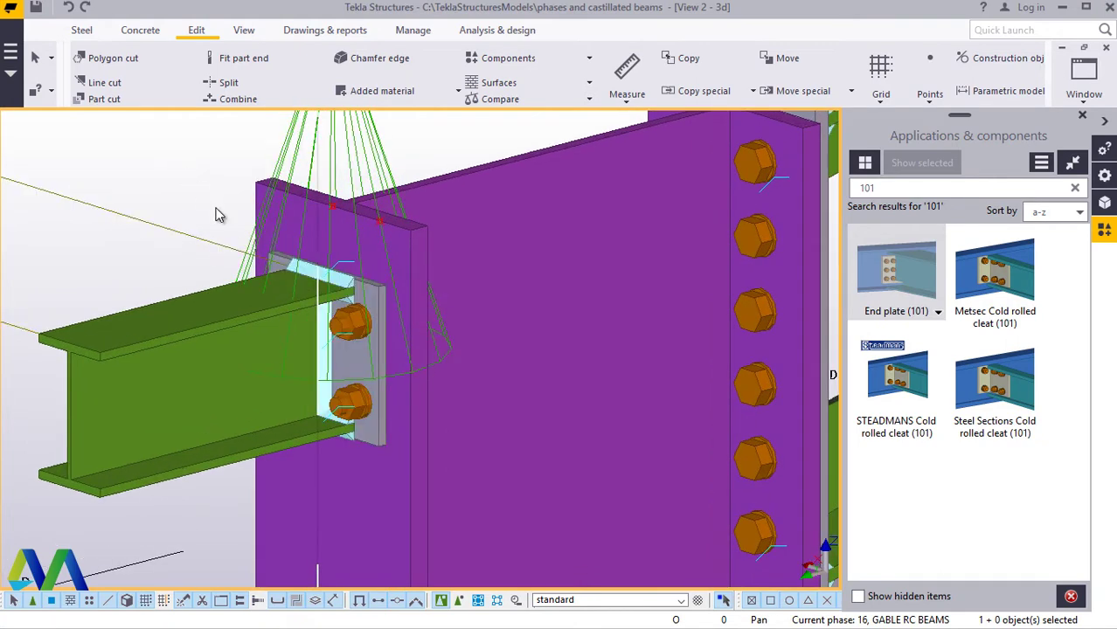
pyautogui.scroll(-1, 384, 369)
pyautogui.scroll(-1, 386, 371)
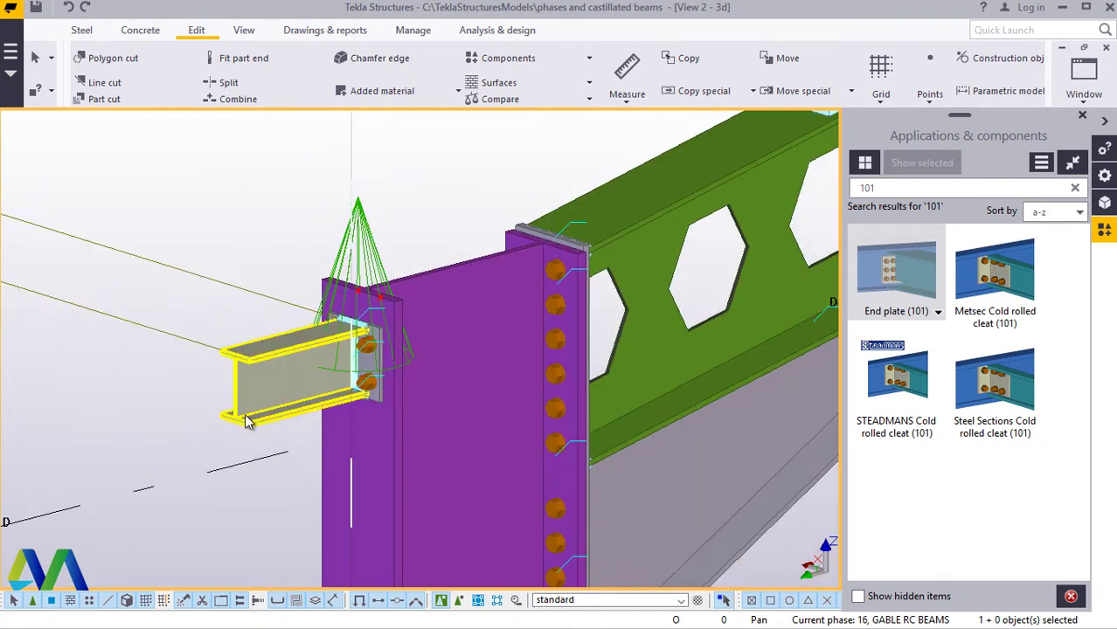
pyautogui.scroll(2, 294, 413)
pyautogui.scroll(1, 285, 229)
pyautogui.rightClick(307, 171)
pyautogui.click(354, 254)
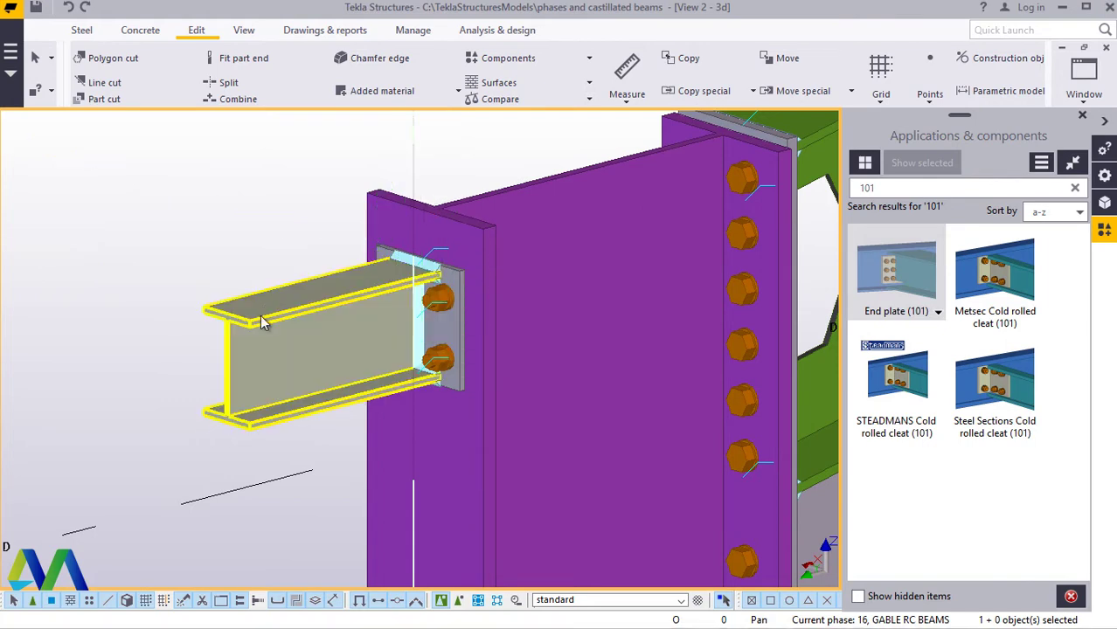
# Step: Copy the short beam with its end plate connection linearly, using a dX of 6000 and one copy
pyautogui.scroll(2, 267, 319)
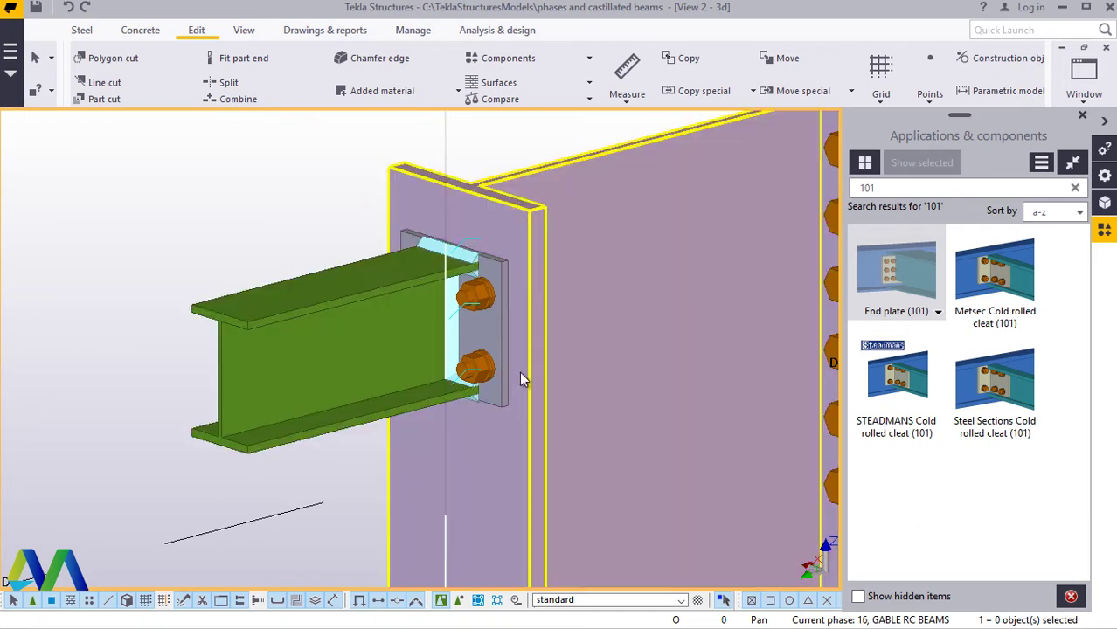
pyautogui.scroll(1, 287, 344)
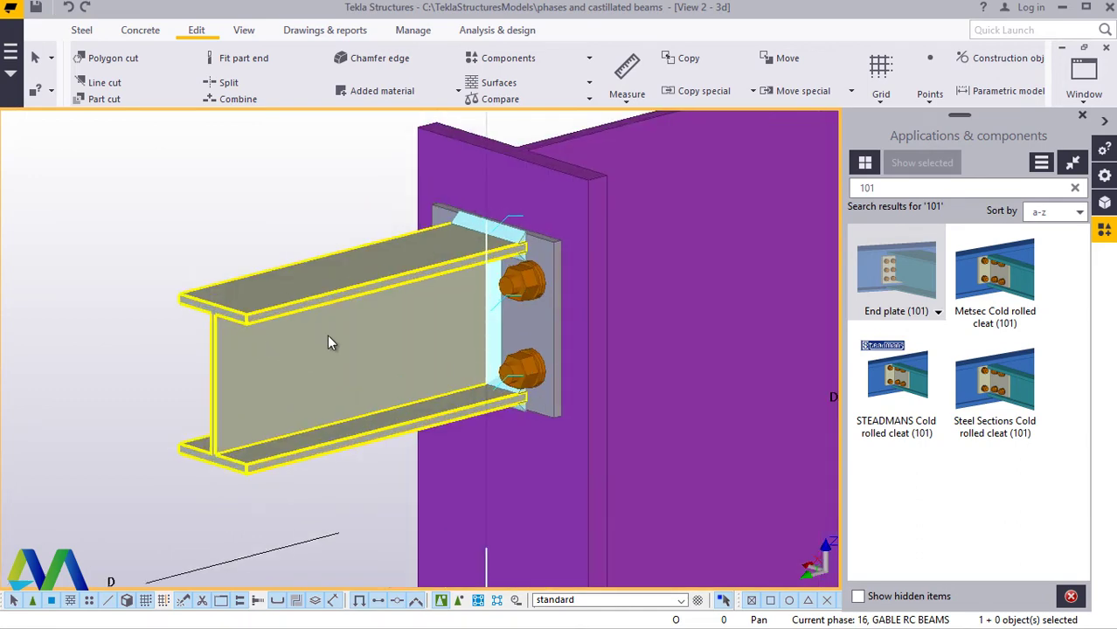
pyautogui.scroll(-4, 386, 356)
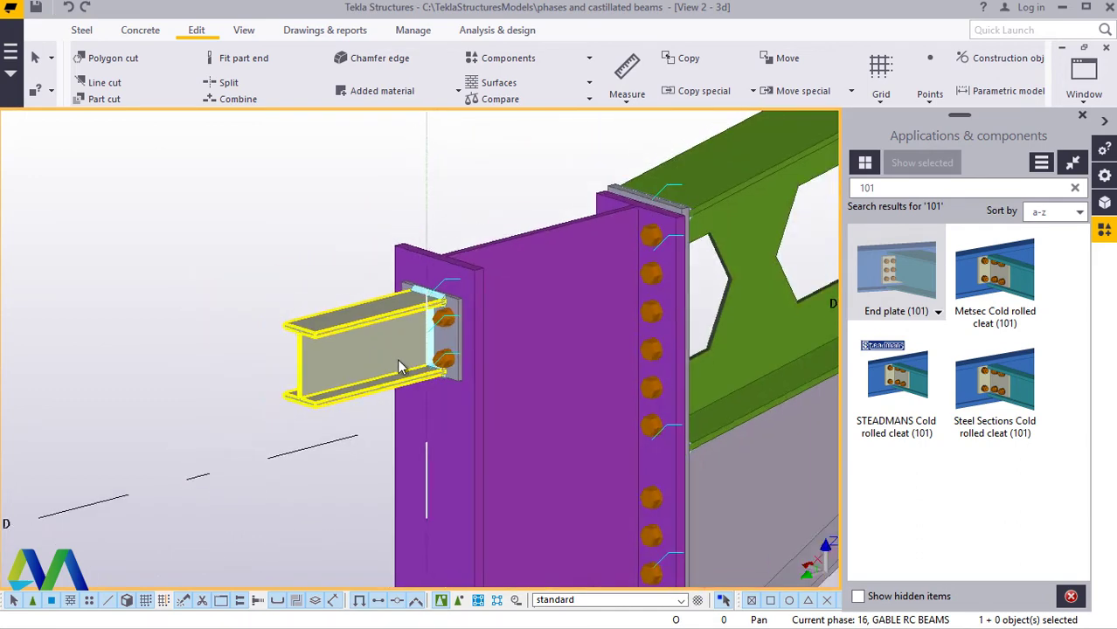
pyautogui.keyDown('ctrl'); pyautogui.moveTo(405, 374); pyautogui.dragTo(391, 369, button='middle'); pyautogui.keyUp('ctrl')
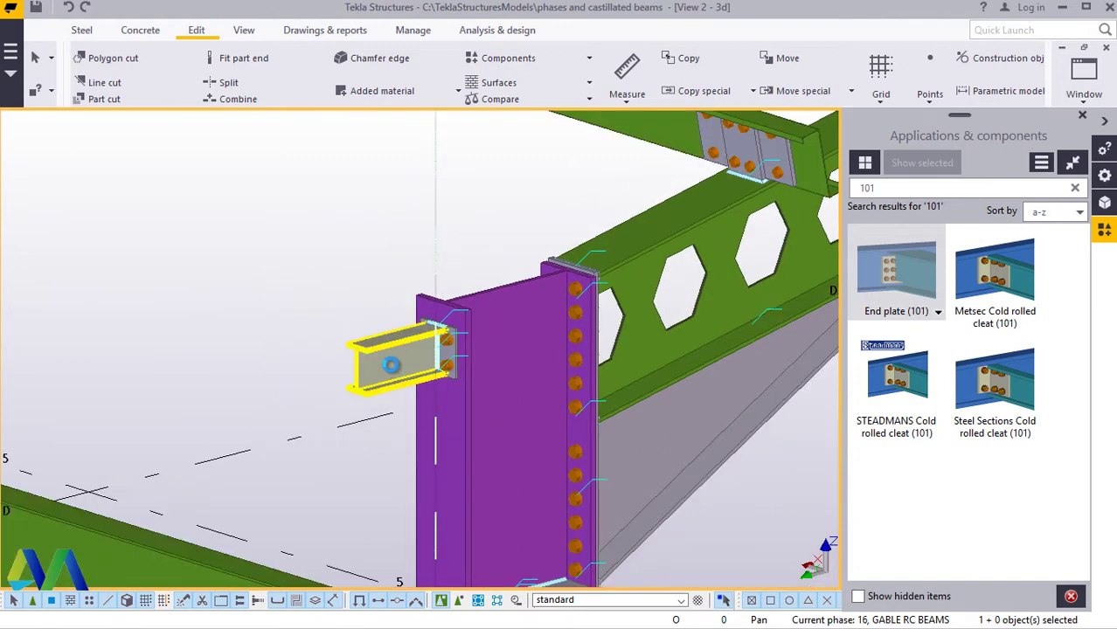
pyautogui.click(392, 371)
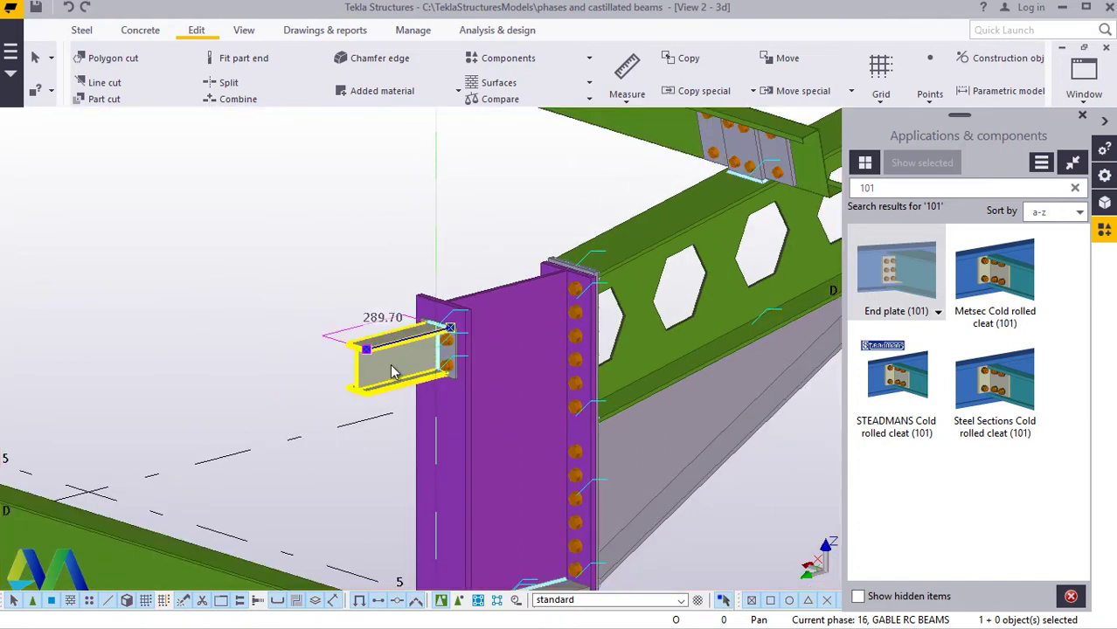
pyautogui.rightClick(392, 371)
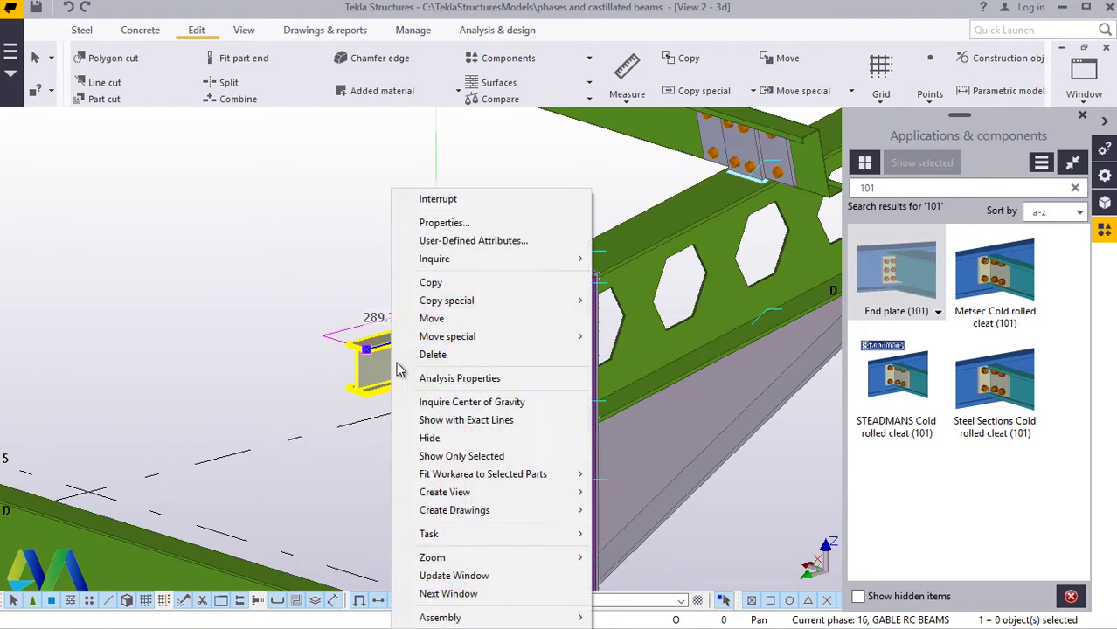
pyautogui.moveTo(559, 300)
pyautogui.click(626, 301)
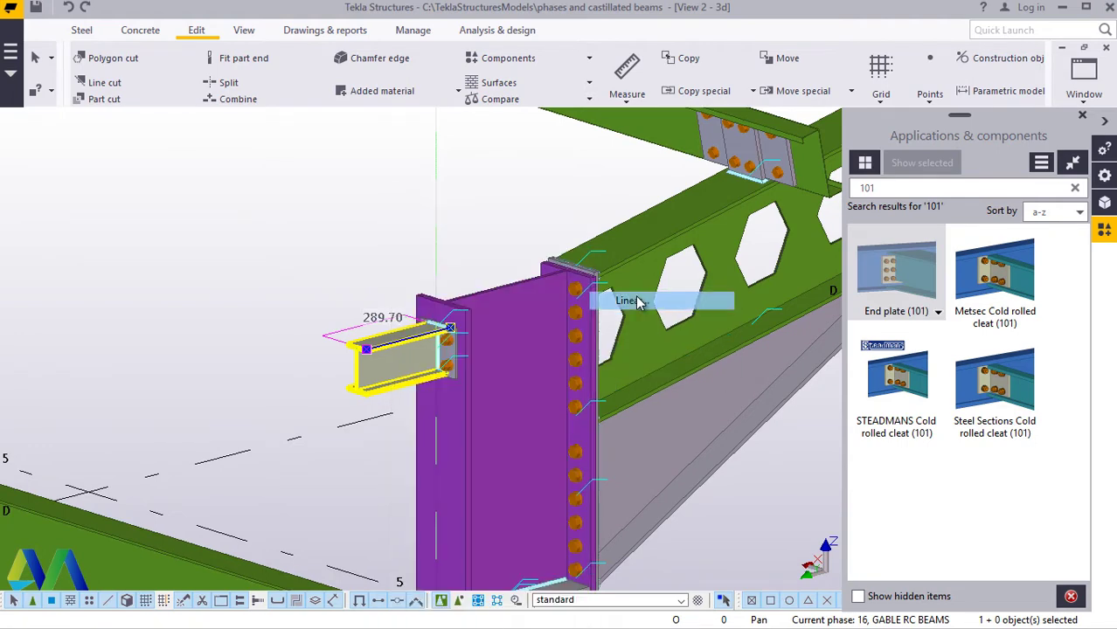
pyautogui.write('6000')
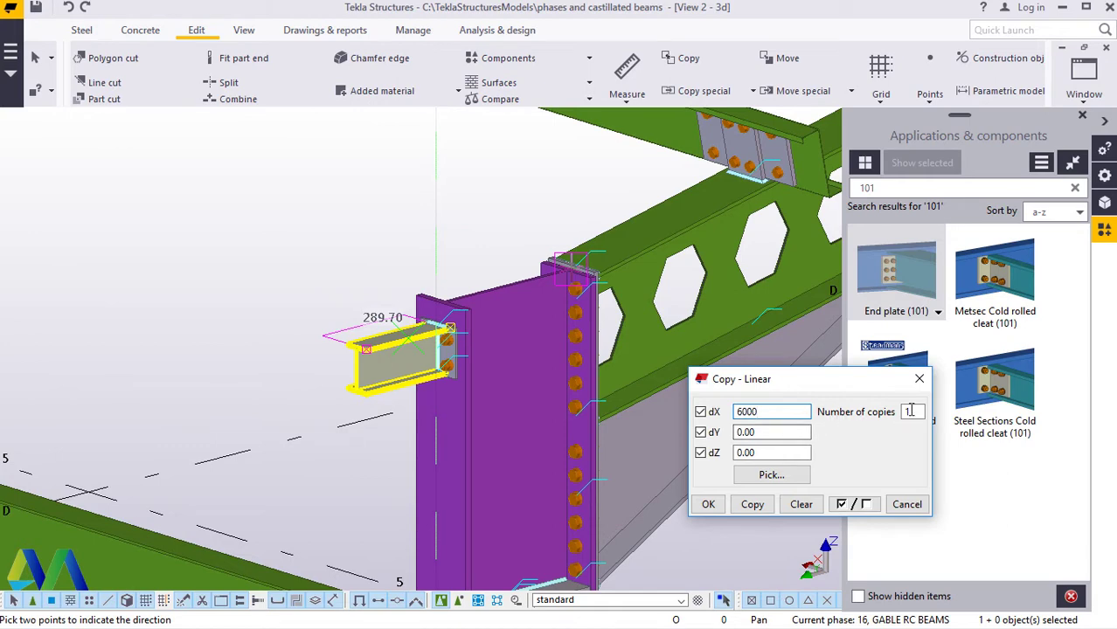
pyautogui.click(753, 504)
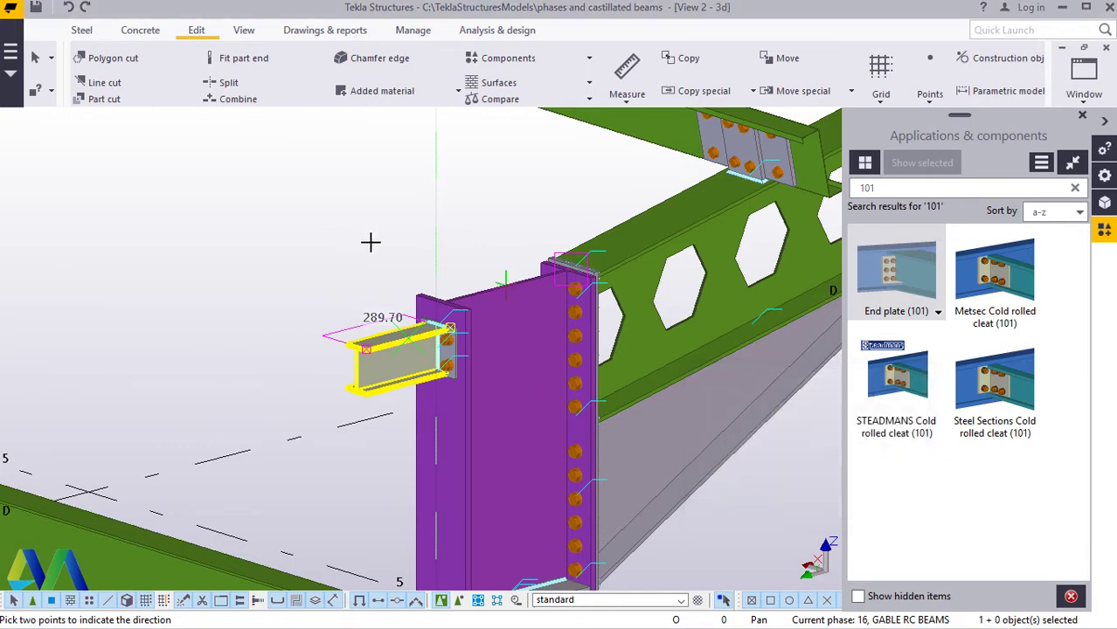
# Step: Examine the copied short beam and its end plate connection on the neighbouring column alongside the original
pyautogui.scroll(-2, 327, 229)
pyautogui.scroll(-2, 551, 382)
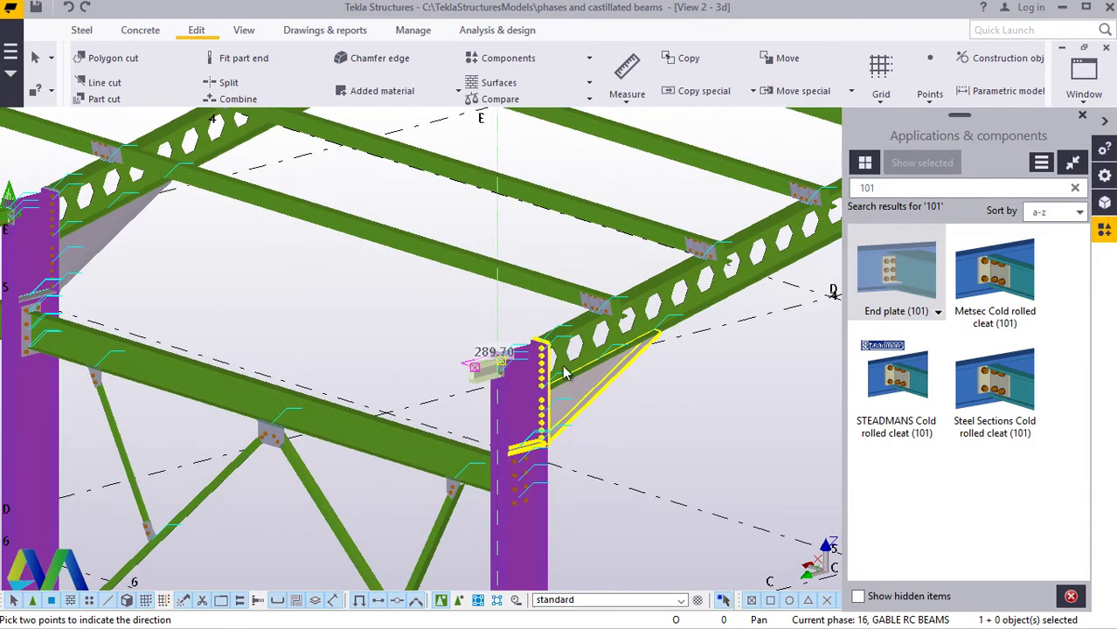
pyautogui.scroll(-2, 568, 394)
pyautogui.scroll(2, 310, 321)
pyautogui.scroll(4, 310, 321)
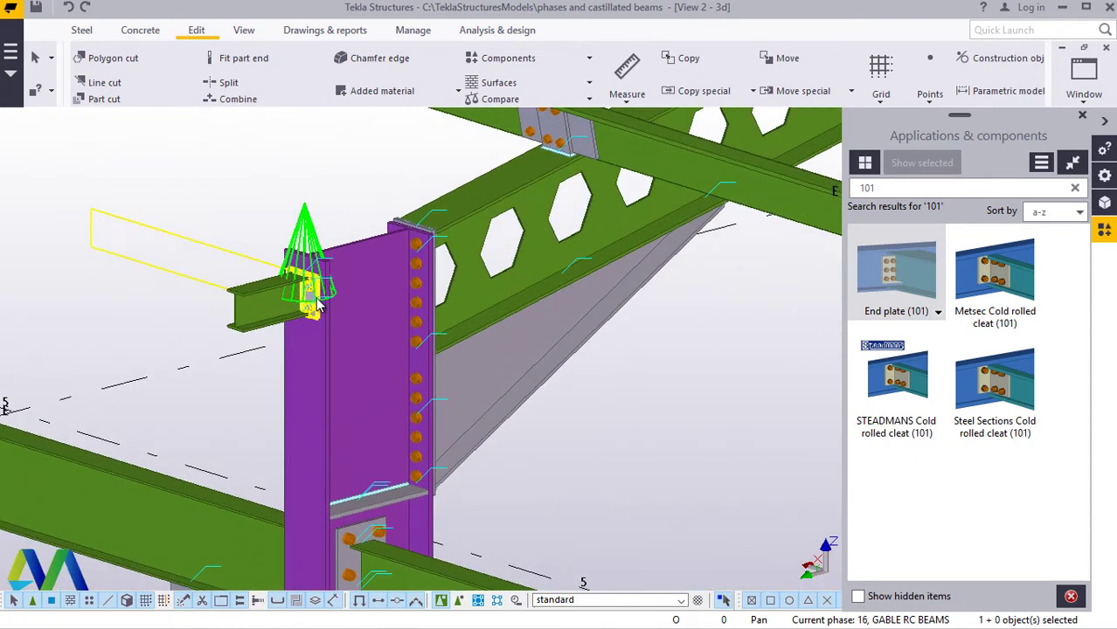
pyautogui.scroll(2, 249, 304)
pyautogui.scroll(-2, 182, 301)
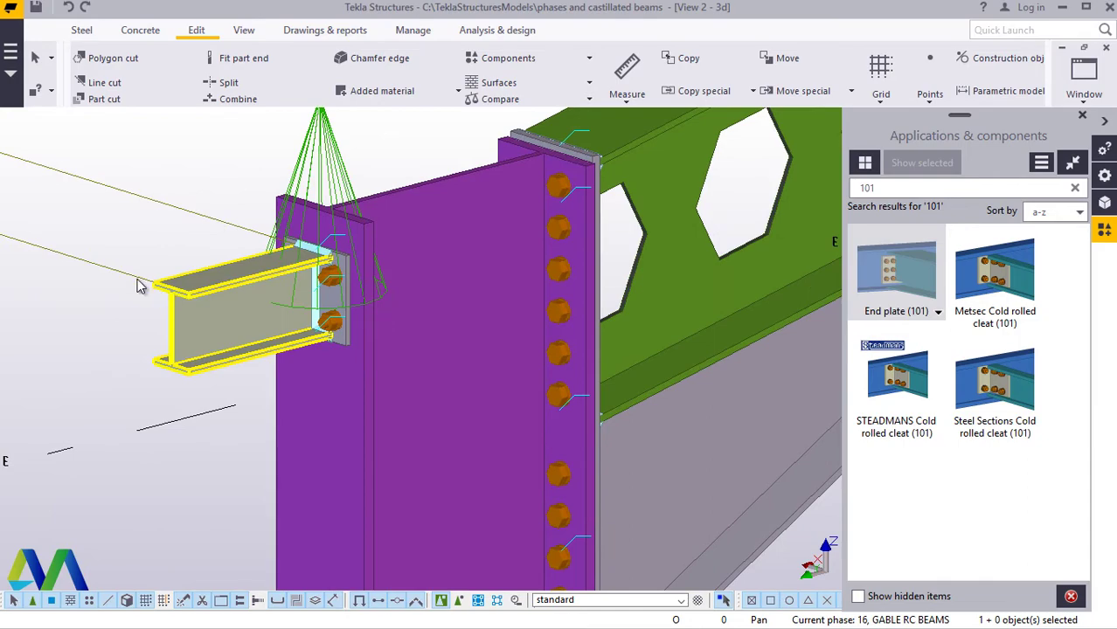
pyautogui.scroll(-5, 140, 284)
pyautogui.scroll(6, 563, 403)
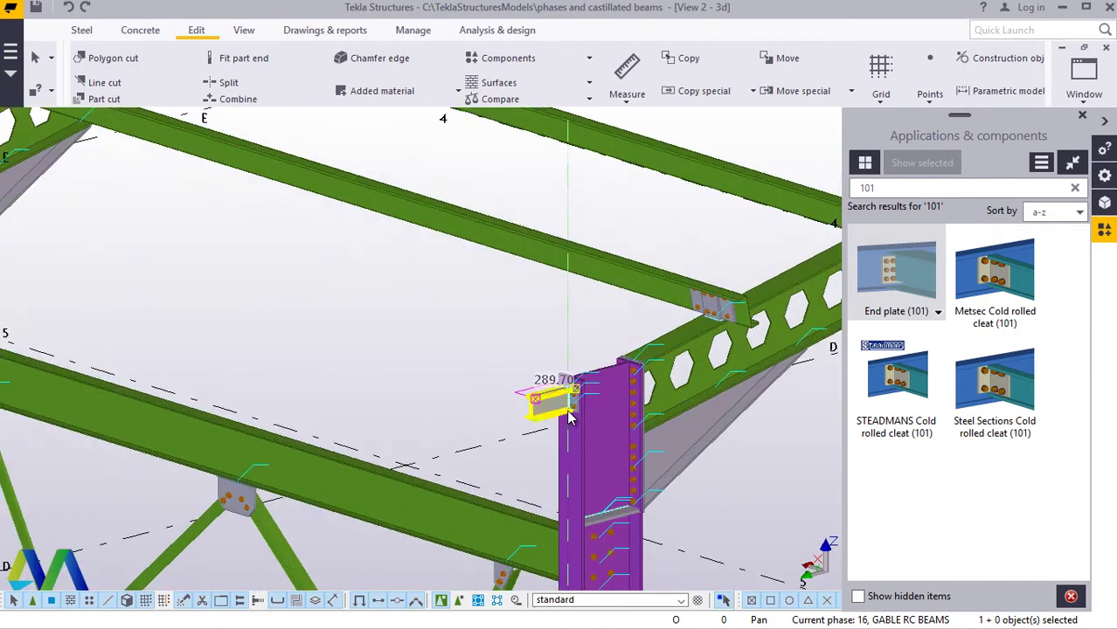
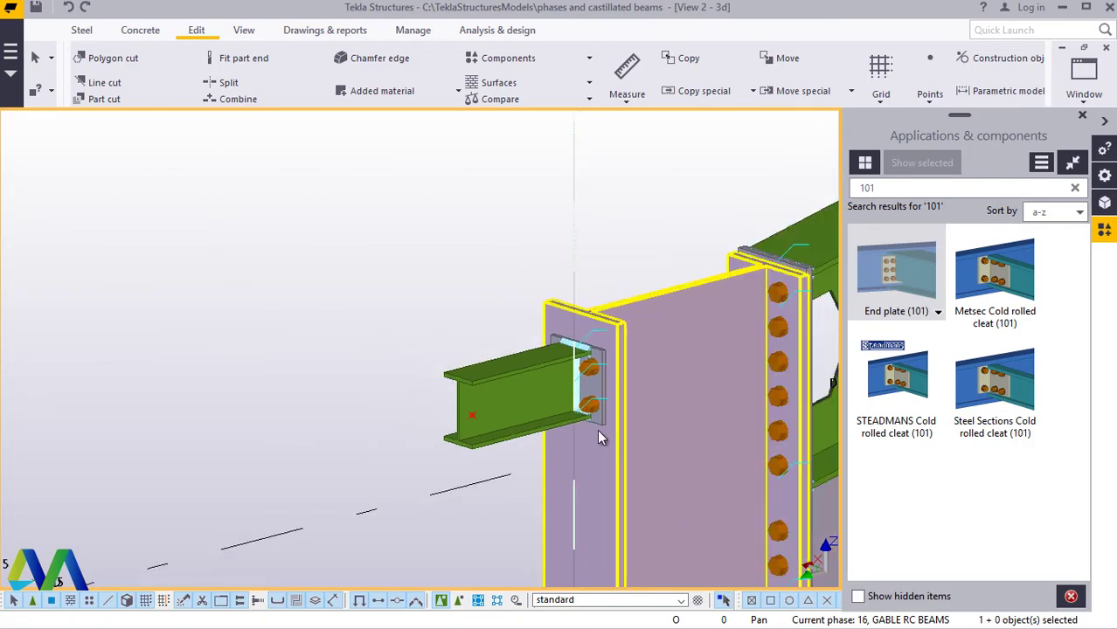
pyautogui.scroll(-5, 602, 427)
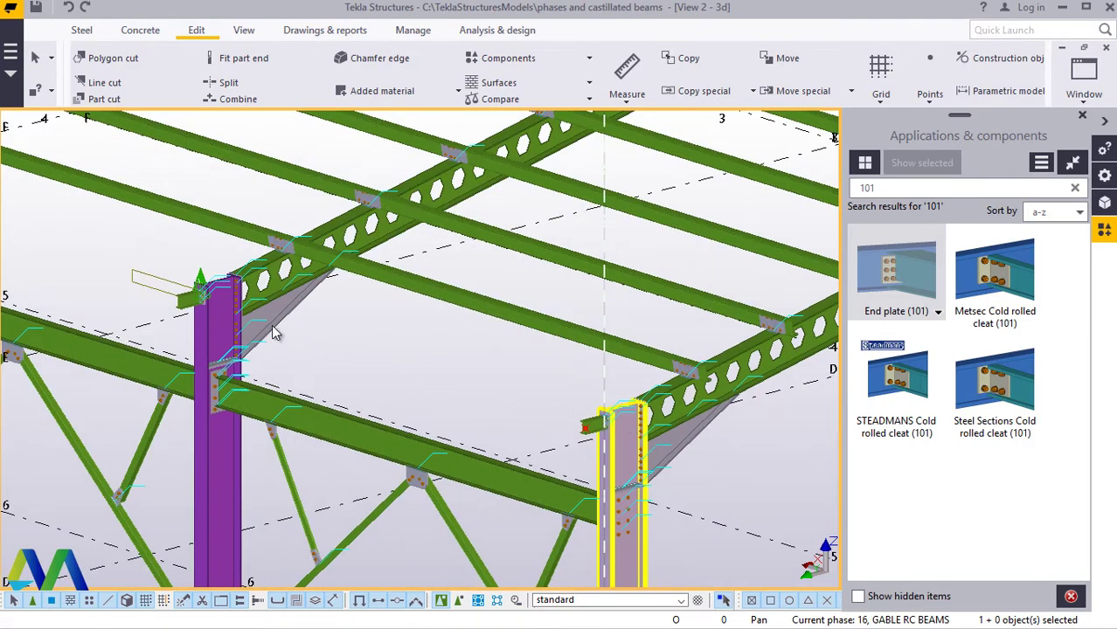
pyautogui.scroll(10, 272, 332)
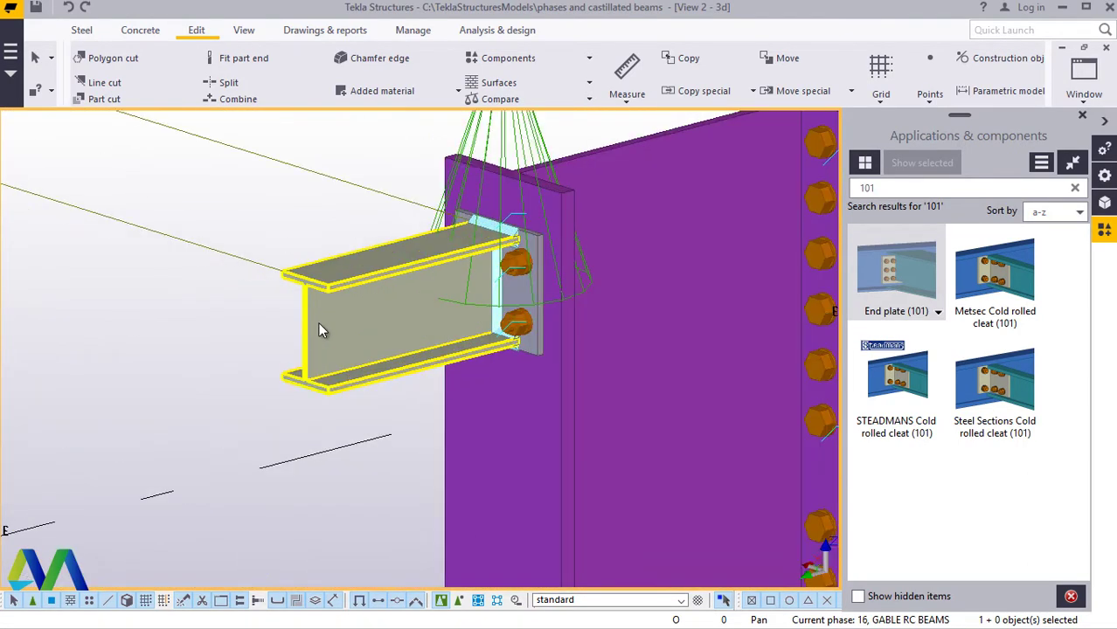
pyautogui.scroll(4, 320, 329)
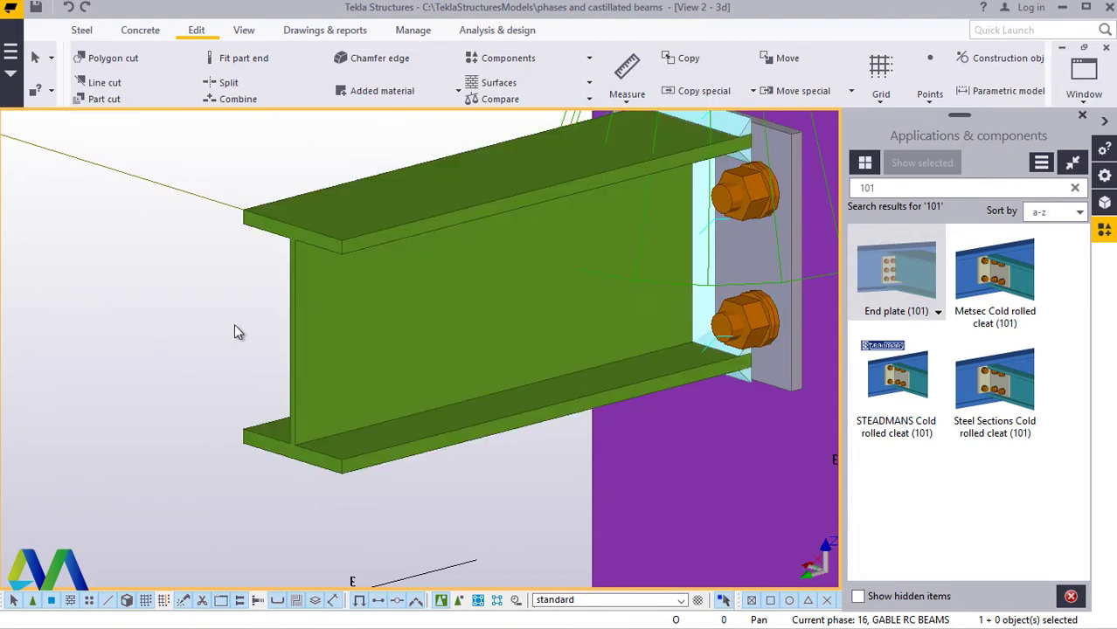
pyautogui.scroll(-3, 270, 328)
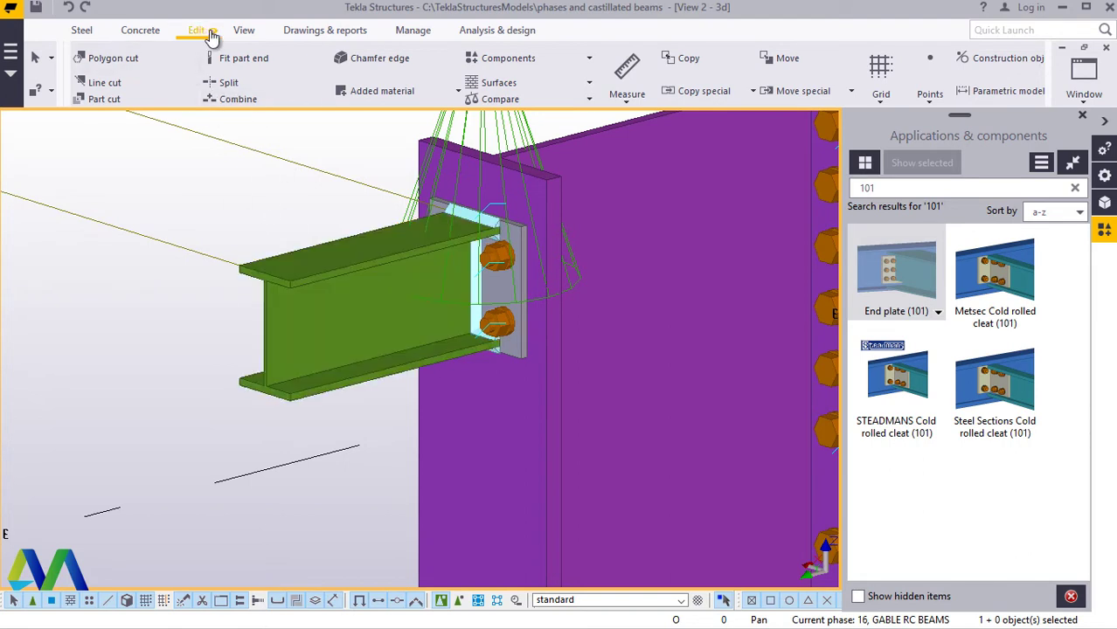
pyautogui.click(930, 92)
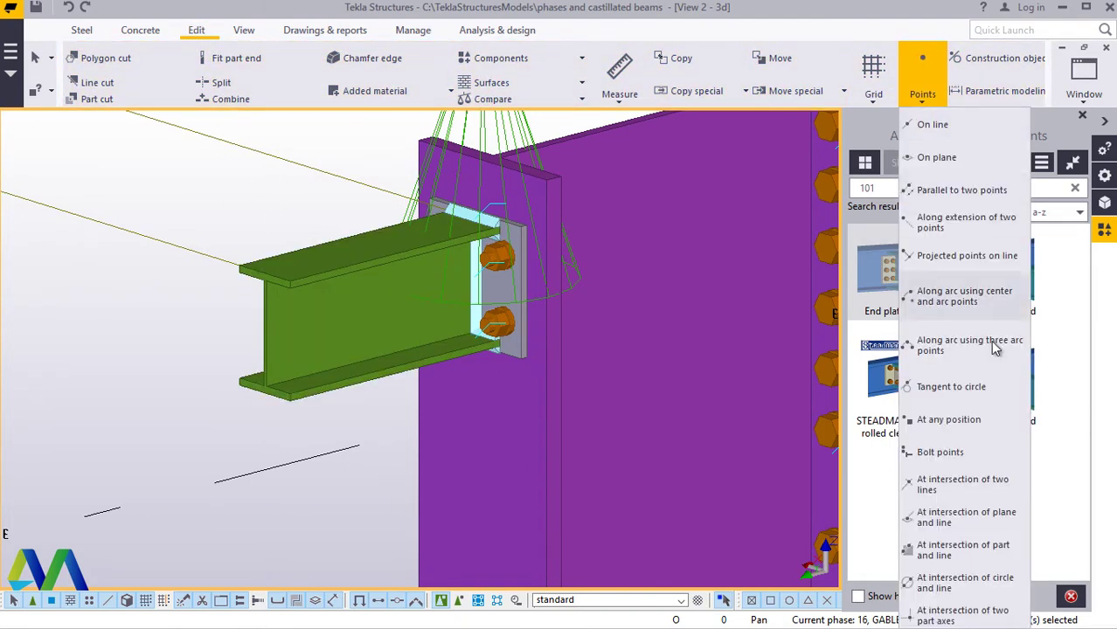
pyautogui.click(947, 125)
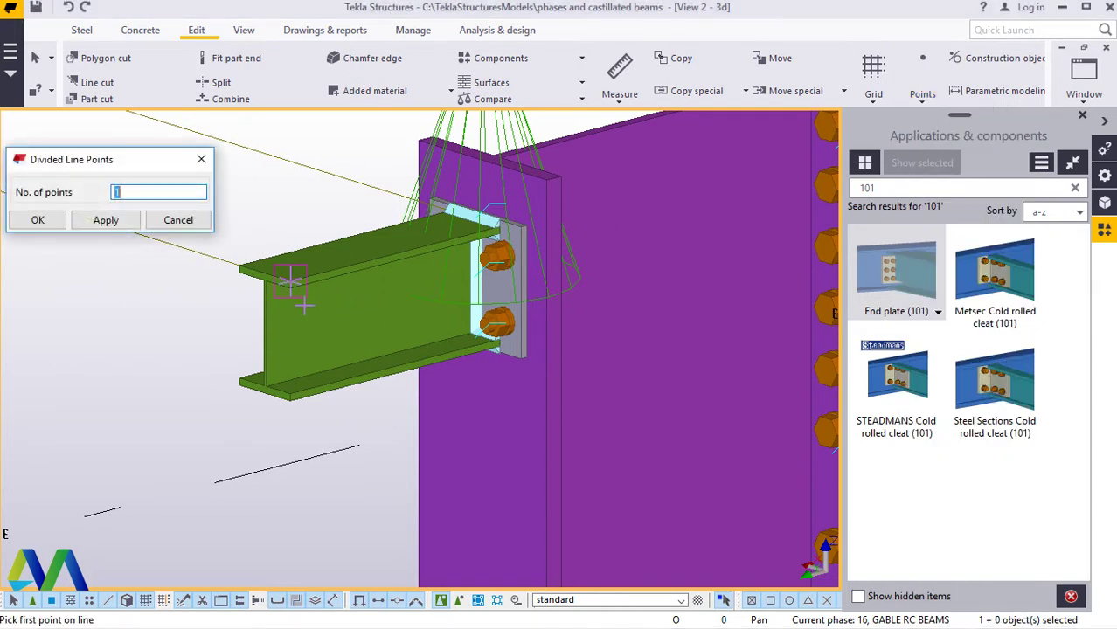
pyautogui.scroll(5, 288, 279)
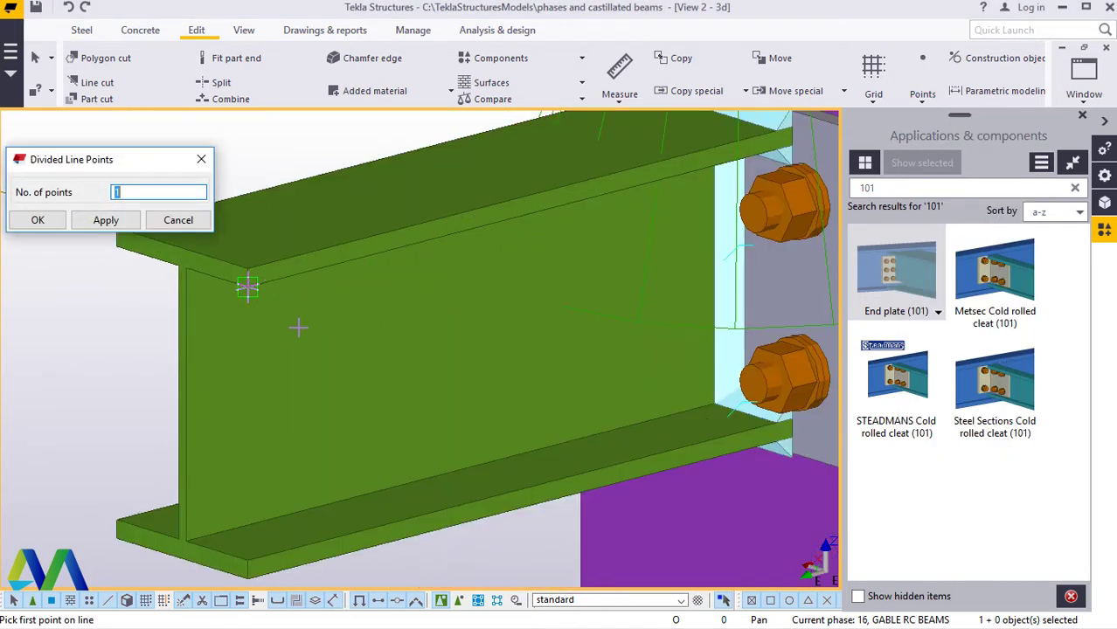
pyautogui.scroll(2, 298, 328)
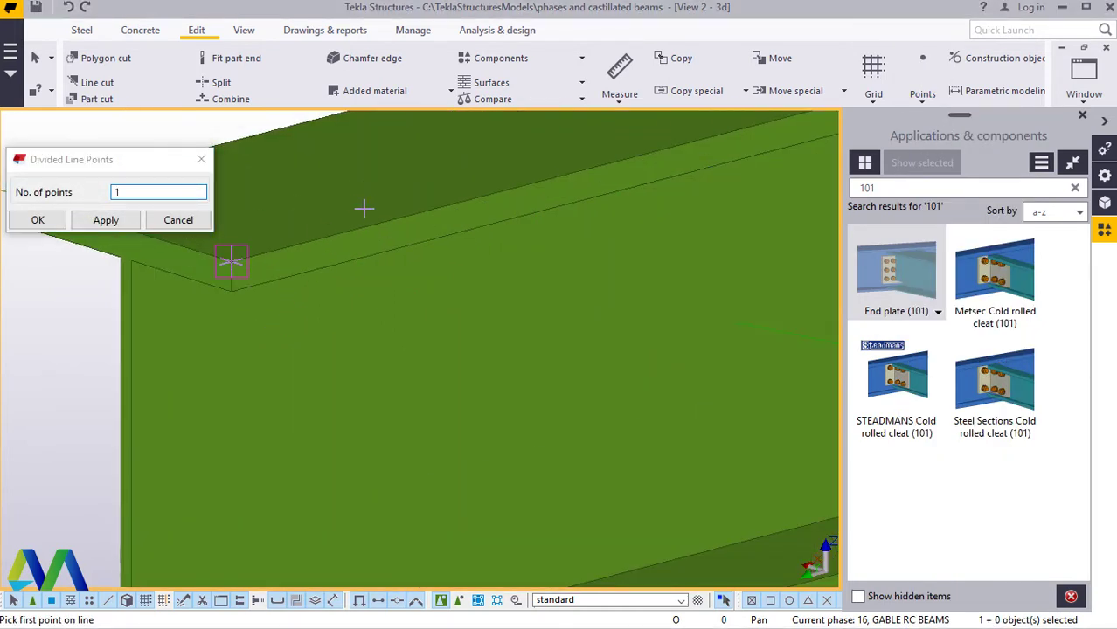
pyautogui.scroll(-3, 370, 208)
pyautogui.scroll(-2, 339, 369)
pyautogui.click(299, 218)
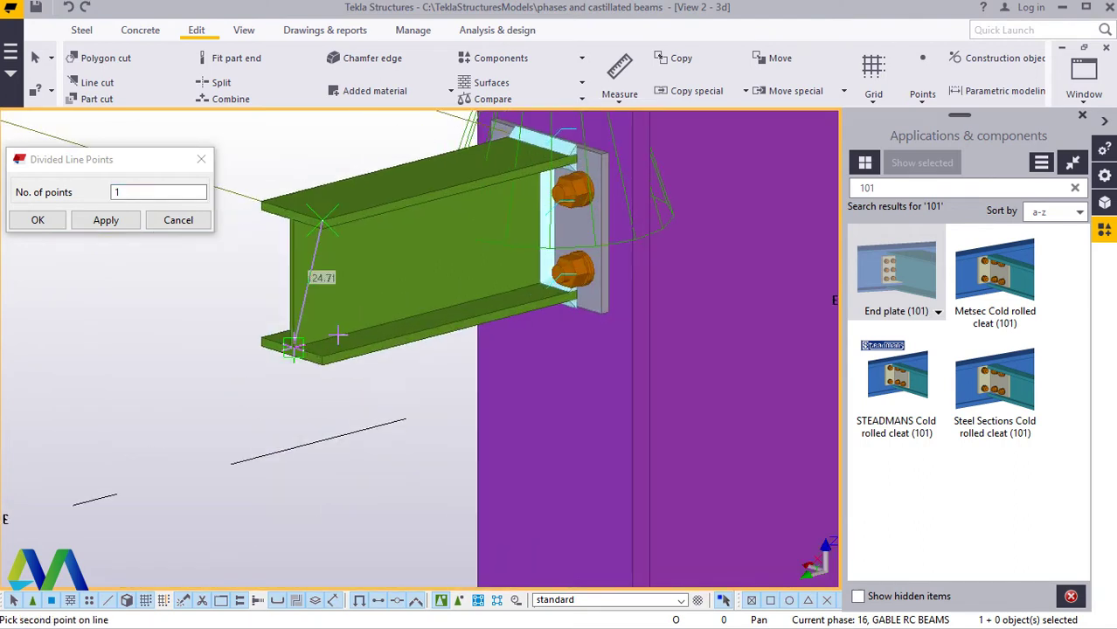
pyautogui.scroll(2, 331, 381)
pyautogui.scroll(3, 330, 381)
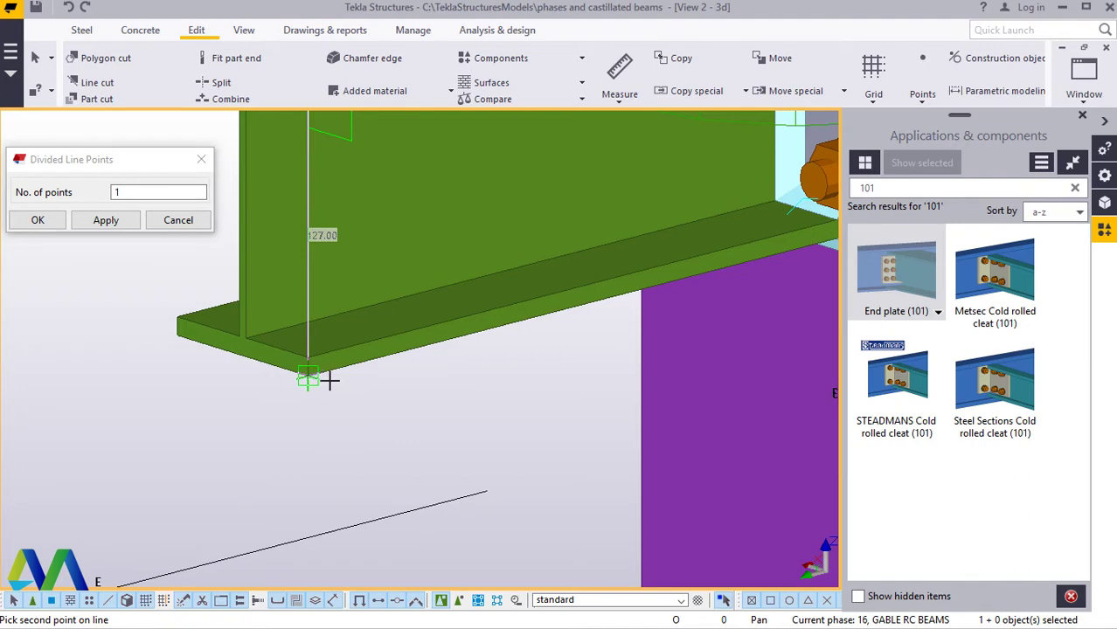
pyautogui.rightClick(421, 401)
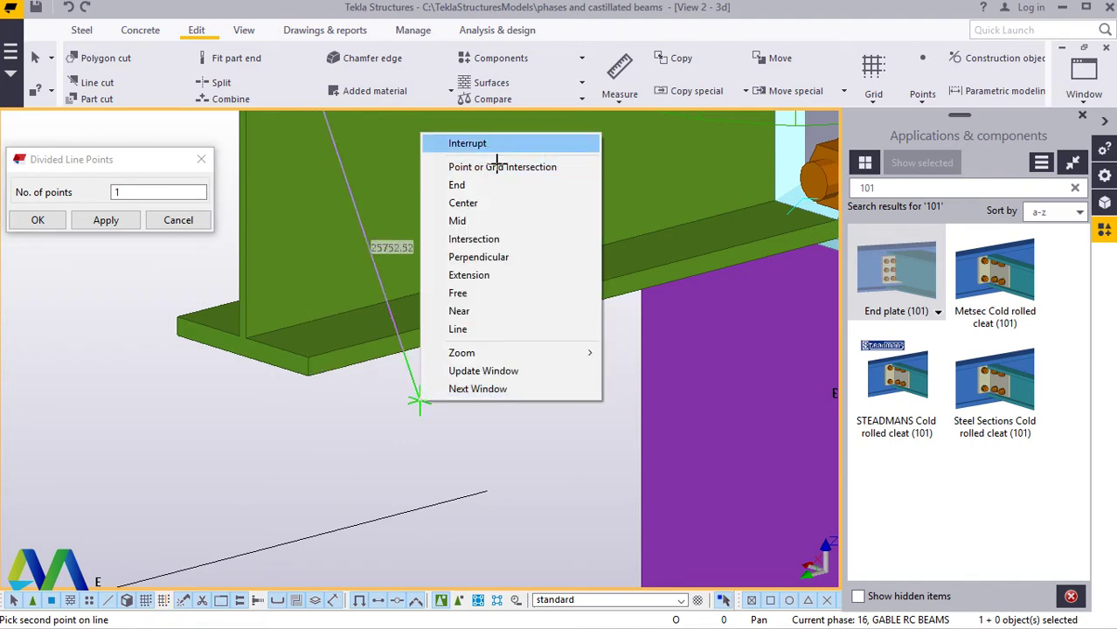
pyautogui.scroll(-3, 568, 413)
pyautogui.scroll(4, 428, 313)
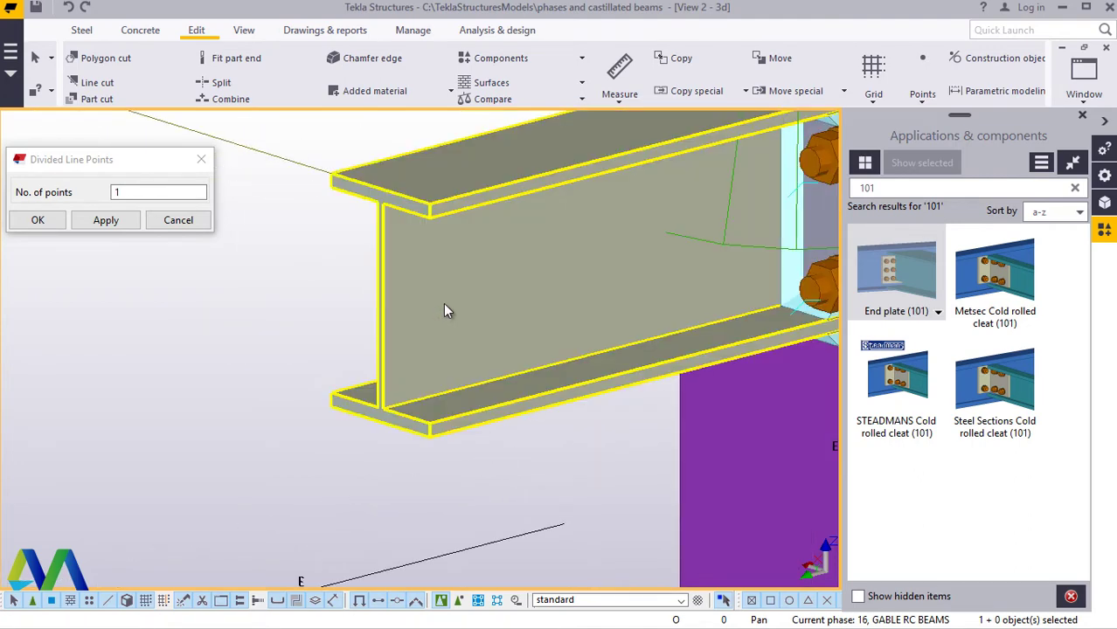
# Step: Add one divided line point at mid-height of the copied beam's free end, between the midpoints of its top and bottom flange edges
pyautogui.click(922, 74)
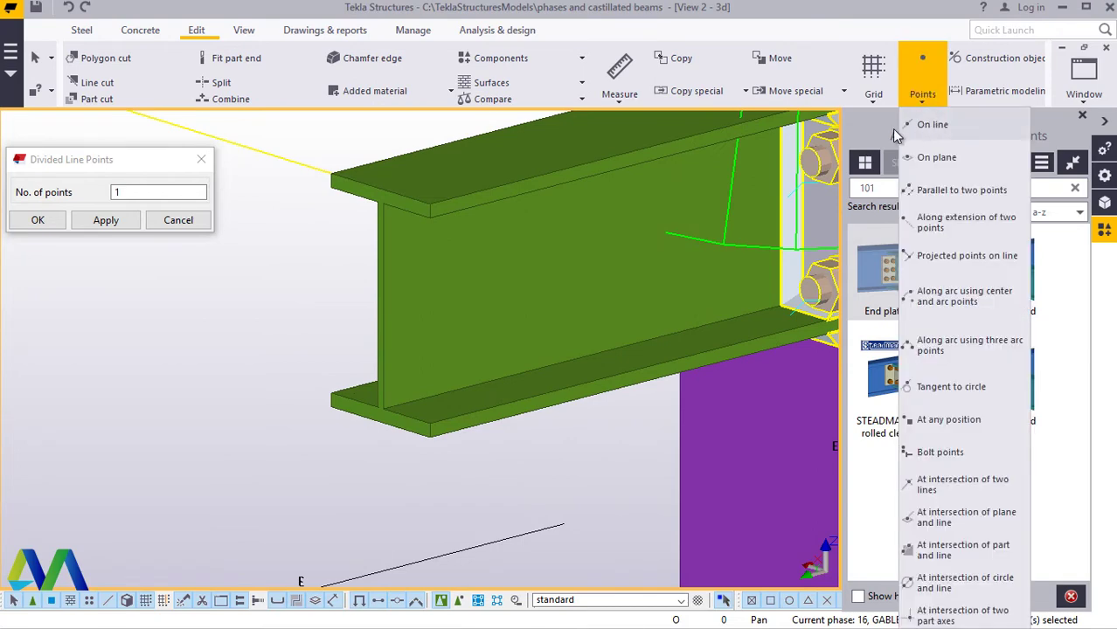
pyautogui.click(926, 125)
pyautogui.scroll(4, 381, 188)
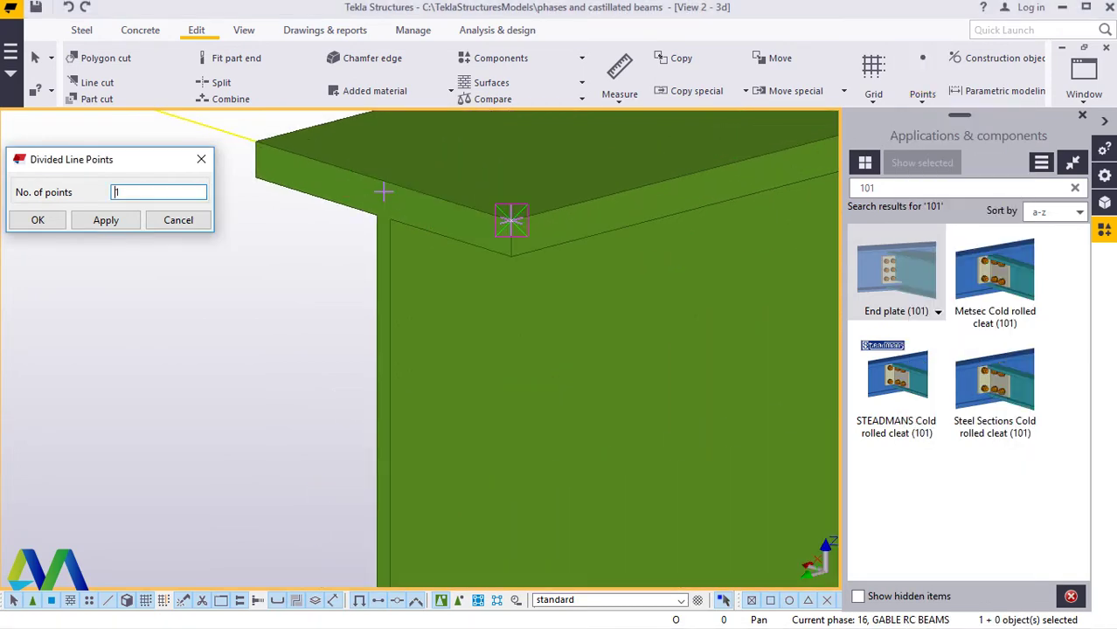
pyautogui.click(383, 181)
pyautogui.scroll(-2, 384, 179)
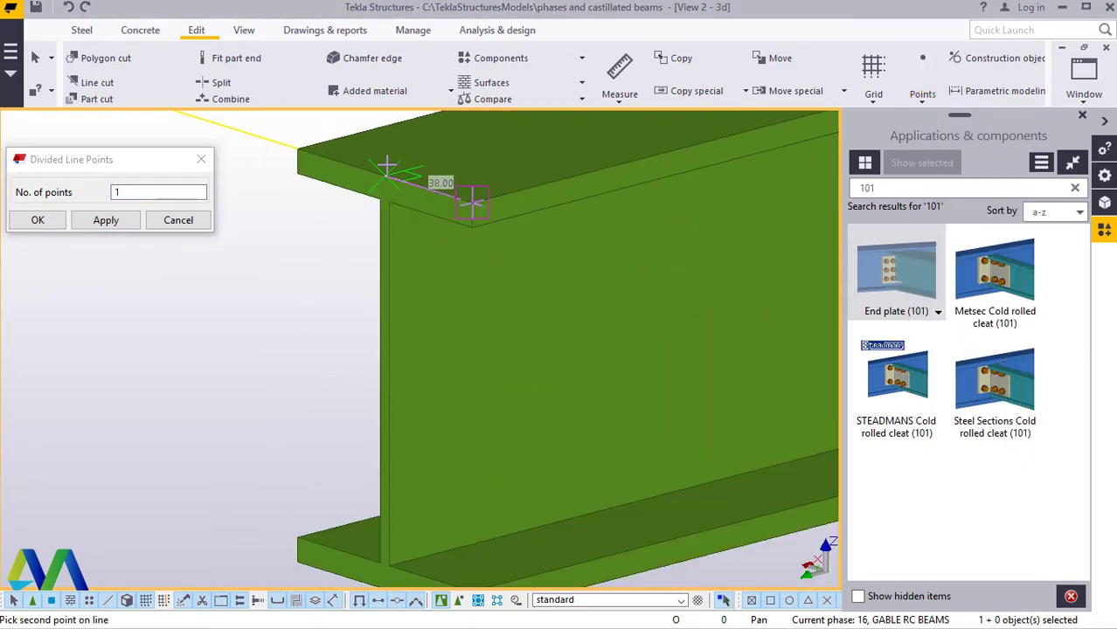
pyautogui.scroll(-2, 375, 291)
pyautogui.scroll(2, 385, 456)
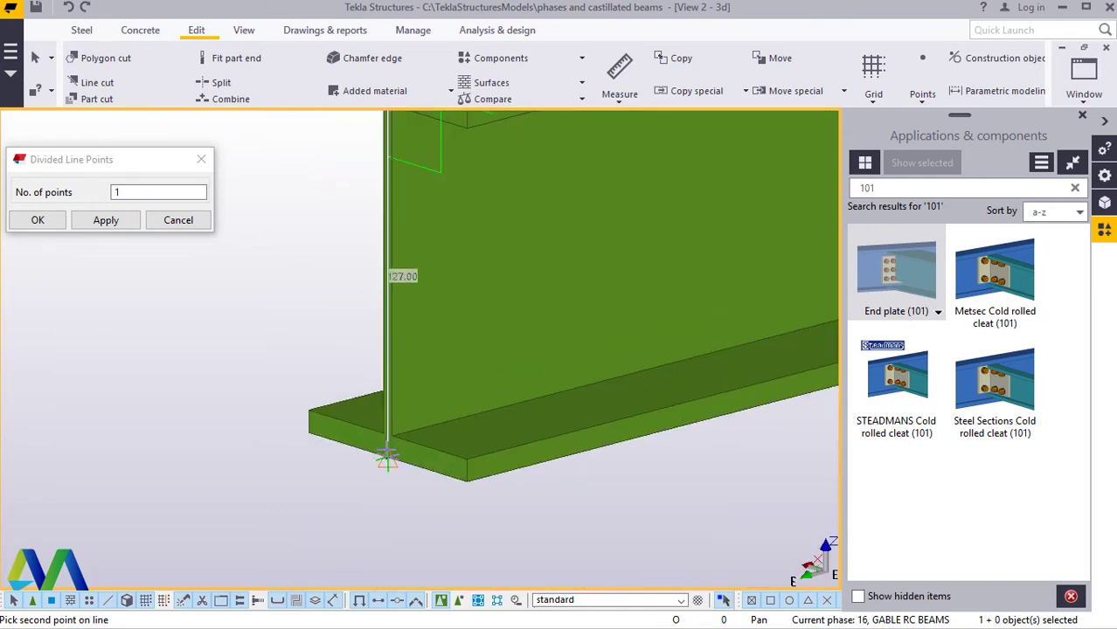
pyautogui.scroll(1, 388, 461)
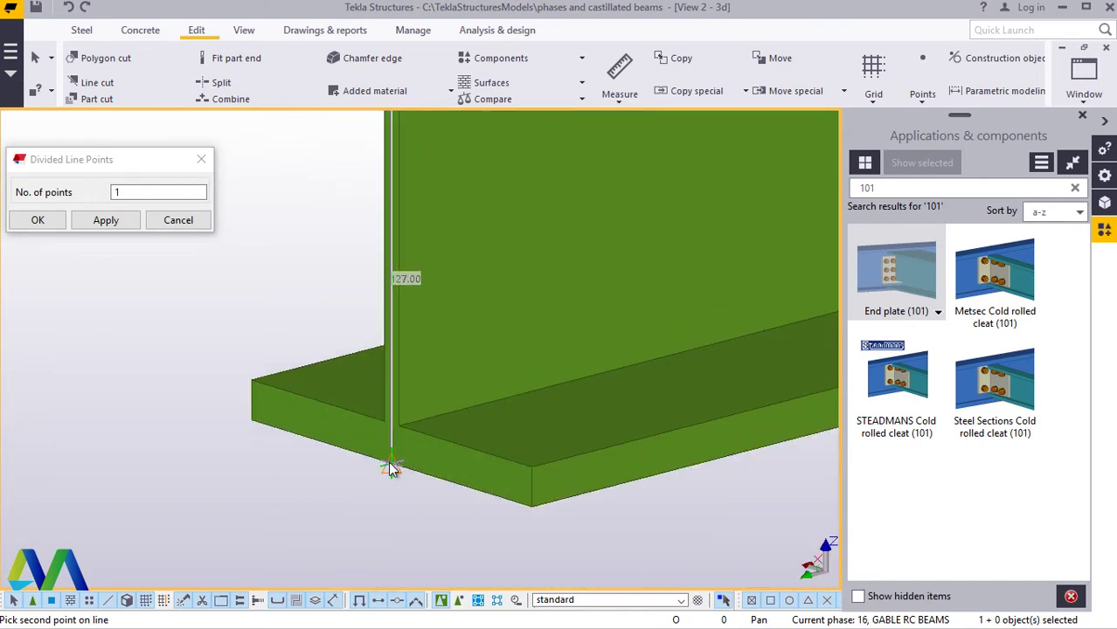
pyautogui.click(391, 469)
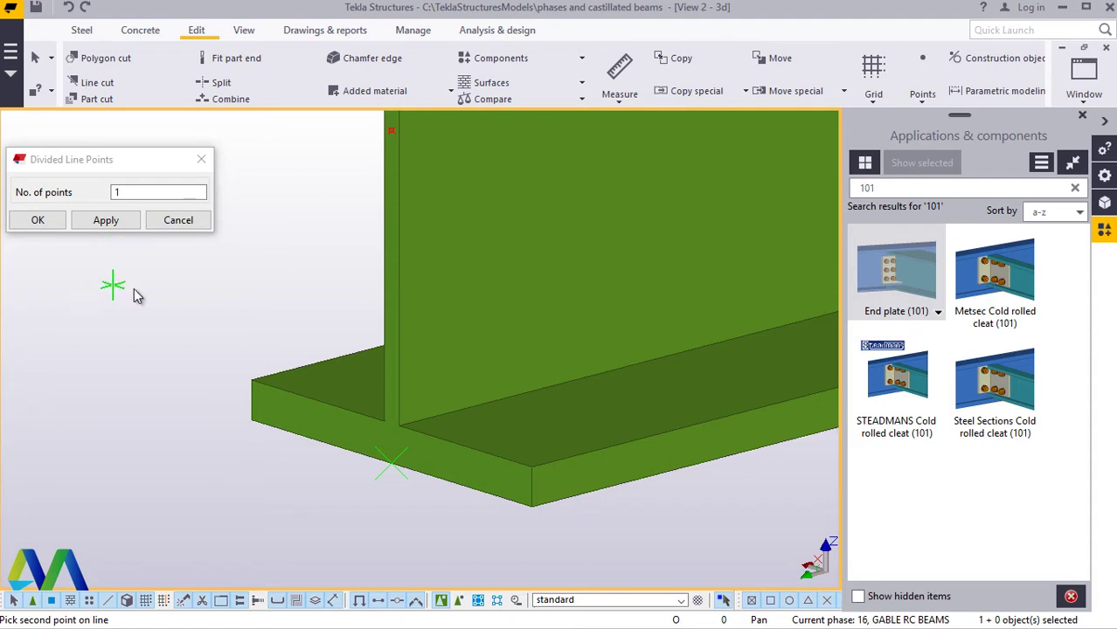
pyautogui.rightClick(113, 285)
pyautogui.click(160, 296)
pyautogui.click(38, 221)
pyautogui.scroll(2, 256, 395)
pyautogui.click(285, 425)
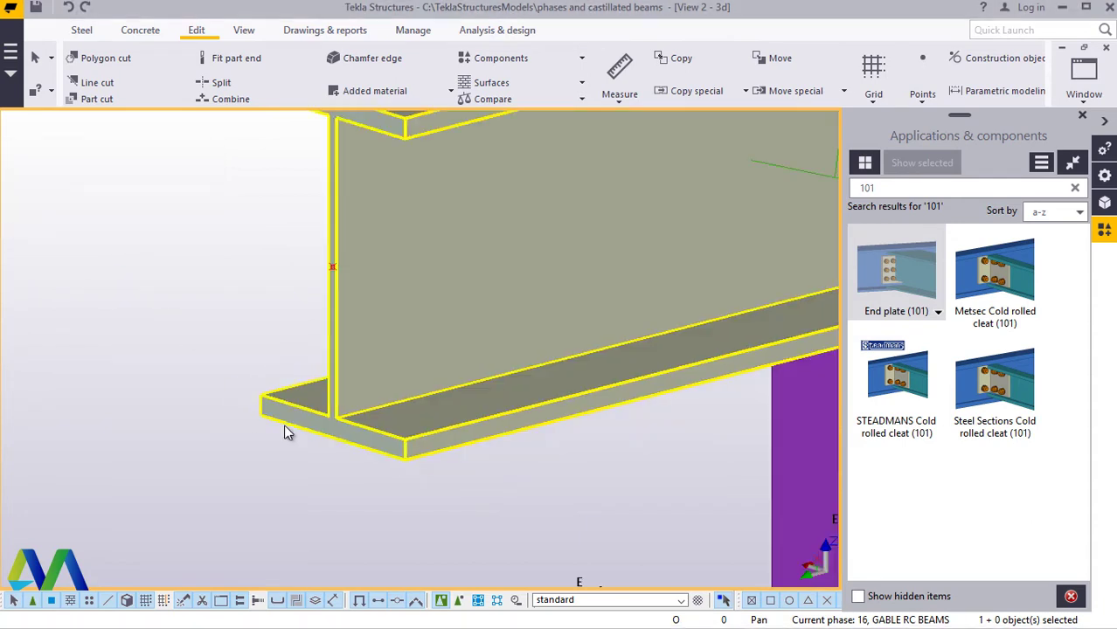
pyautogui.scroll(-2, 251, 341)
pyautogui.click(233, 343)
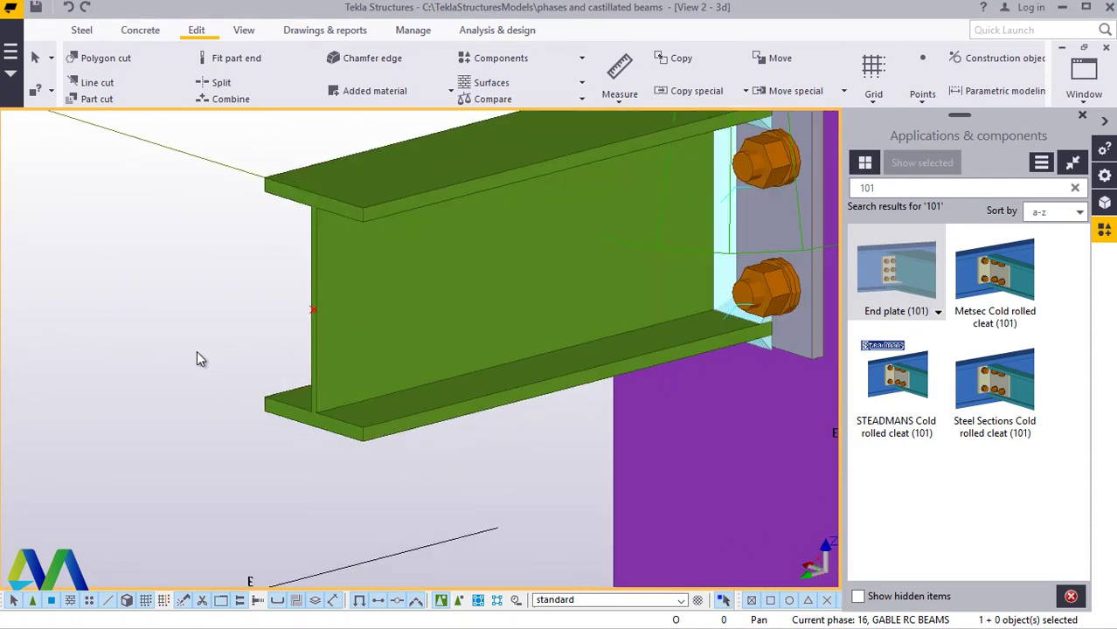
pyautogui.scroll(2, 312, 312)
pyautogui.scroll(-2, 314, 305)
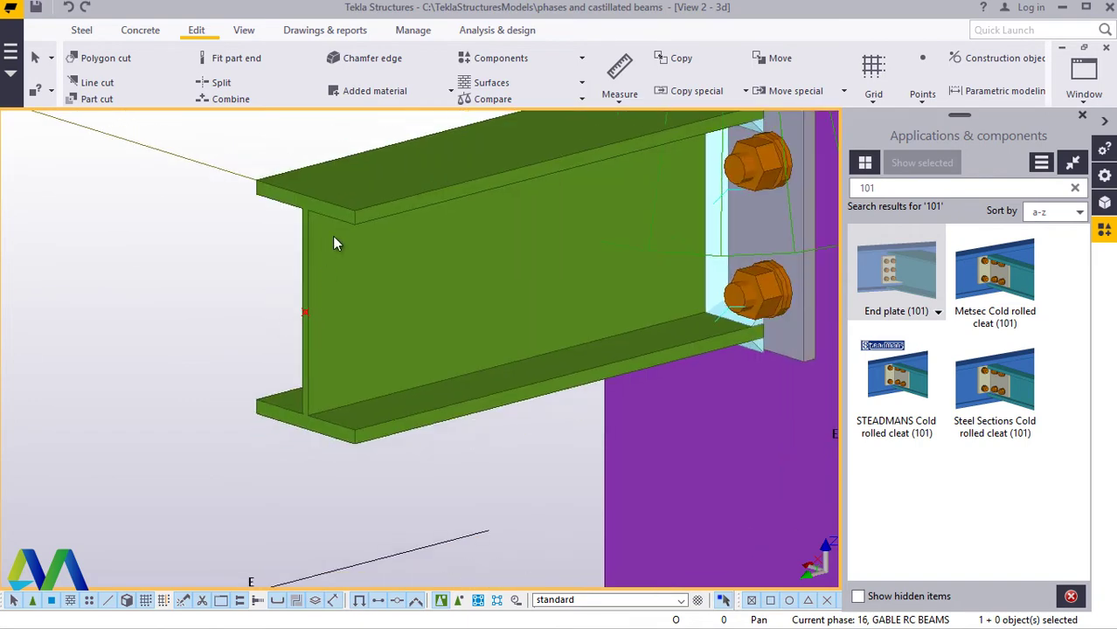
# Step: Examine the mid-height points on the free ends of the original and copied short beams
pyautogui.click(311, 189)
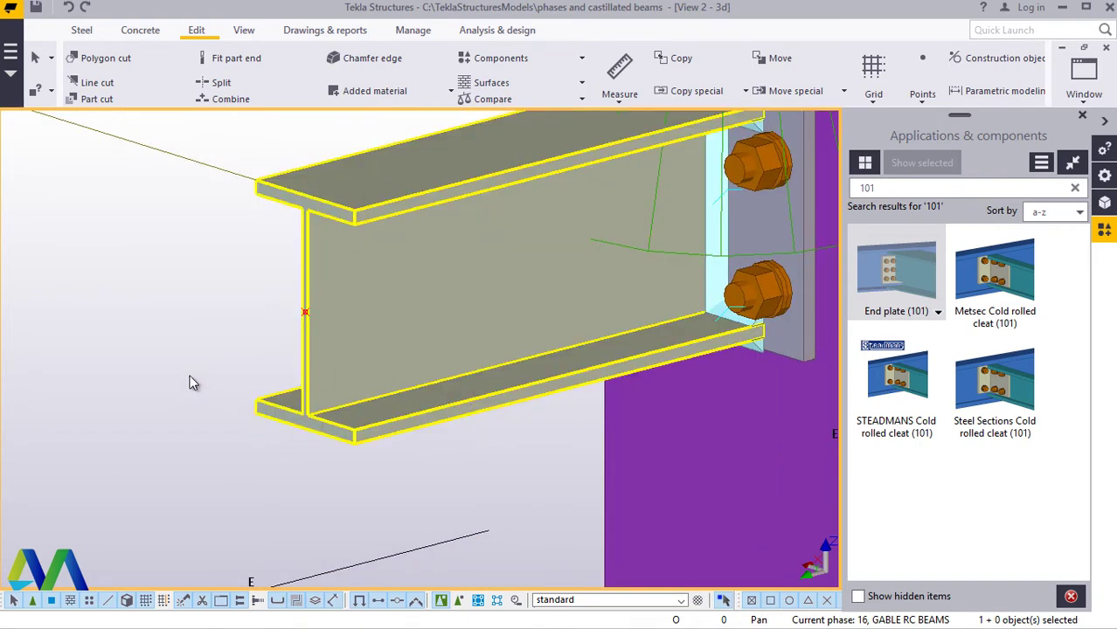
pyautogui.scroll(-6, 187, 315)
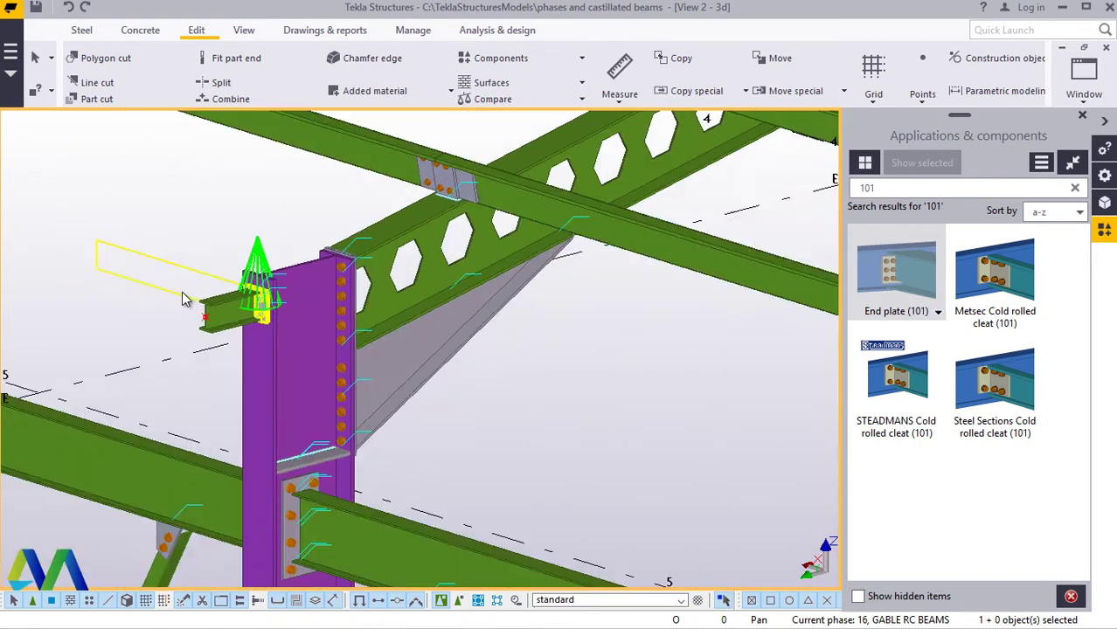
pyautogui.scroll(-3, 194, 313)
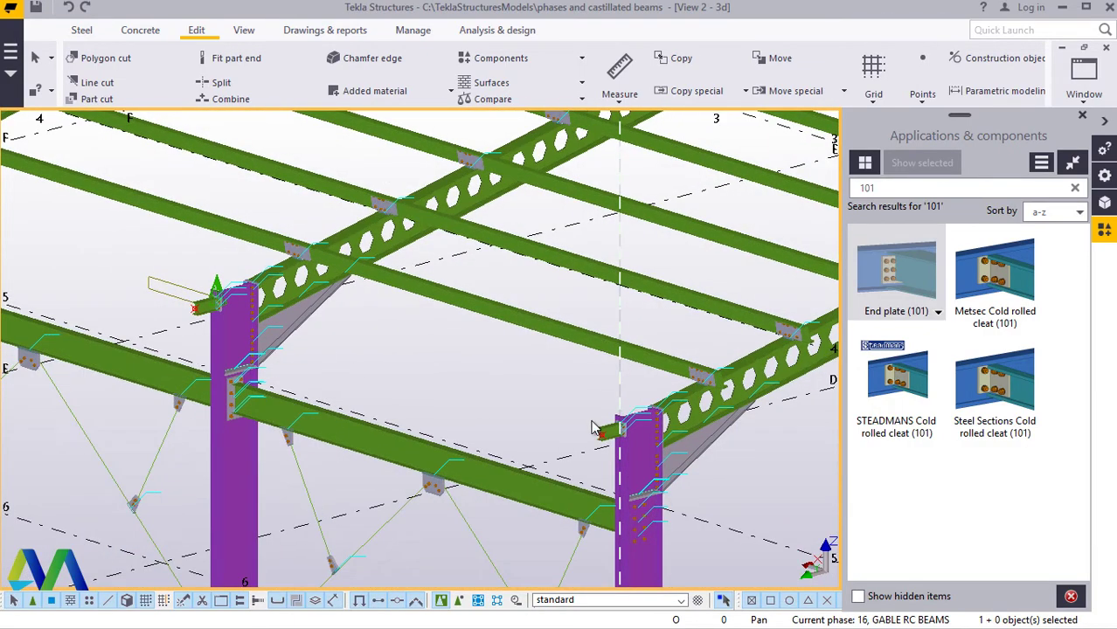
pyautogui.scroll(2, 601, 441)
pyautogui.scroll(3, 607, 446)
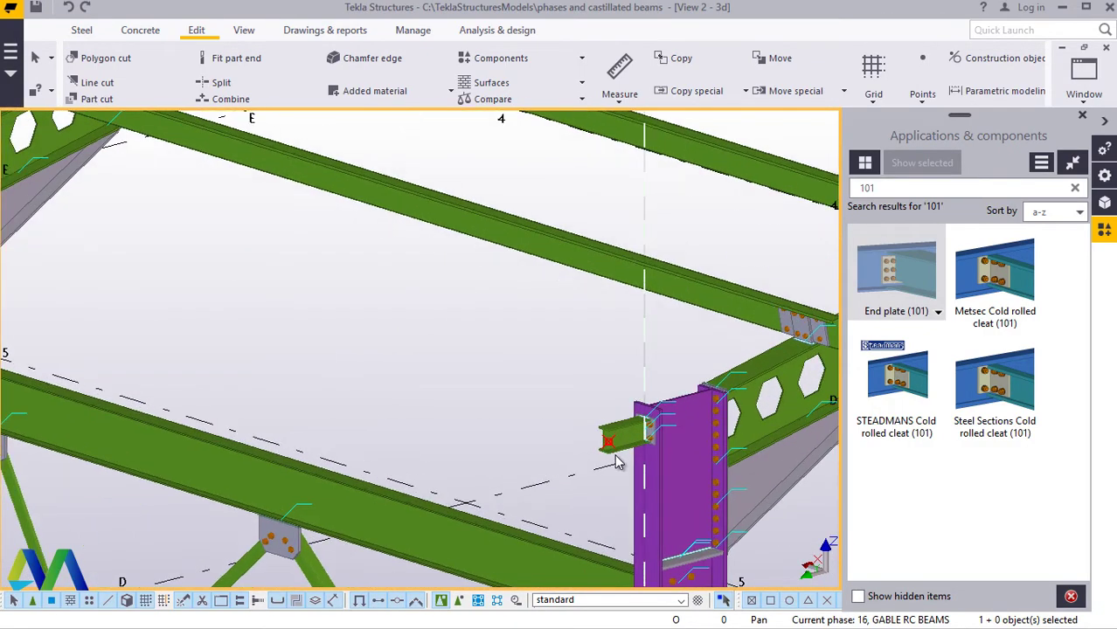
pyautogui.scroll(1, 602, 444)
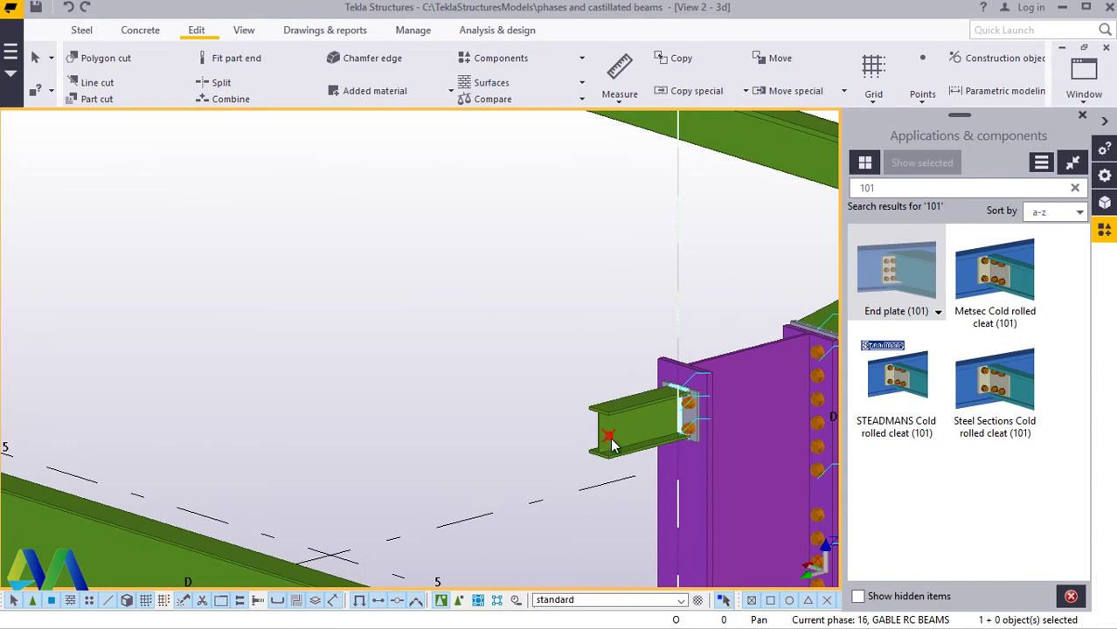
pyautogui.scroll(-2, 661, 452)
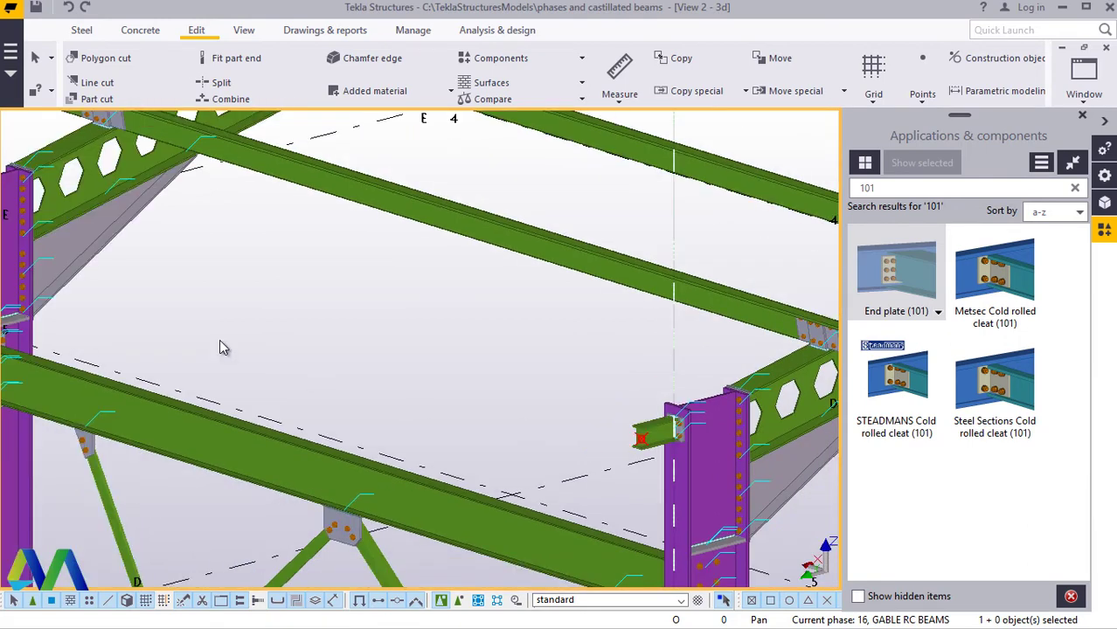
# Step: Model a steel beam from the mid-height point on the copied short beam's free end to the matching point on the original short beam
pyautogui.click(83, 30)
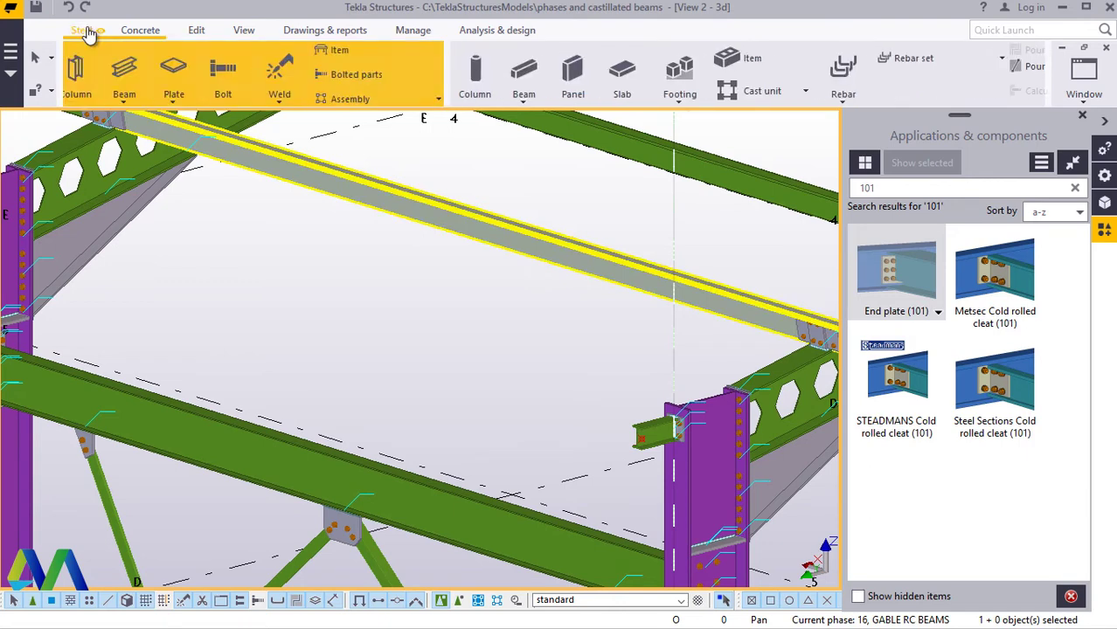
pyautogui.click(141, 102)
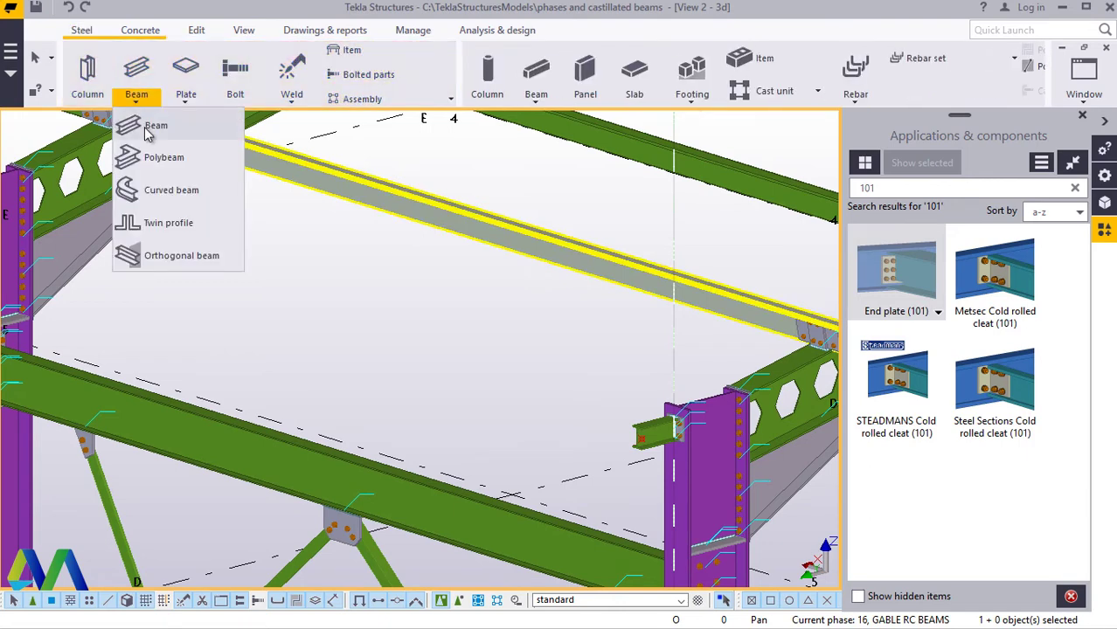
pyautogui.click(140, 120)
pyautogui.scroll(3, 631, 430)
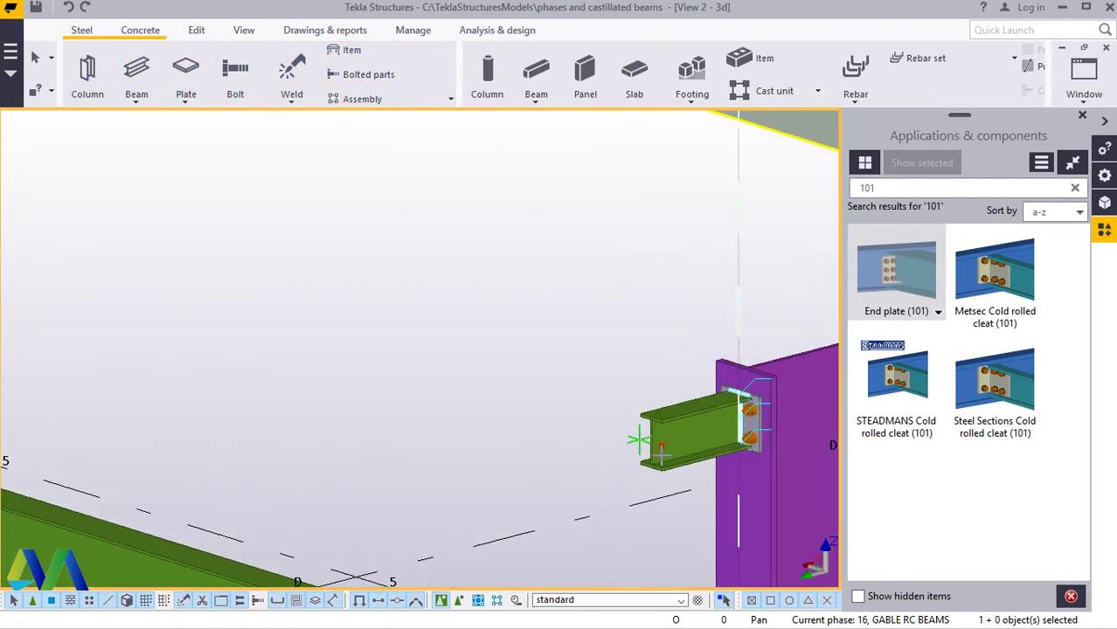
pyautogui.scroll(2, 665, 454)
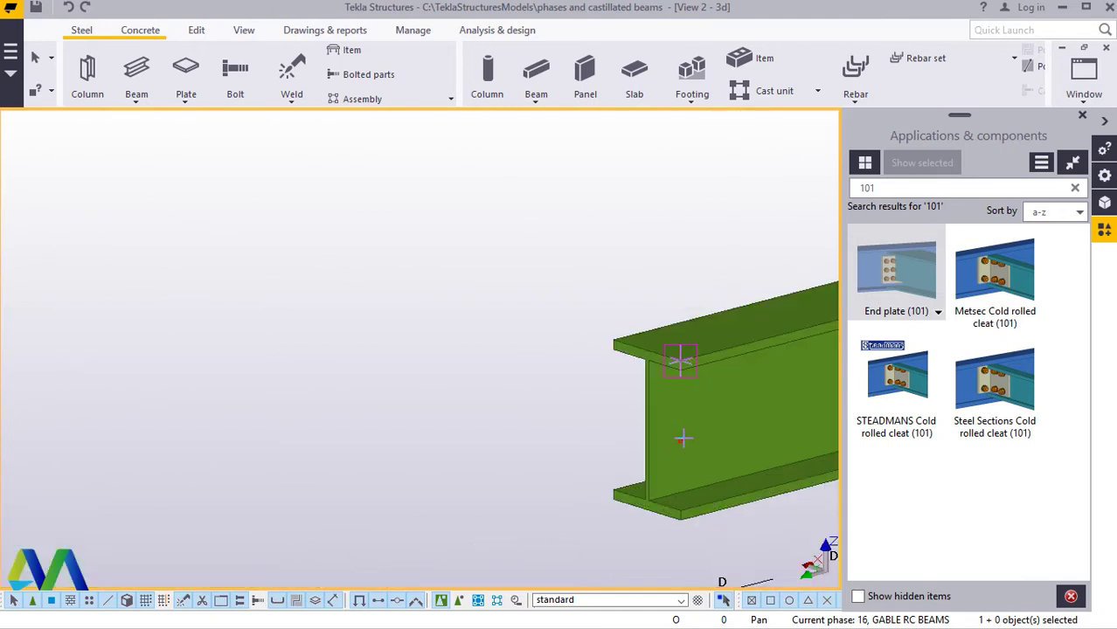
pyautogui.scroll(2, 683, 438)
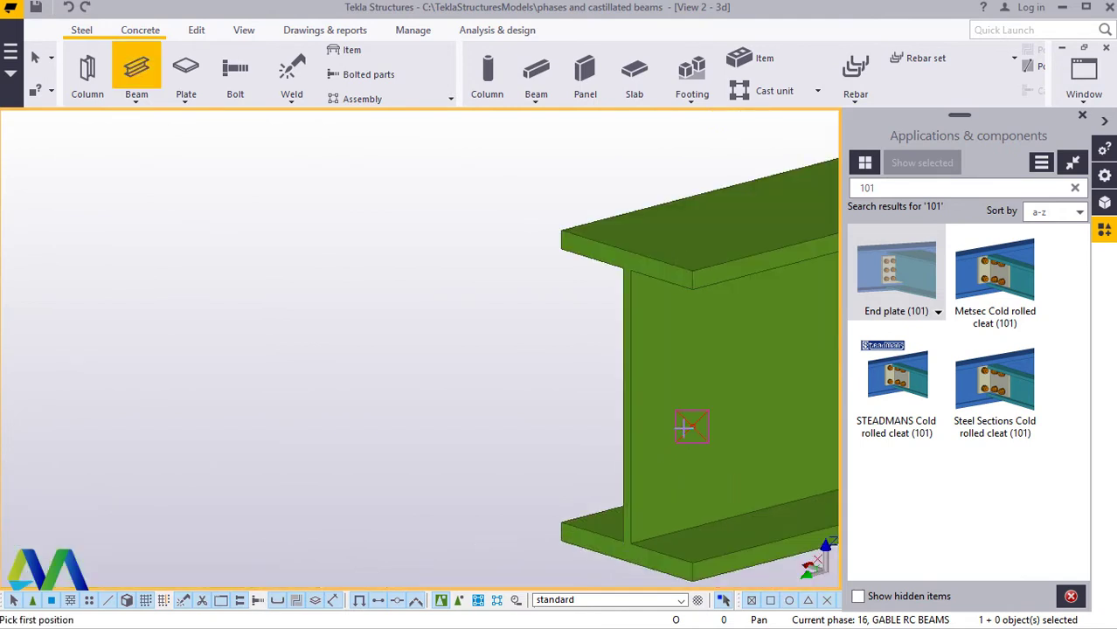
pyautogui.scroll(-4, 649, 449)
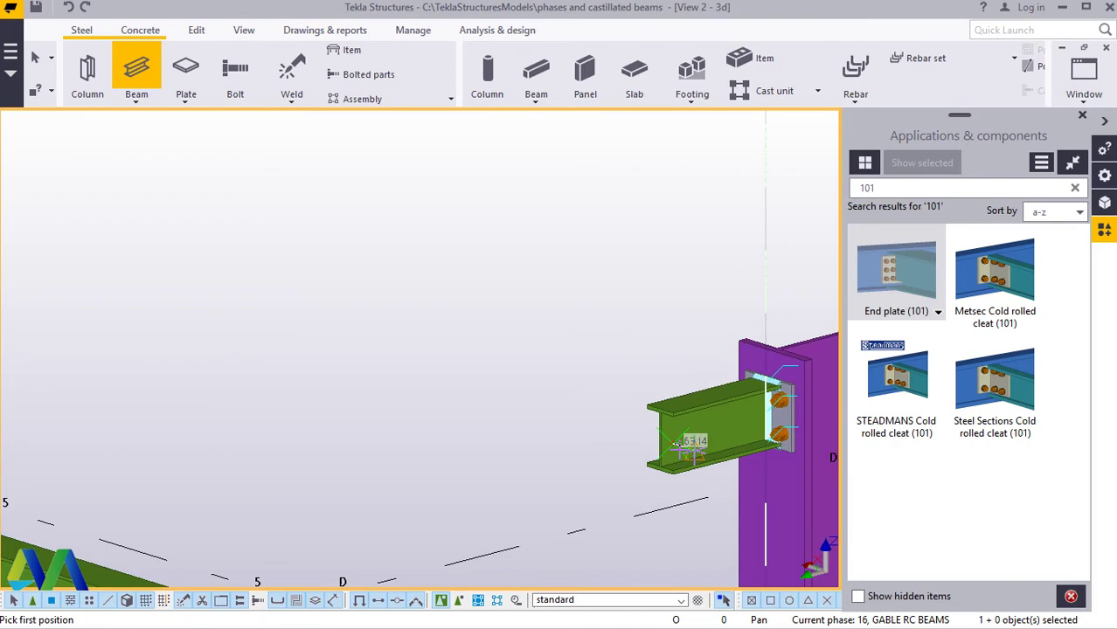
pyautogui.scroll(-4, 666, 441)
pyautogui.click(671, 435)
pyautogui.scroll(-2, 519, 369)
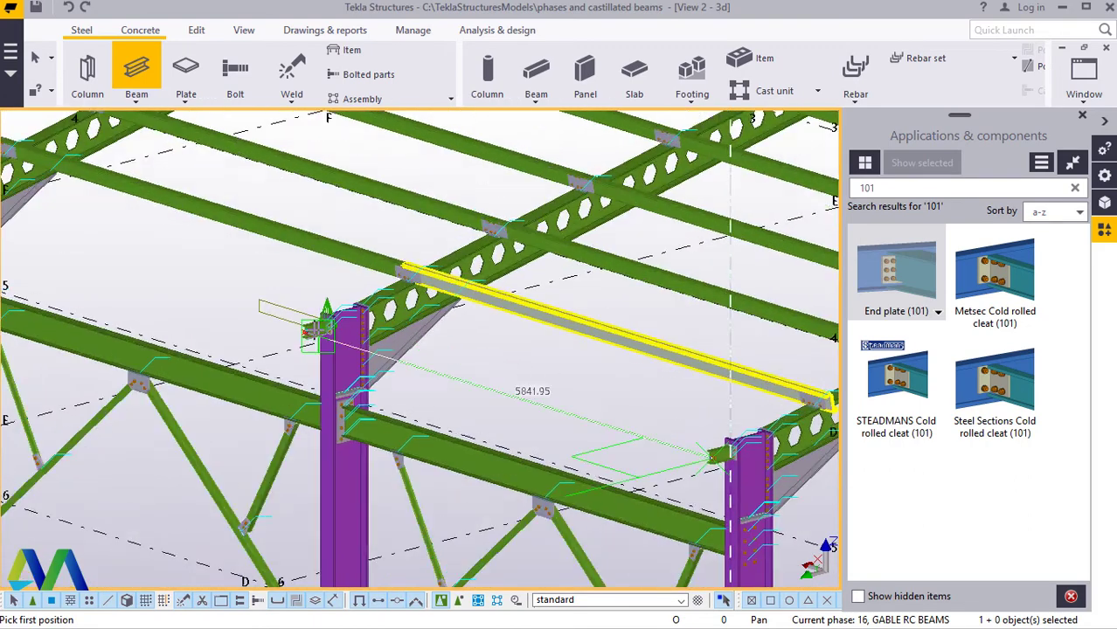
pyautogui.scroll(3, 315, 330)
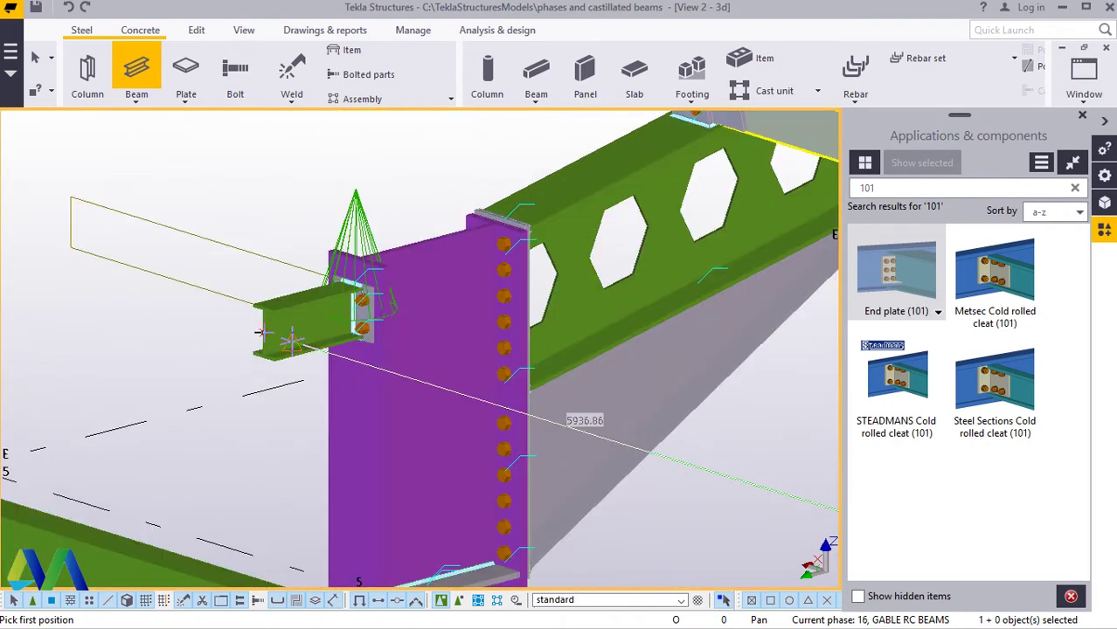
pyautogui.scroll(4, 259, 333)
pyautogui.scroll(4, 140, 344)
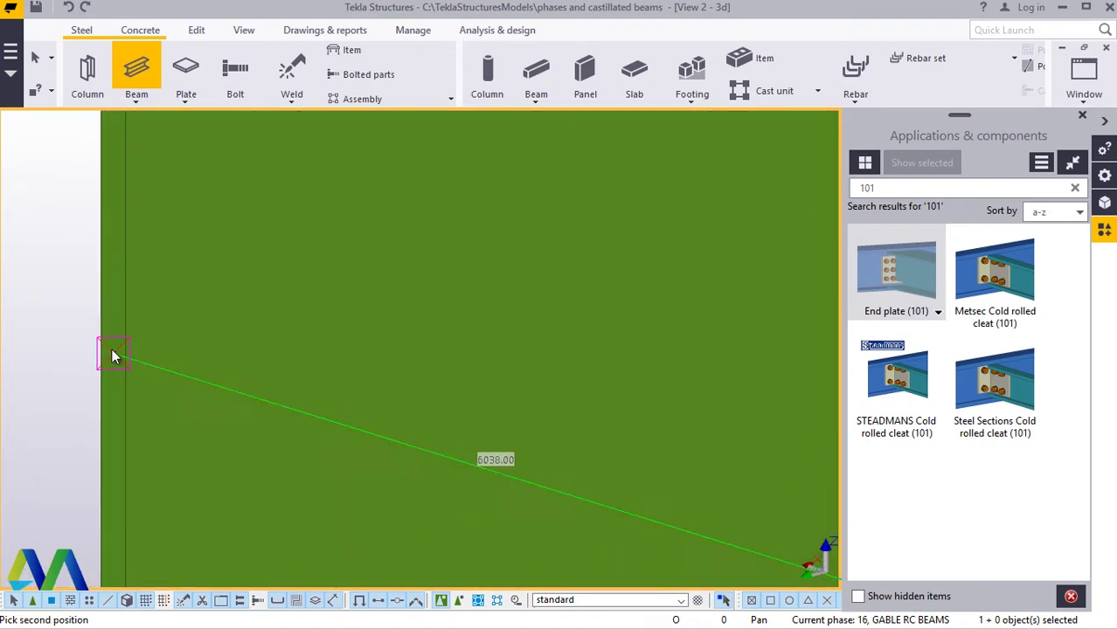
pyautogui.click(114, 354)
pyautogui.rightClick(186, 279)
pyautogui.click(220, 291)
# Step: Examine how the new long beam sits against the free end of the original short beam
pyautogui.scroll(-5, 219, 297)
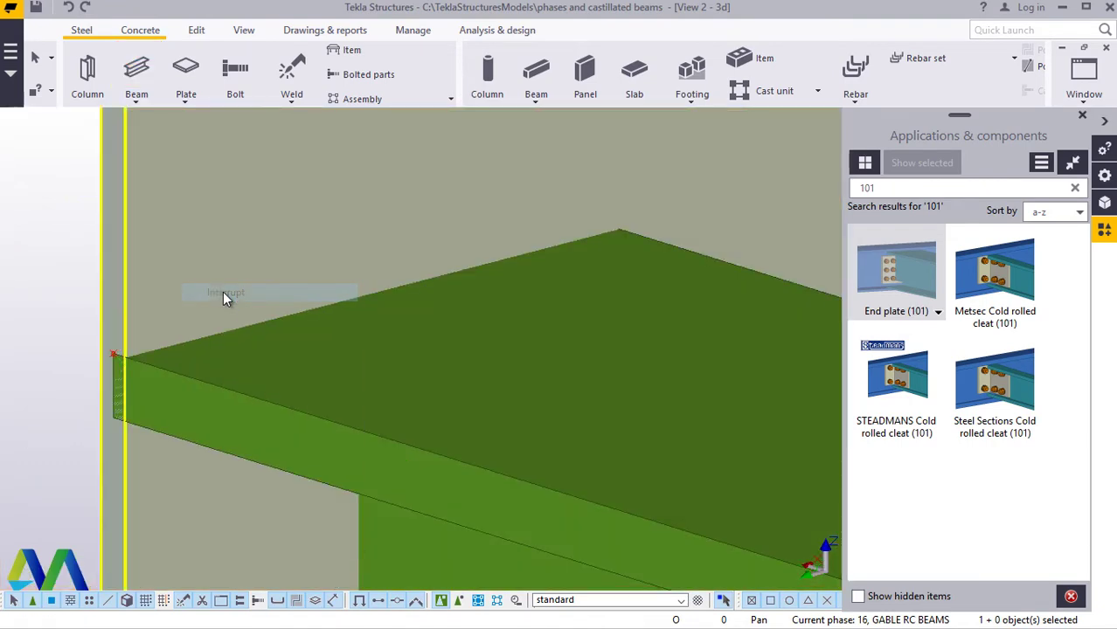
pyautogui.scroll(-5, 212, 295)
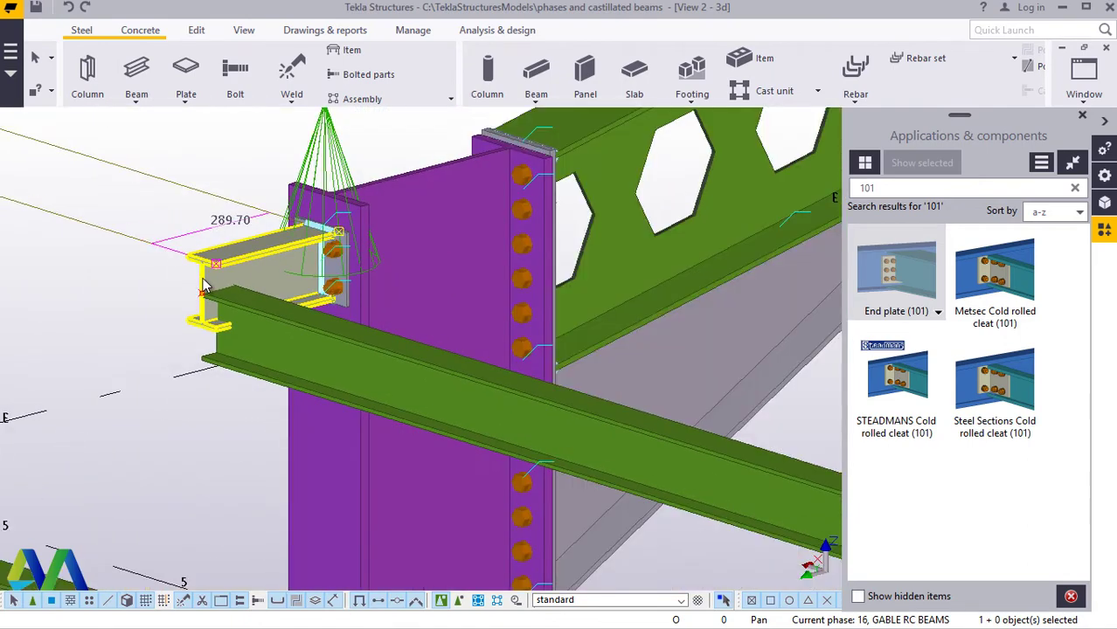
pyautogui.scroll(-3, 396, 393)
pyautogui.scroll(10, 564, 419)
pyautogui.click(587, 402)
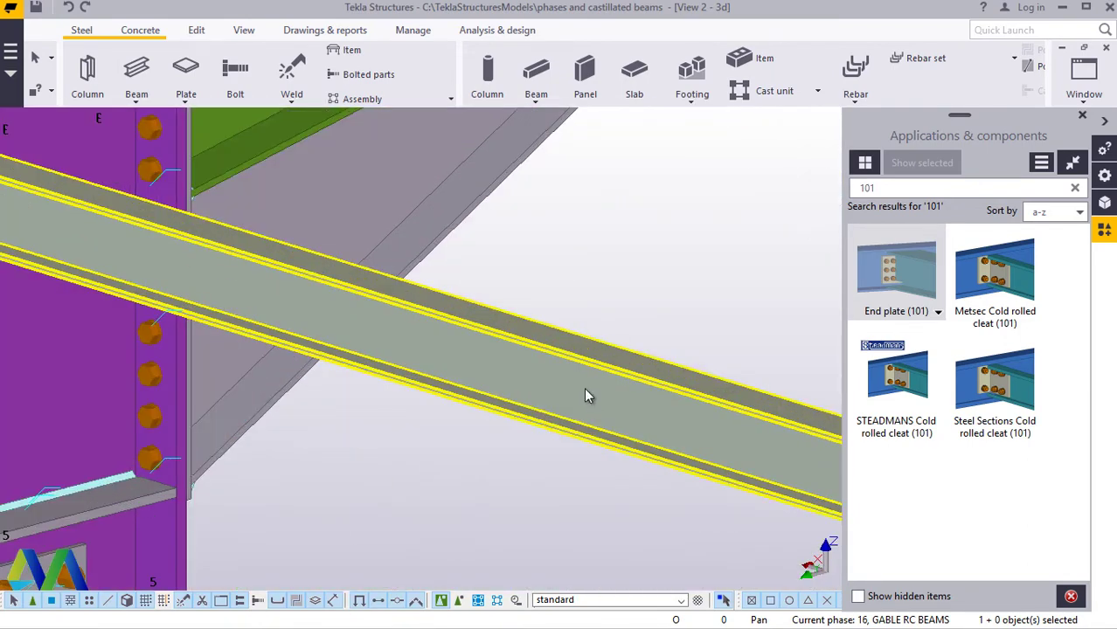
pyautogui.scroll(-5, 294, 294)
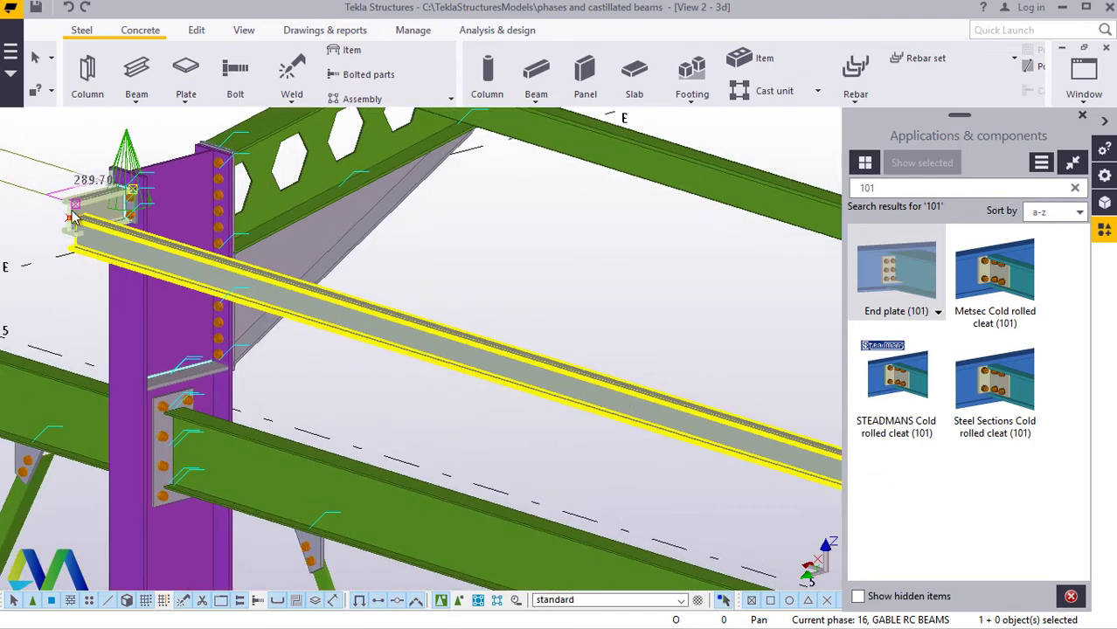
pyautogui.scroll(3, 81, 207)
pyautogui.scroll(2, 82, 207)
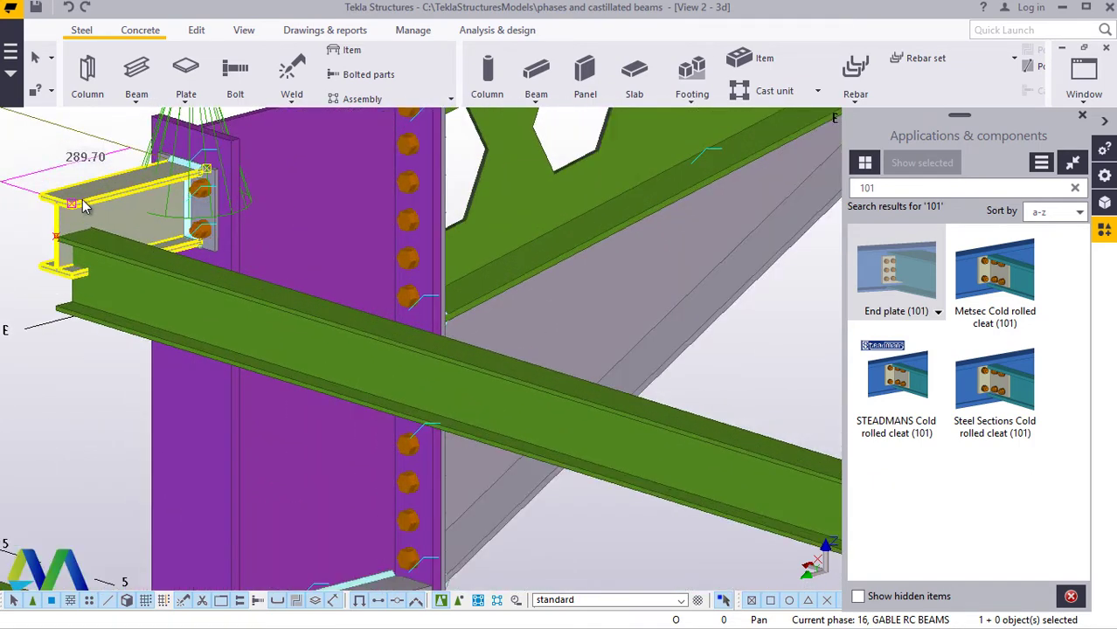
pyautogui.click(414, 381)
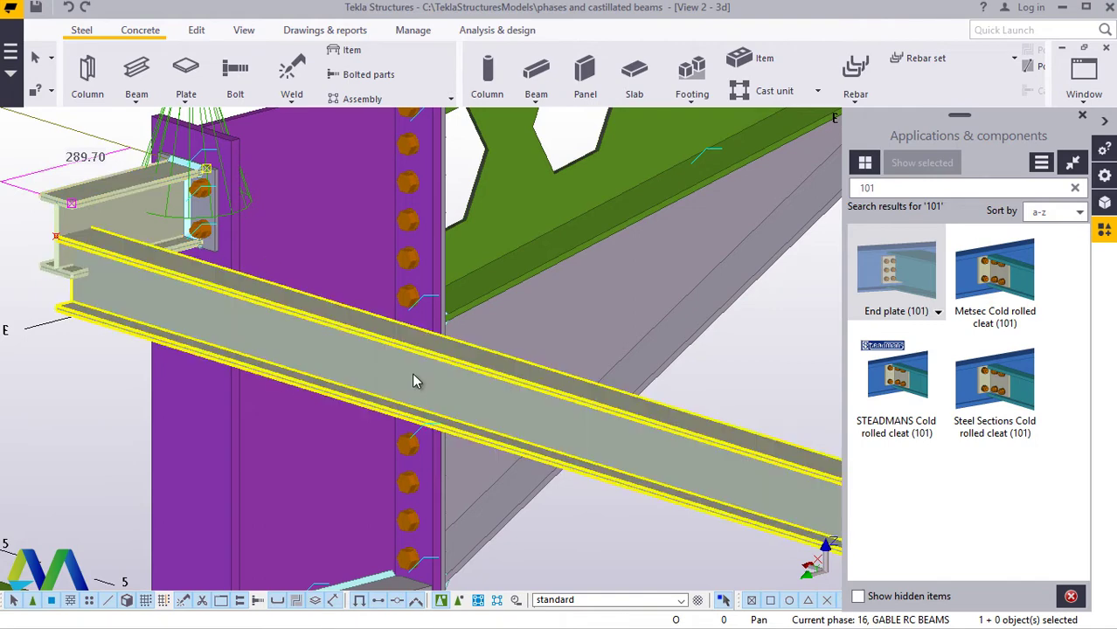
# Step: Open the profile selection for the new long beam and expand the STEEL SECTIONS LTD group of cold rolled sections
pyautogui.scroll(-4, 274, 277)
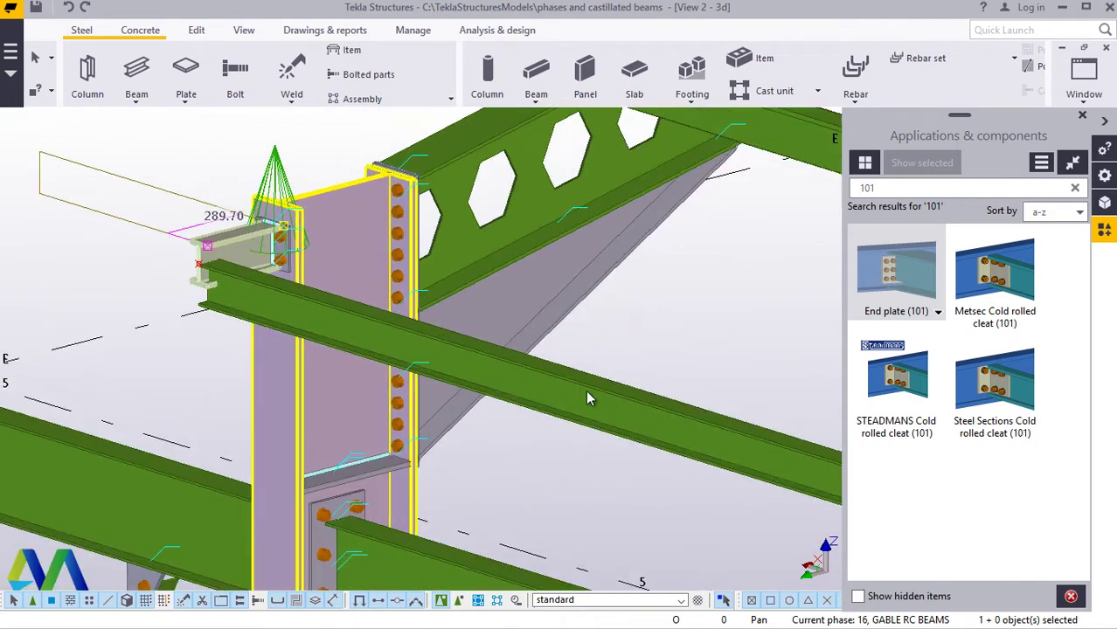
pyautogui.doubleClick(632, 406)
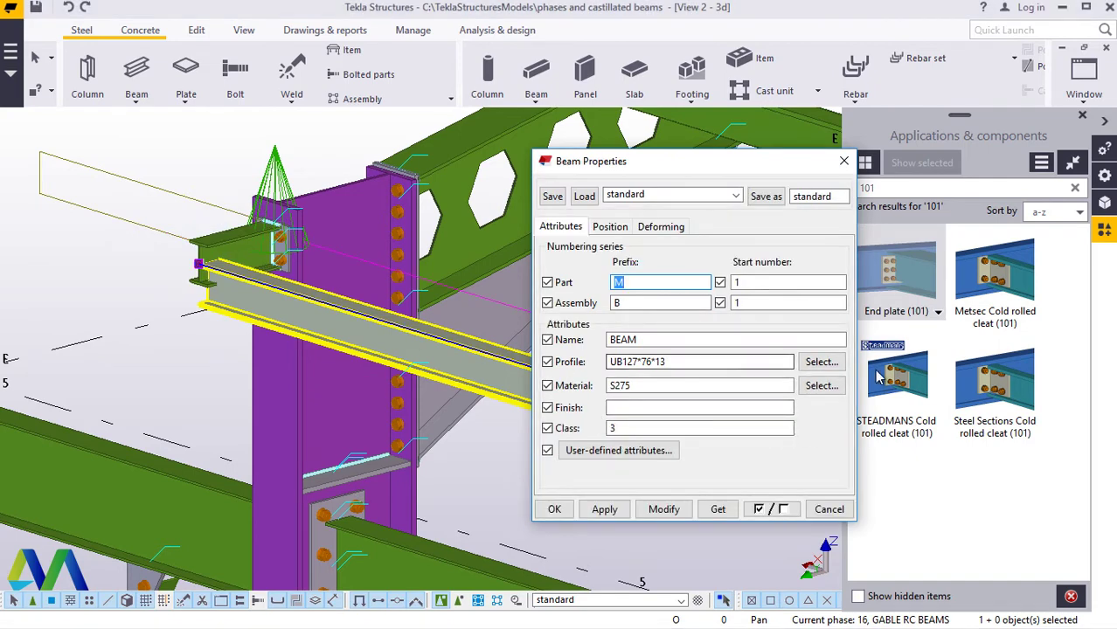
pyautogui.click(828, 364)
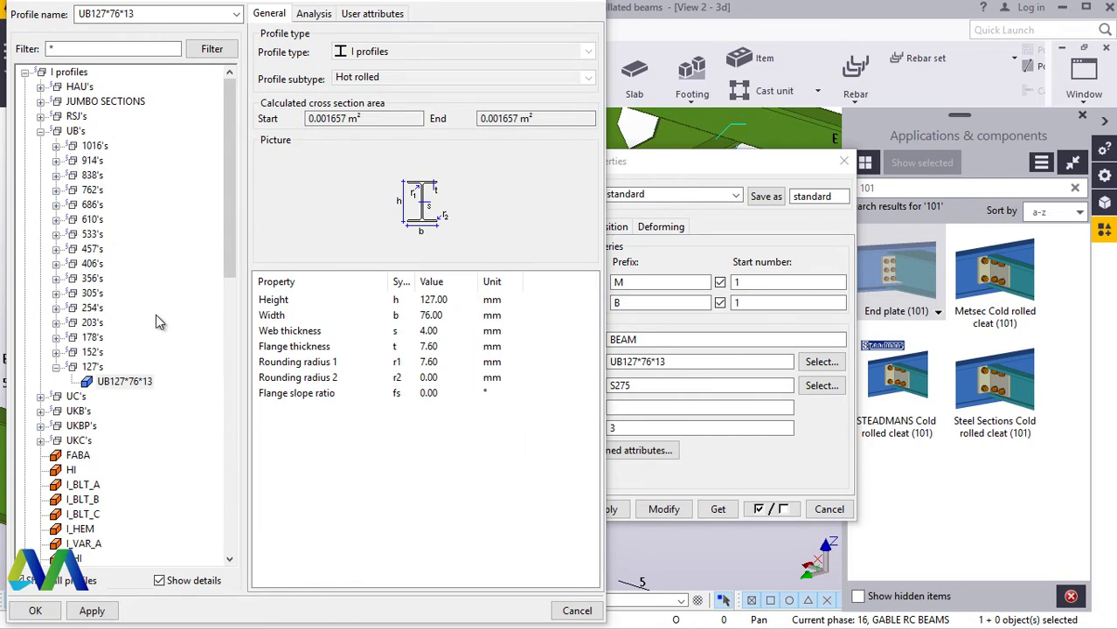
pyautogui.scroll(-9, 156, 321)
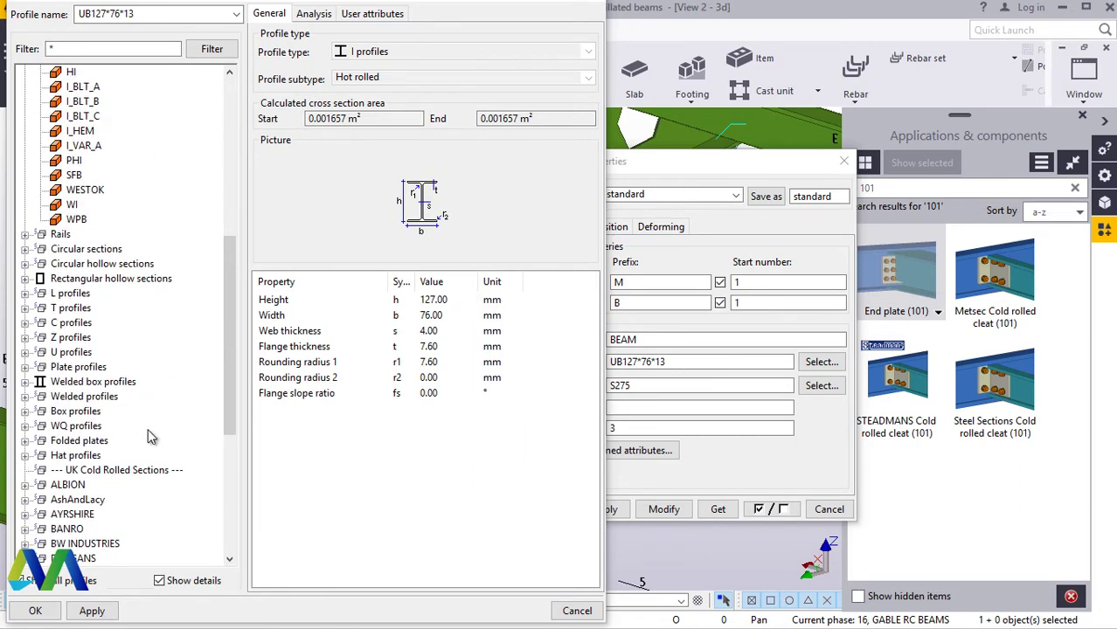
pyautogui.scroll(-3, 149, 437)
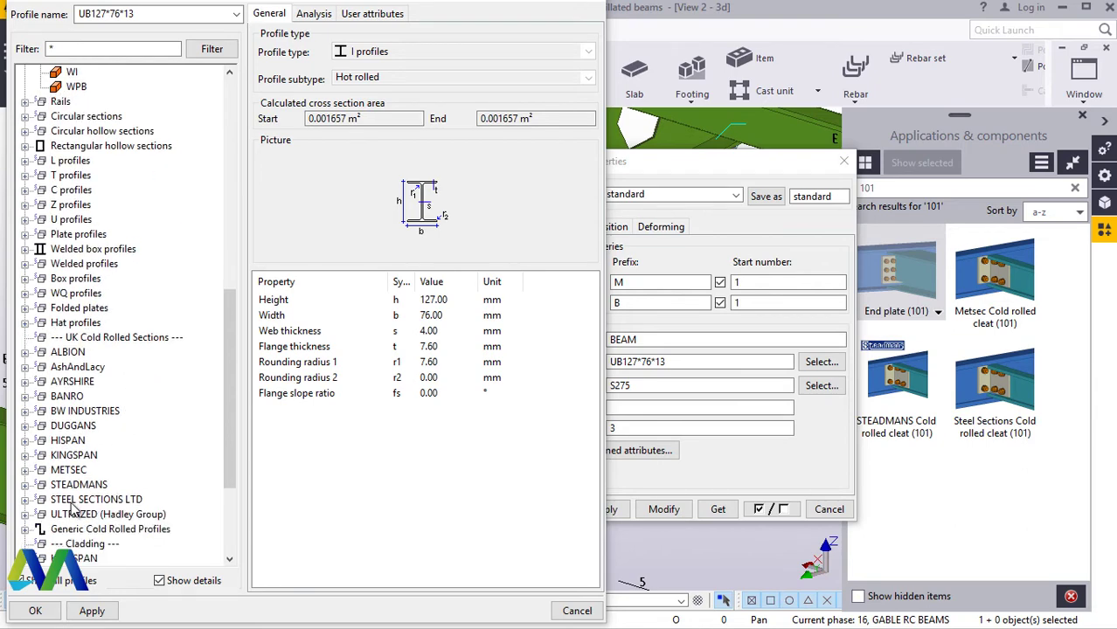
pyautogui.click(24, 500)
pyautogui.scroll(-3, 53, 419)
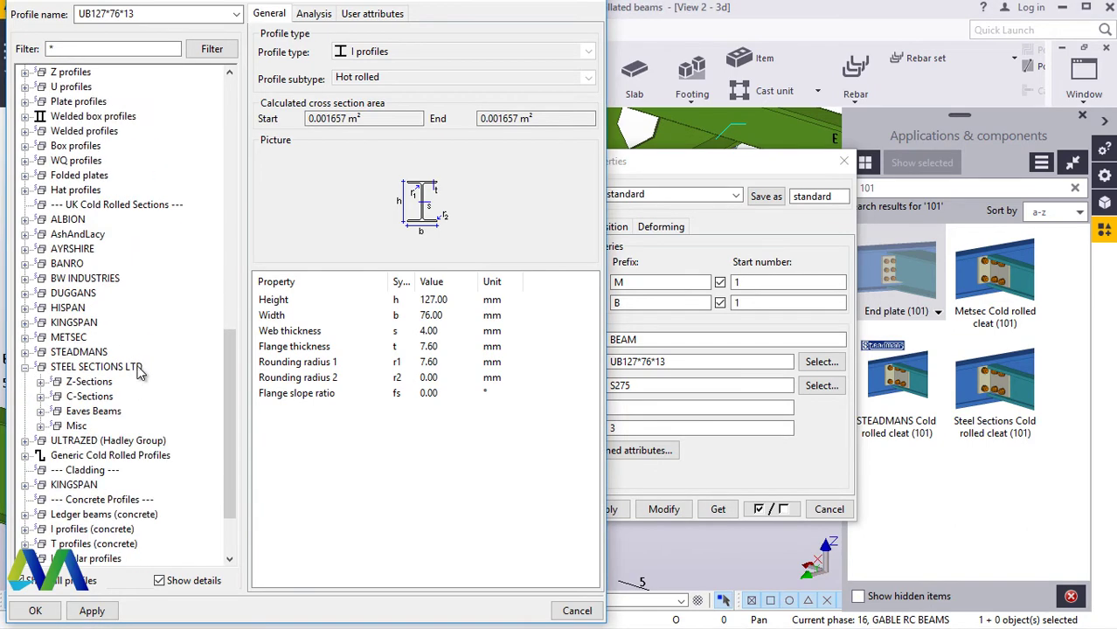
# Step: Change the long beam's profile to SSL-C-20025 from the C-Sections SideRails group and modify the beam with it
pyautogui.click(41, 397)
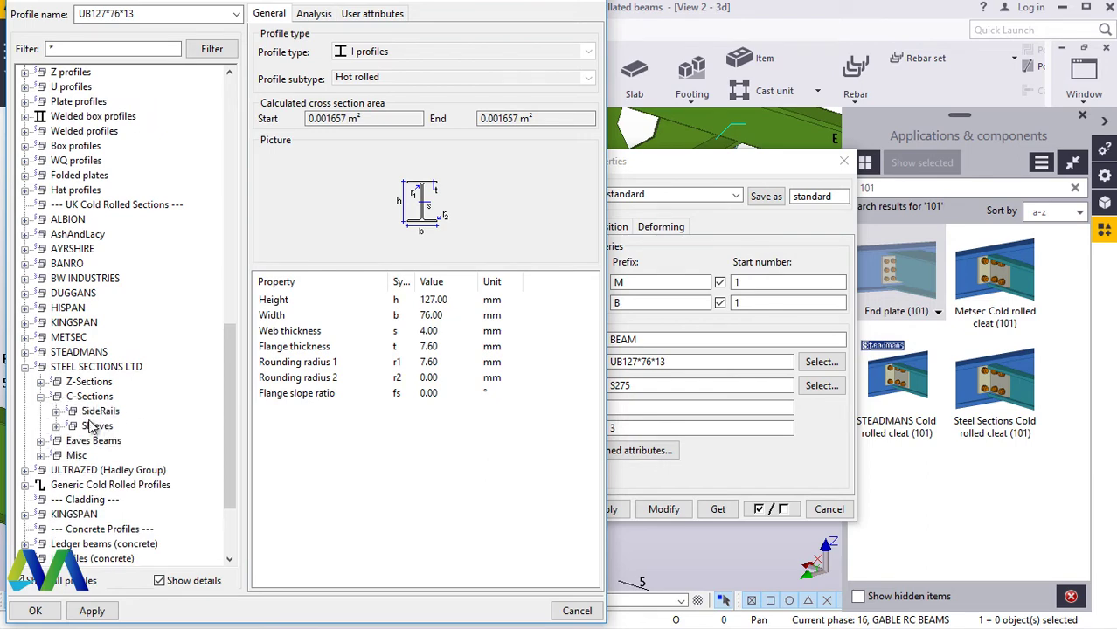
pyautogui.click(56, 411)
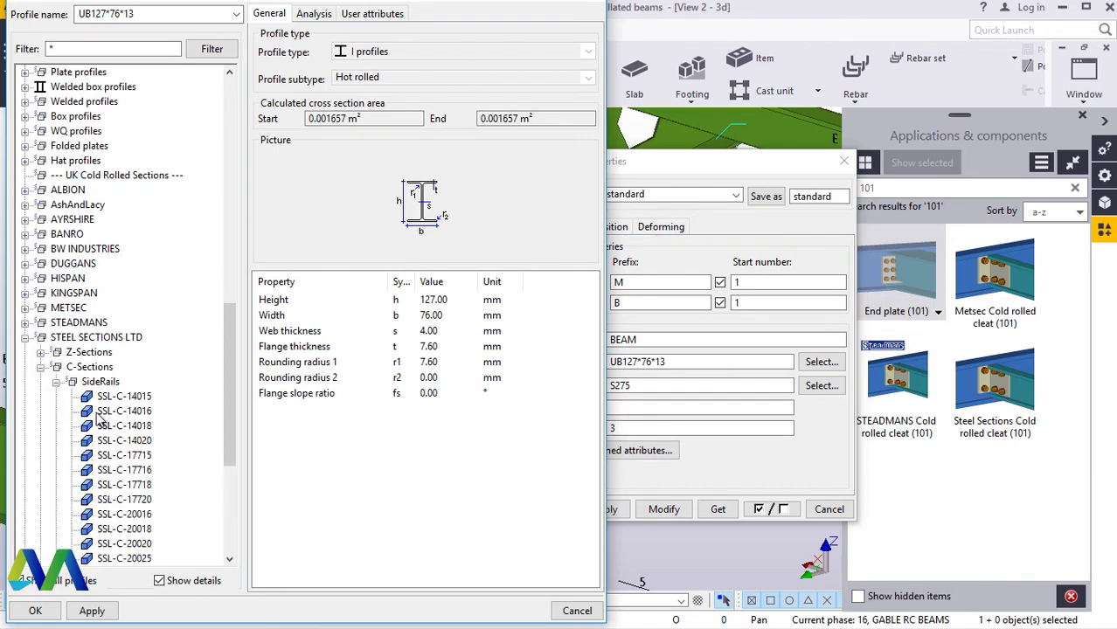
pyautogui.scroll(-3, 140, 412)
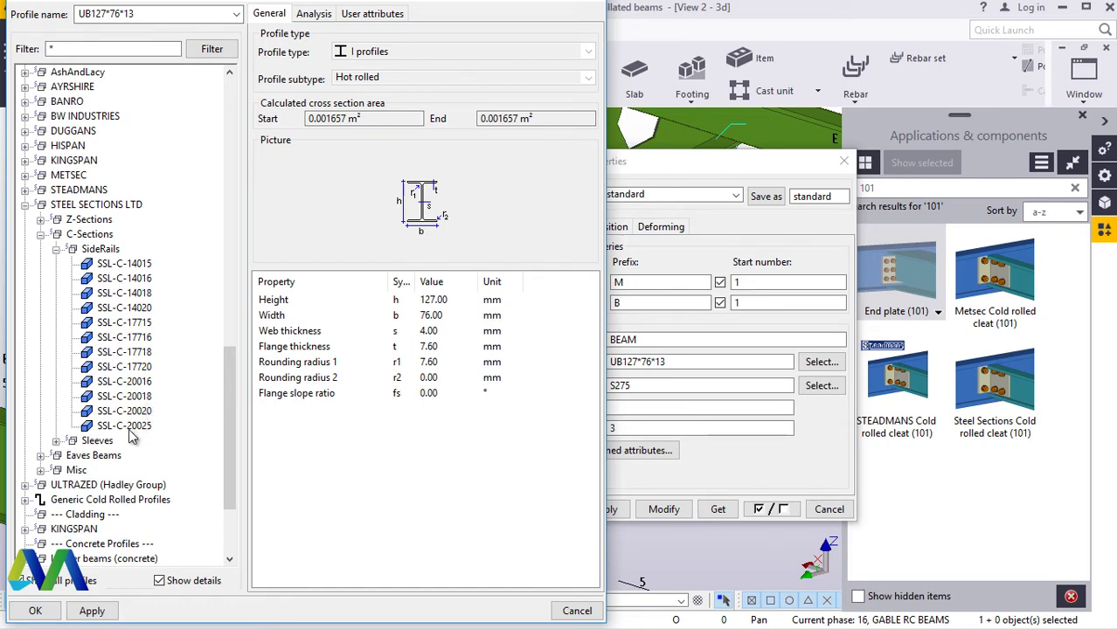
pyautogui.click(129, 432)
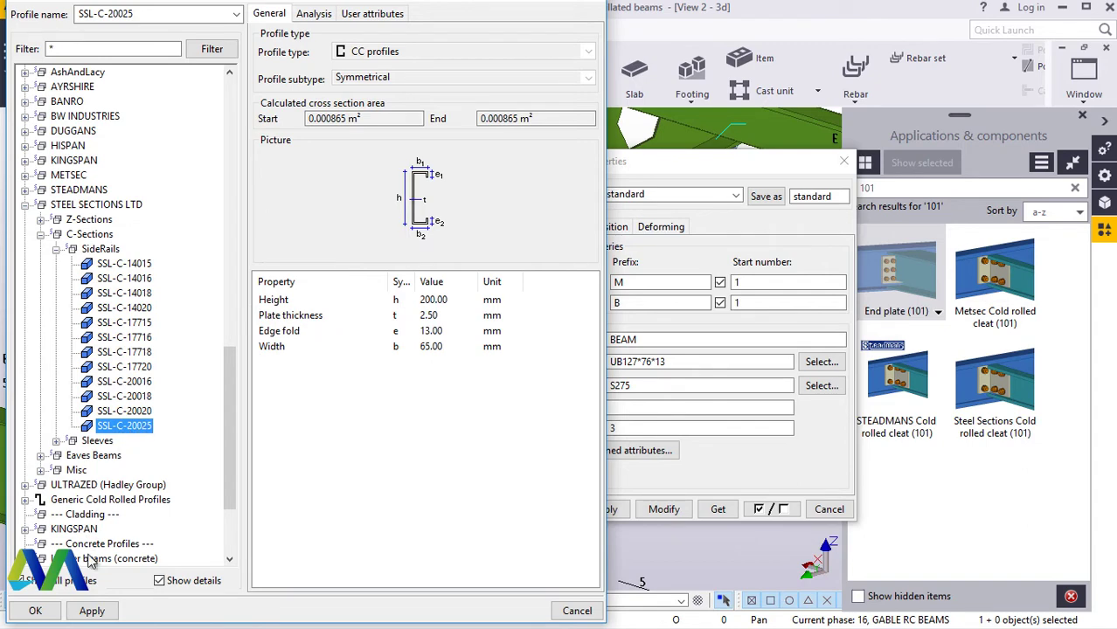
pyautogui.click(91, 611)
pyautogui.click(35, 612)
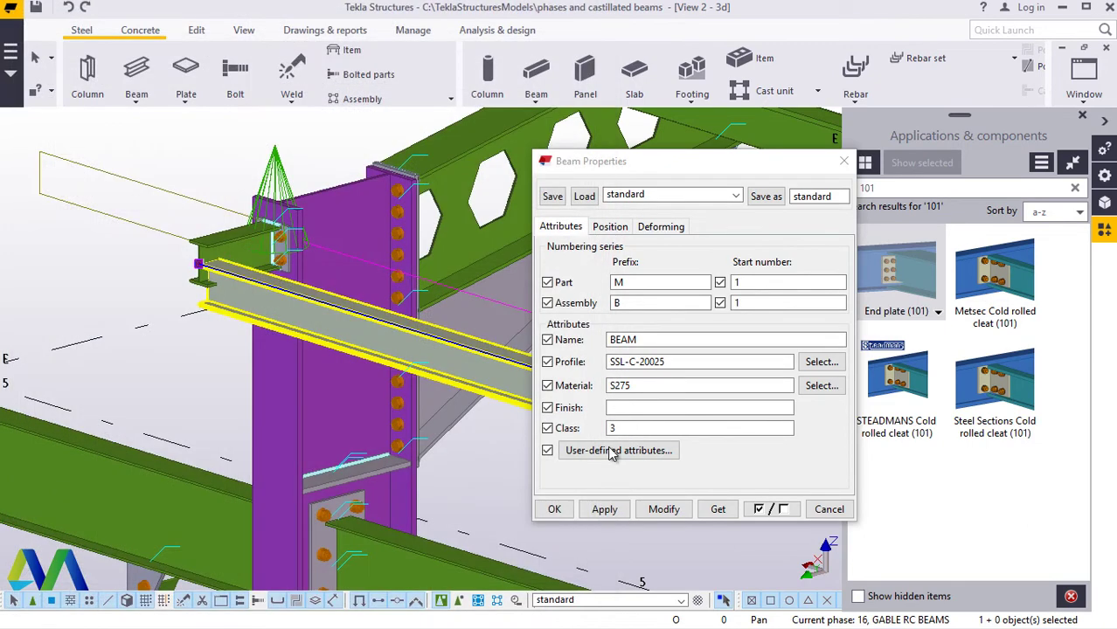
pyautogui.click(663, 509)
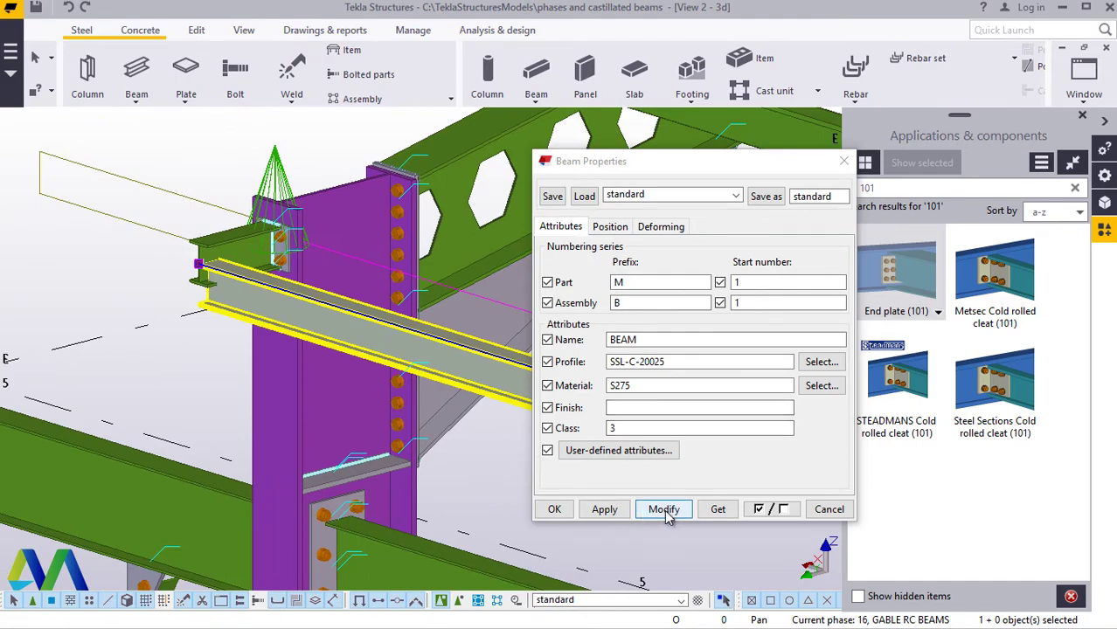
pyautogui.click(555, 511)
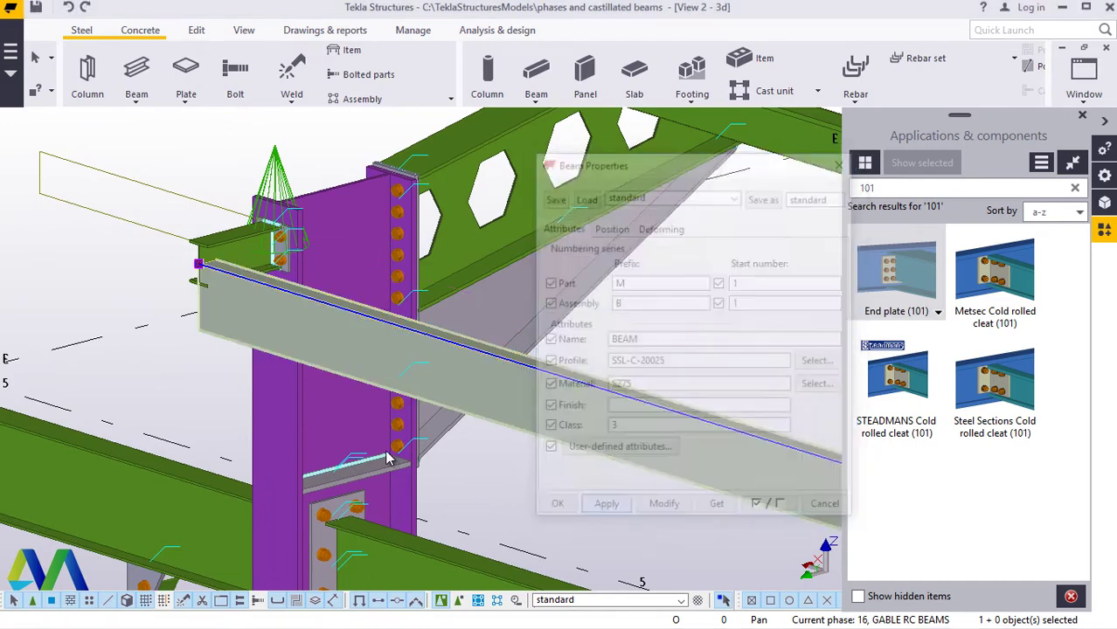
pyautogui.scroll(-5, 109, 324)
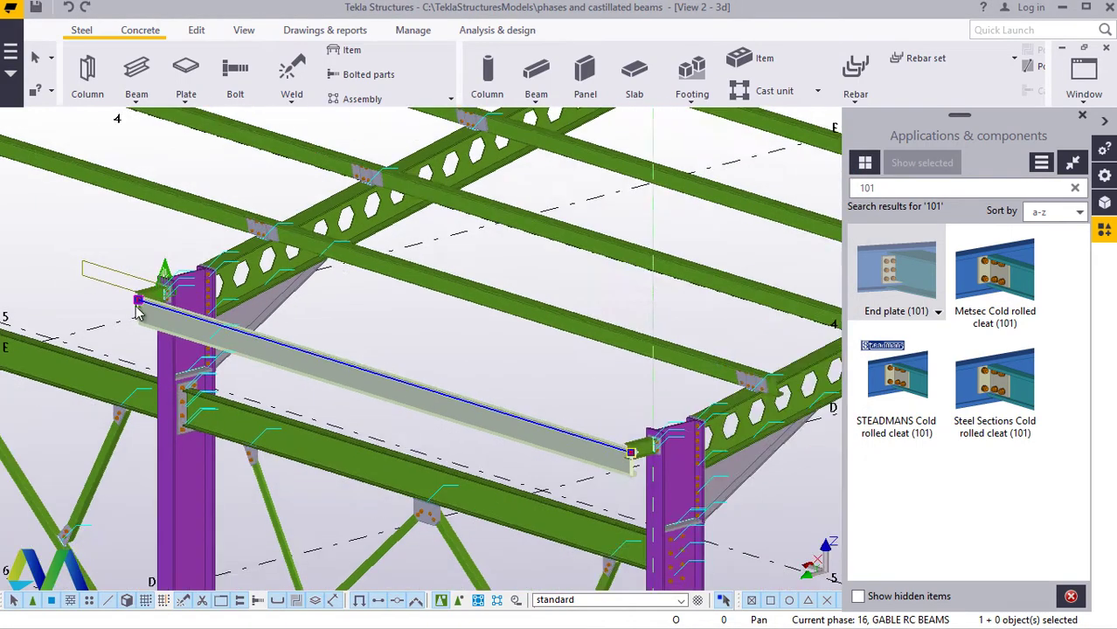
# Step: Delete the SSL-C-20025 side rail spanning between the free ends of the two short beams
pyautogui.scroll(4, 651, 473)
pyautogui.scroll(5, 721, 467)
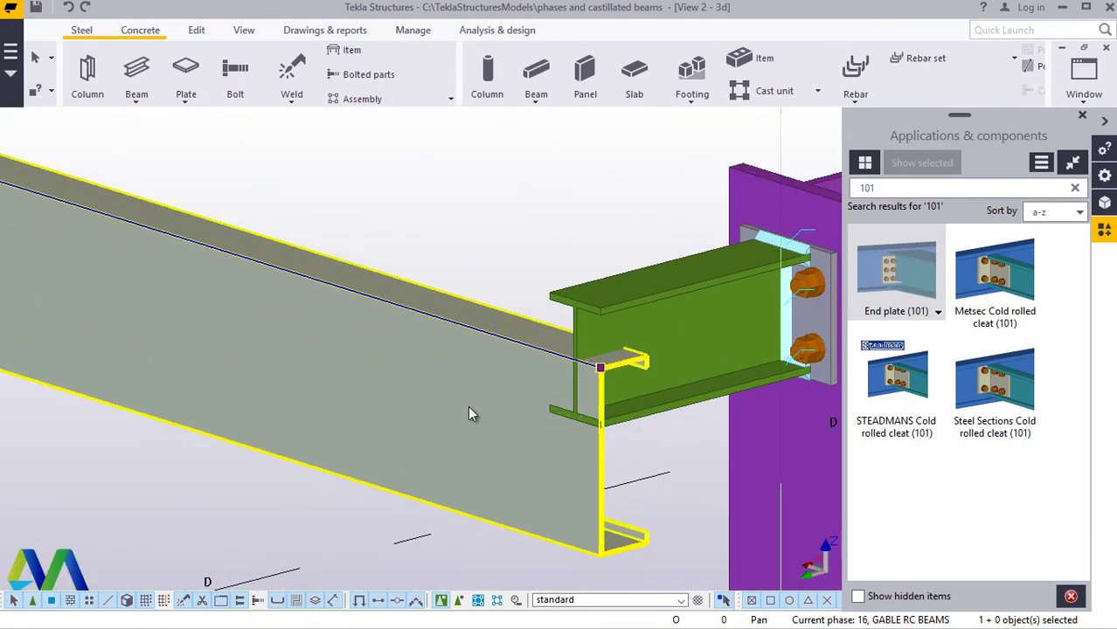
pyautogui.scroll(-4, 288, 384)
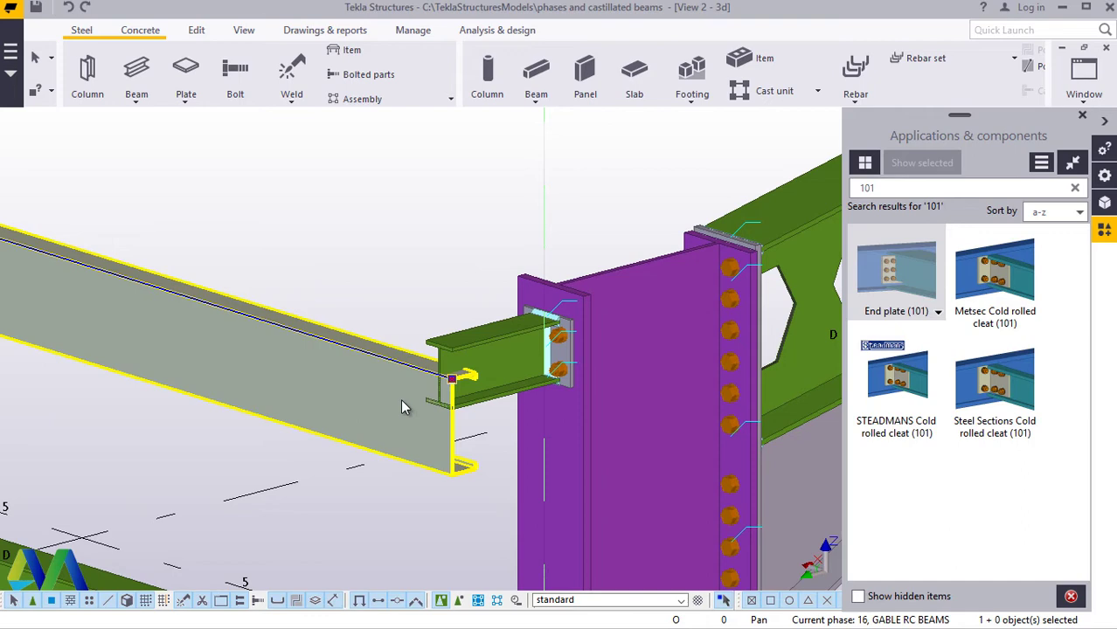
pyautogui.rightClick(341, 370)
pyautogui.click(367, 352)
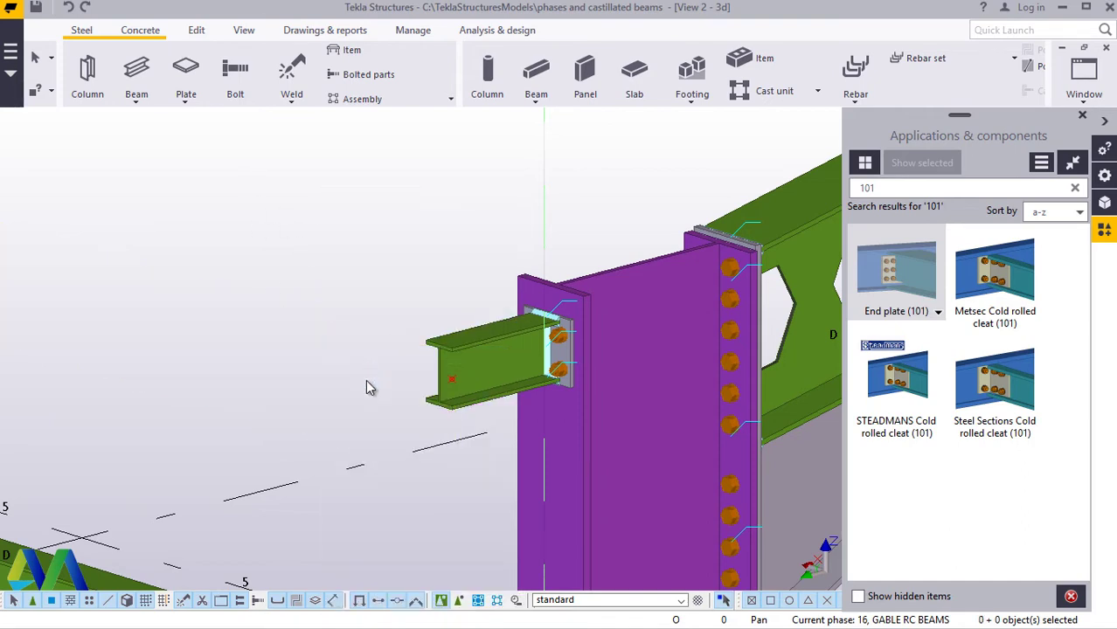
# Step: Set the work plane to the sloping top of the castellated rafter on gridline D
pyautogui.scroll(-5, 213, 385)
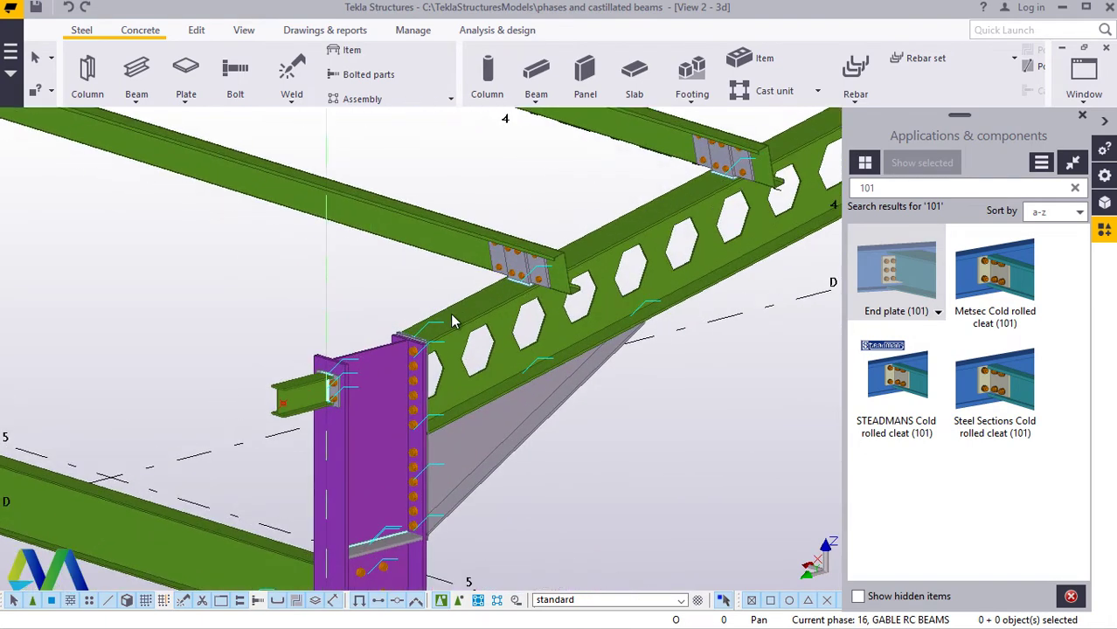
pyautogui.scroll(4, 452, 321)
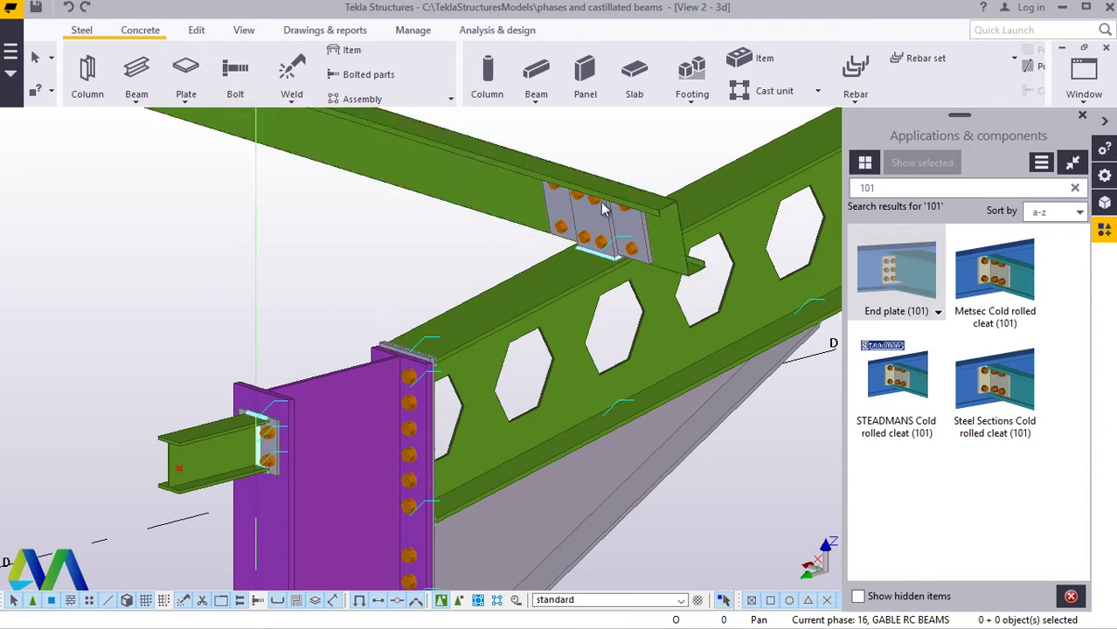
pyautogui.scroll(5, 540, 262)
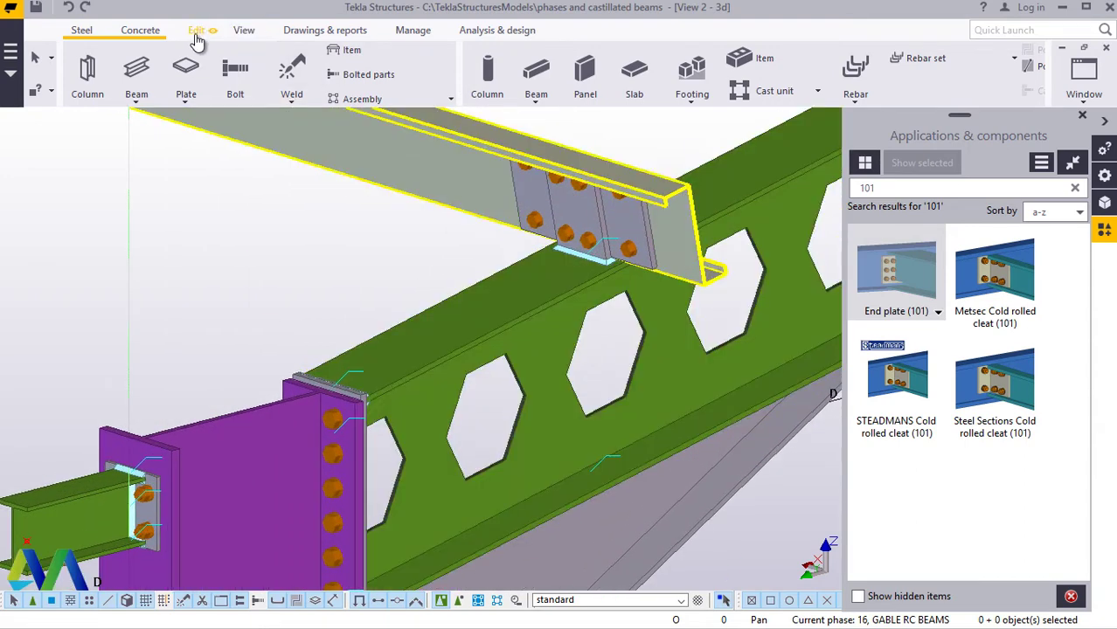
pyautogui.click(243, 32)
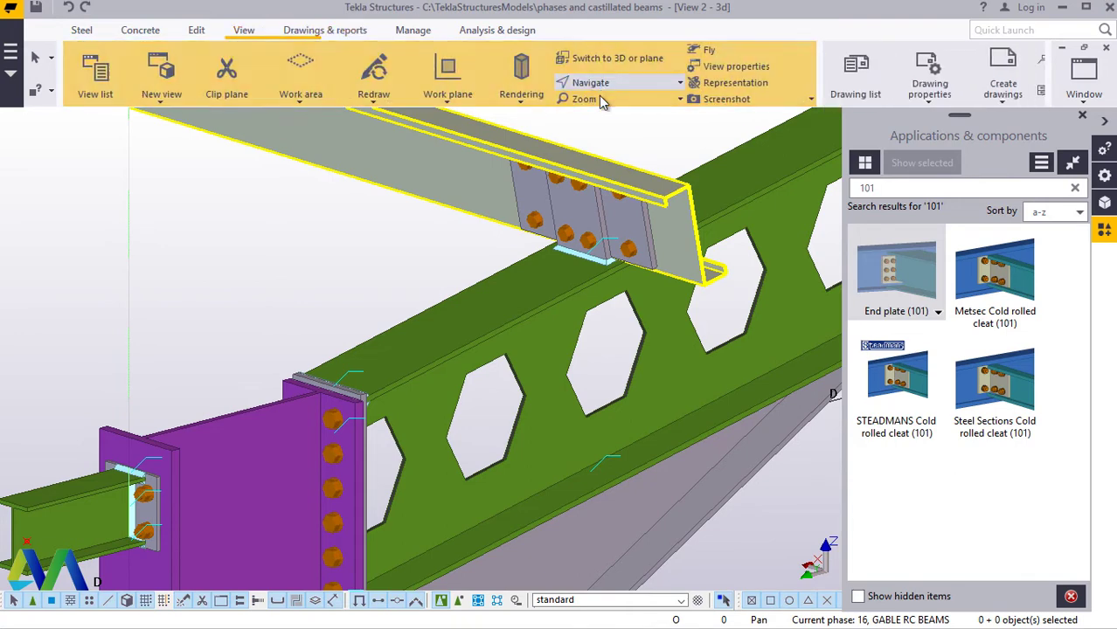
pyautogui.click(447, 95)
pyautogui.click(470, 133)
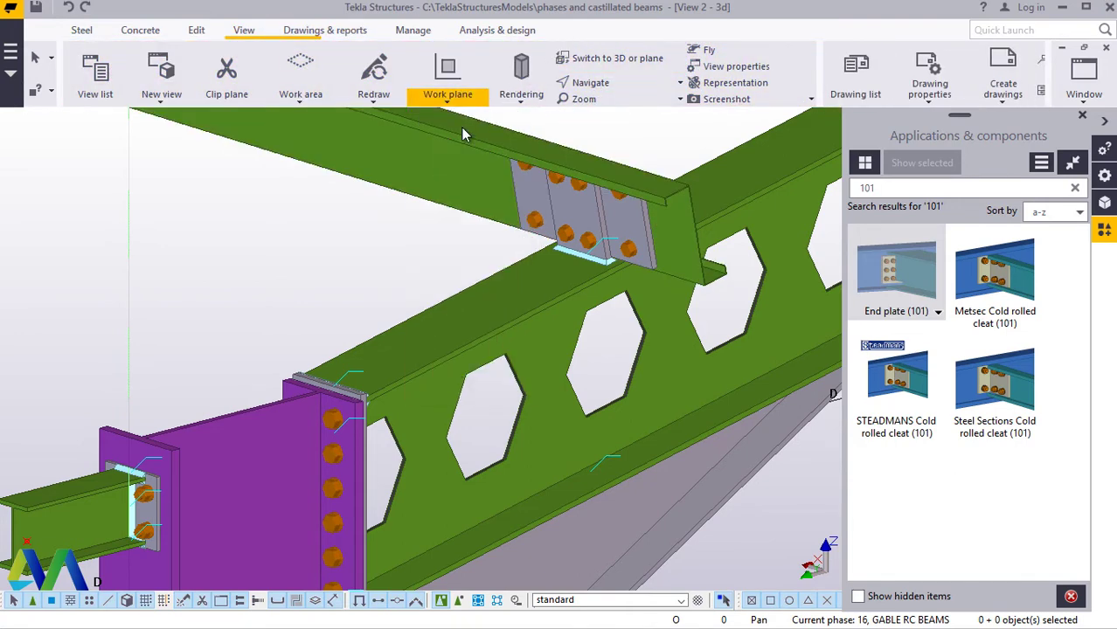
pyautogui.click(470, 311)
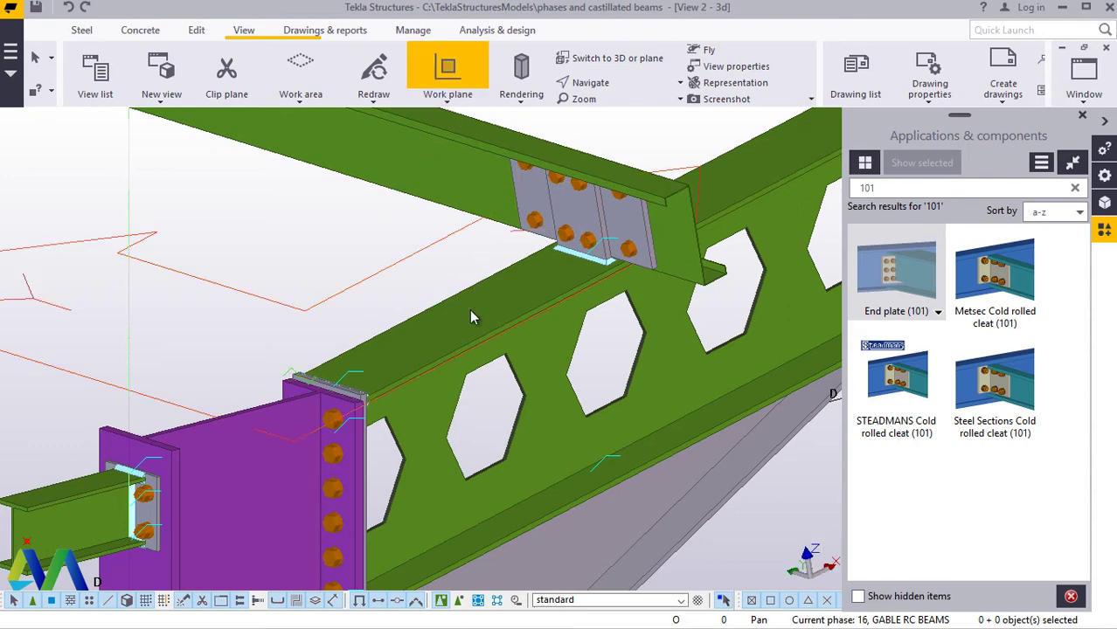
pyautogui.rightClick(470, 311)
pyautogui.click(502, 321)
pyautogui.scroll(2, 518, 301)
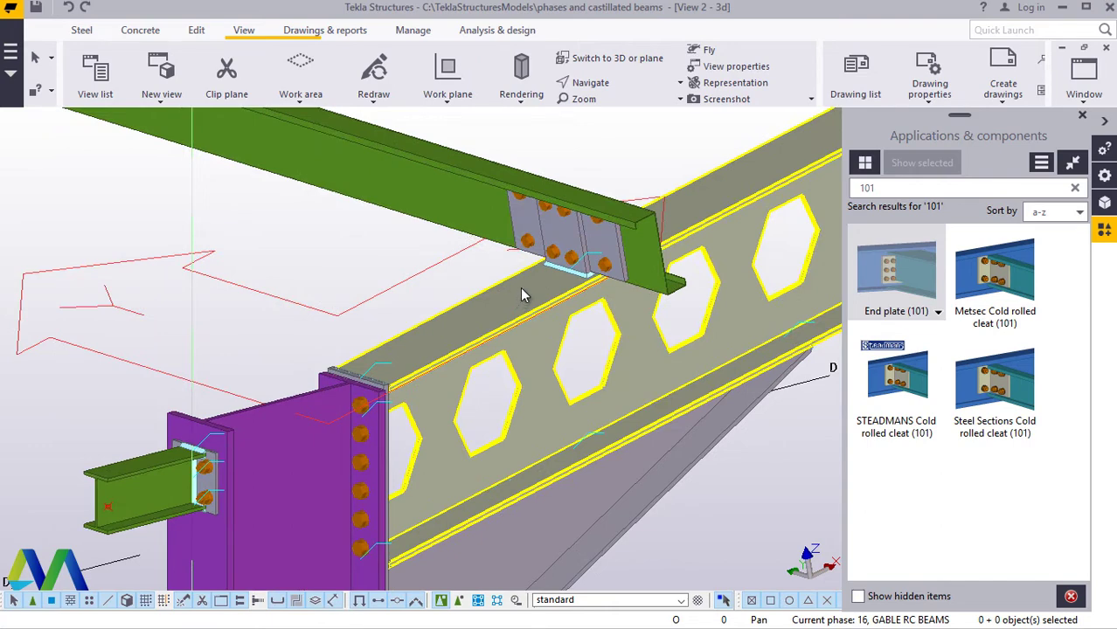
# Step: Examine the short beam's free end on gridline D in relation to the rafter-aligned work plane
pyautogui.click(106, 486)
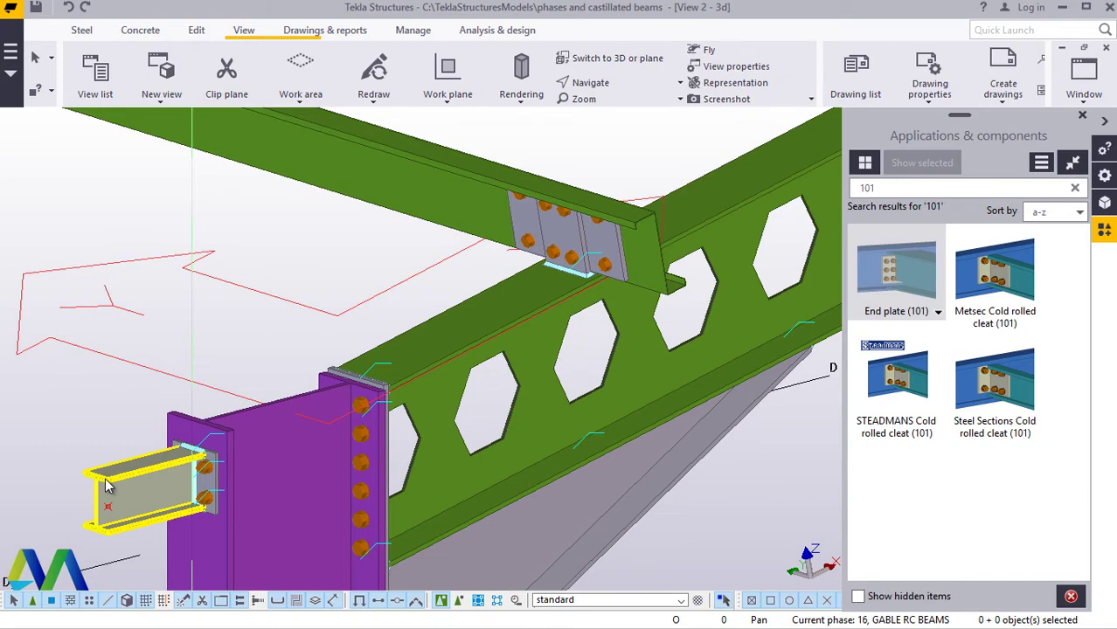
pyautogui.scroll(-3, 422, 338)
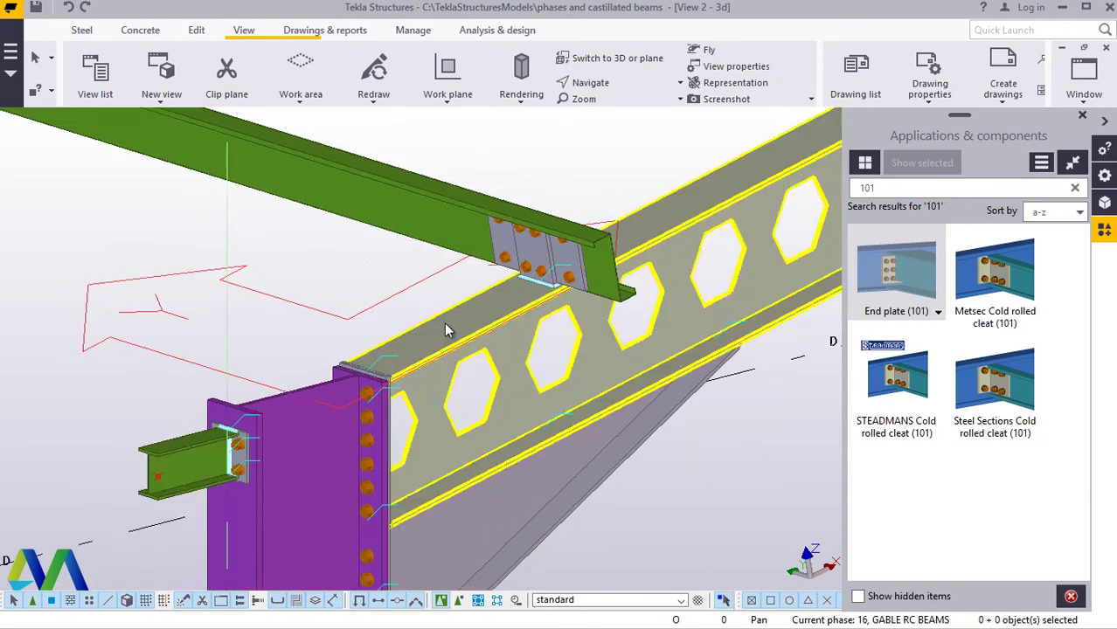
pyautogui.keyDown('ctrl'); pyautogui.moveTo(448, 326); pyautogui.dragTo(281, 395, button='middle'); pyautogui.keyUp('ctrl')
pyautogui.scroll(4, 225, 449)
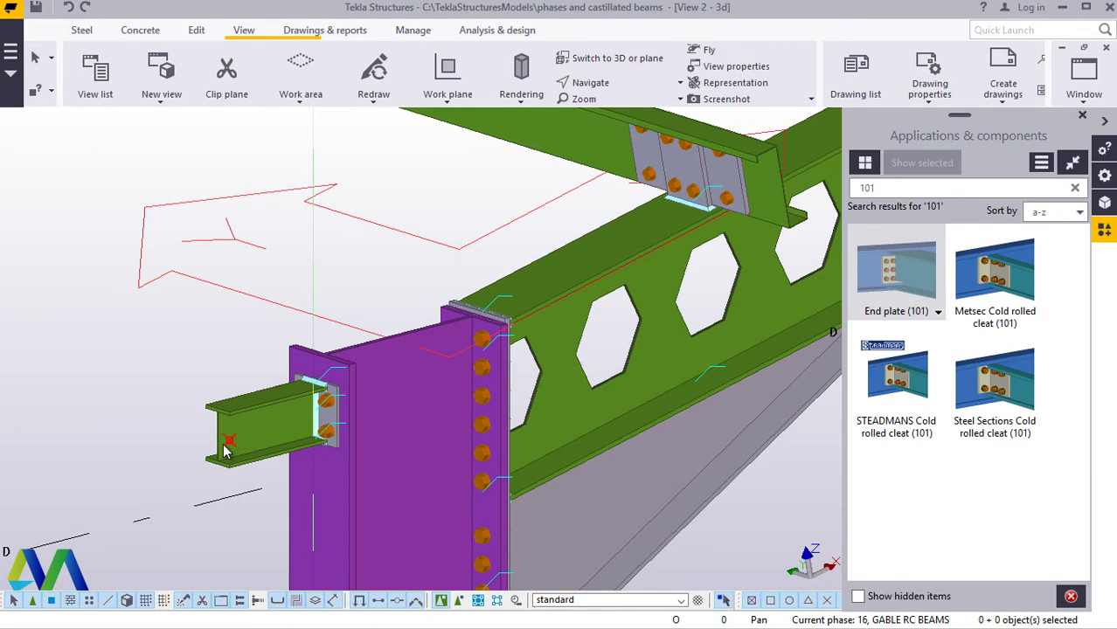
pyautogui.scroll(-3, 183, 459)
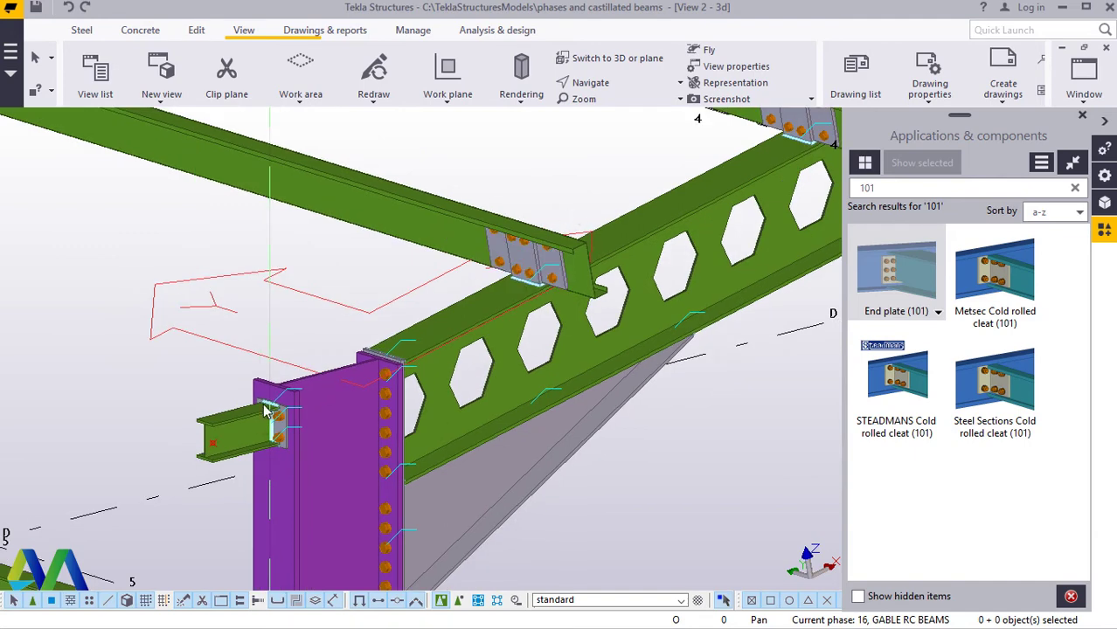
pyautogui.scroll(2, 384, 372)
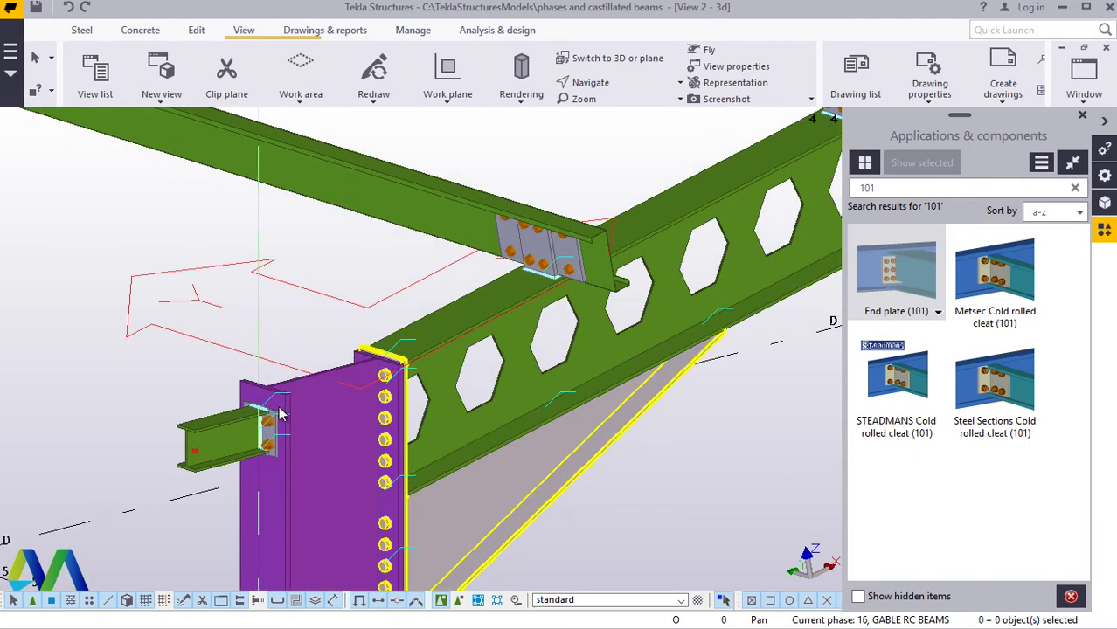
pyautogui.scroll(2, 149, 464)
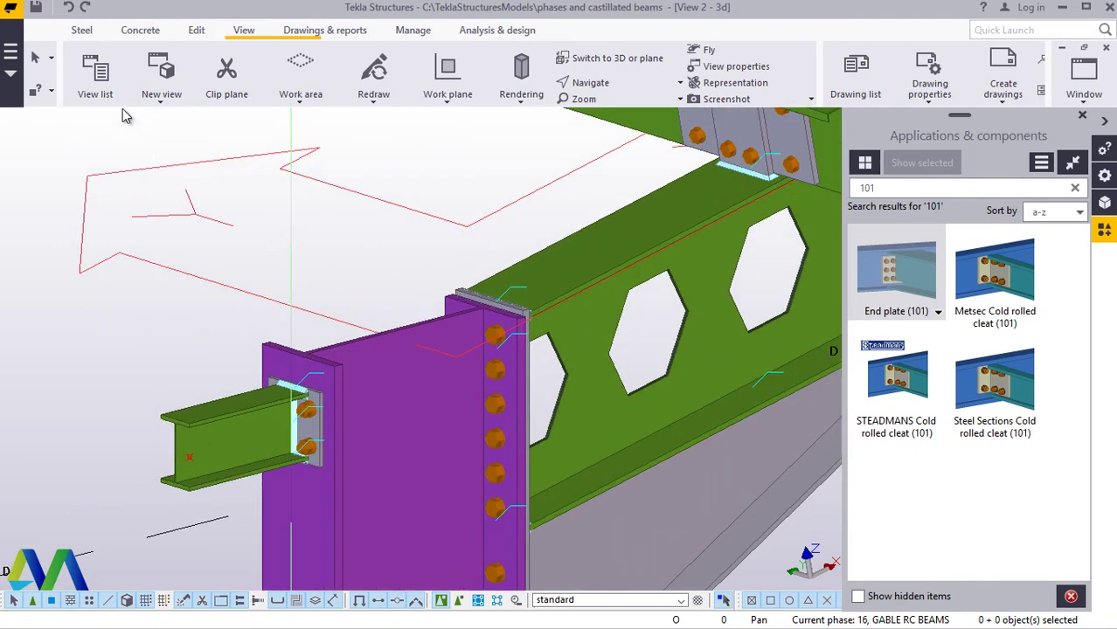
# Step: Model a steel beam from the mid-height point of the gridline D short beam's free end to the matching point on gridline E
pyautogui.click(80, 33)
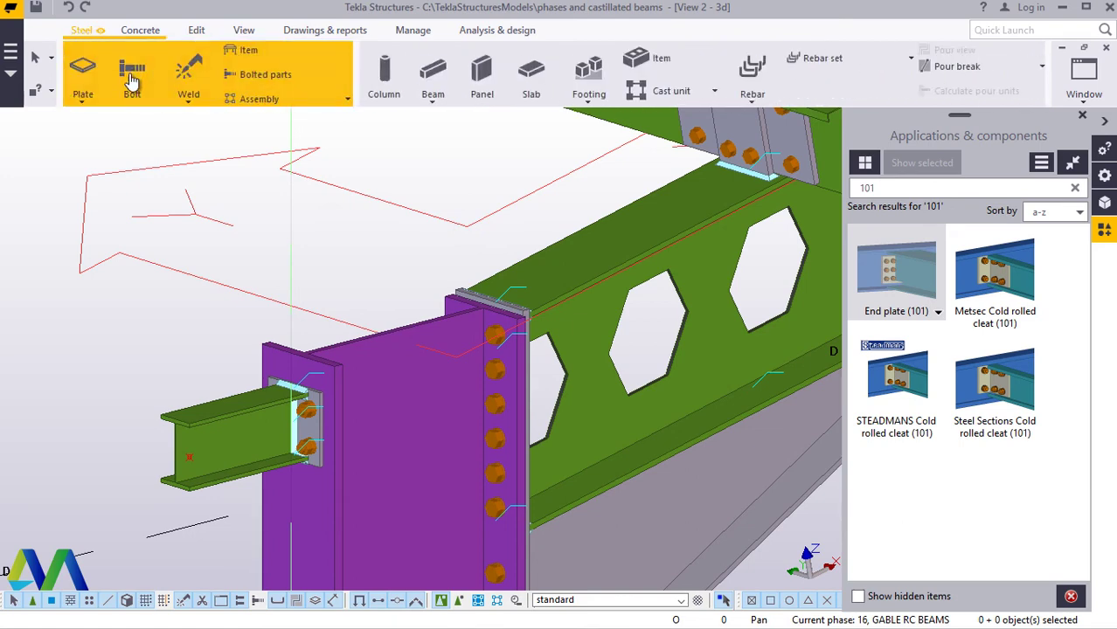
pyautogui.click(137, 105)
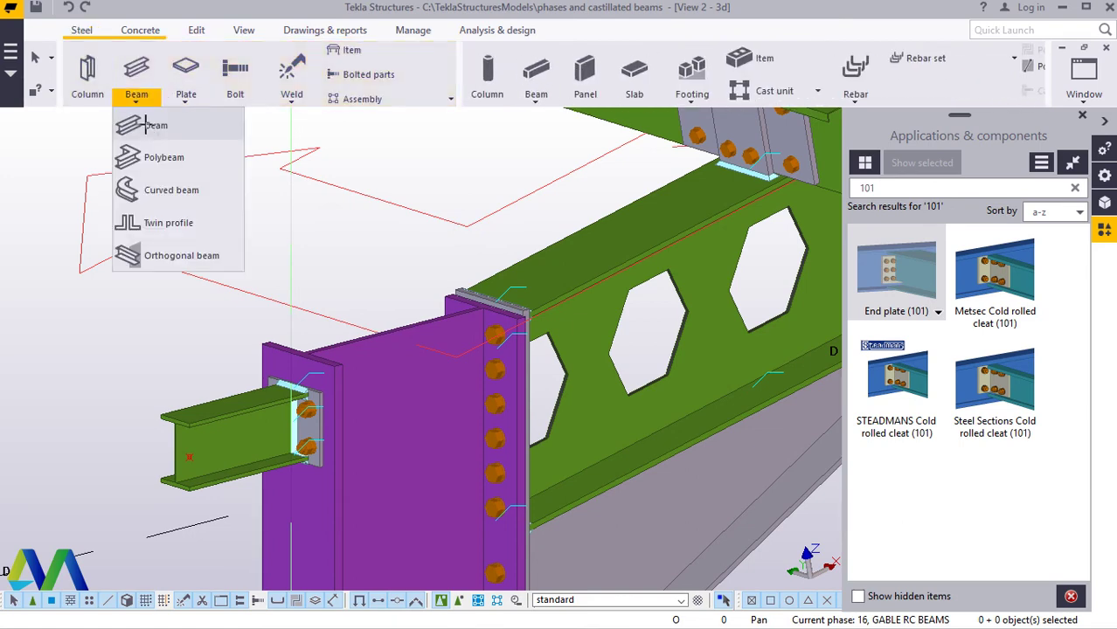
pyautogui.click(138, 124)
pyautogui.scroll(3, 180, 463)
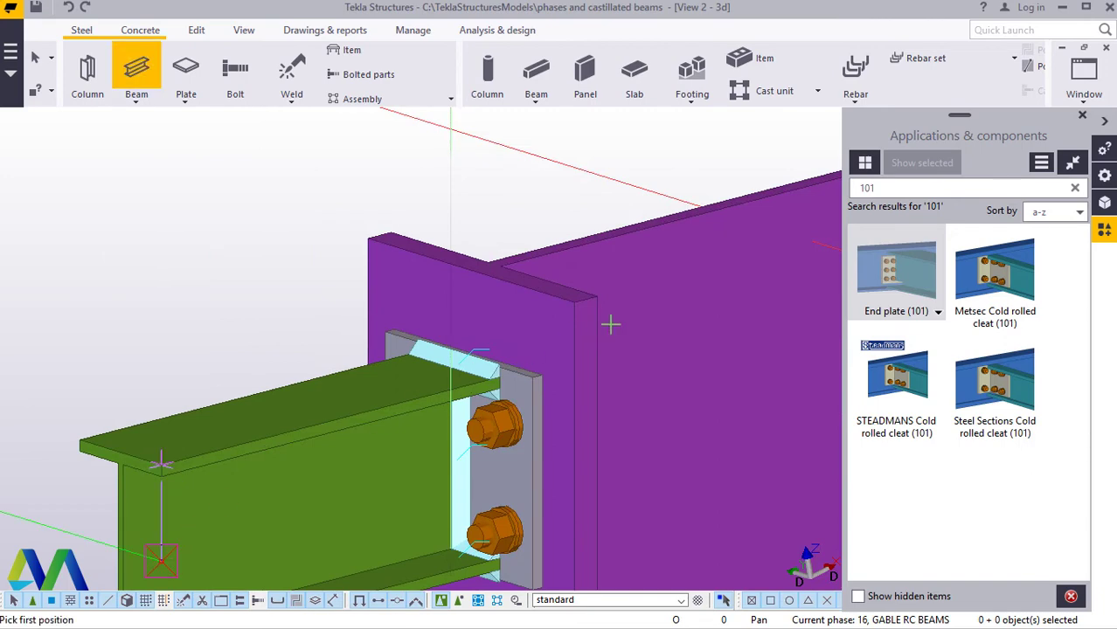
pyautogui.scroll(-4, 716, 306)
pyautogui.scroll(-3, 696, 376)
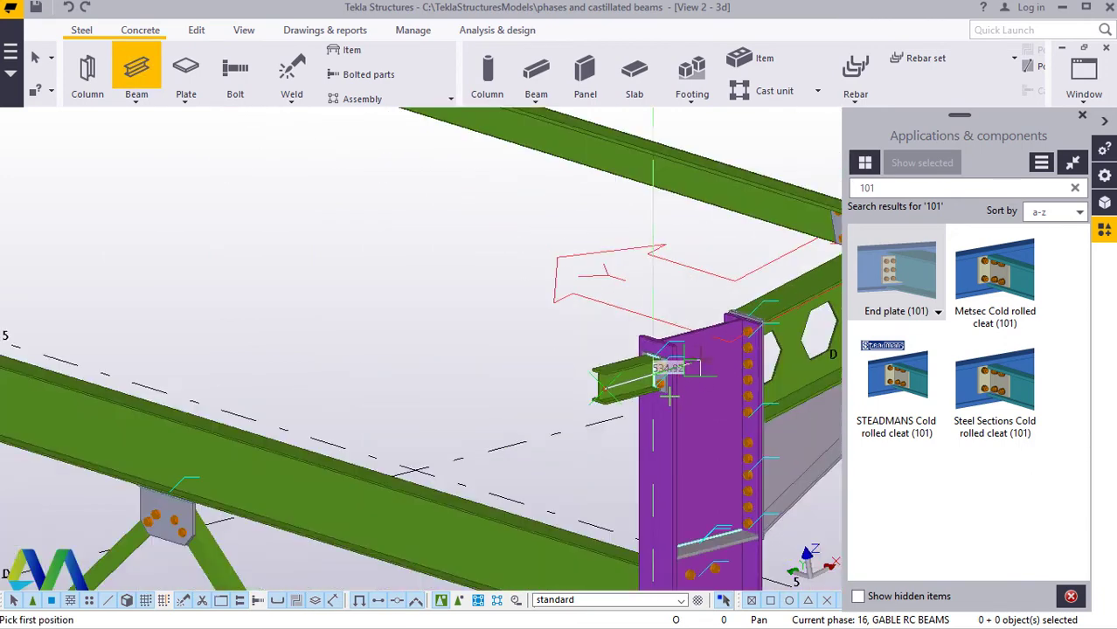
pyautogui.scroll(-2, 669, 394)
pyautogui.click(669, 394)
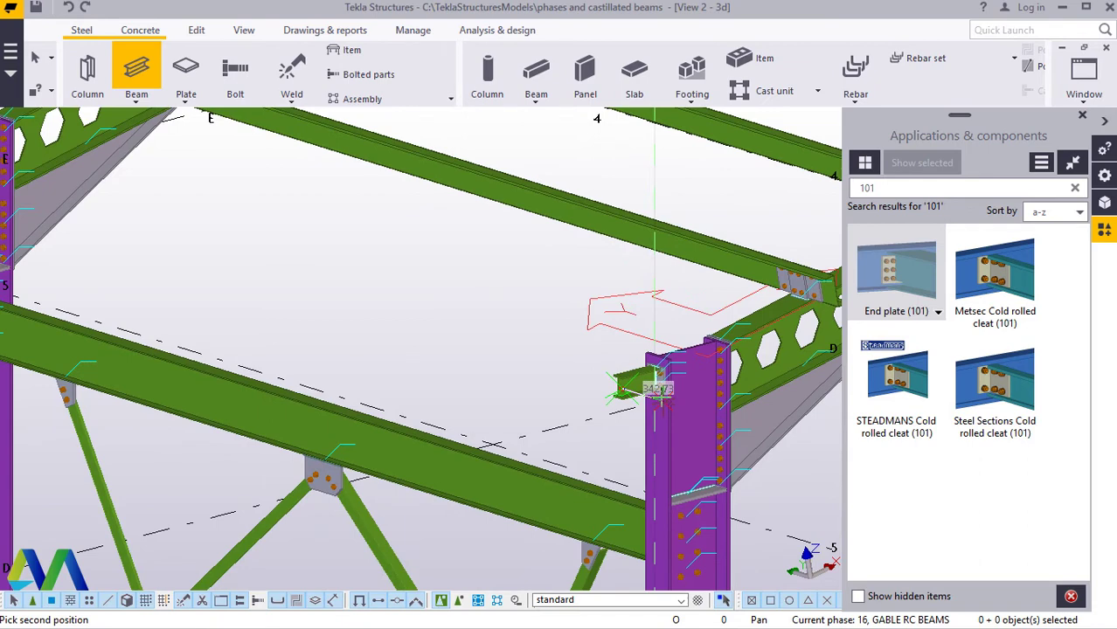
pyautogui.scroll(-3, 657, 391)
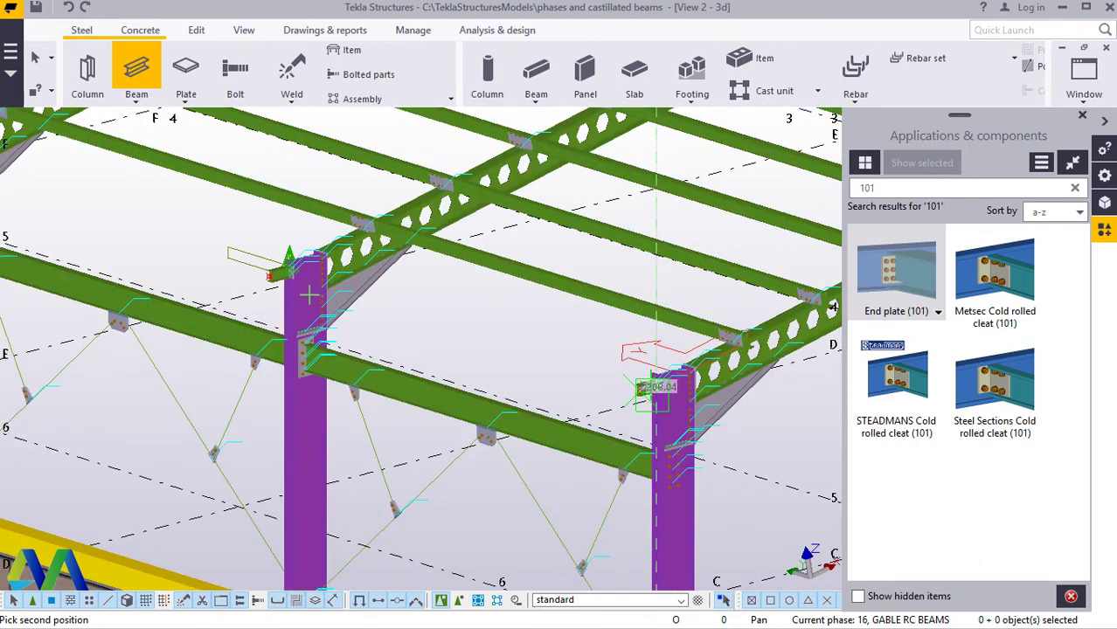
pyautogui.scroll(4, 308, 295)
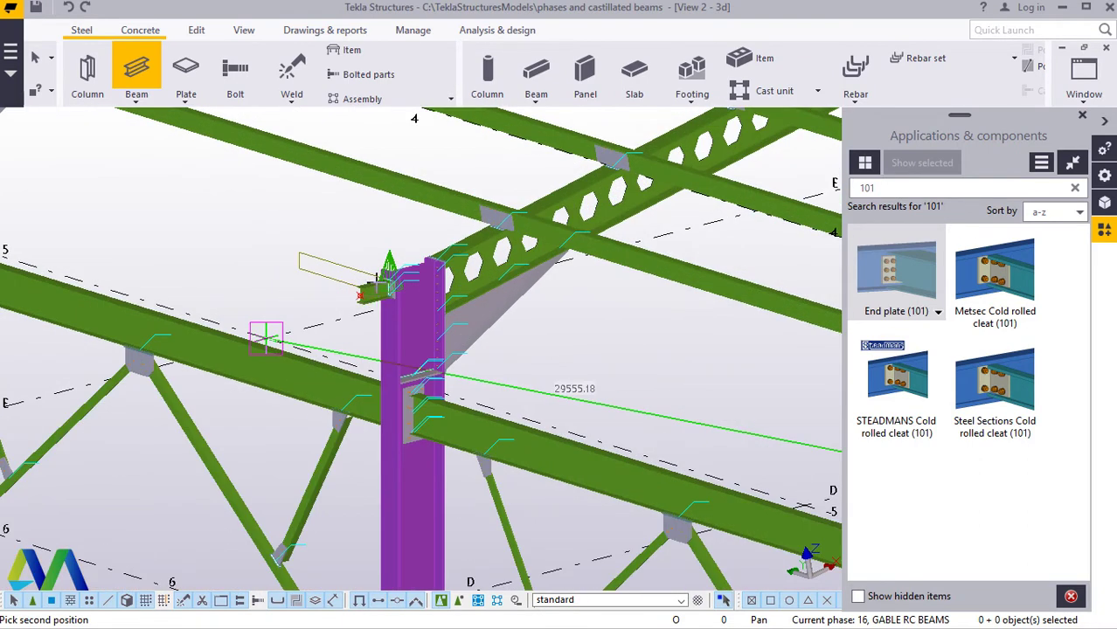
pyautogui.scroll(4, 376, 281)
pyautogui.scroll(5, 378, 277)
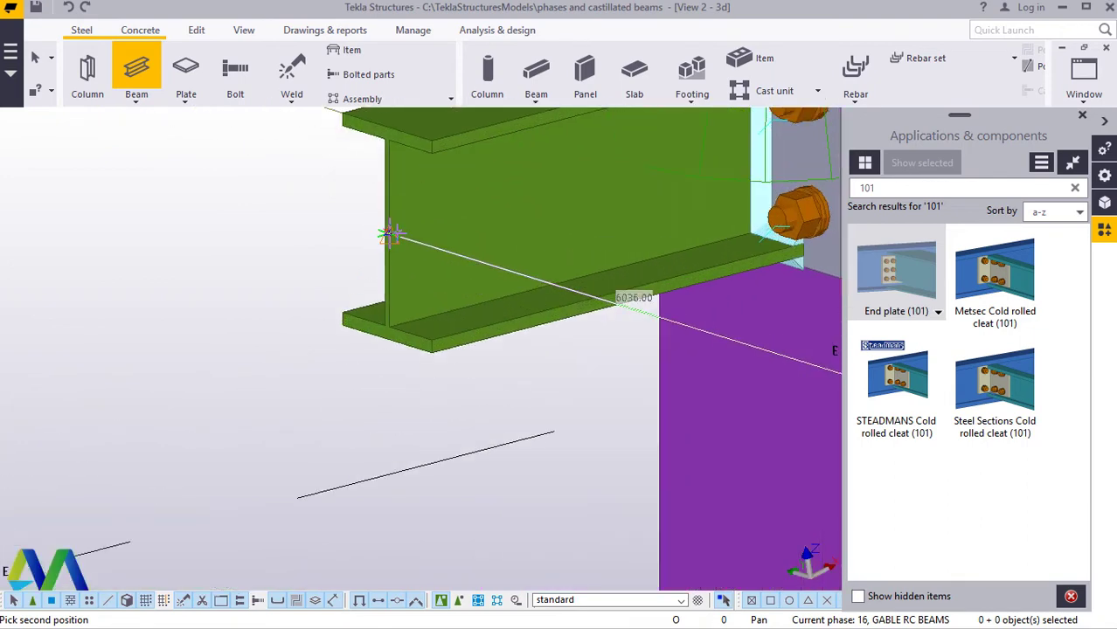
pyautogui.scroll(3, 390, 234)
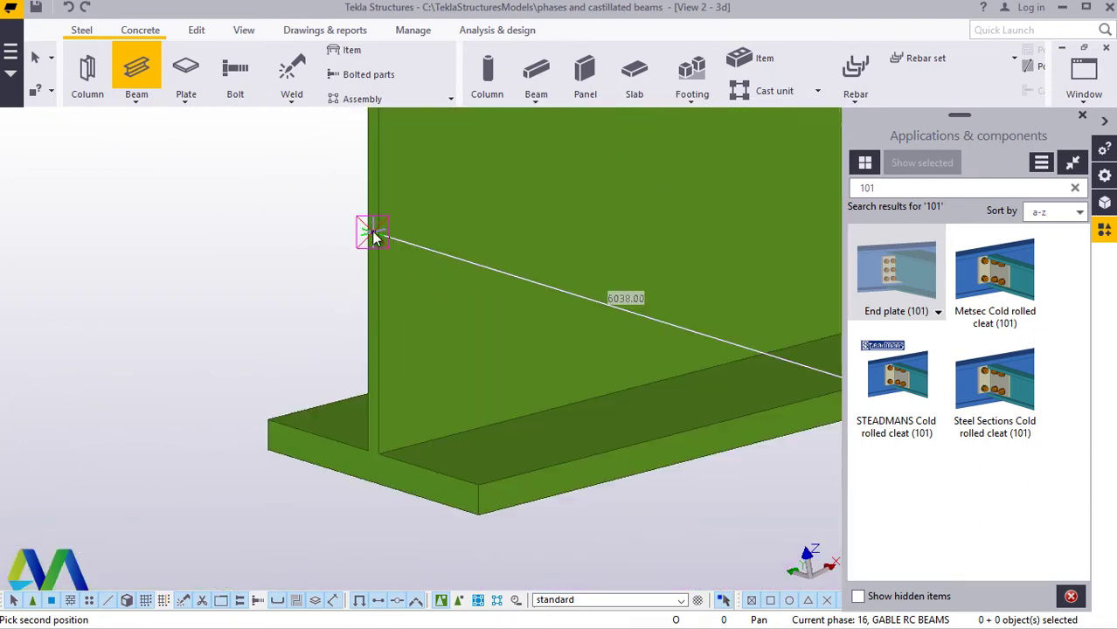
pyautogui.rightClick(169, 204)
pyautogui.click(204, 214)
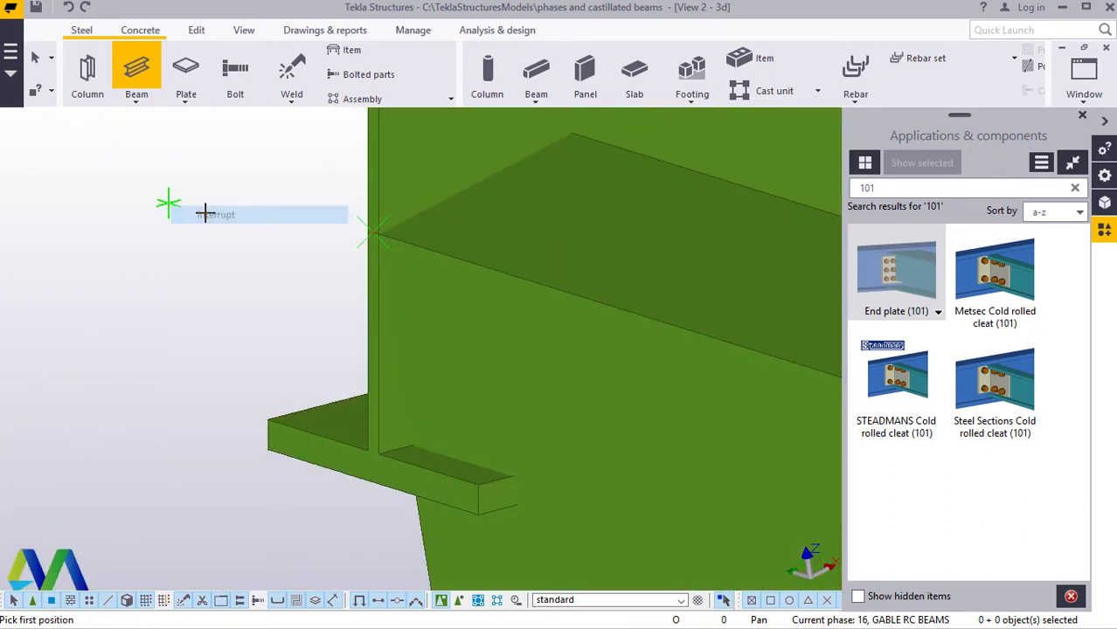
# Step: Examine how the new side rail sits against the short beam's free end on gridline E
pyautogui.scroll(-8, 142, 277)
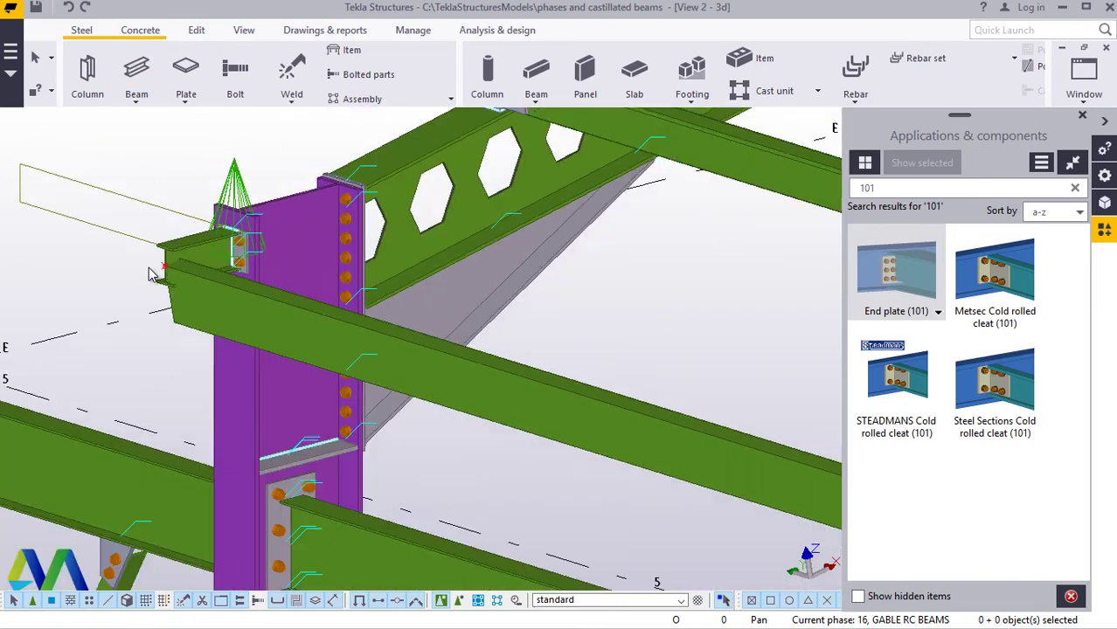
pyautogui.scroll(4, 239, 311)
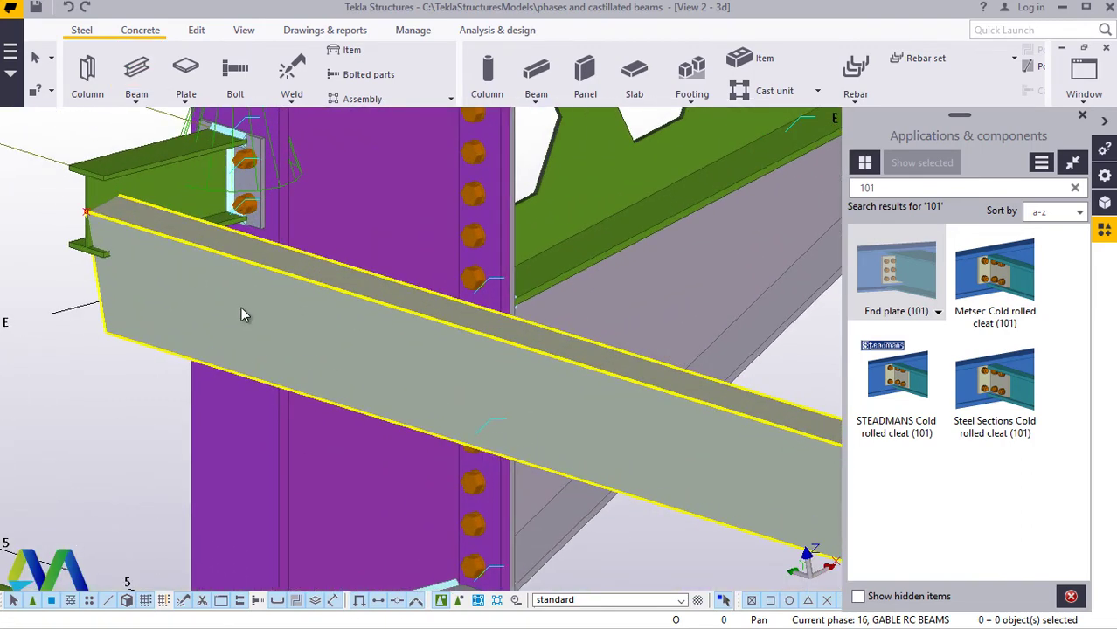
pyautogui.scroll(2, 170, 254)
pyautogui.scroll(-3, 128, 265)
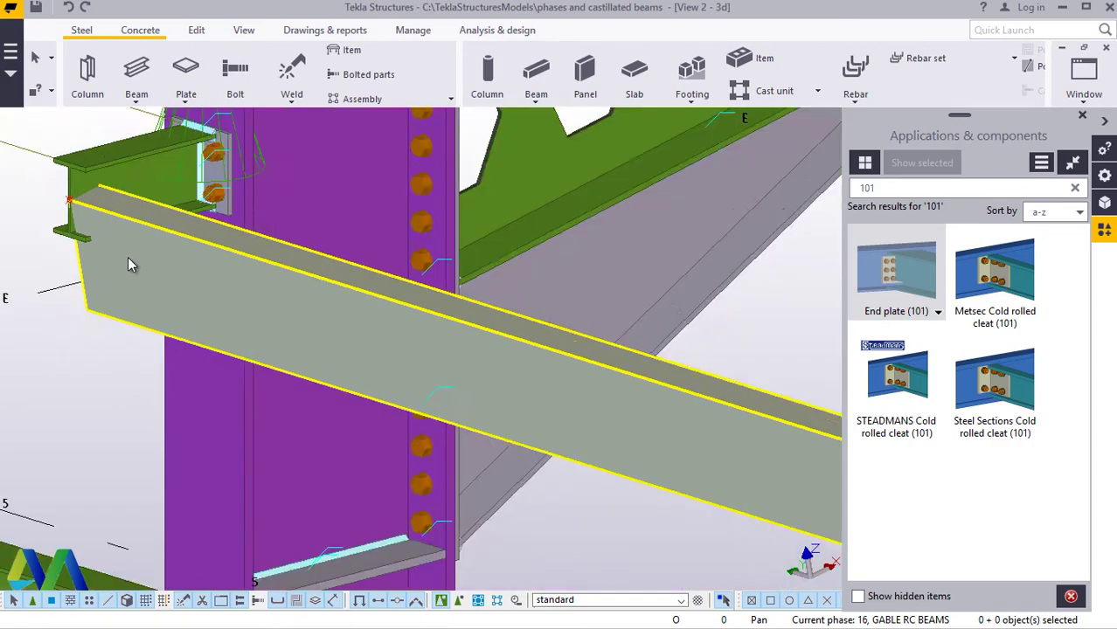
pyautogui.scroll(-2, 128, 265)
pyautogui.scroll(-3, 121, 253)
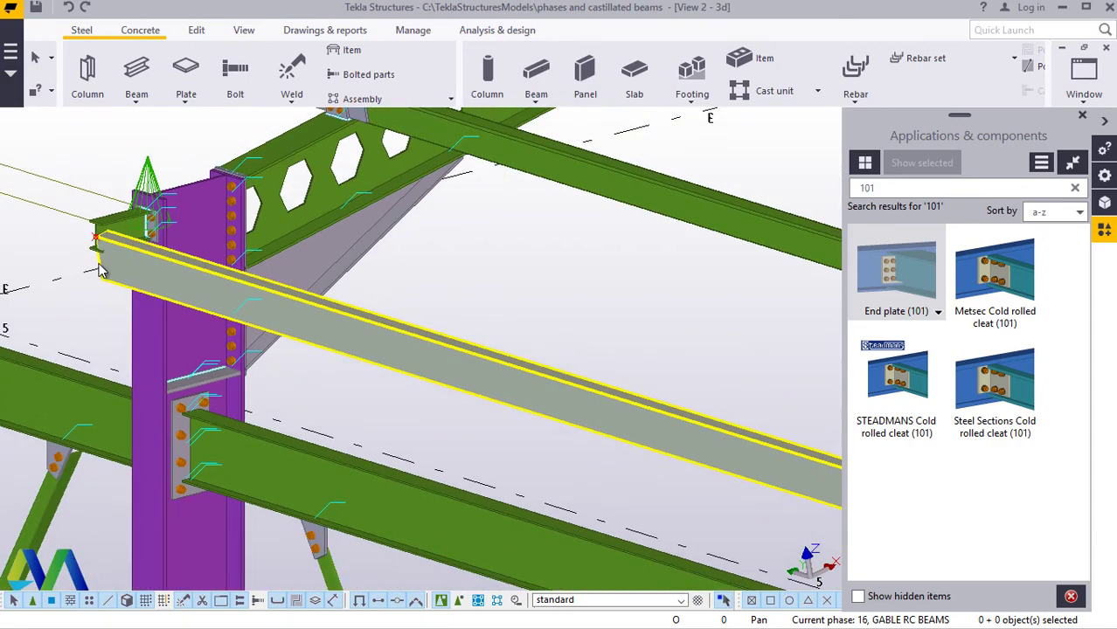
pyautogui.scroll(-2, 96, 276)
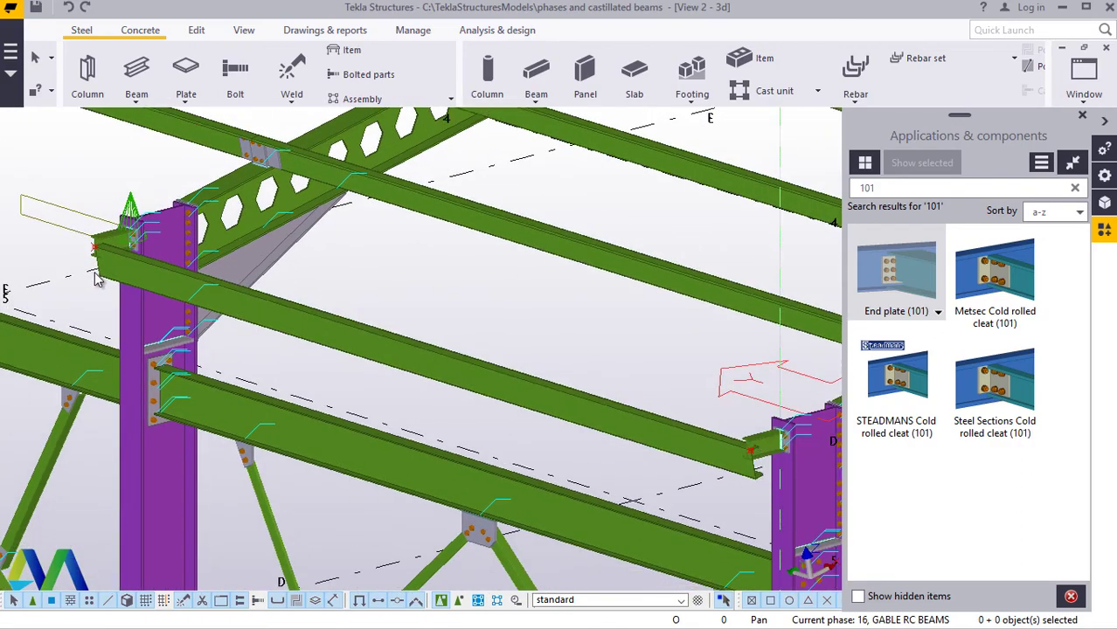
# Step: Set the side rail's on-plane and at-depth positions to Middle
pyautogui.scroll(-2, 98, 278)
pyautogui.scroll(4, 564, 434)
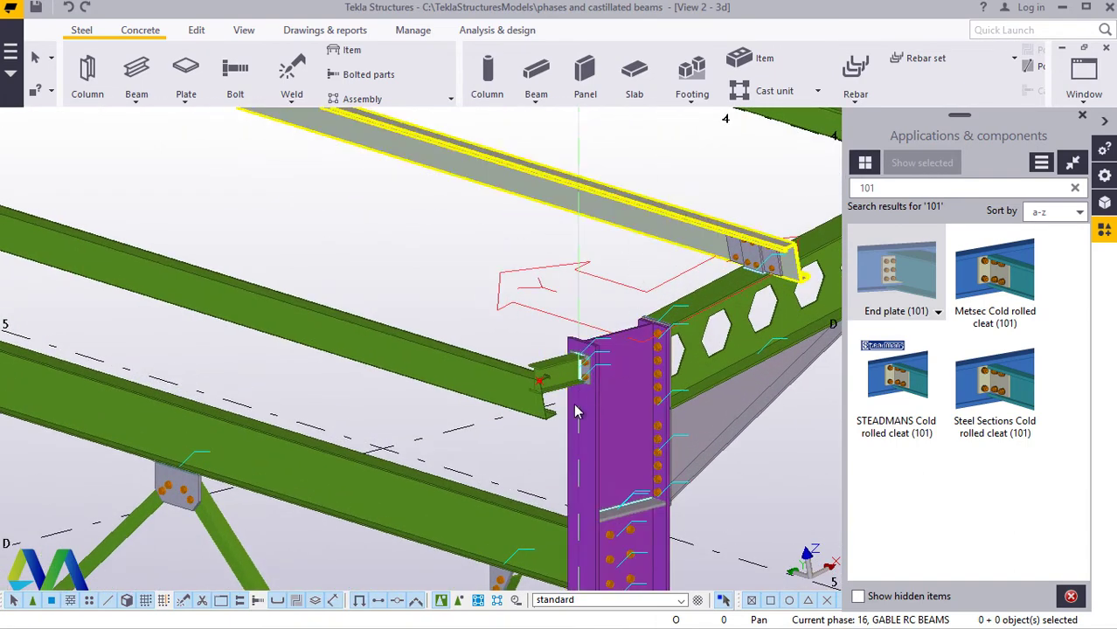
pyautogui.scroll(5, 576, 412)
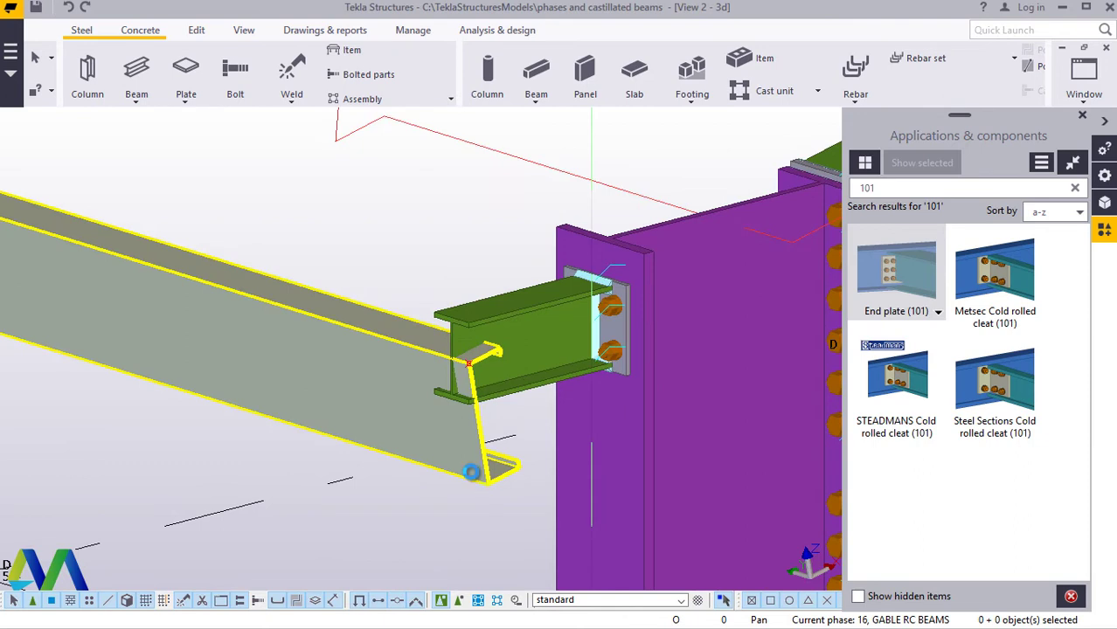
pyautogui.doubleClick(471, 473)
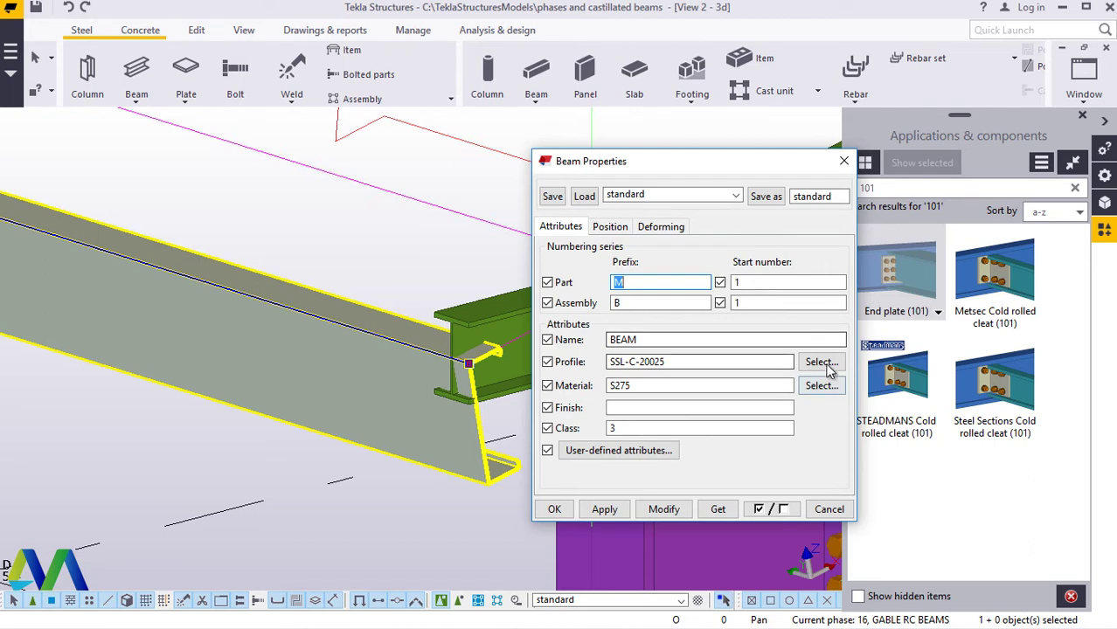
pyautogui.click(614, 229)
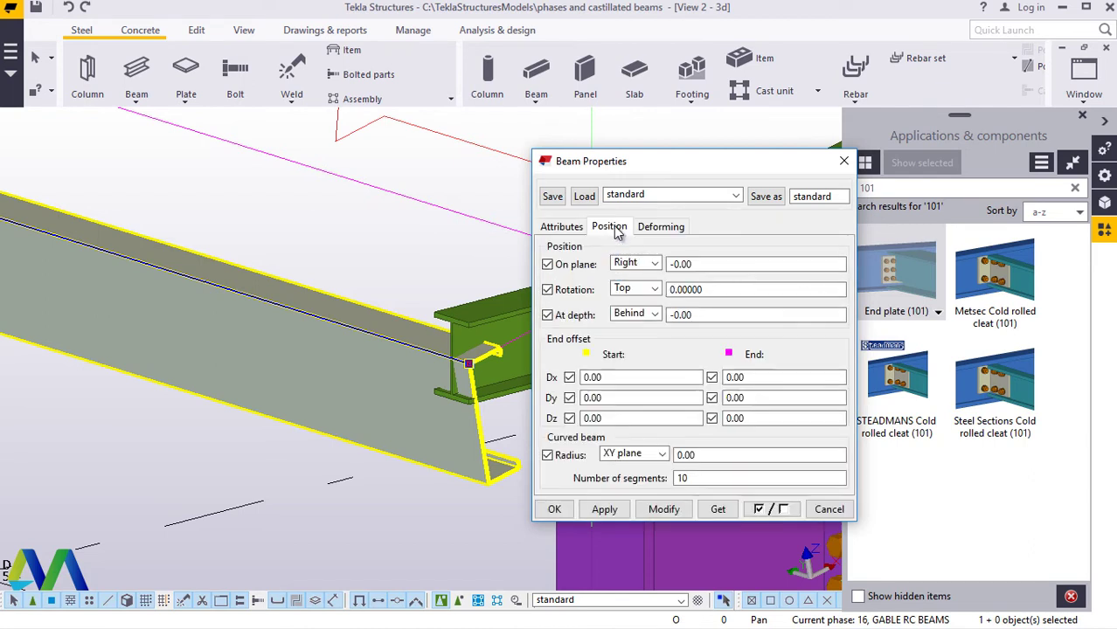
pyautogui.click(656, 265)
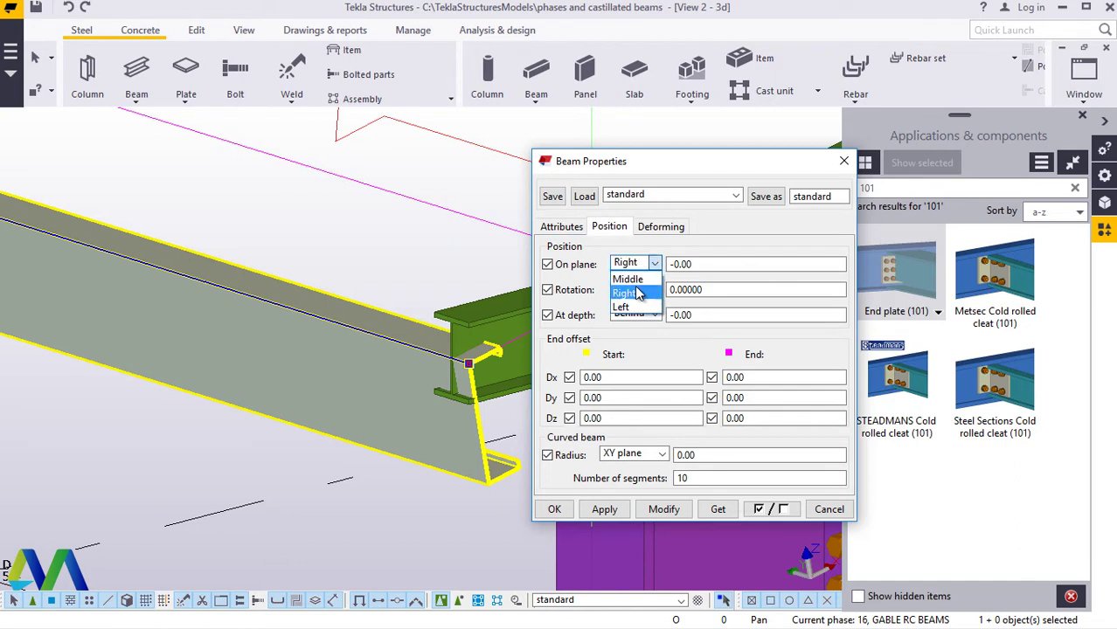
pyautogui.click(628, 278)
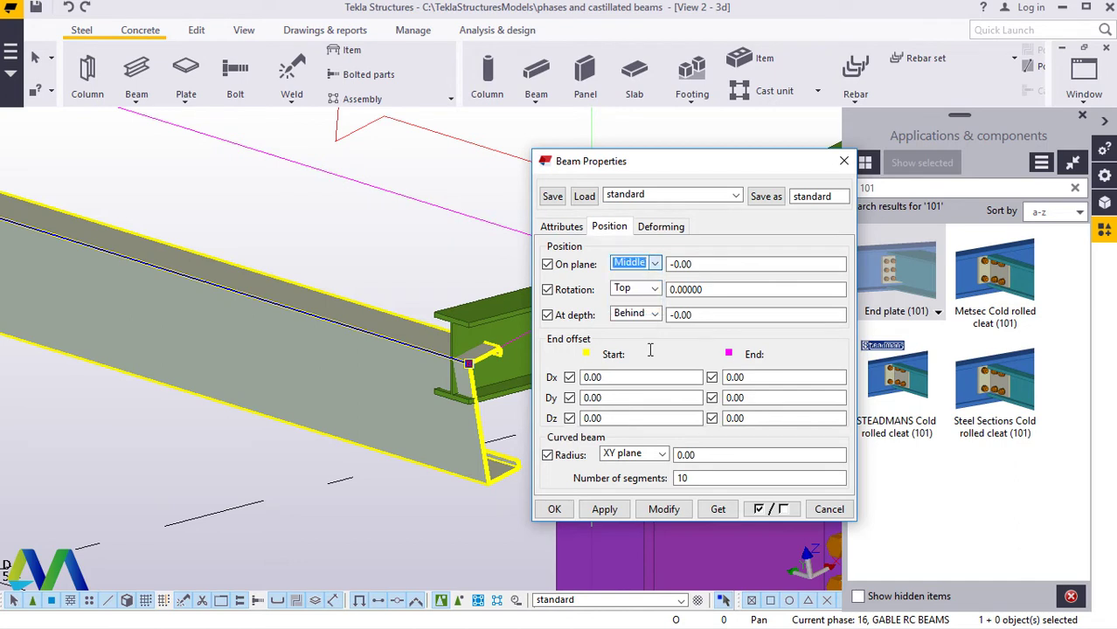
pyautogui.click(664, 511)
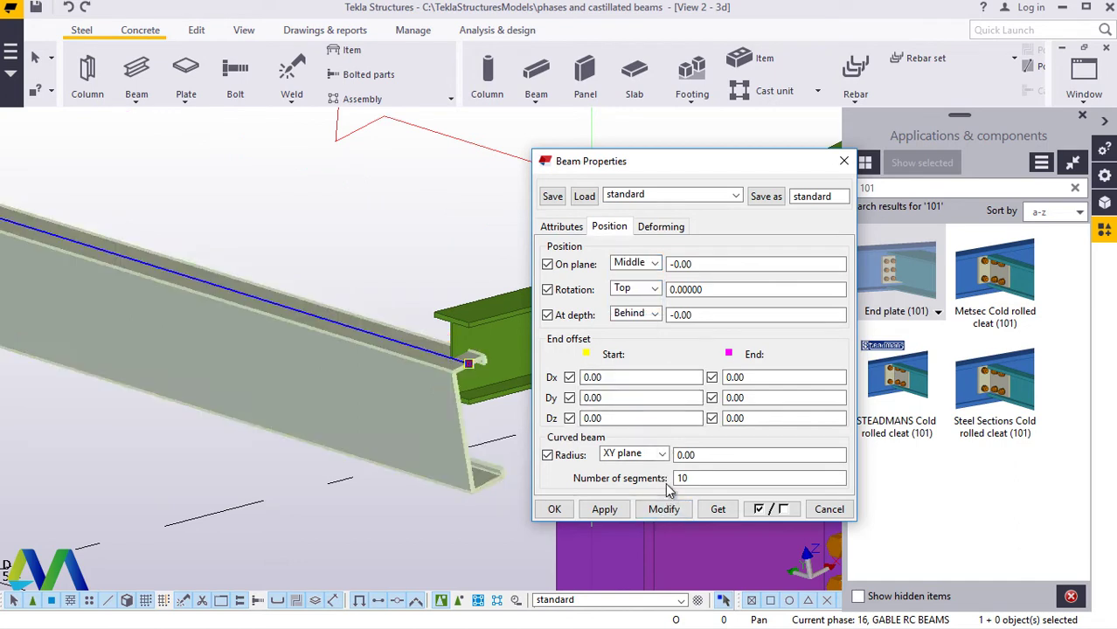
pyautogui.click(653, 314)
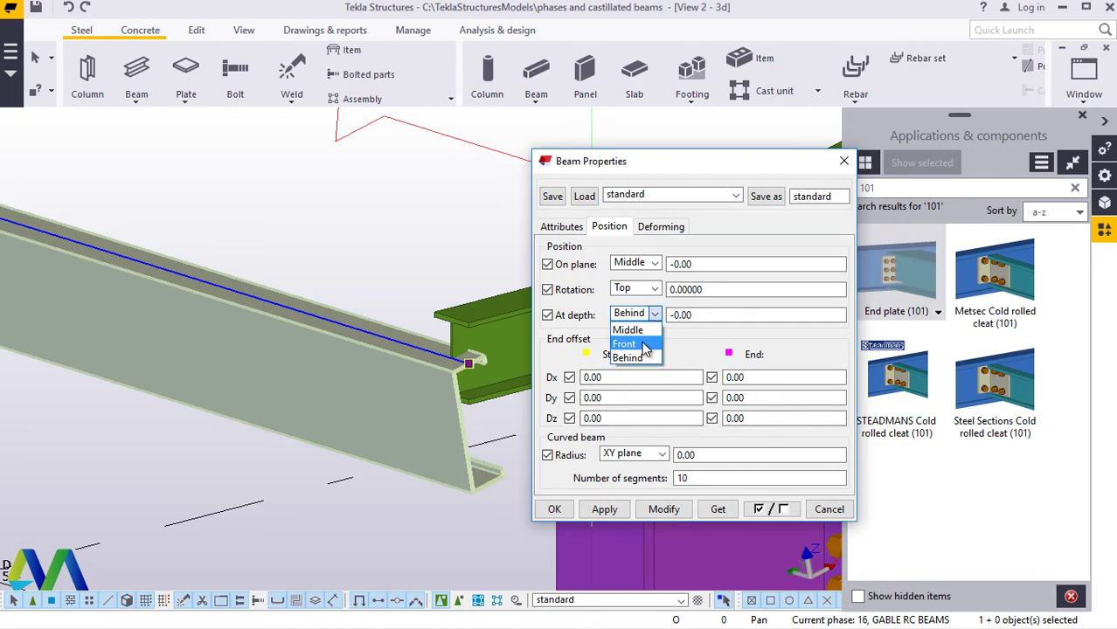
pyautogui.click(628, 330)
pyautogui.click(661, 511)
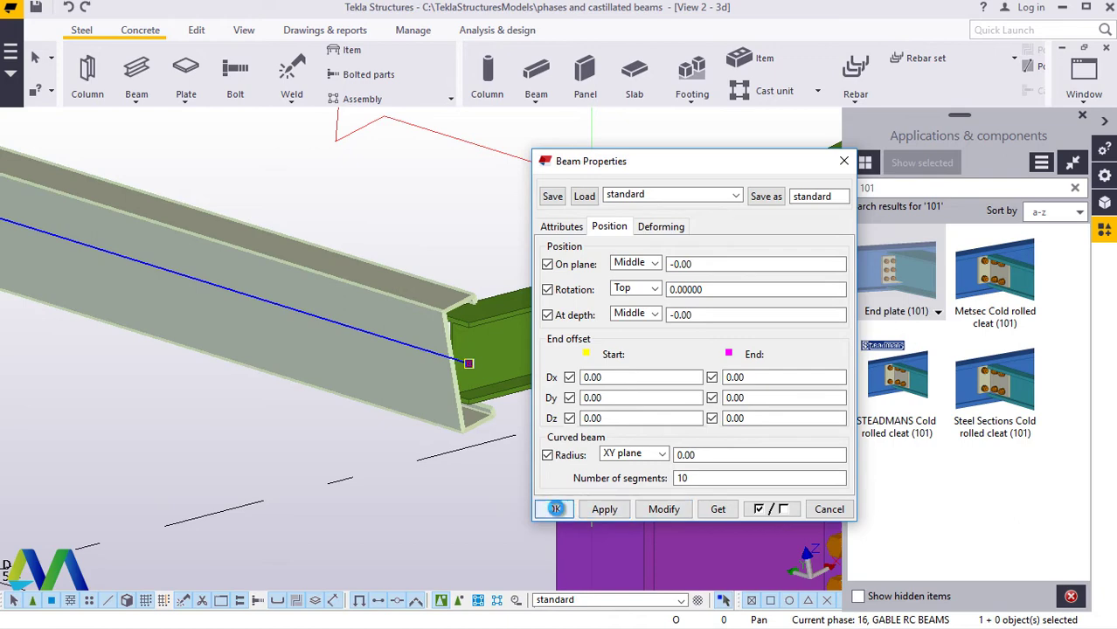
pyautogui.click(554, 510)
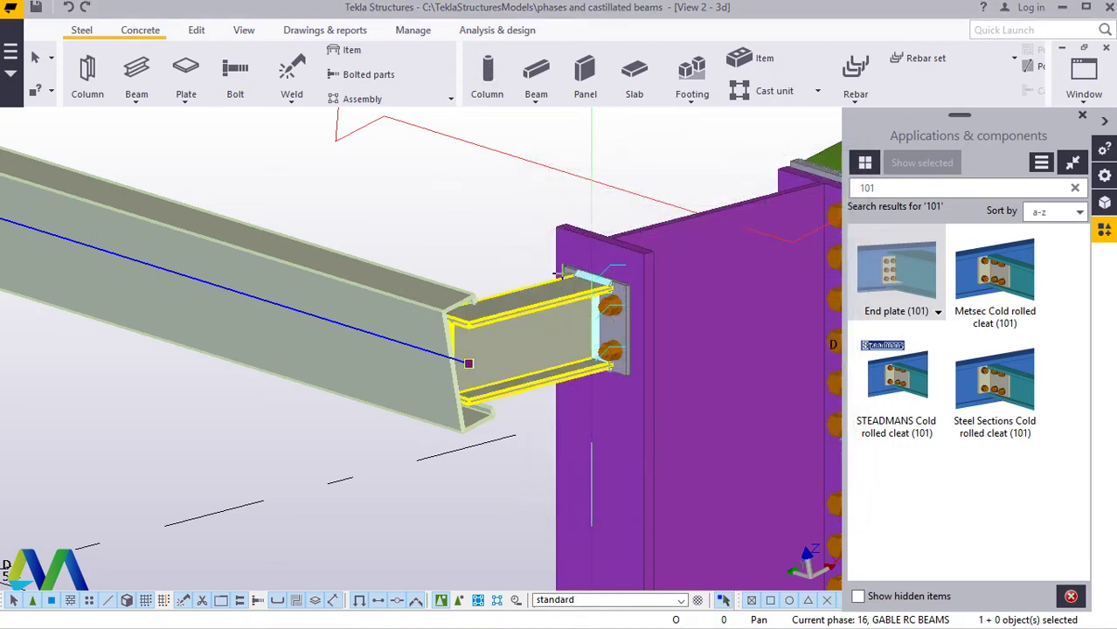
# Step: Examine how the repositioned side rail meets the short beam's free end on gridline D
pyautogui.click(562, 274)
pyautogui.keyDown('ctrl'); pyautogui.moveTo(491, 361); pyautogui.dragTo(419, 291, button='middle'); pyautogui.keyUp('ctrl')
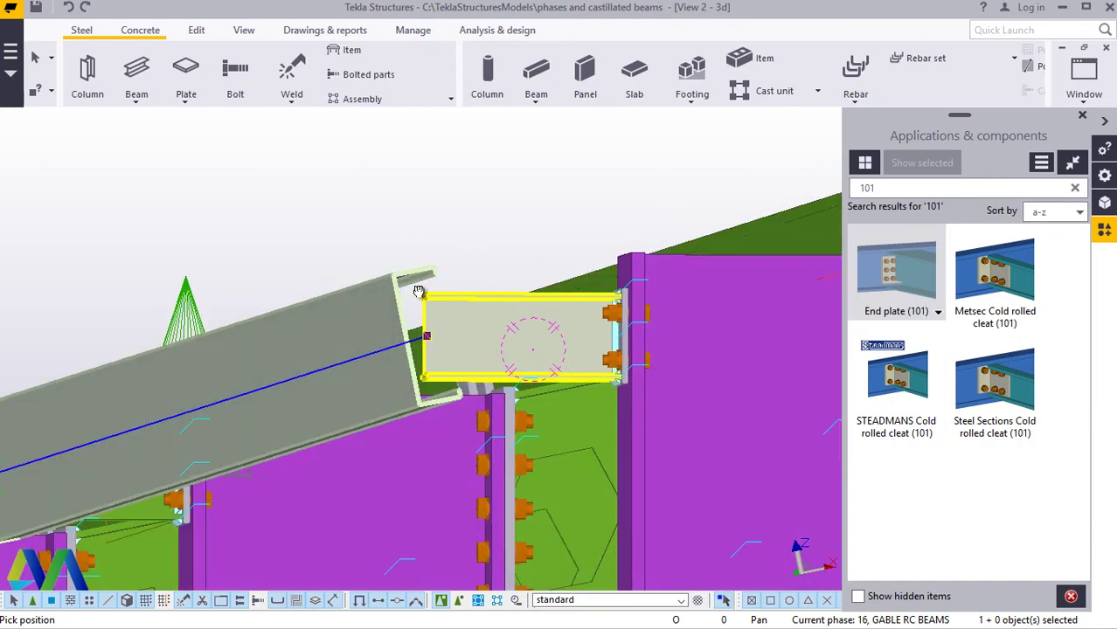
pyautogui.keyDown('ctrl'); pyautogui.moveTo(233, 312); pyautogui.dragTo(341, 314, button='middle'); pyautogui.keyUp('ctrl')
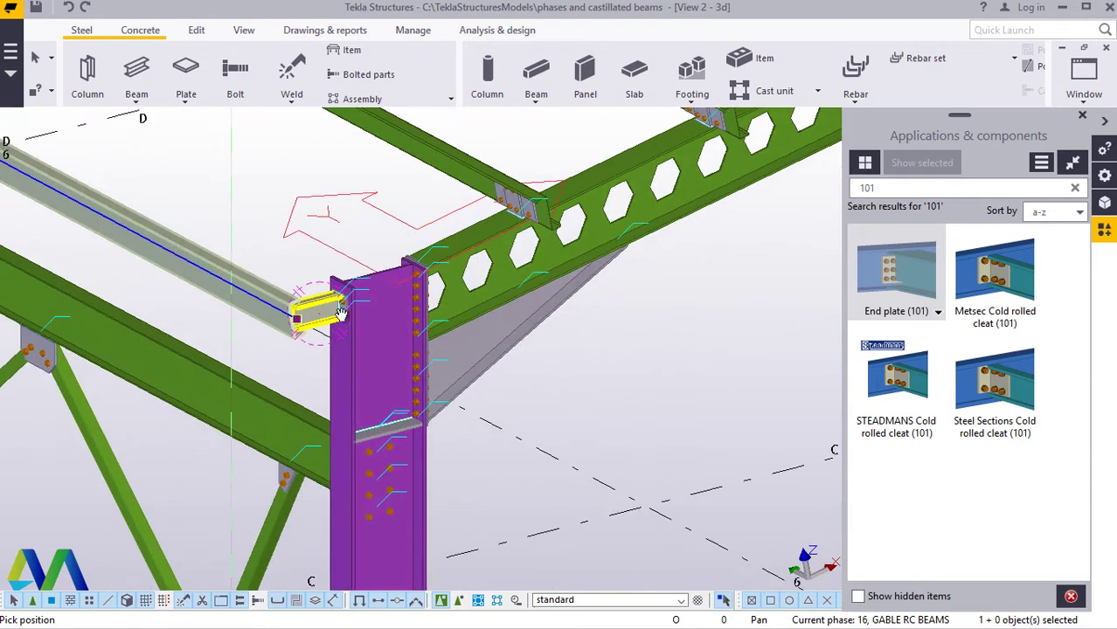
pyautogui.scroll(10, 341, 315)
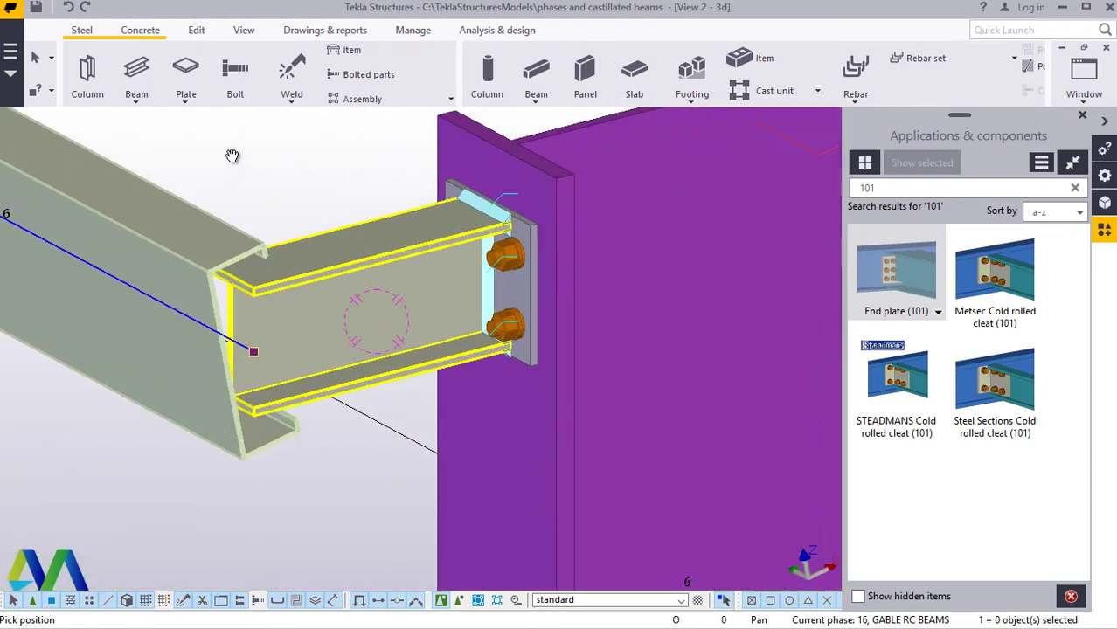
pyautogui.rightClick(231, 156)
pyautogui.click(282, 164)
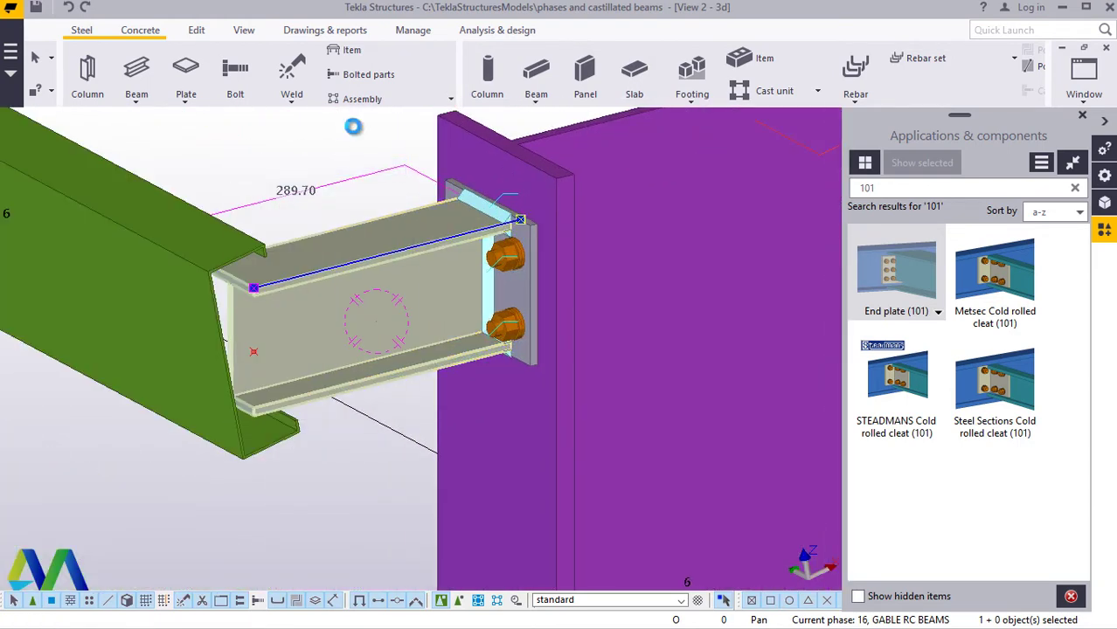
pyautogui.click(354, 131)
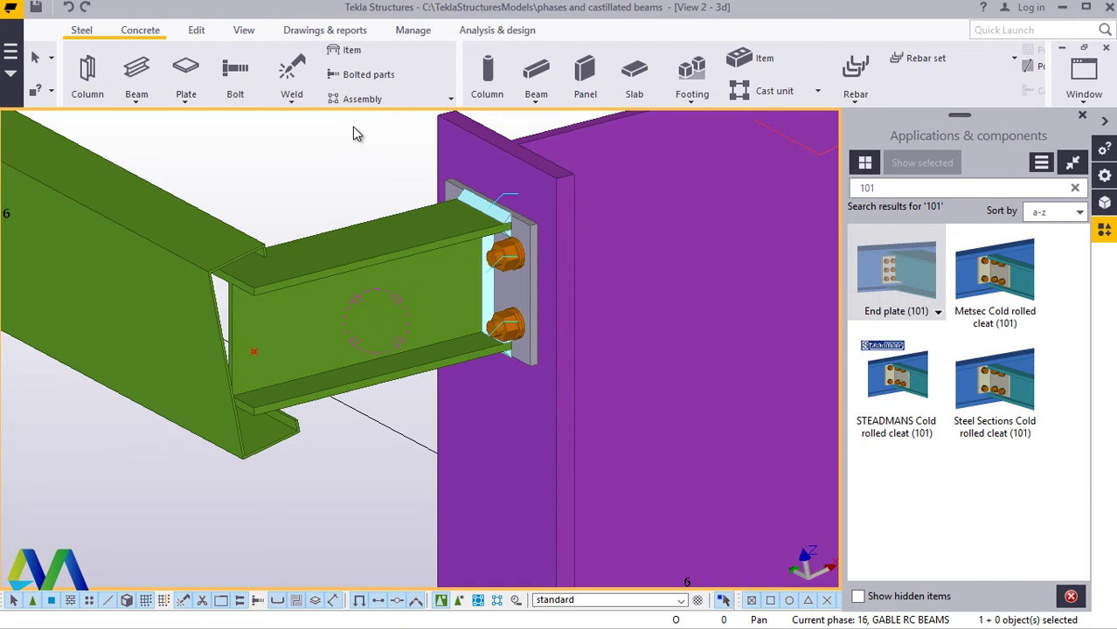
pyautogui.click(745, 323)
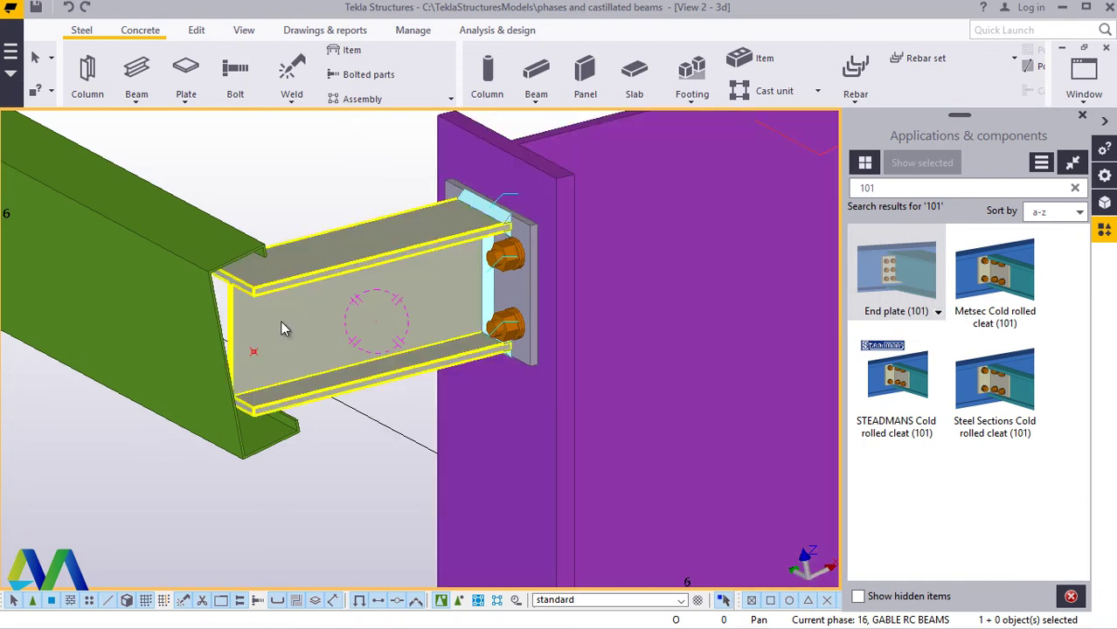
pyautogui.click(180, 348)
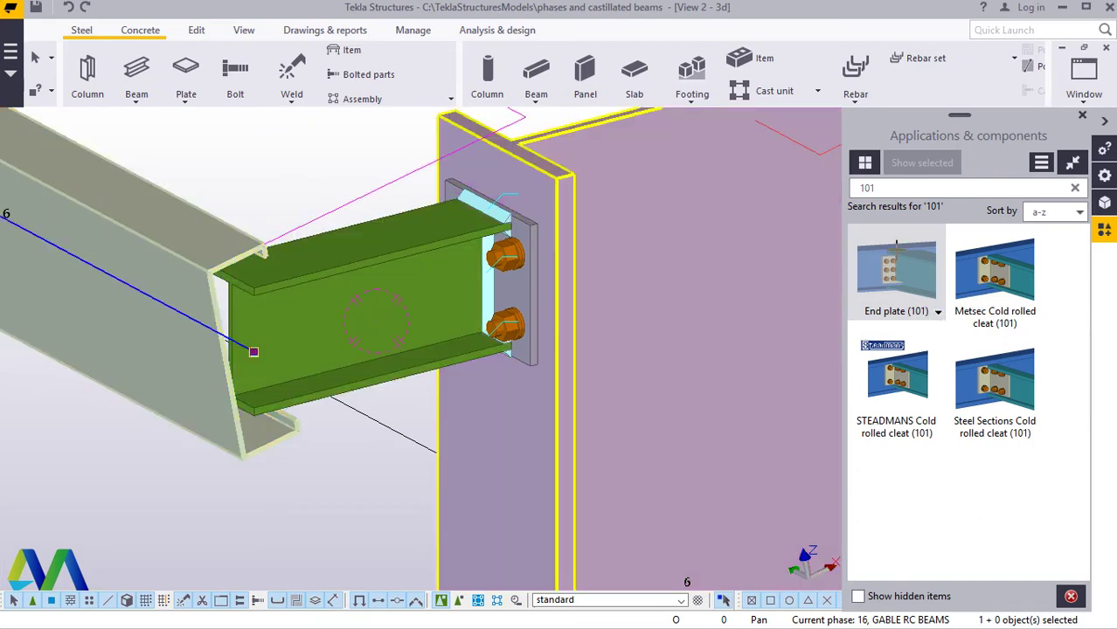
pyautogui.click(896, 246)
pyautogui.click(298, 169)
pyautogui.rightClick(302, 170)
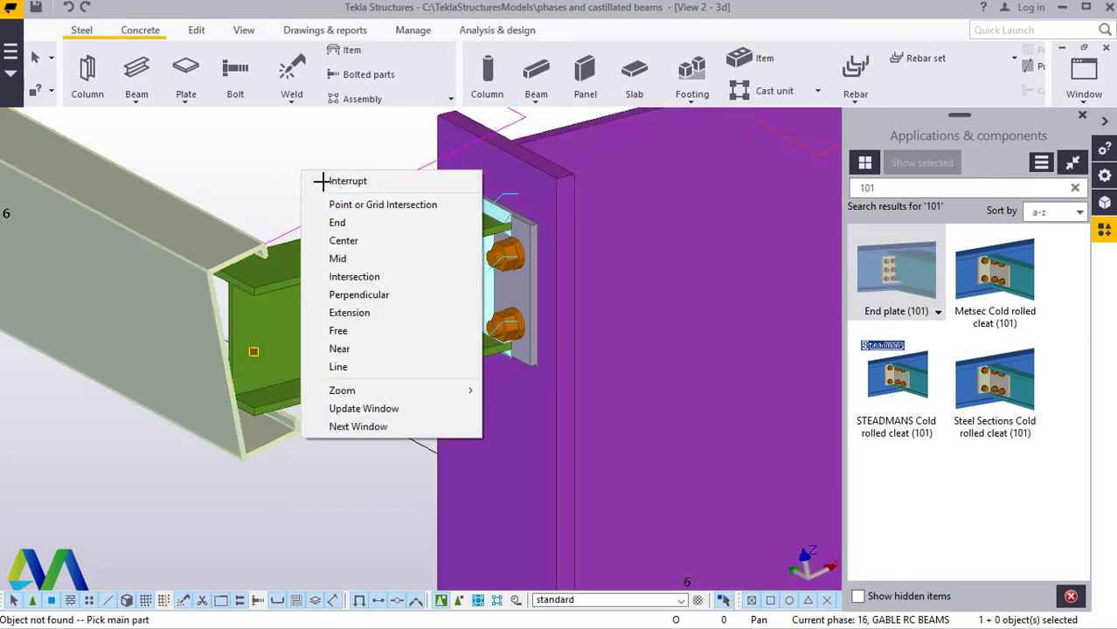
pyautogui.click(322, 181)
pyautogui.click(324, 173)
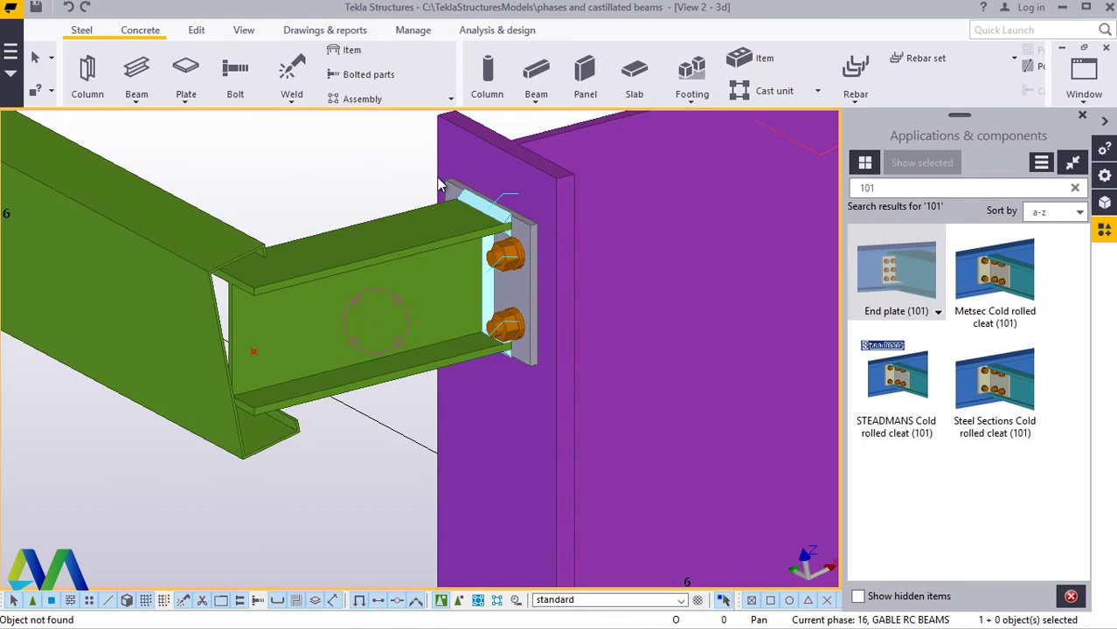
pyautogui.click(441, 185)
# Step: Apply End plate (101) on gridline D with the side rail as main part and the short beam as secondary part
pyautogui.click(897, 277)
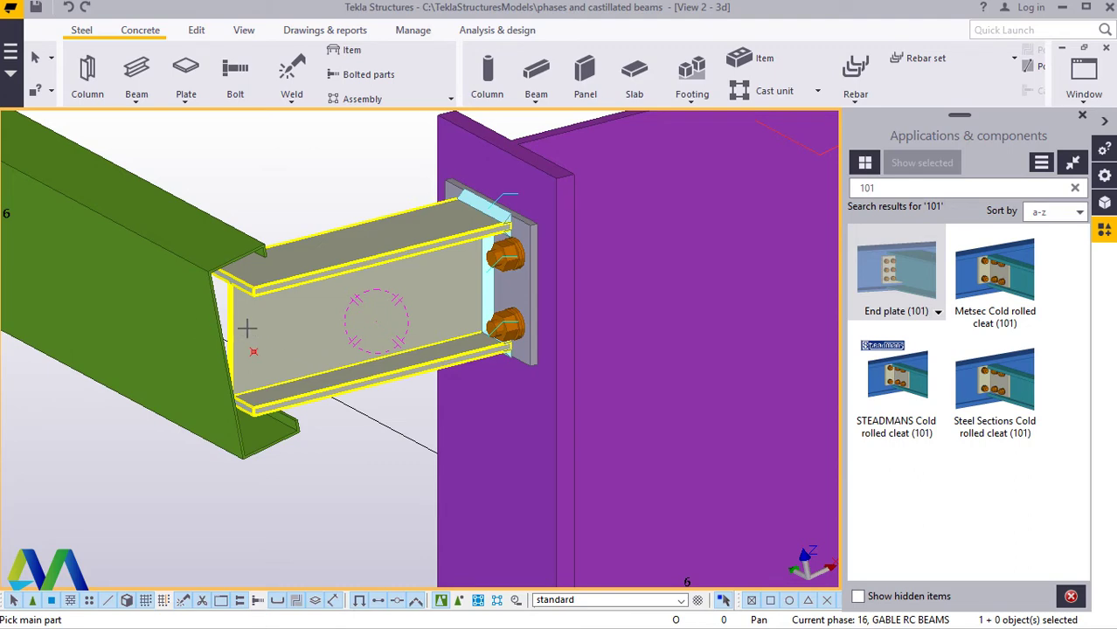
pyautogui.click(200, 324)
pyautogui.click(263, 321)
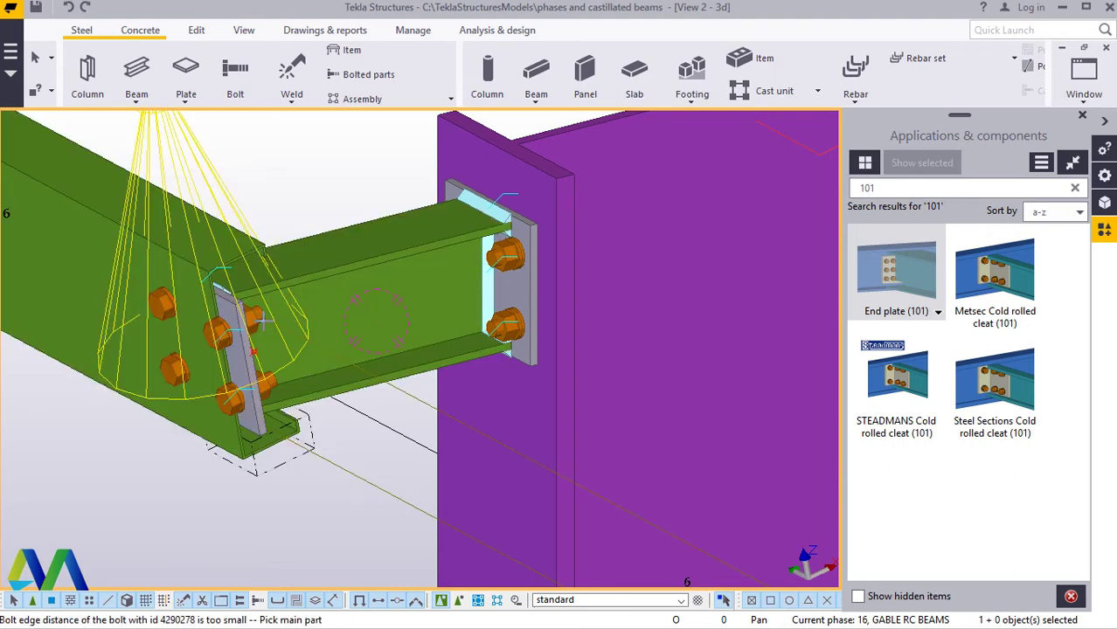
pyautogui.rightClick(300, 154)
pyautogui.click(345, 169)
# Step: Set the side rail's start end offset Dx to -300 to extend it past the short beam on gridline D
pyautogui.scroll(4, 240, 341)
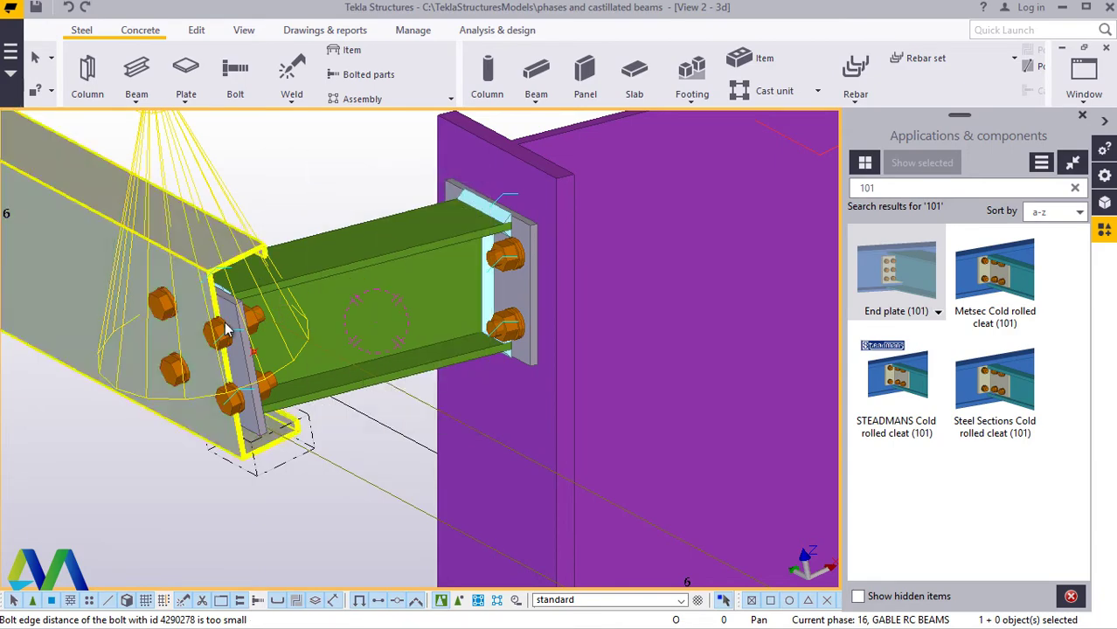
pyautogui.scroll(-5, 338, 366)
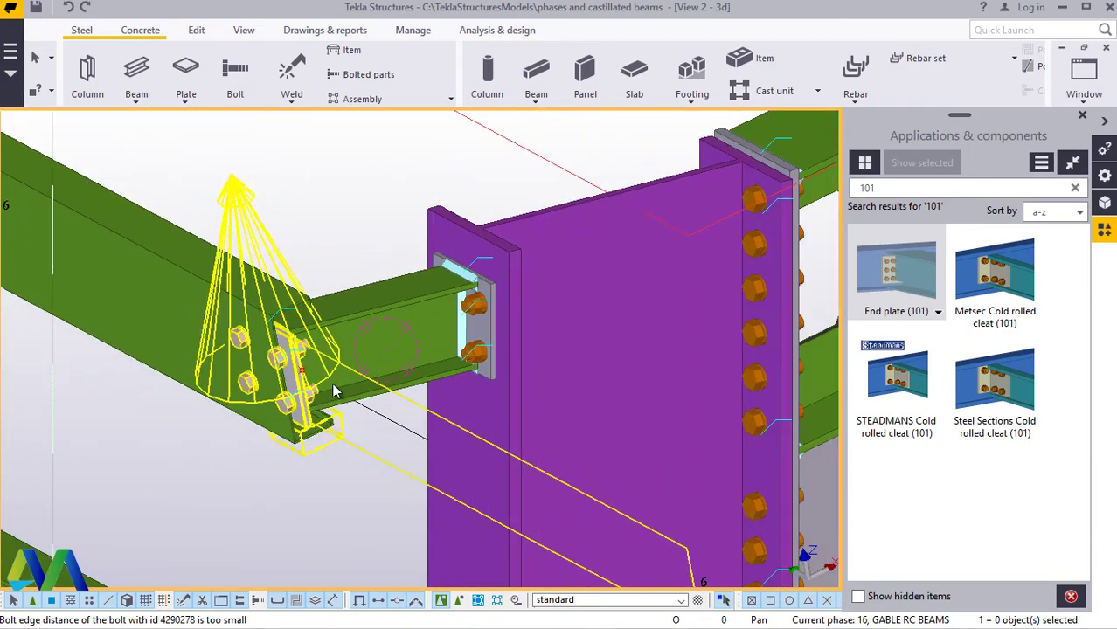
pyautogui.scroll(-4, 365, 395)
pyautogui.scroll(4, 358, 393)
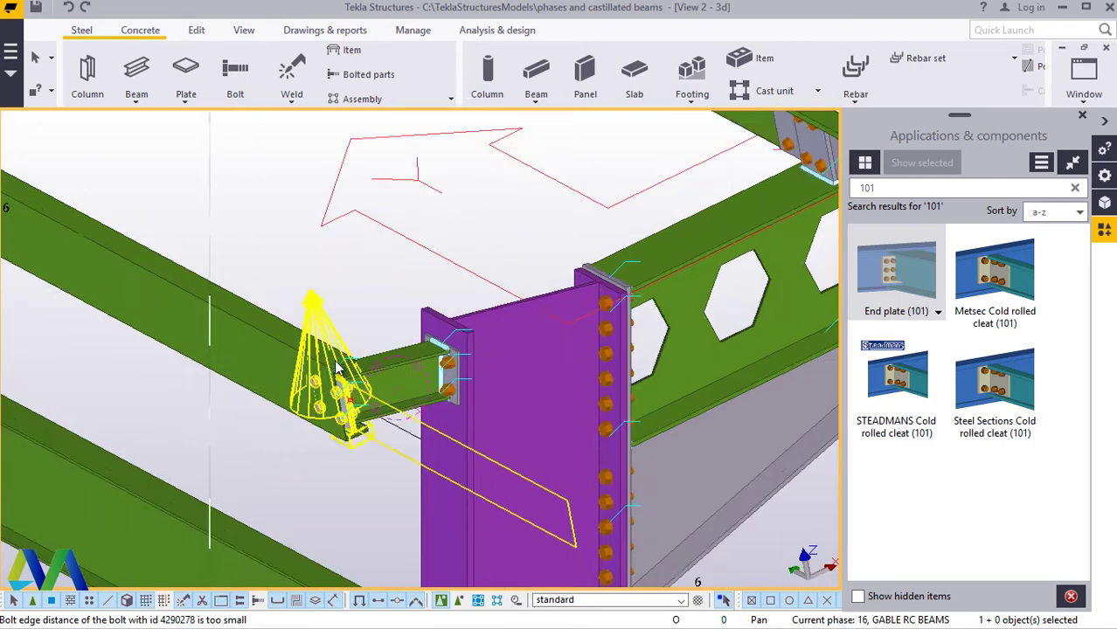
pyautogui.scroll(1, 359, 394)
pyautogui.scroll(1, 366, 404)
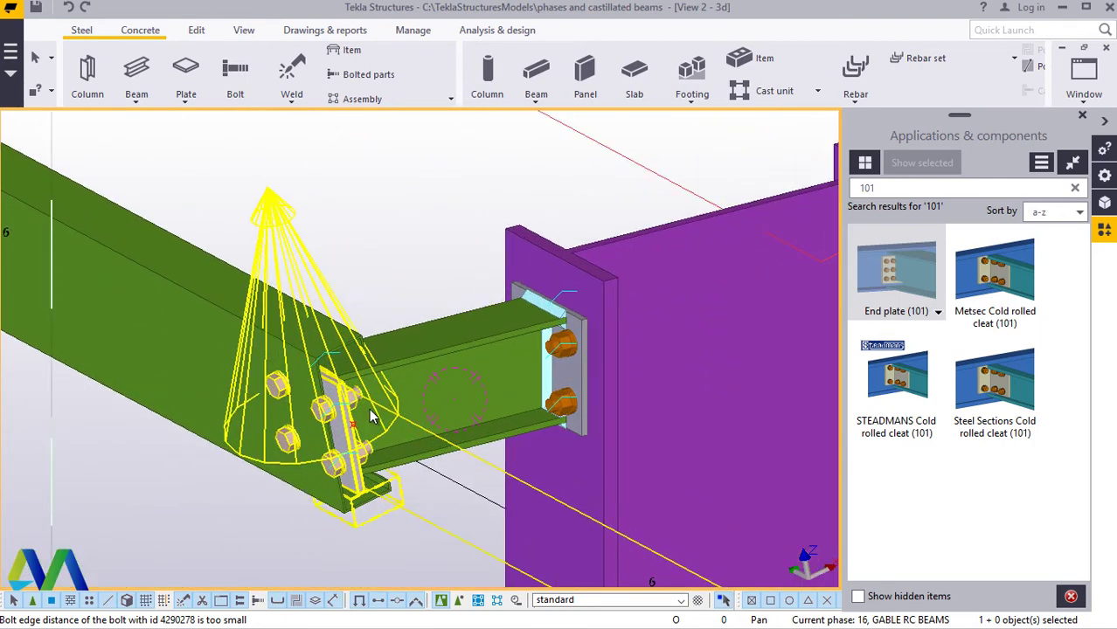
pyautogui.scroll(1, 373, 384)
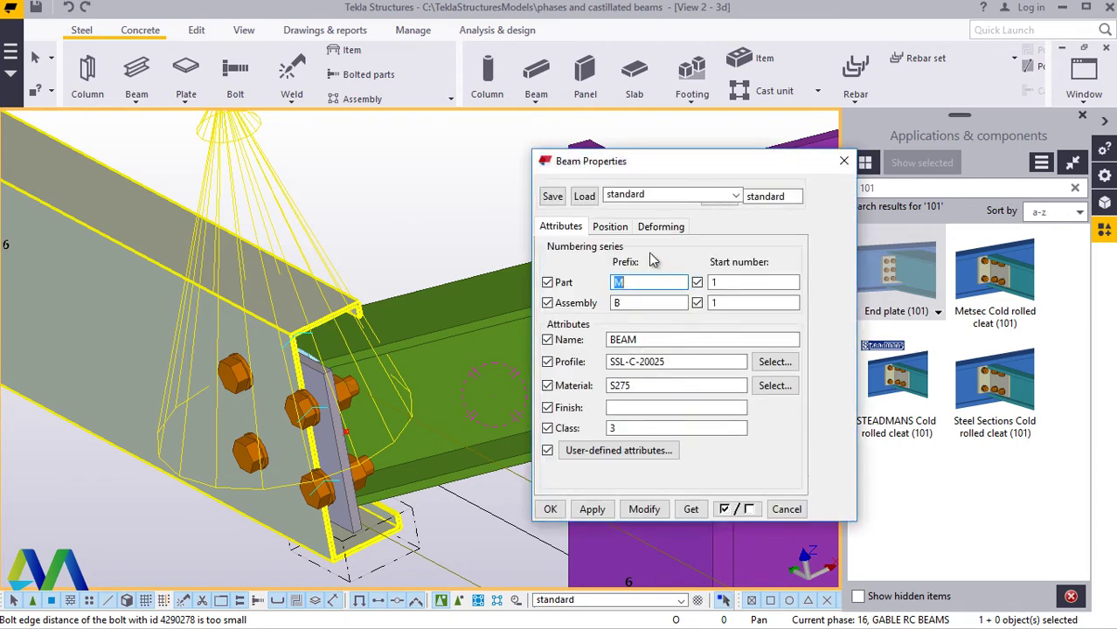
pyautogui.click(610, 228)
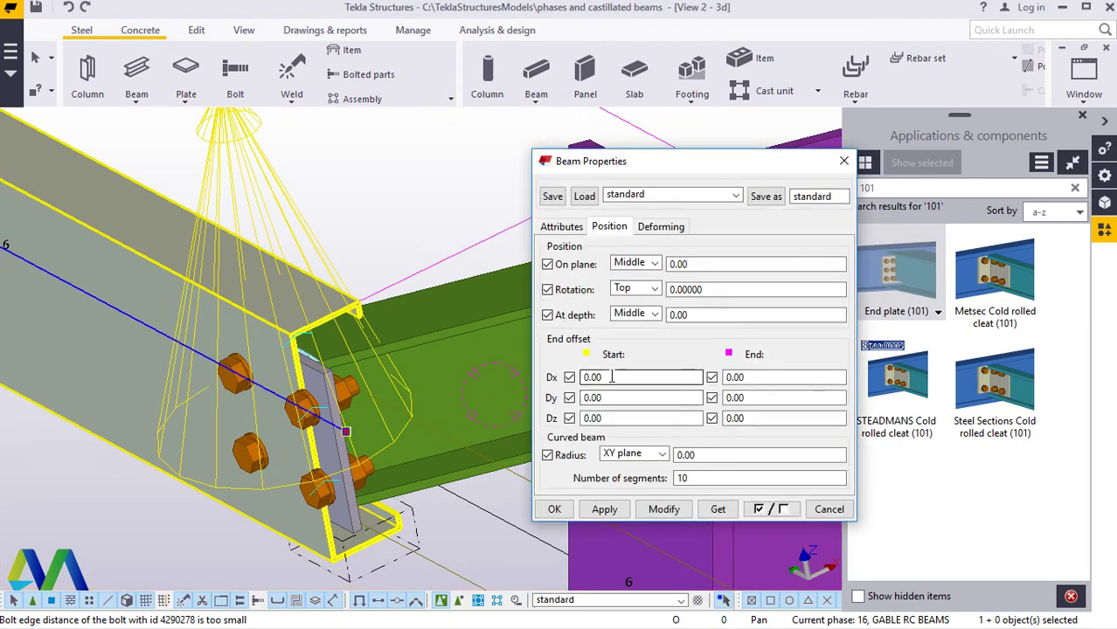
pyautogui.moveTo(616, 377); pyautogui.dragTo(559, 377)
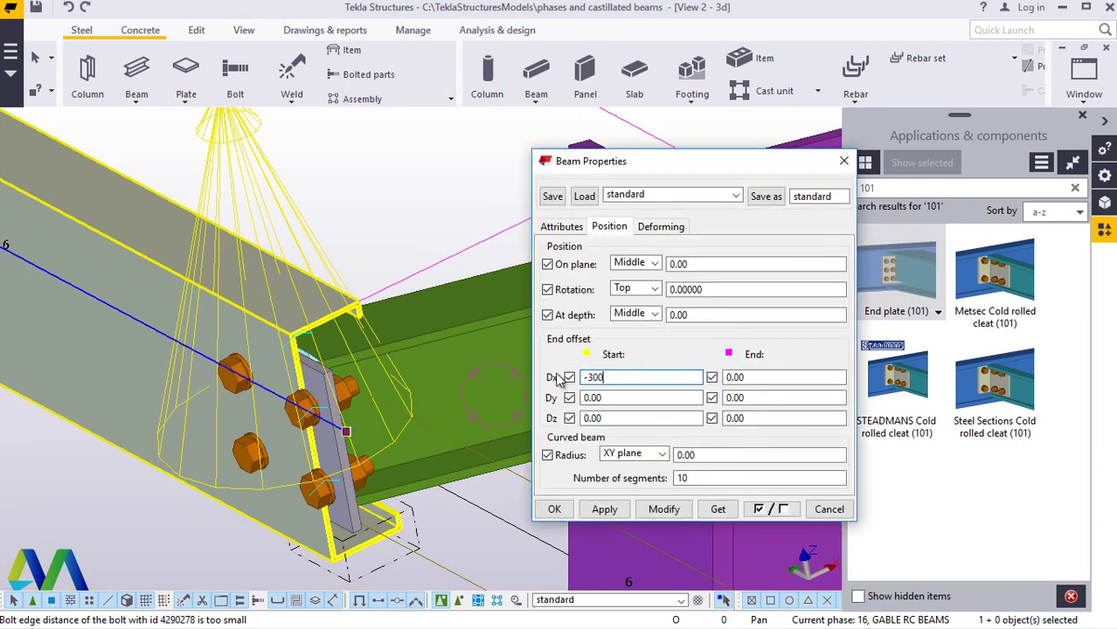
pyautogui.write('-300')
pyautogui.click(665, 511)
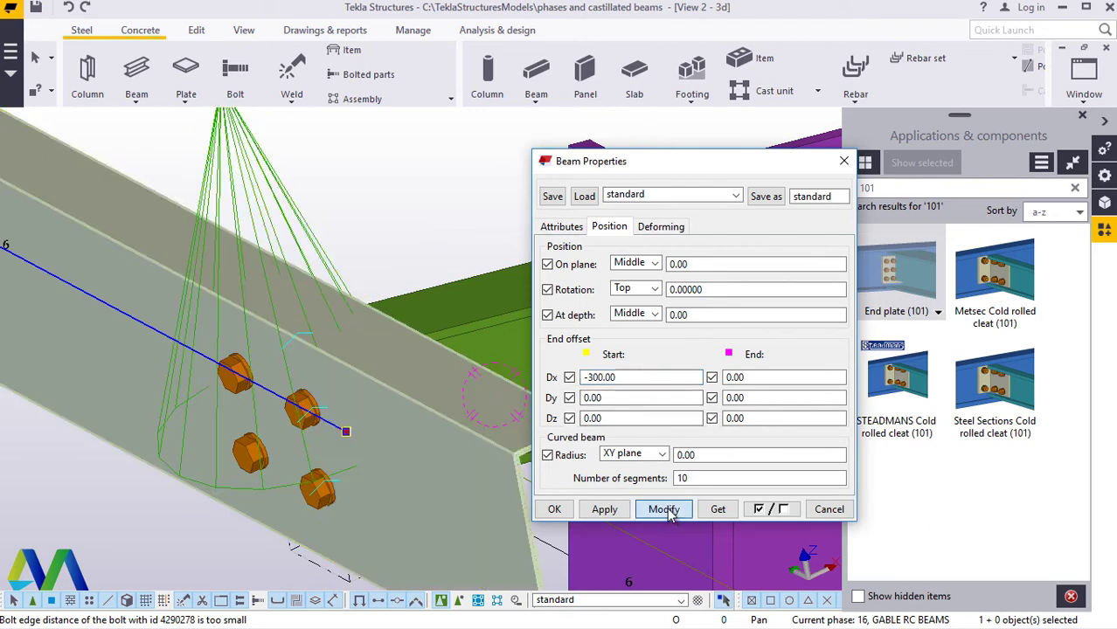
pyautogui.click(608, 510)
pyautogui.click(554, 508)
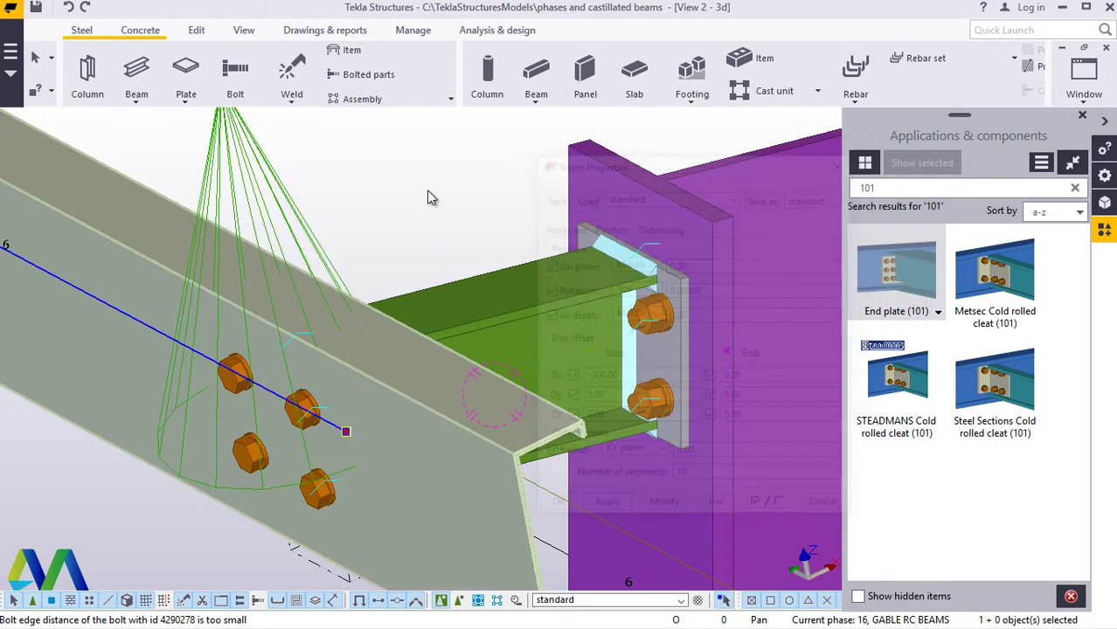
# Step: Check the extended rail end on gridline D and undo the end offset change
pyautogui.click(425, 185)
pyautogui.scroll(-5, 310, 279)
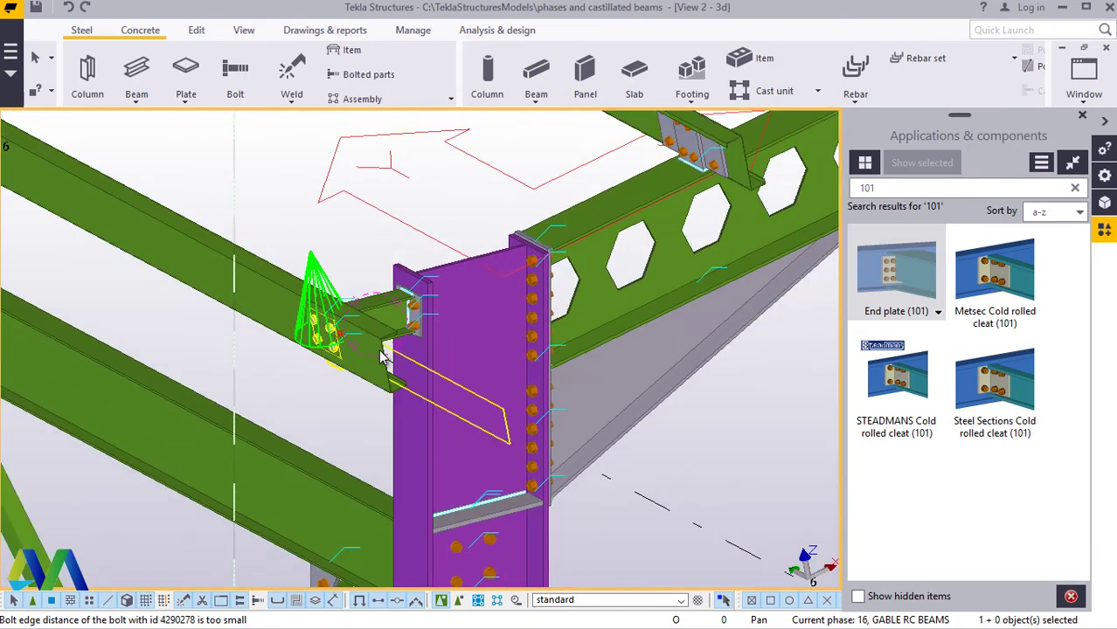
pyautogui.click(382, 349)
pyautogui.scroll(3, 376, 347)
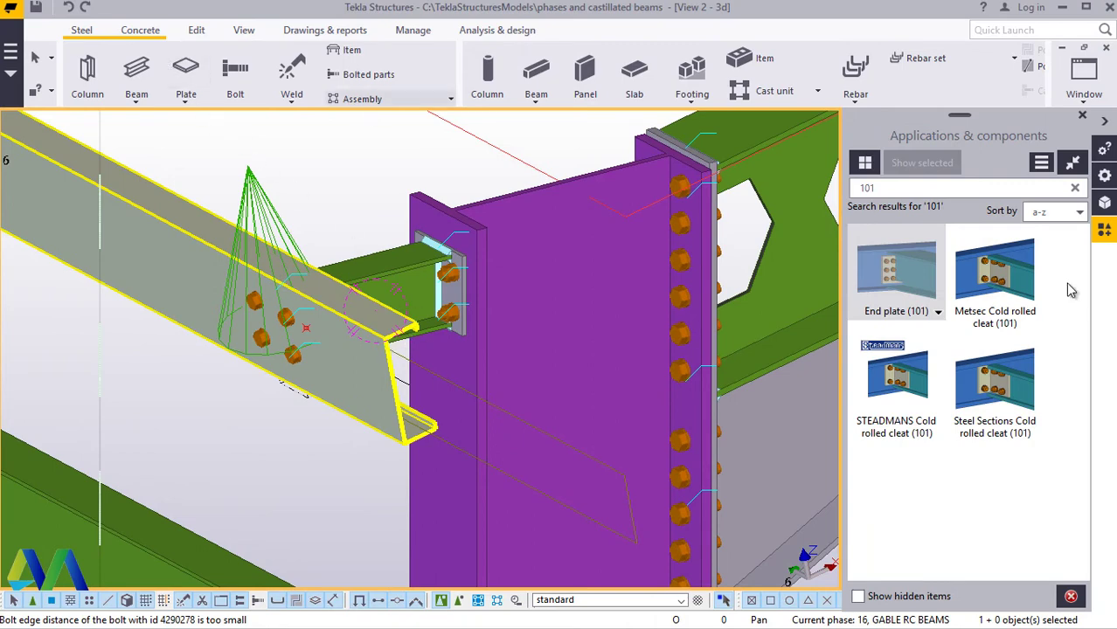
pyautogui.press('Escape')
pyautogui.click(69, 9)
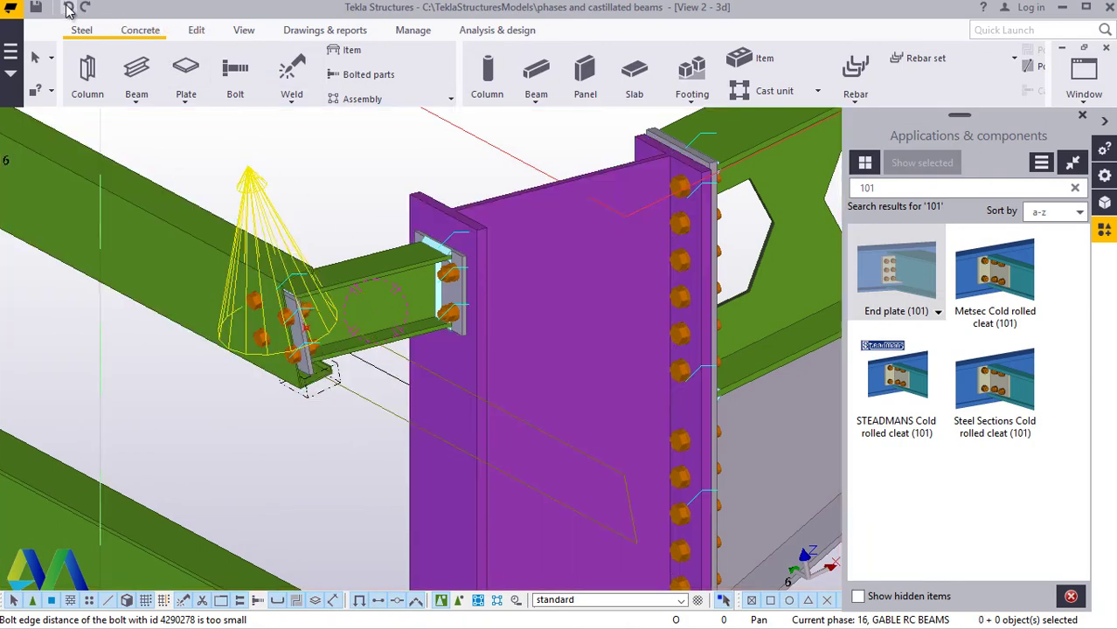
pyautogui.scroll(-5, 208, 394)
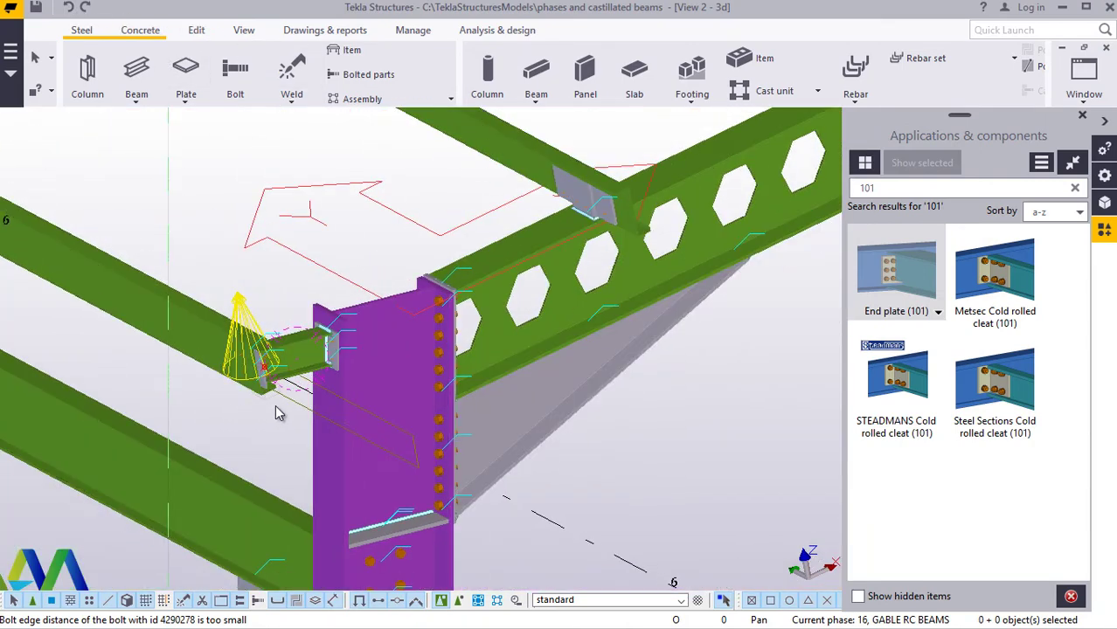
pyautogui.scroll(-3, 428, 435)
pyautogui.scroll(2, 96, 263)
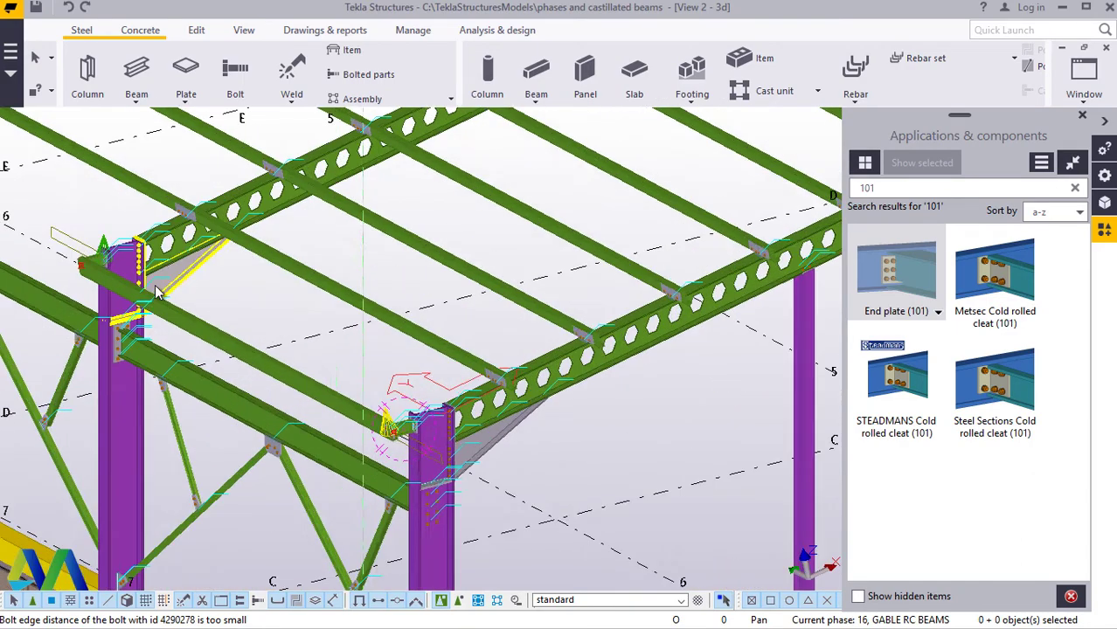
# Step: Delete the short beam behind the side rail's far end at the column on gridline E
pyautogui.scroll(6, 86, 273)
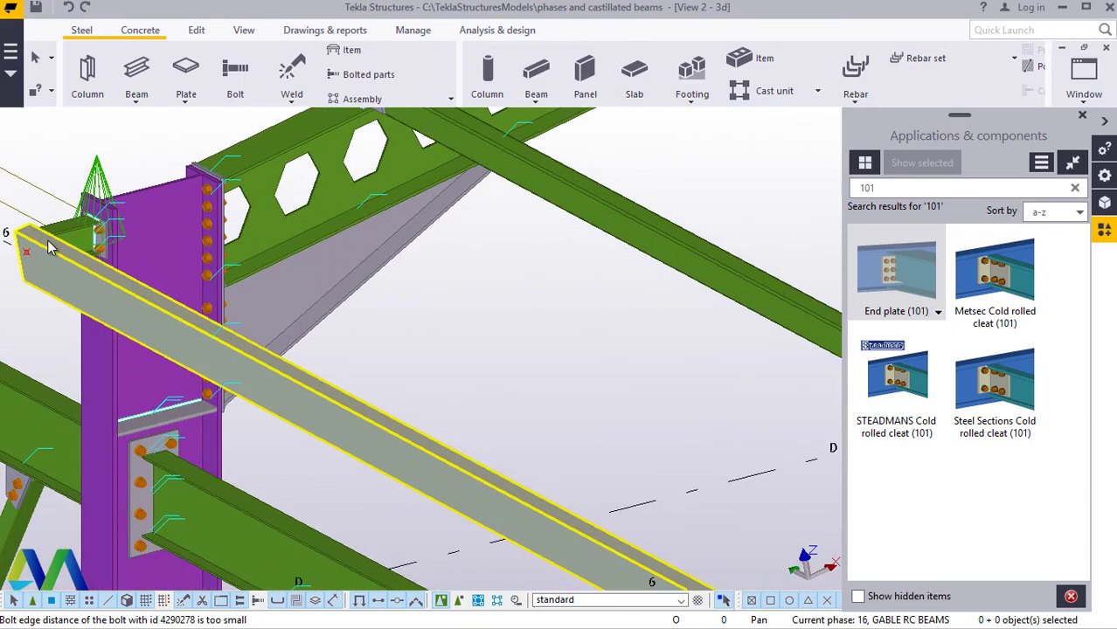
pyautogui.scroll(3, 39, 236)
pyautogui.scroll(-1, 148, 279)
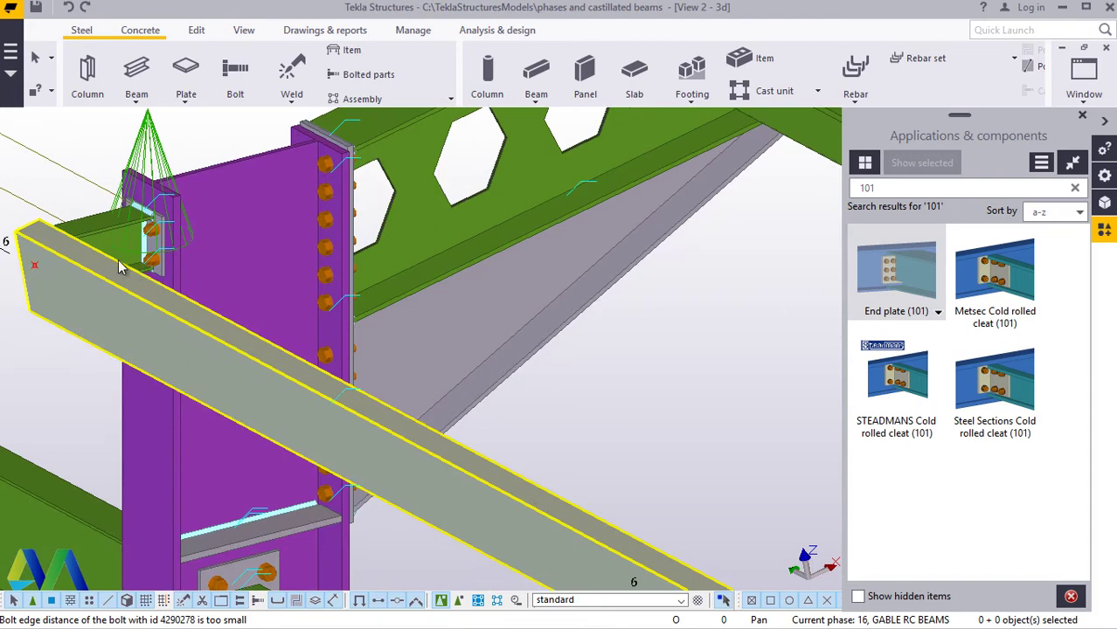
pyautogui.scroll(-2, 118, 259)
pyautogui.scroll(3, 82, 255)
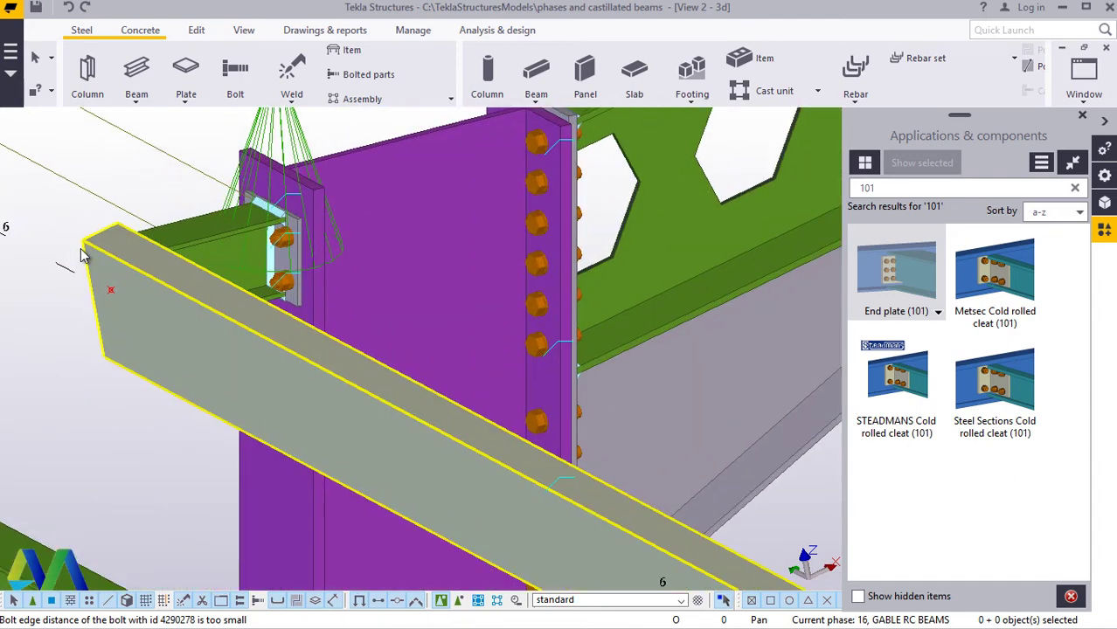
pyautogui.click(249, 227)
pyautogui.rightClick(249, 227)
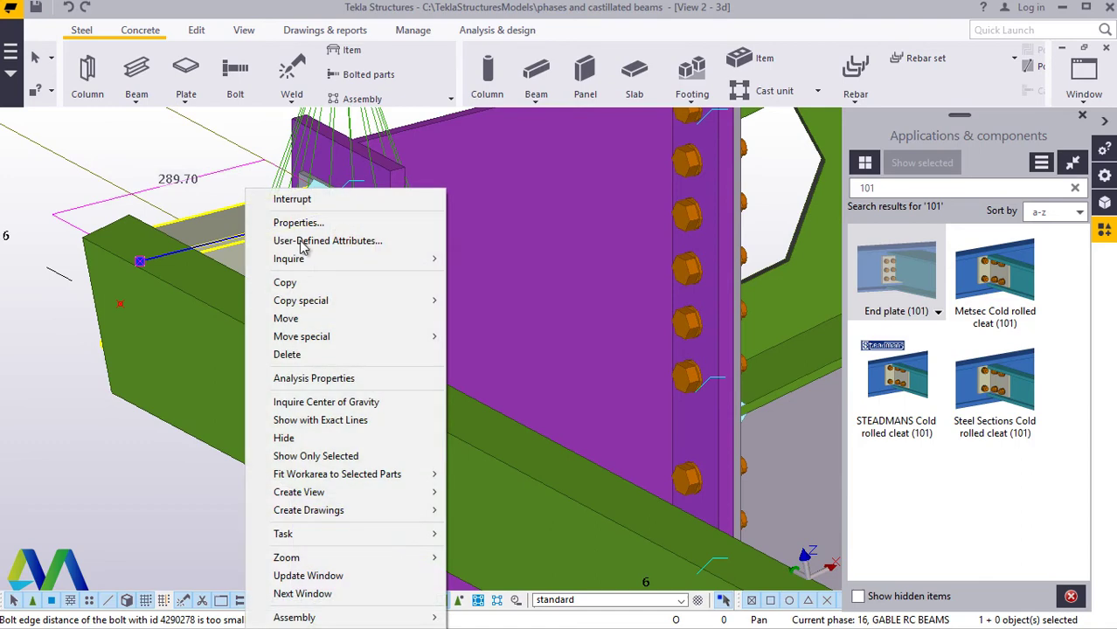
pyautogui.click(293, 355)
pyautogui.scroll(-3, 102, 250)
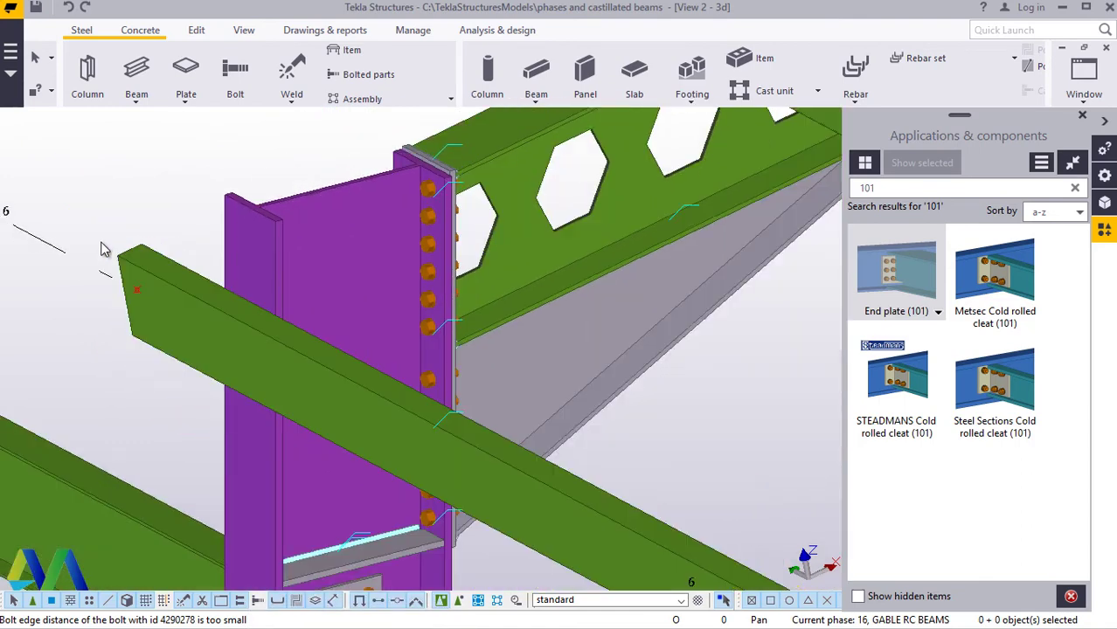
# Step: Set the work plane at the lower end of the ridge end plate joint on gridline D's castellated rafters
pyautogui.scroll(-5, 103, 234)
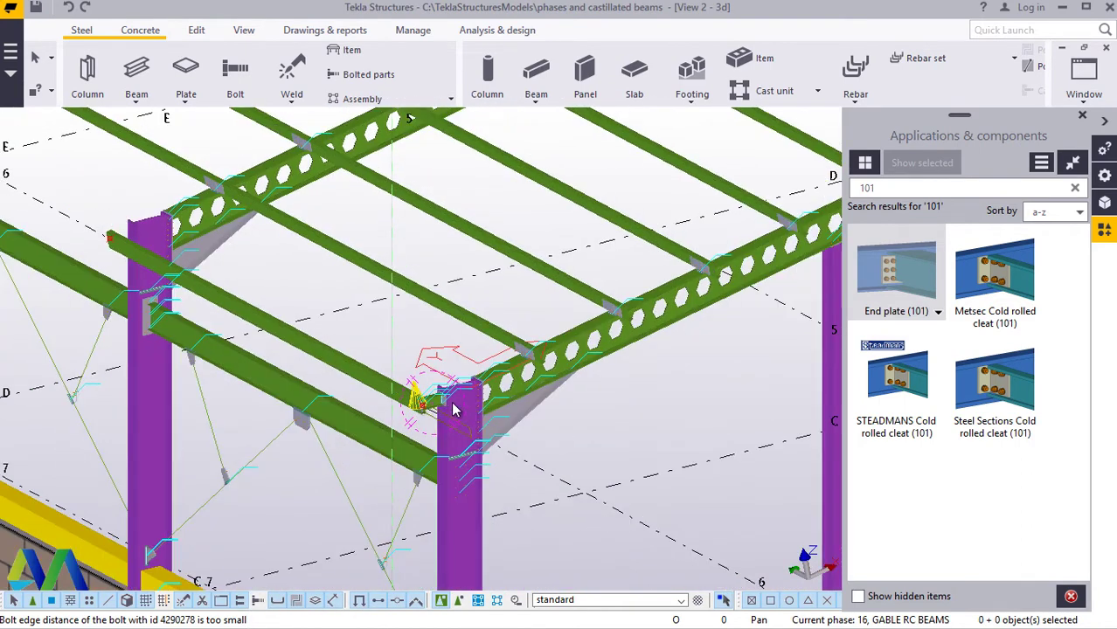
pyautogui.scroll(4, 454, 409)
pyautogui.scroll(-5, 149, 385)
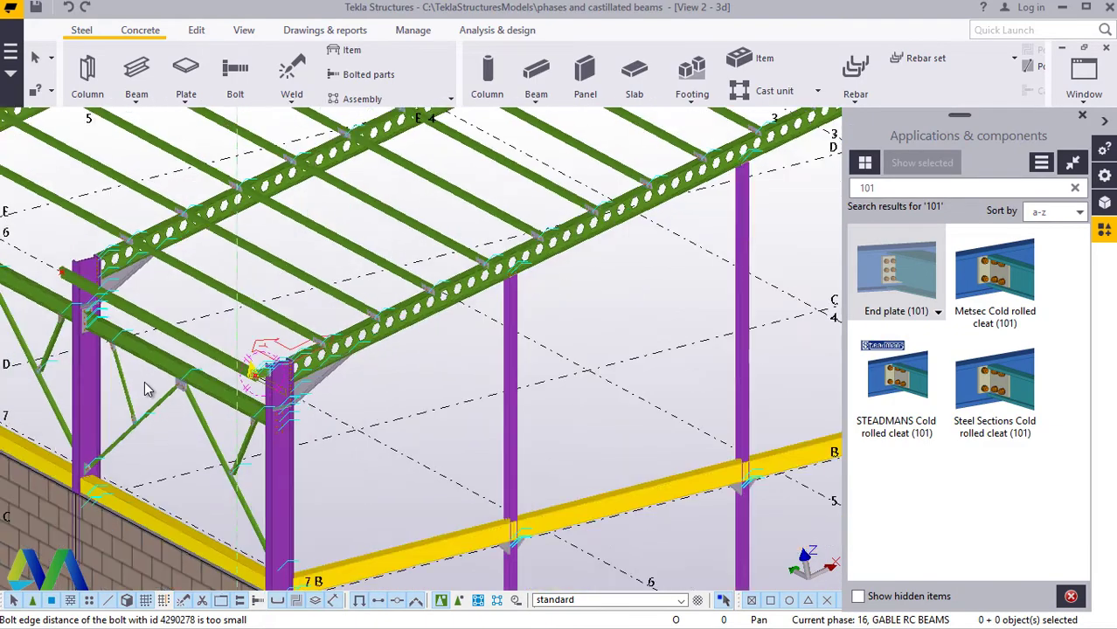
pyautogui.scroll(1, 151, 389)
pyautogui.scroll(-2, 559, 262)
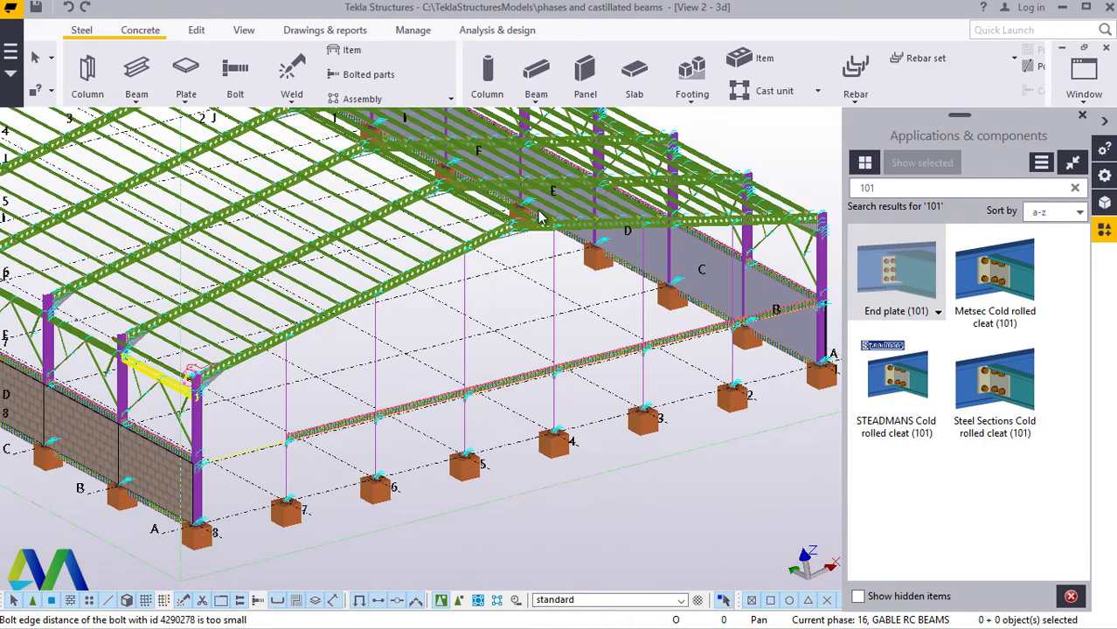
pyautogui.scroll(5, 529, 223)
pyautogui.scroll(4, 453, 273)
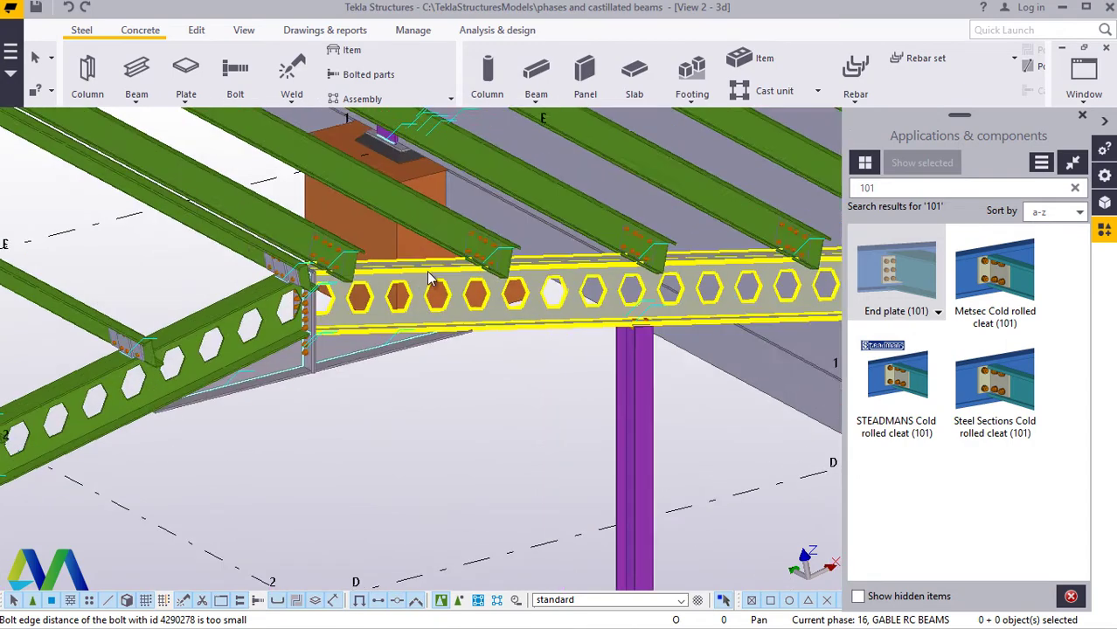
pyautogui.scroll(3, 247, 404)
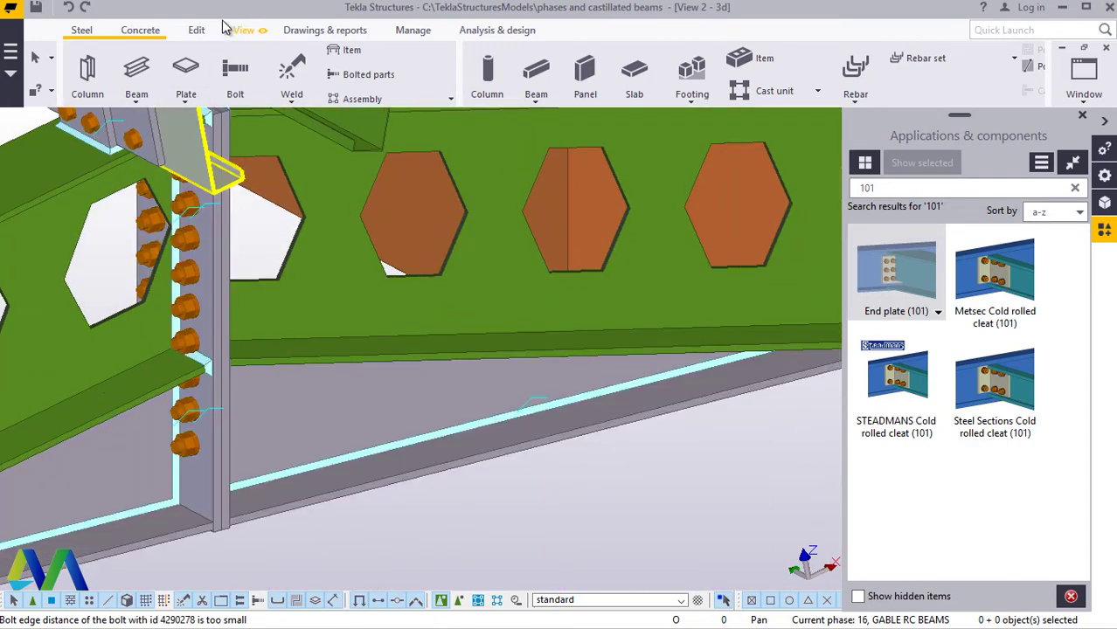
pyautogui.click(240, 33)
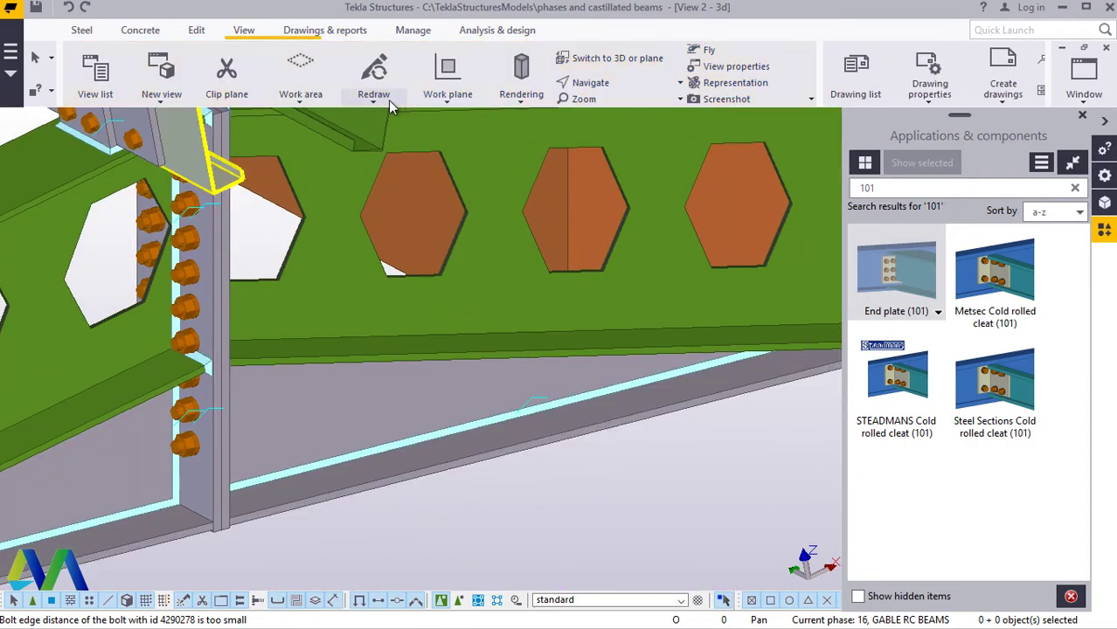
pyautogui.click(444, 98)
pyautogui.click(465, 139)
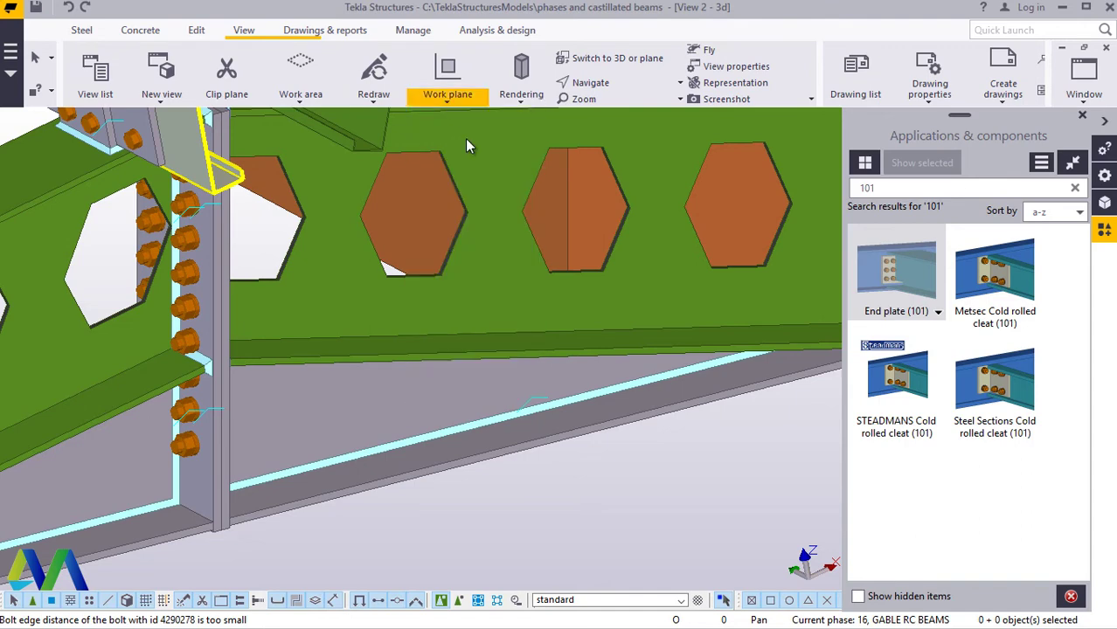
pyautogui.click(223, 537)
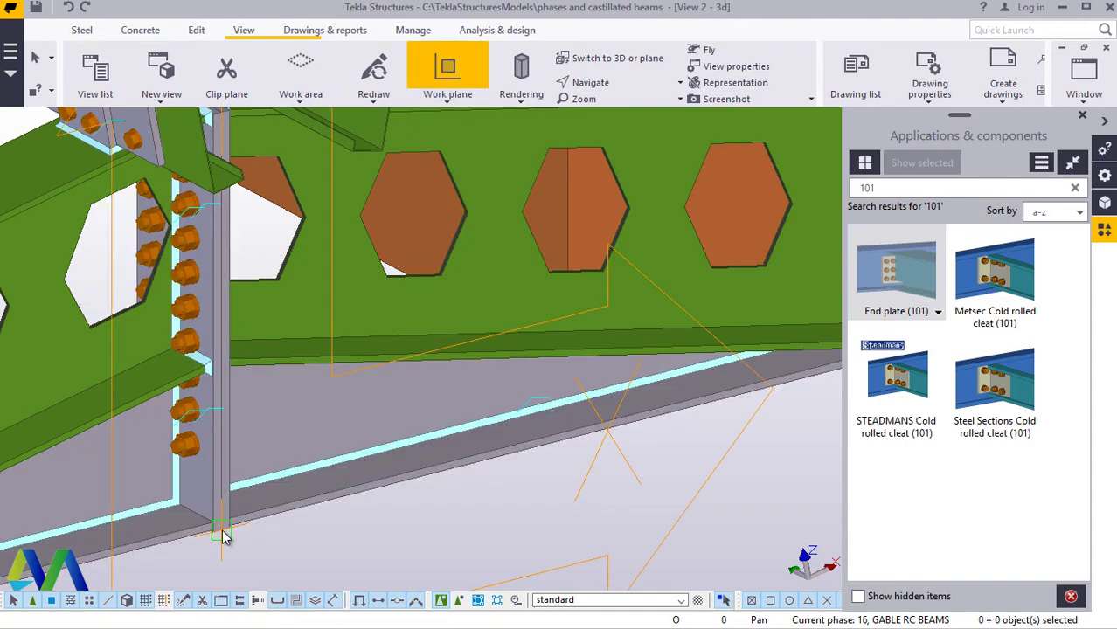
pyautogui.rightClick(221, 531)
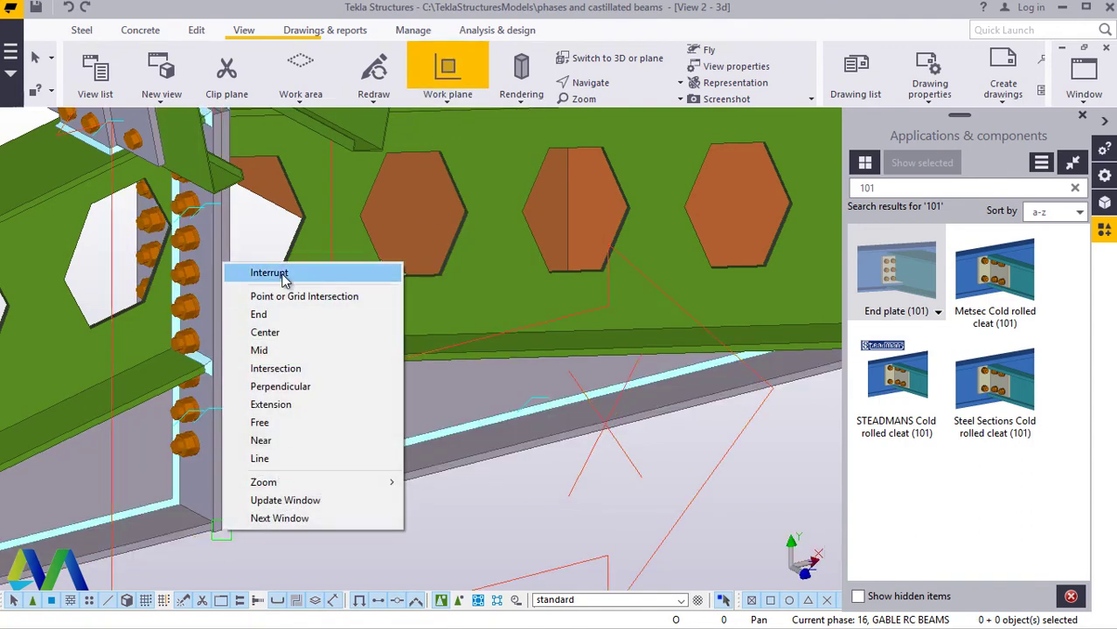
pyautogui.click(269, 272)
# Step: Select the side rail, the short beam and their end plate connections at the eaves column on gridline D
pyautogui.scroll(-6, 428, 317)
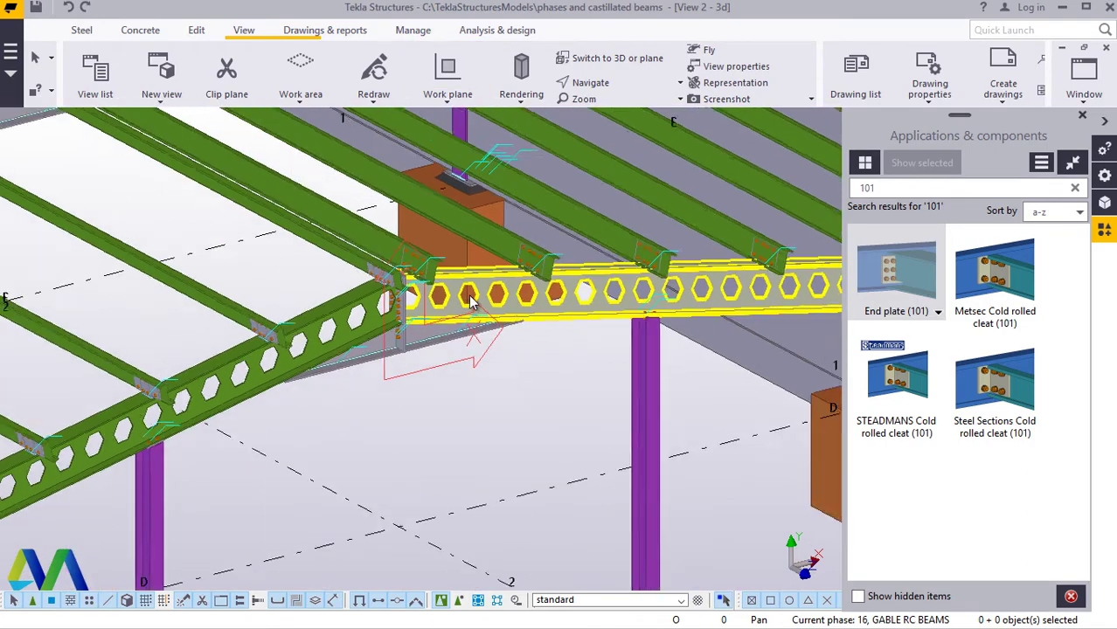
pyautogui.scroll(-5, 472, 302)
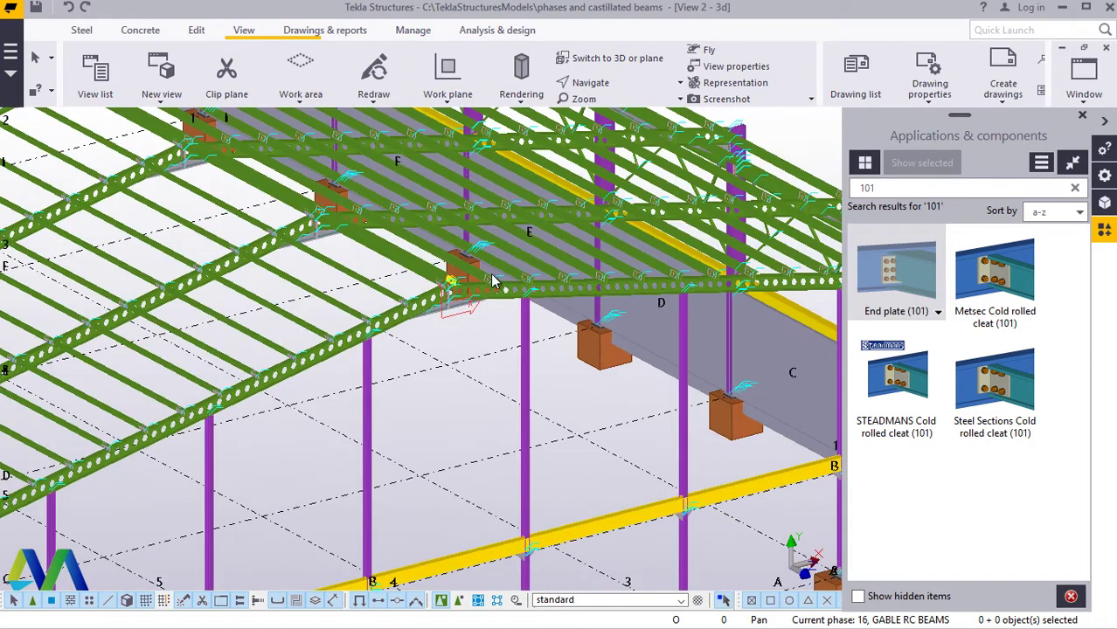
pyautogui.scroll(-3, 494, 281)
pyautogui.scroll(6, 210, 421)
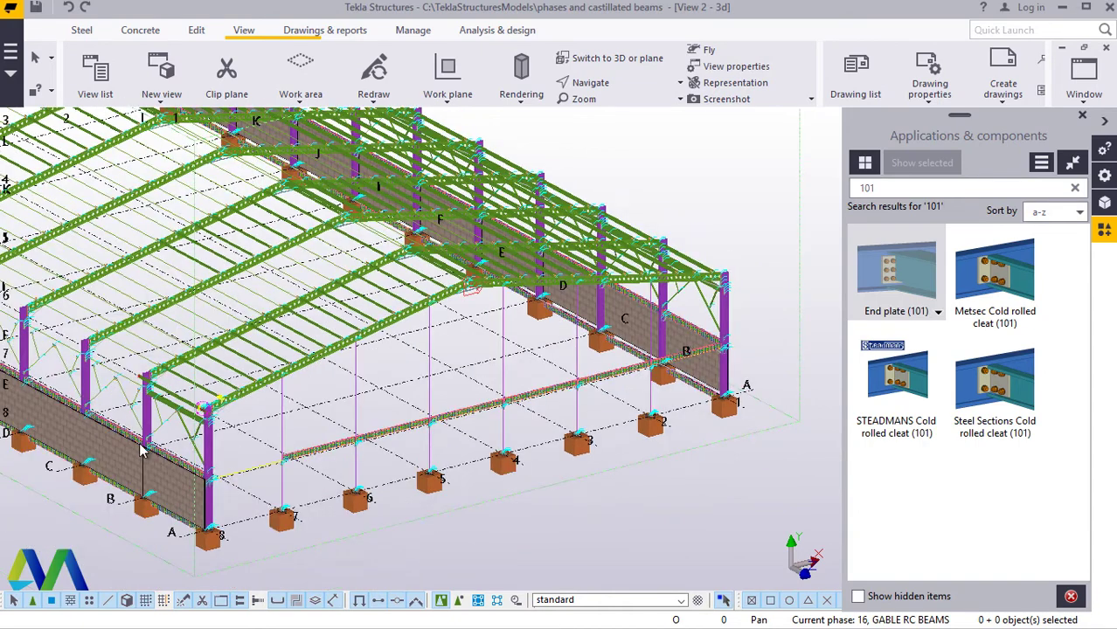
pyautogui.scroll(6, 212, 402)
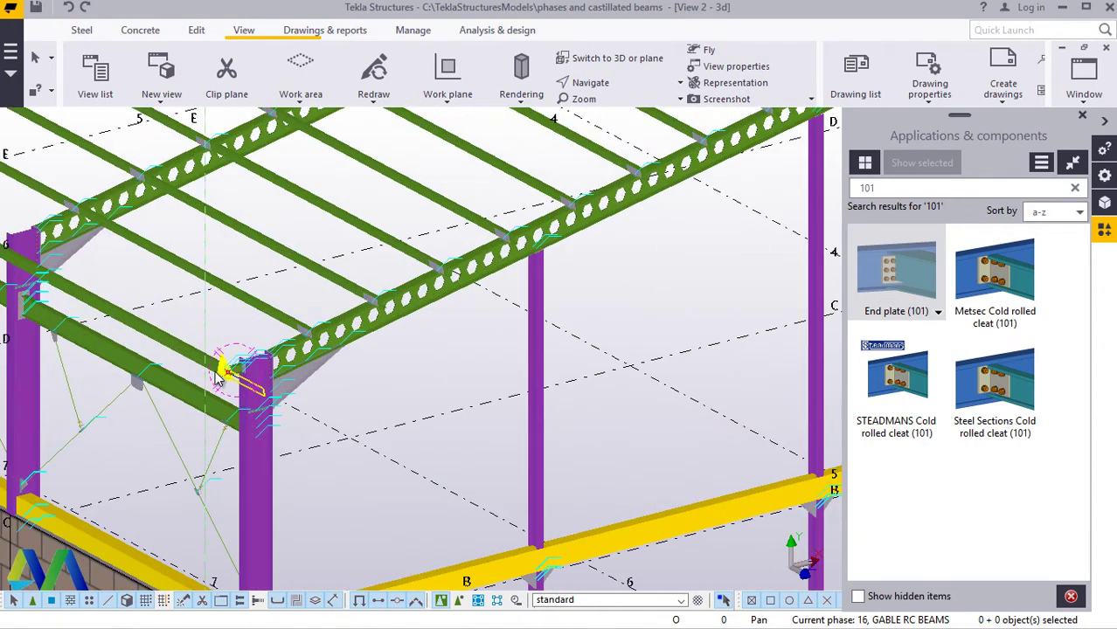
pyautogui.scroll(4, 266, 376)
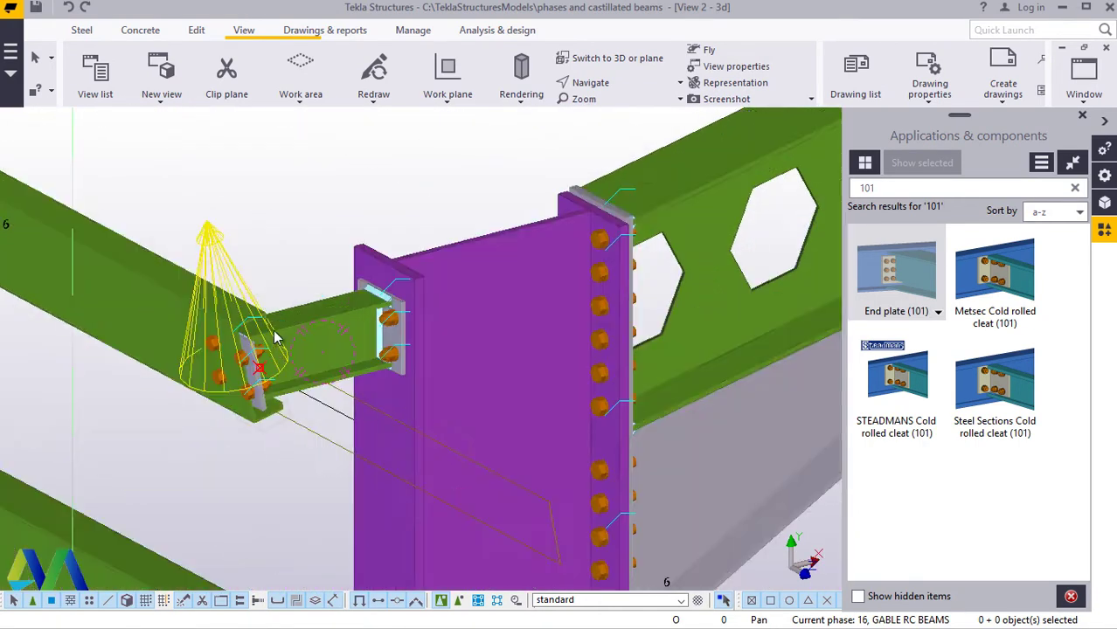
pyautogui.moveTo(188, 428); pyautogui.dragTo(173, 452)
pyautogui.scroll(-2, 174, 447)
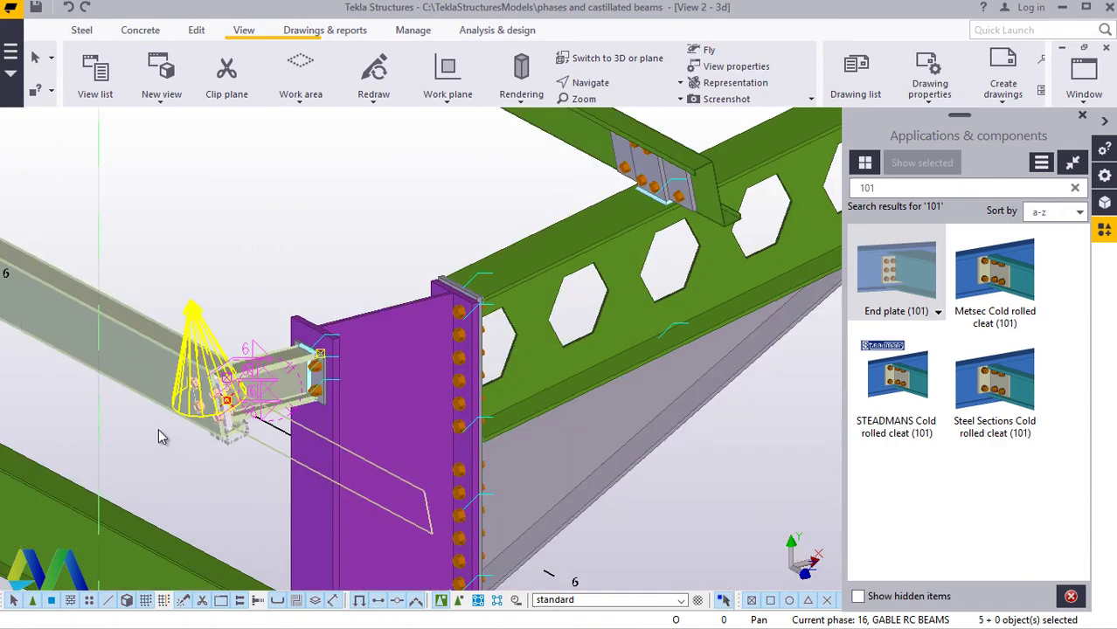
# Step: Mirror-copy the selected rail, short beam and connections to the opposite eaves about a vertical line picked along the ridge end plate joint, angle -90
pyautogui.scroll(-6, 160, 428)
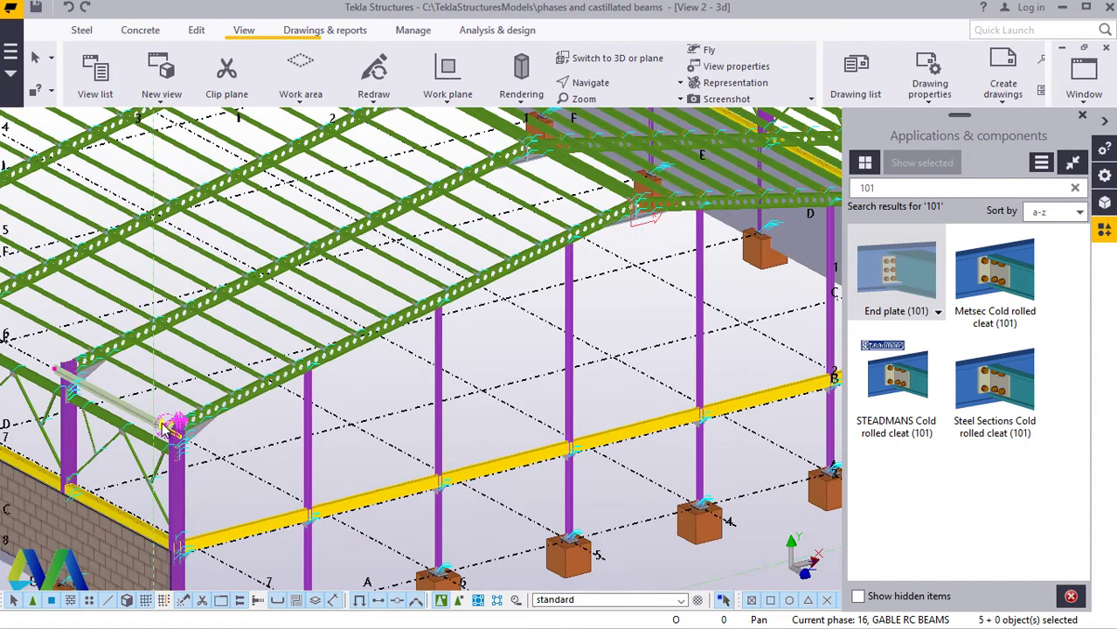
pyautogui.scroll(-2, 166, 428)
pyautogui.scroll(6, 776, 171)
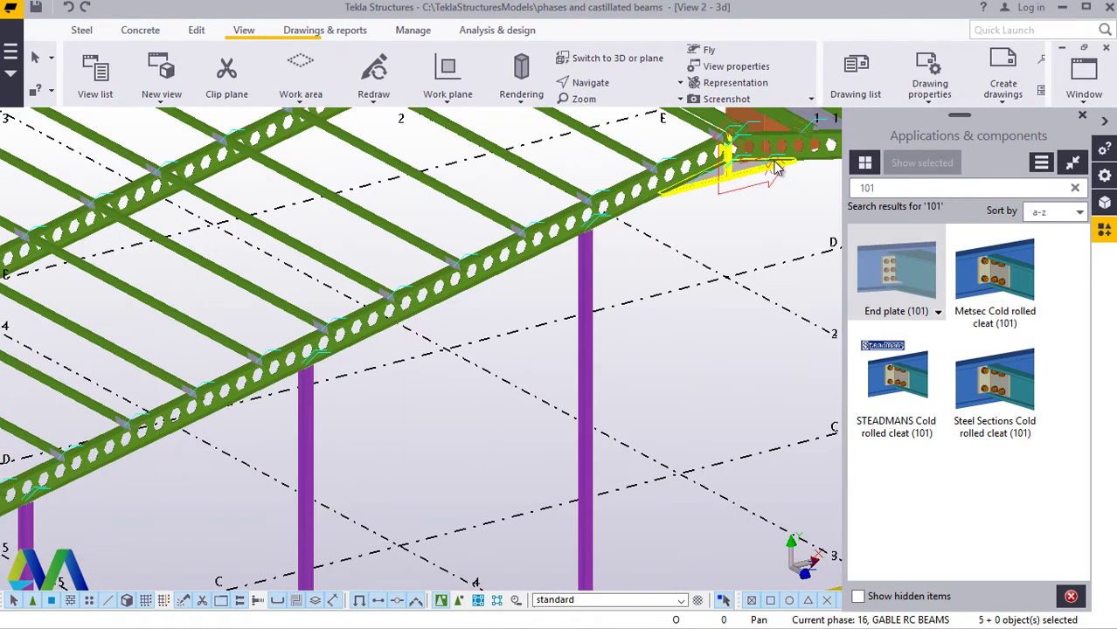
pyautogui.scroll(1, 707, 237)
pyautogui.rightClick(708, 236)
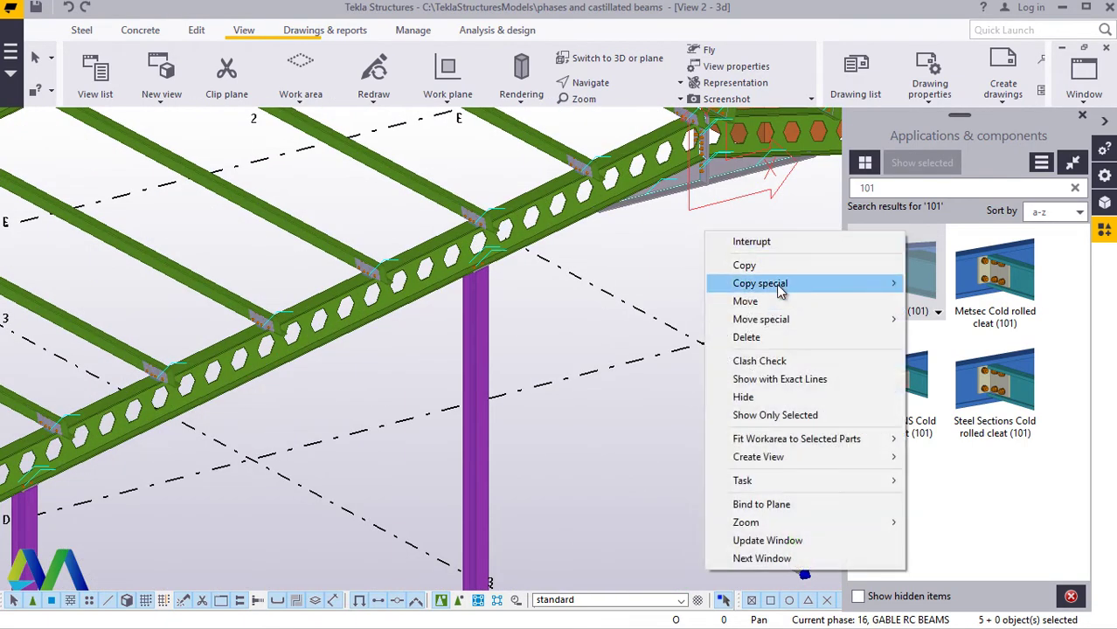
pyautogui.moveTo(870, 295)
pyautogui.click(944, 320)
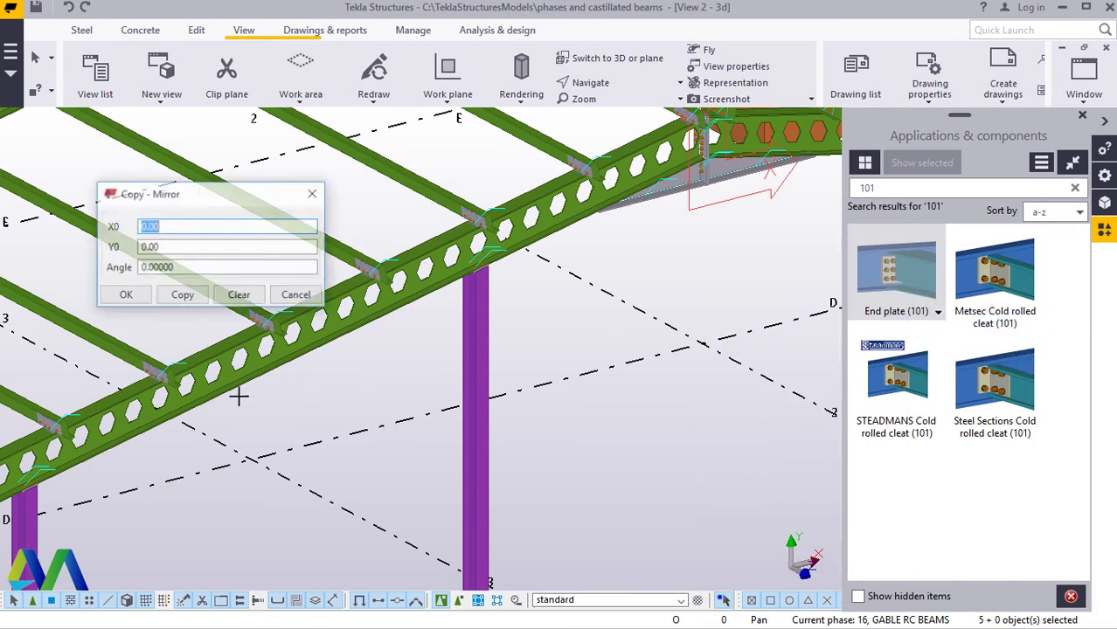
pyautogui.keyDown('ctrl'); pyautogui.moveTo(164, 420); pyautogui.dragTo(386, 320, button='middle'); pyautogui.keyUp('ctrl')
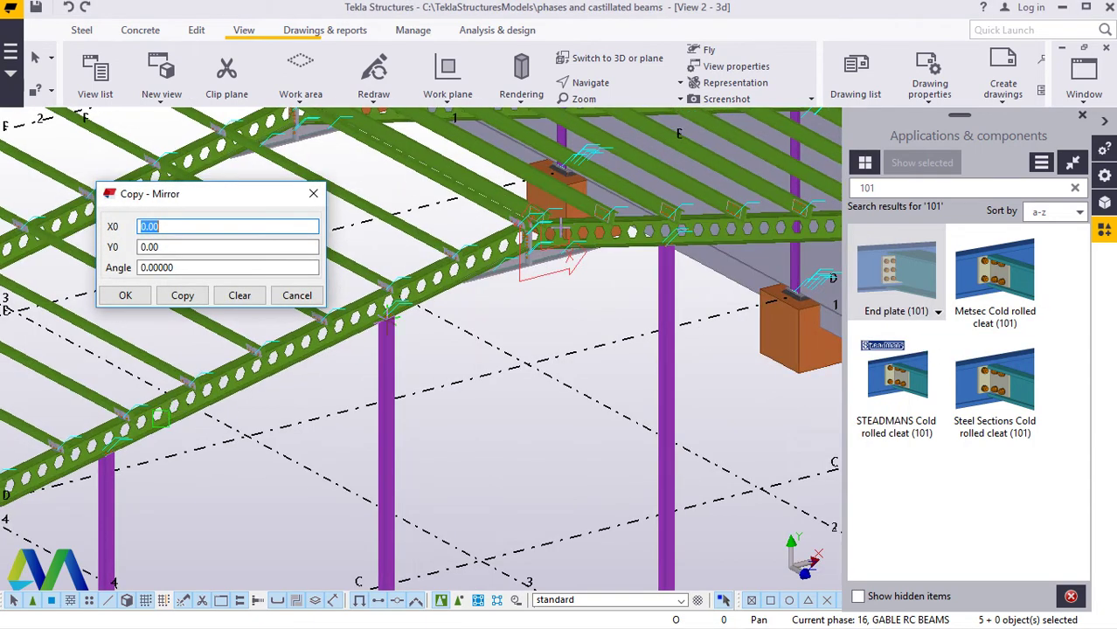
pyautogui.scroll(2, 529, 236)
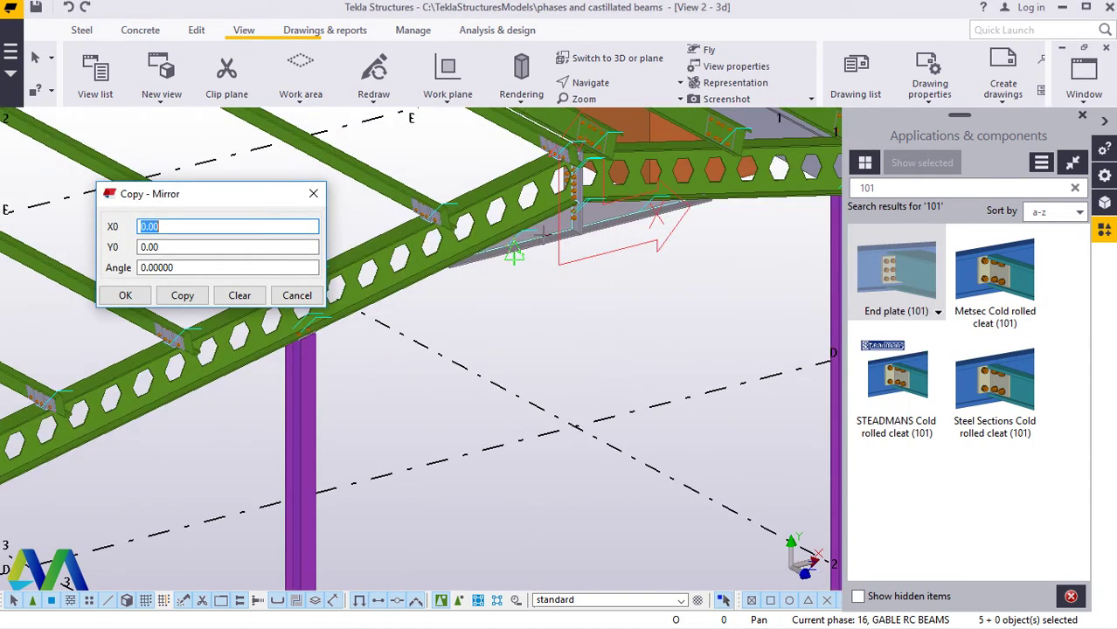
pyautogui.scroll(3, 594, 184)
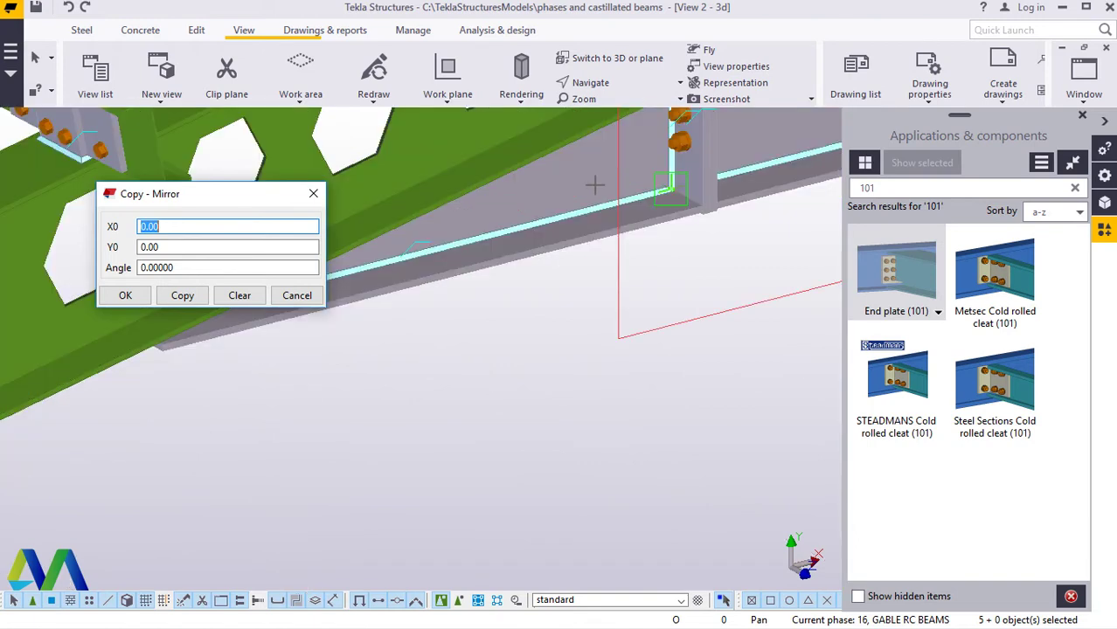
pyautogui.scroll(2, 445, 387)
pyautogui.scroll(-2, 433, 385)
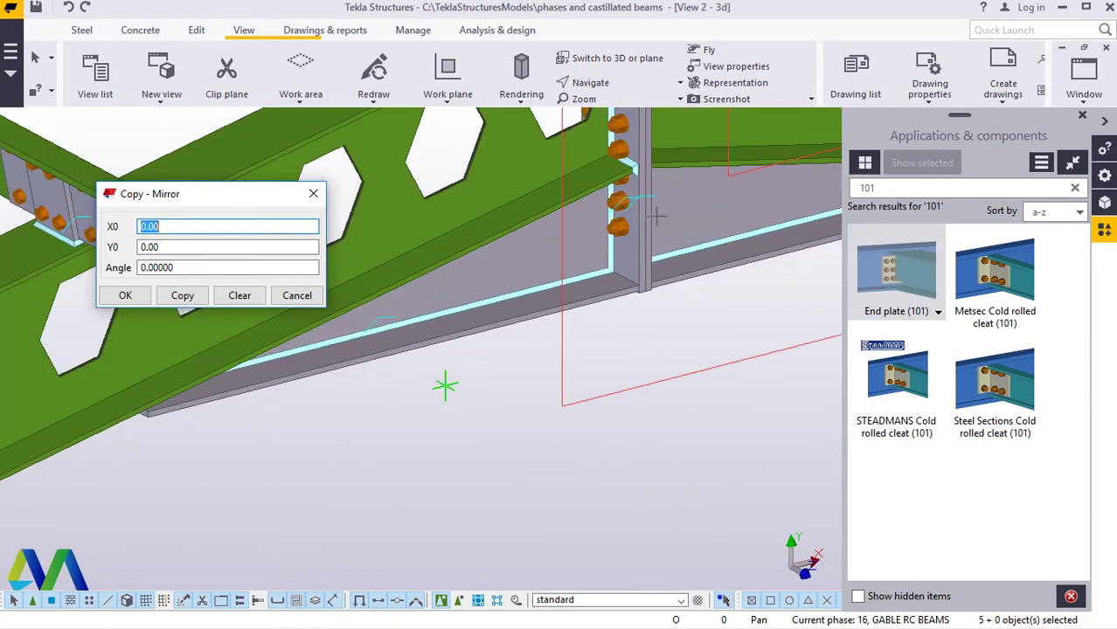
pyautogui.scroll(-2, 575, 199)
pyautogui.scroll(2, 603, 181)
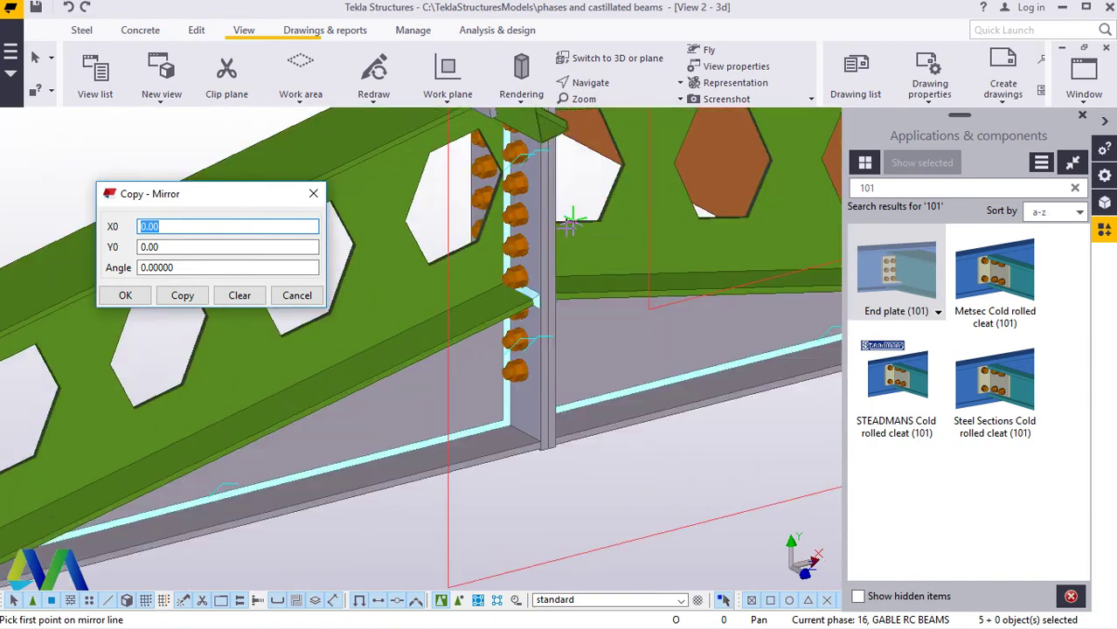
pyautogui.scroll(2, 544, 267)
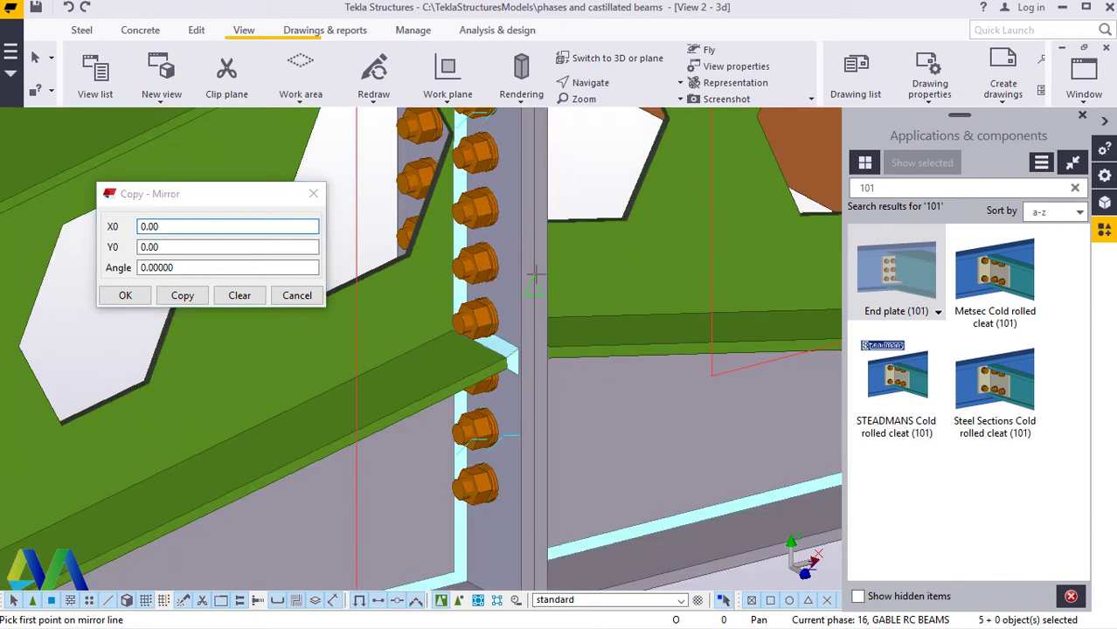
pyautogui.click(530, 285)
pyautogui.scroll(-2, 517, 210)
pyautogui.scroll(4, 524, 416)
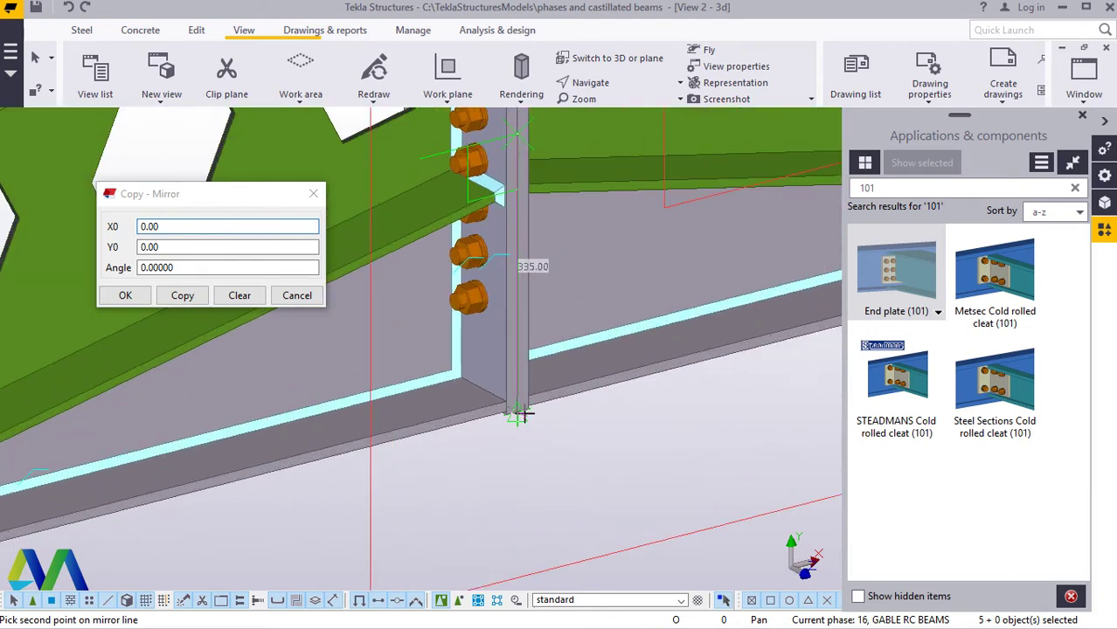
pyautogui.click(515, 413)
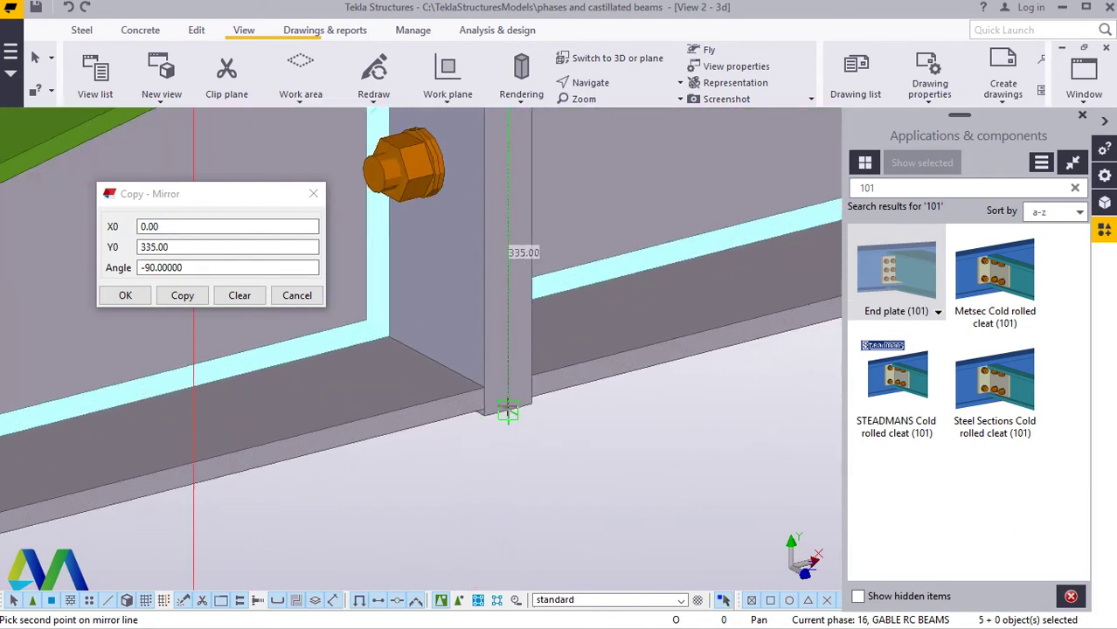
pyautogui.click(179, 296)
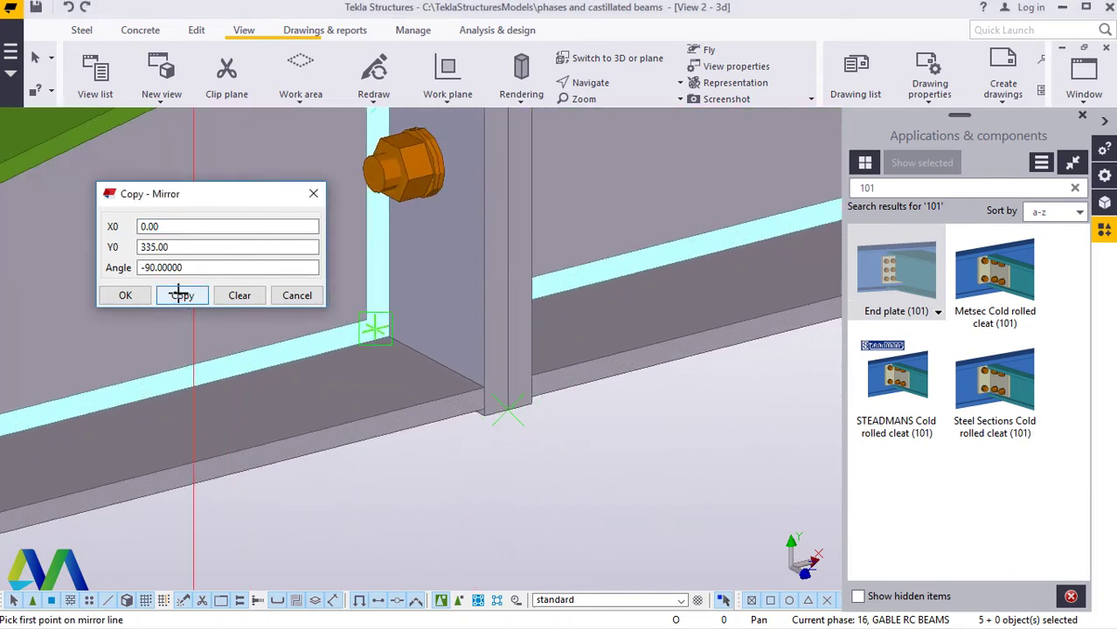
pyautogui.click(125, 296)
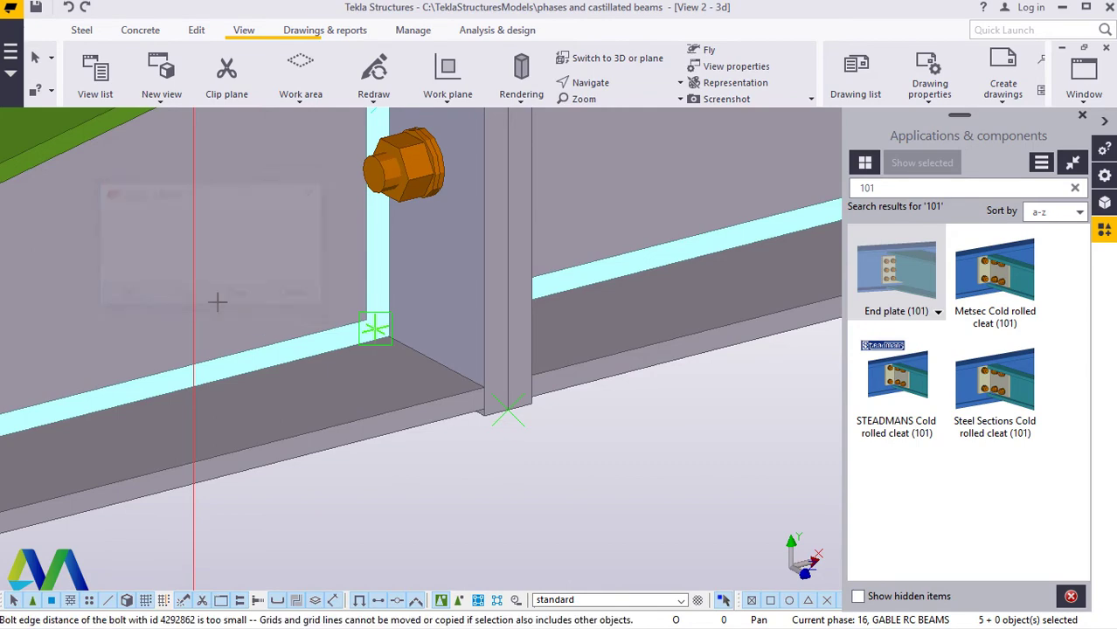
pyautogui.rightClick(363, 265)
pyautogui.click(395, 276)
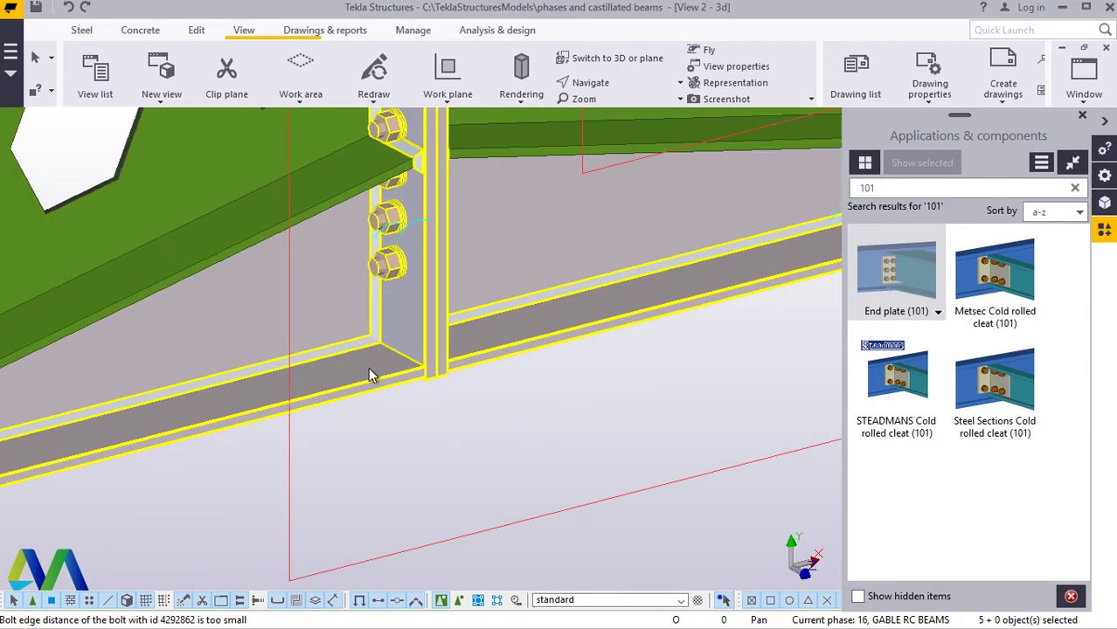
# Step: Examine the ridge joint and the original side rail's end plate connection at the gable corner column on grid A/1
pyautogui.scroll(2, 350, 369)
pyautogui.scroll(-1, 335, 358)
pyautogui.scroll(-3, 354, 304)
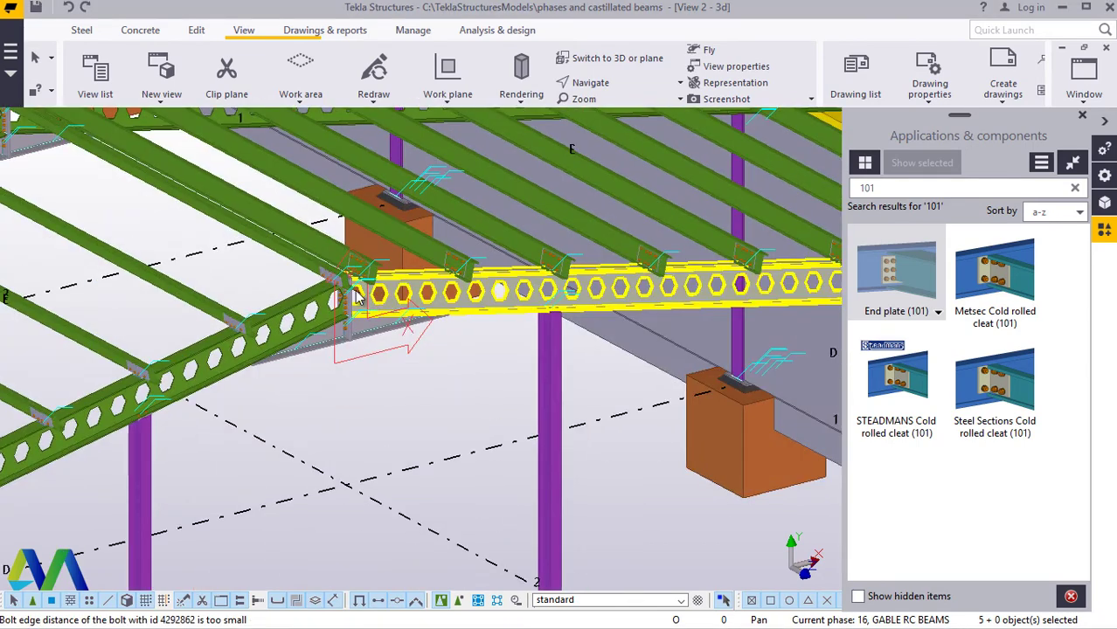
pyautogui.scroll(-3, 350, 316)
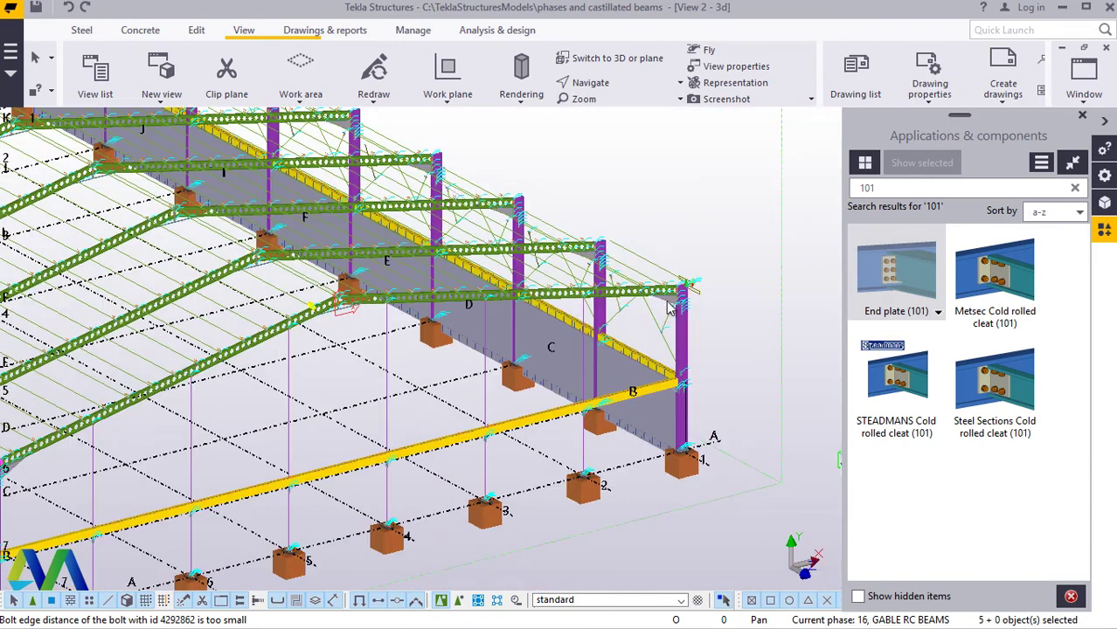
pyautogui.scroll(1, 673, 304)
pyautogui.scroll(2, 617, 301)
pyautogui.scroll(5, 529, 276)
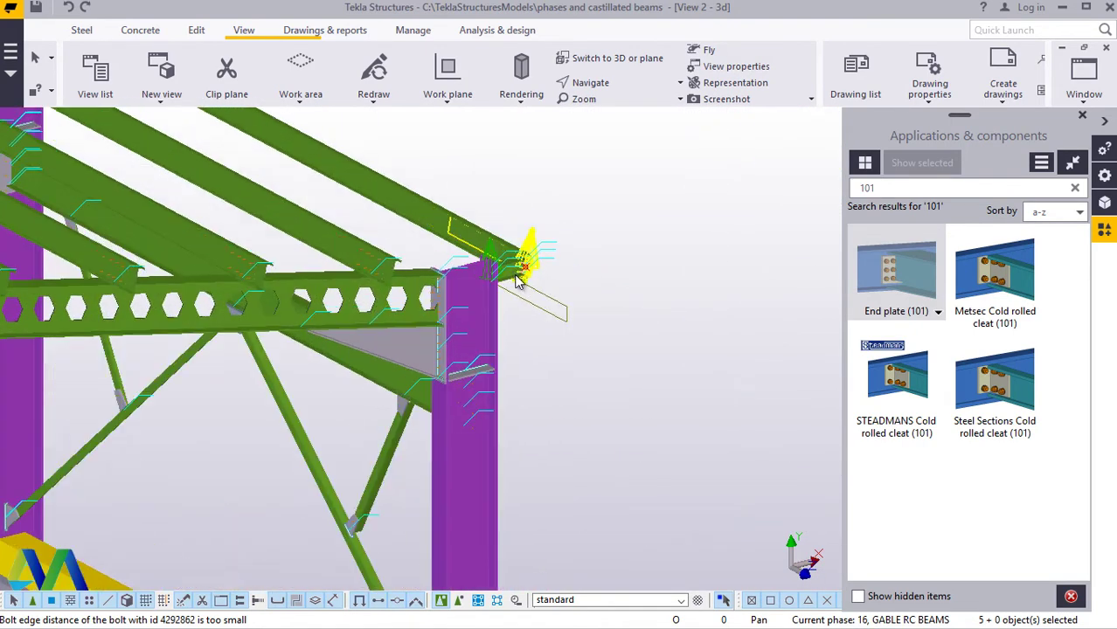
pyautogui.scroll(1, 515, 271)
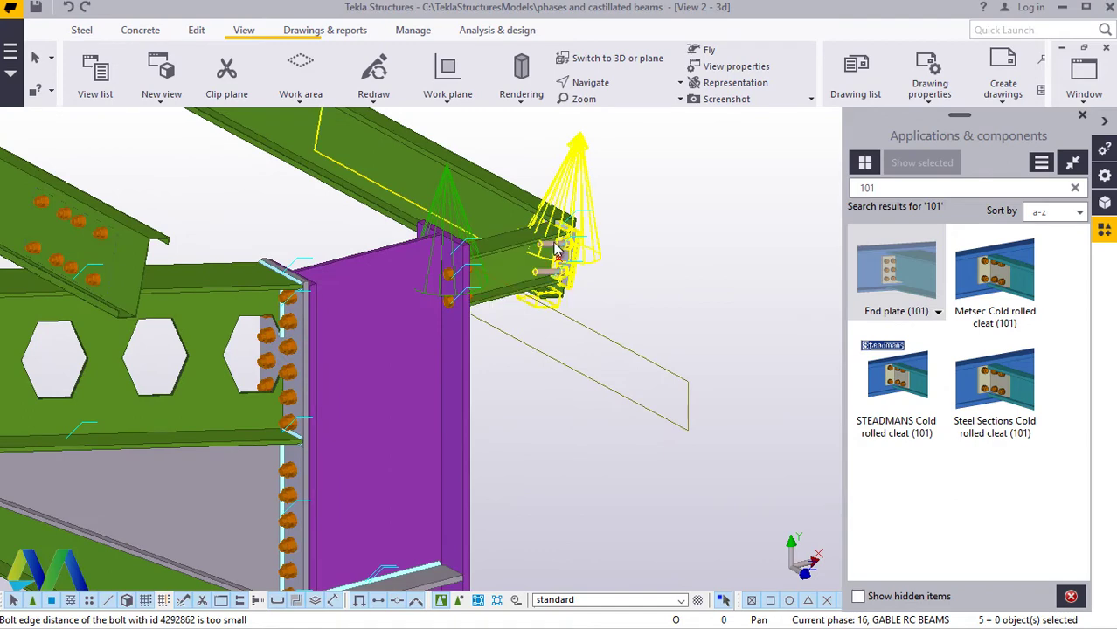
pyautogui.scroll(3, 559, 238)
pyautogui.scroll(-5, 567, 251)
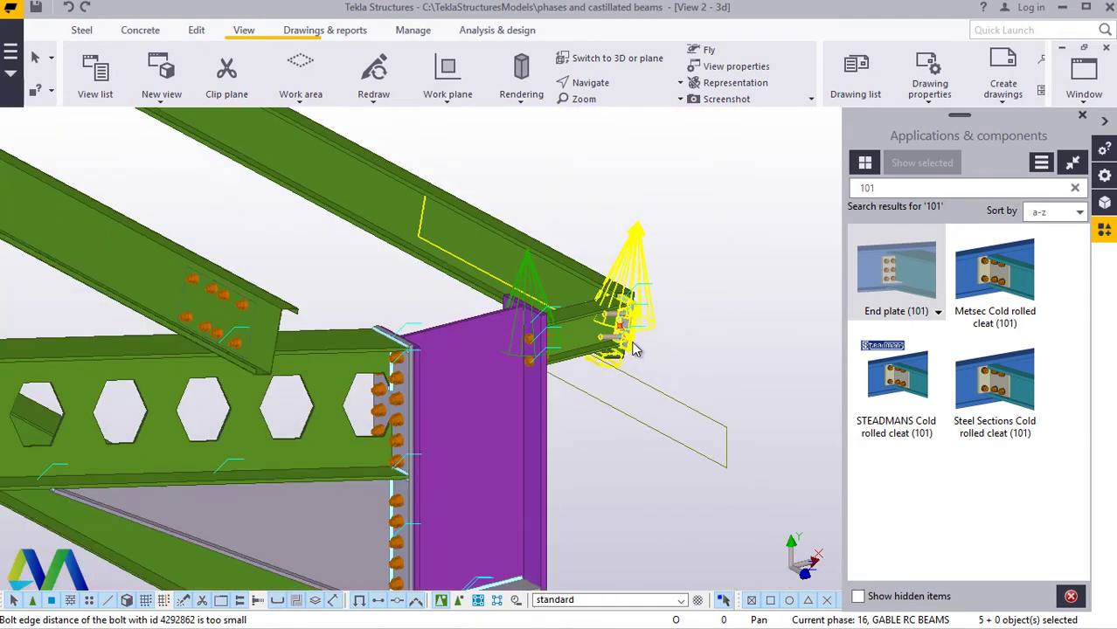
pyautogui.scroll(2, 415, 194)
# Step: Select the end-bay side rails at both eaves and the short beam at the gable corner column on grid A/8
pyautogui.click(416, 192)
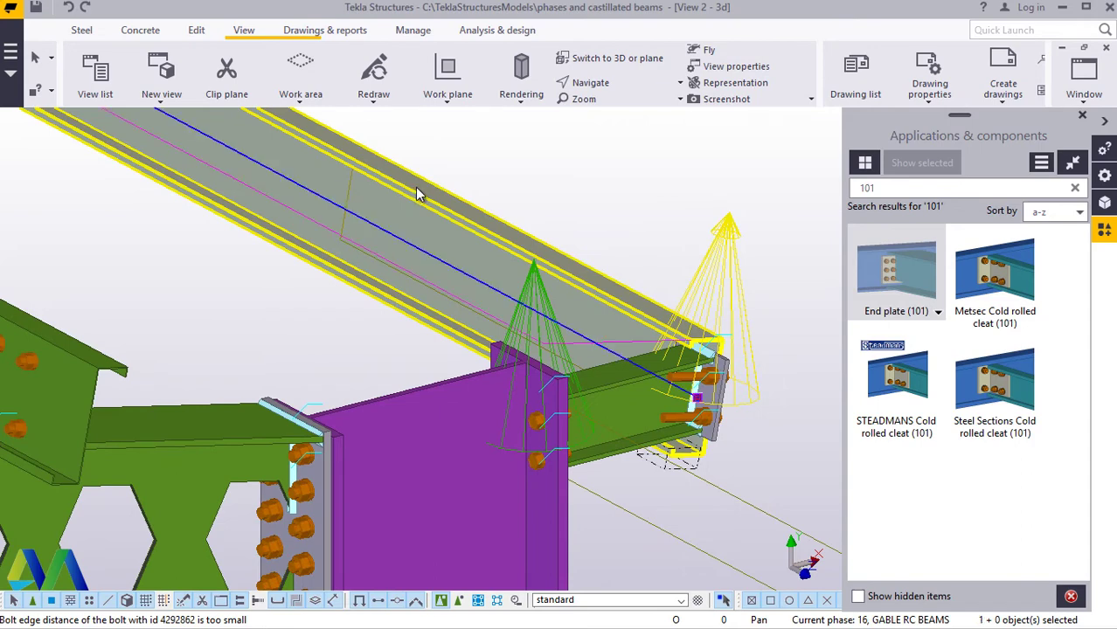
pyautogui.keyDown('ctrl'); pyautogui.moveTo(471, 196); pyautogui.dragTo(639, 286, button='middle'); pyautogui.keyUp('ctrl')
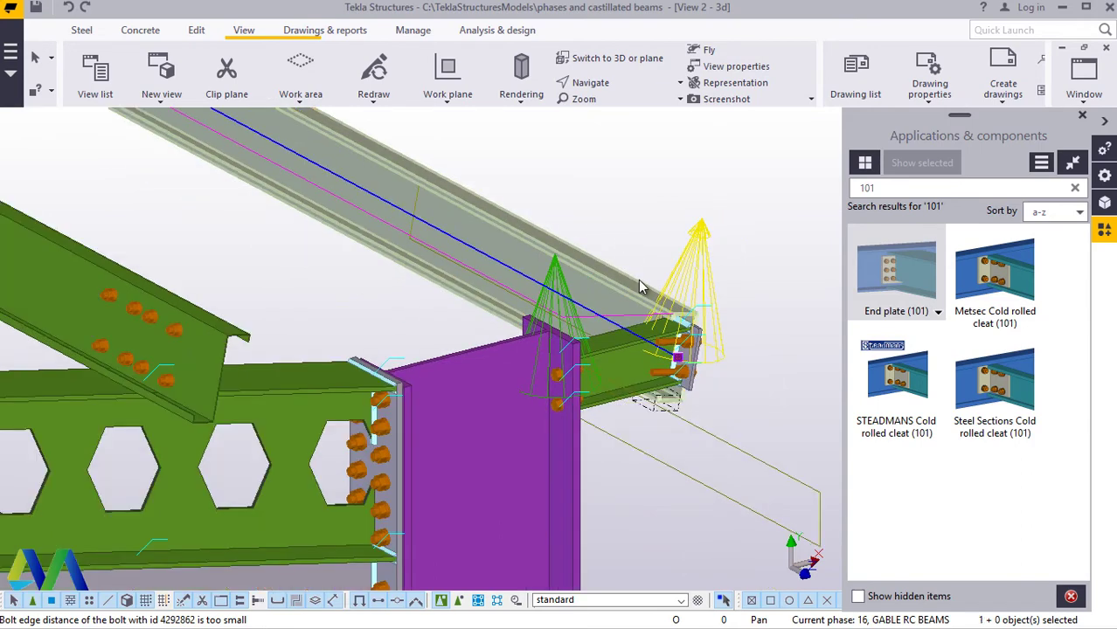
pyautogui.scroll(-4, 651, 291)
pyautogui.scroll(-5, 668, 290)
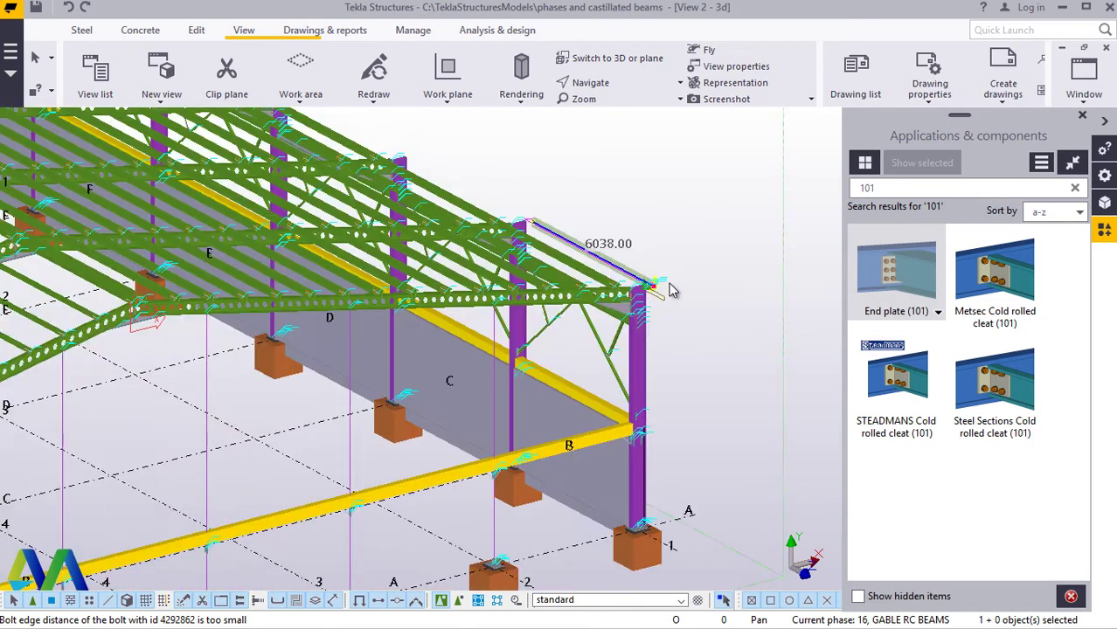
pyautogui.keyDown('ctrl'); pyautogui.moveTo(680, 283); pyautogui.dragTo(244, 431, button='middle'); pyautogui.keyUp('ctrl')
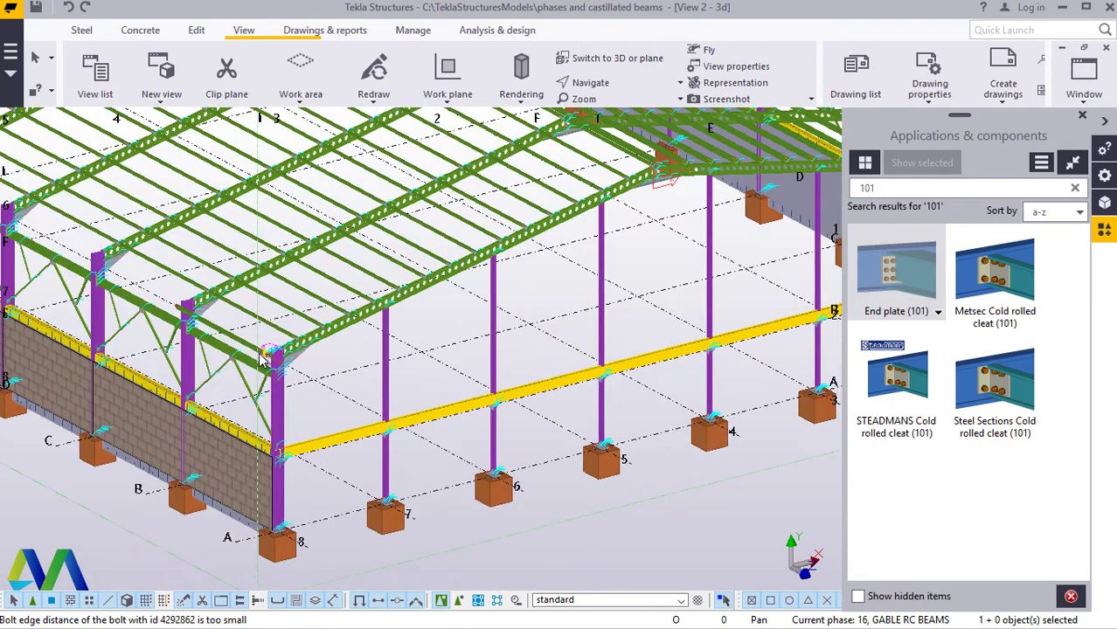
pyautogui.scroll(5, 284, 376)
pyautogui.scroll(3, 125, 253)
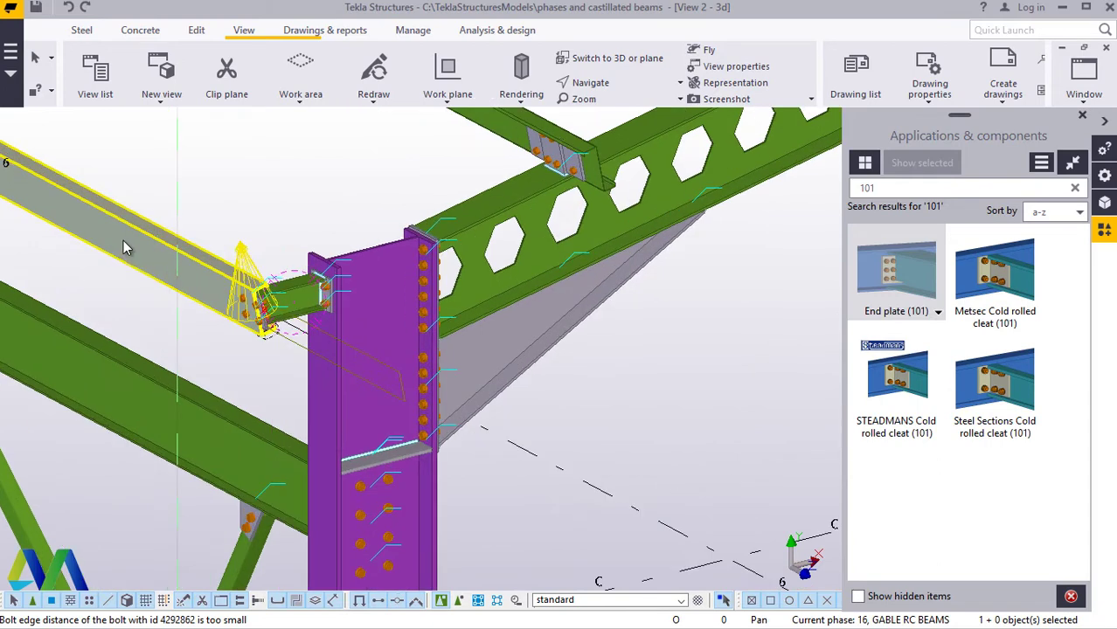
pyautogui.keyDown('ctrl'); pyautogui.click(125, 244); pyautogui.keyUp('ctrl')
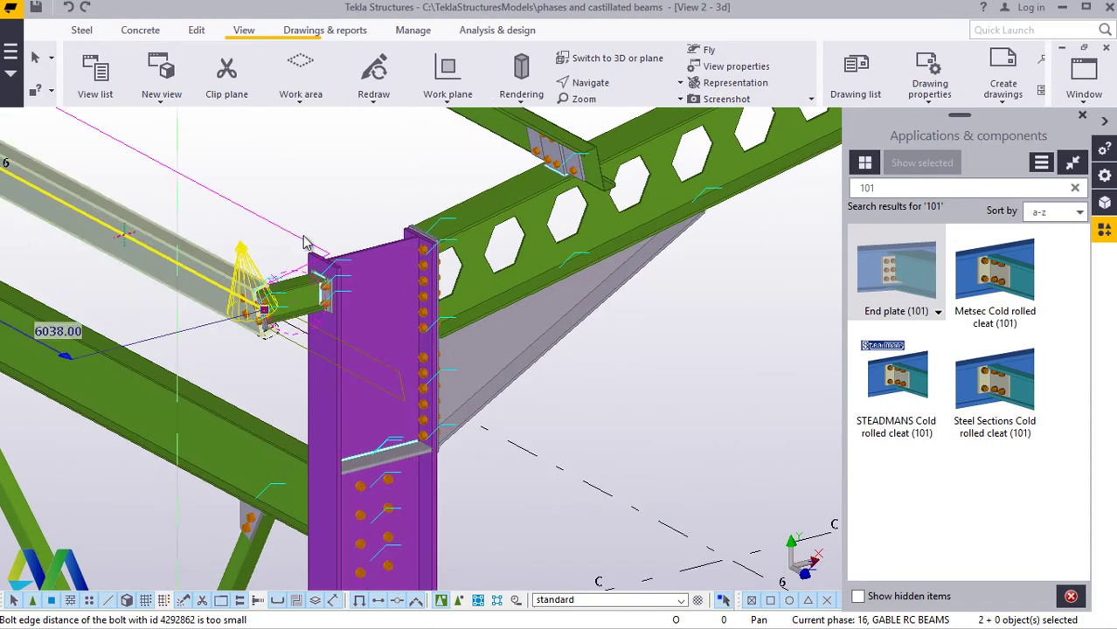
pyautogui.click(307, 297)
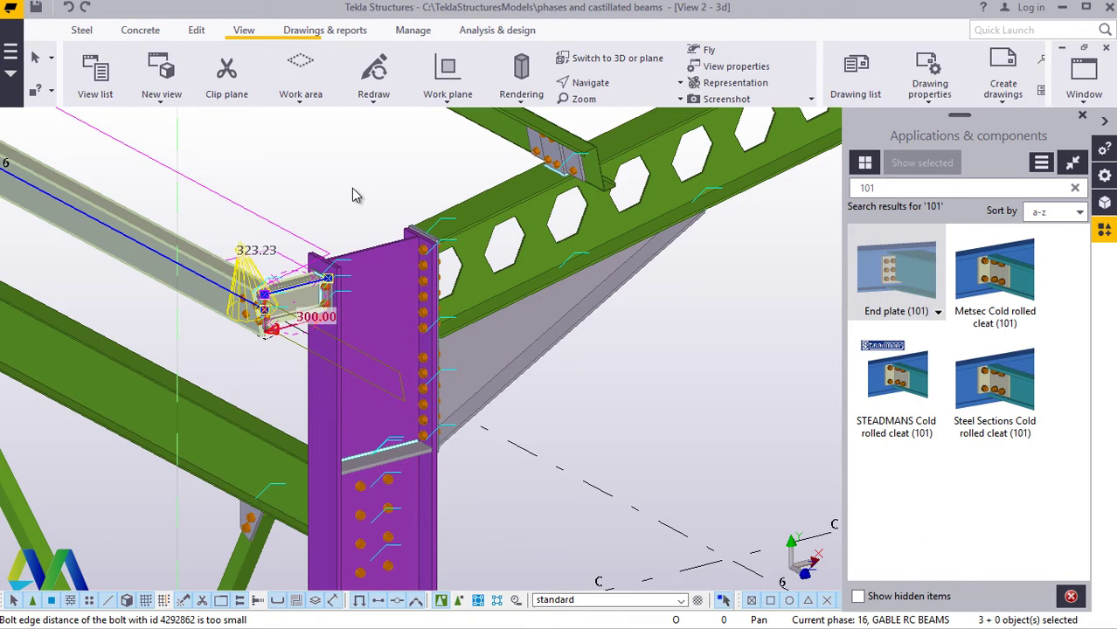
# Step: Copy the selected side rails and short beam linearly with dX 0, dY 0, dZ -6000 and 23 copies
pyautogui.rightClick(330, 176)
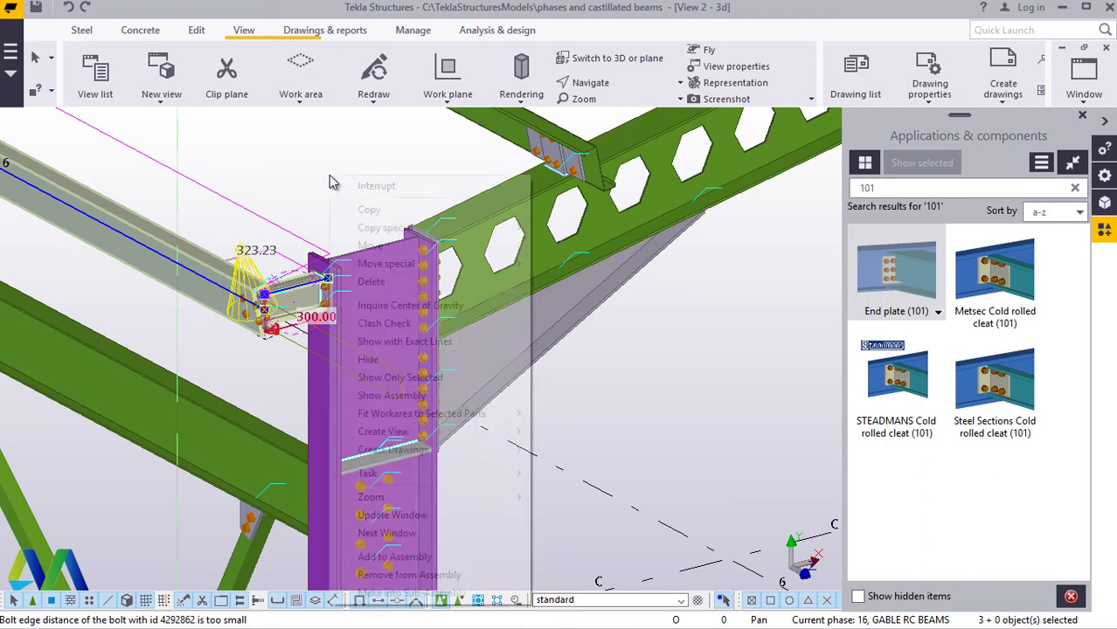
pyautogui.moveTo(381, 229)
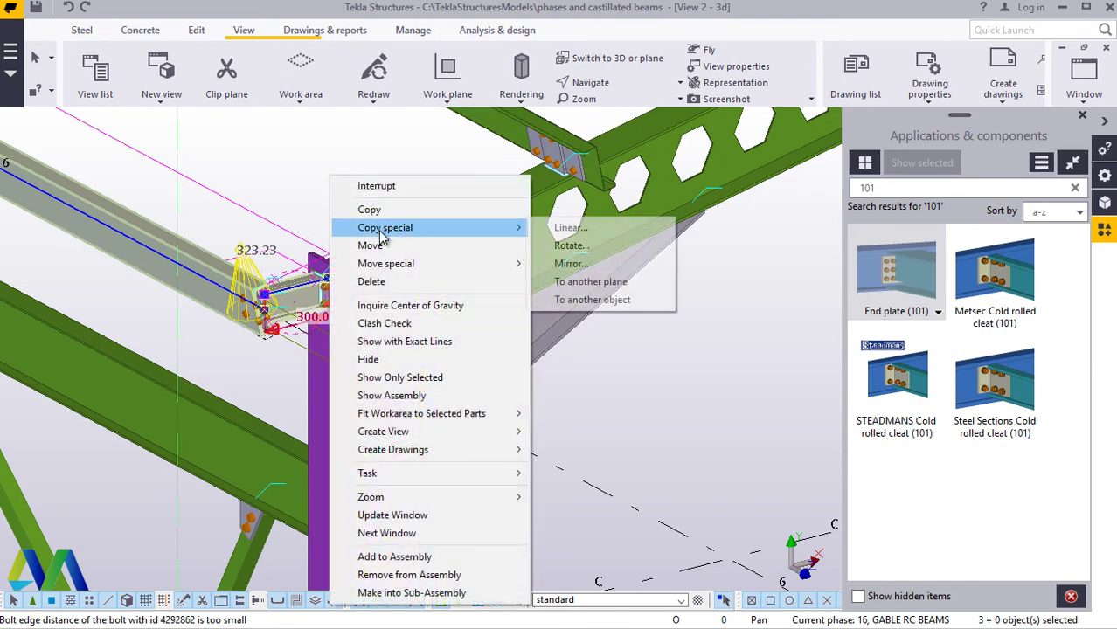
pyautogui.click(573, 228)
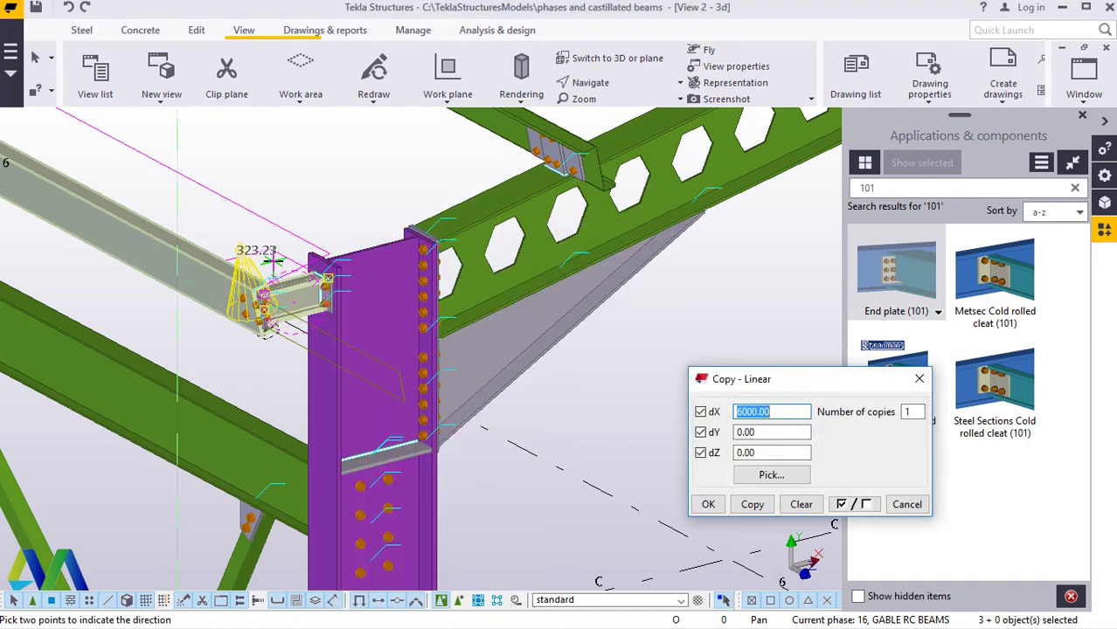
pyautogui.scroll(-1, 153, 401)
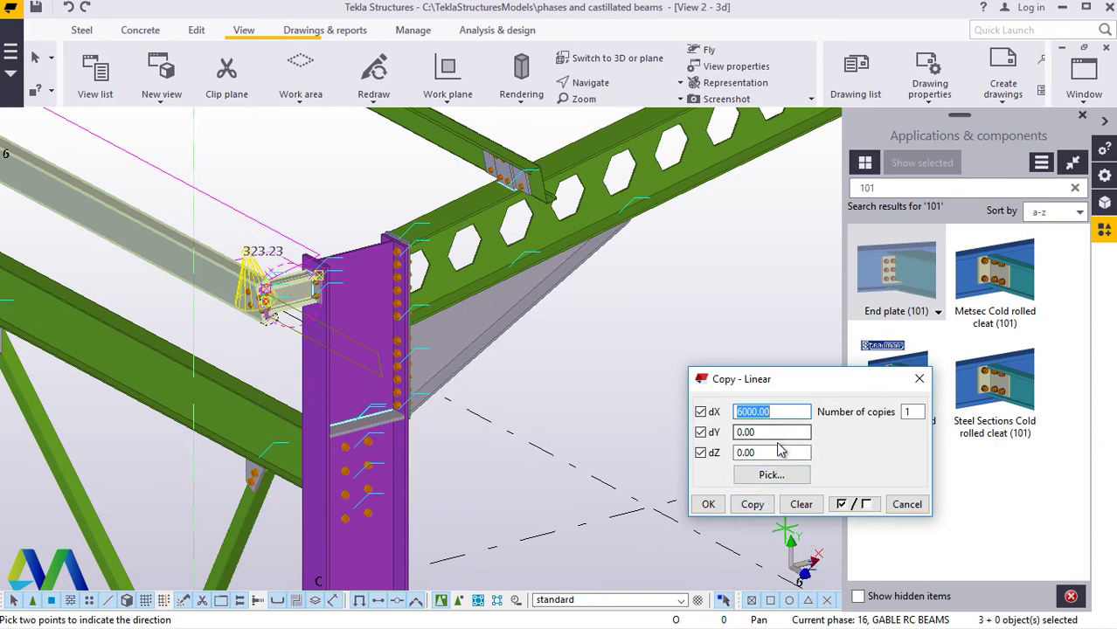
pyautogui.write('0')
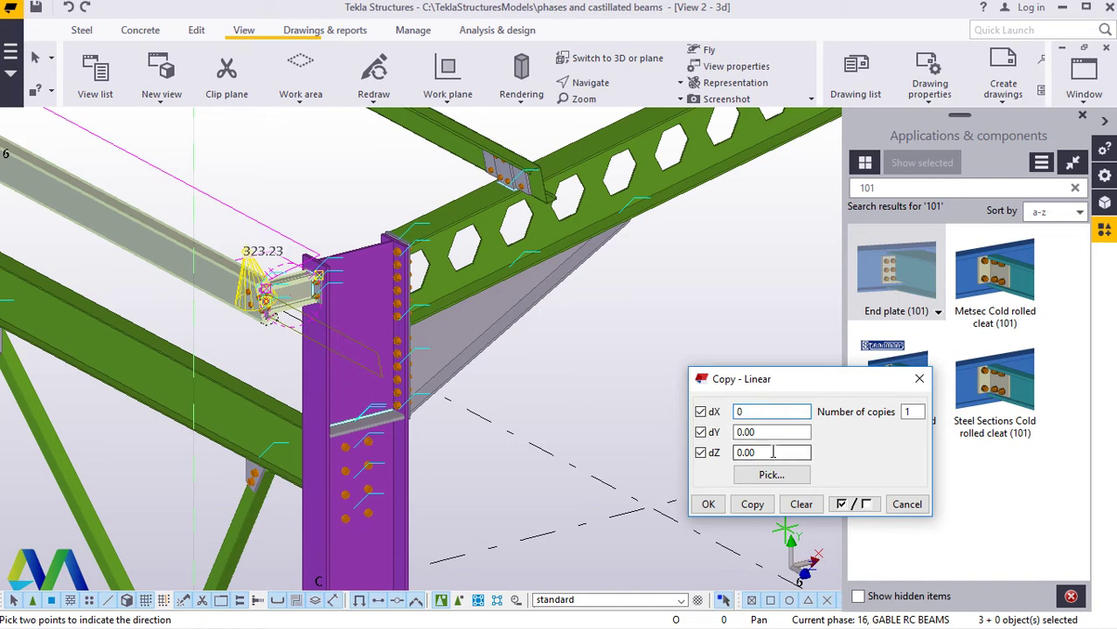
pyautogui.doubleClick(768, 454)
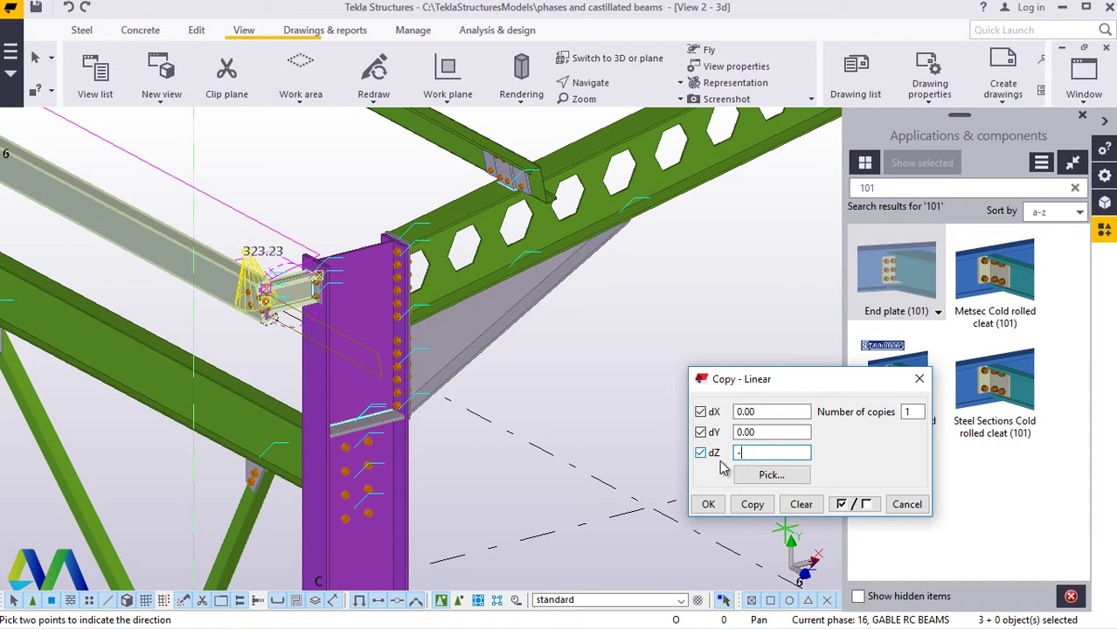
pyautogui.write('-6000')
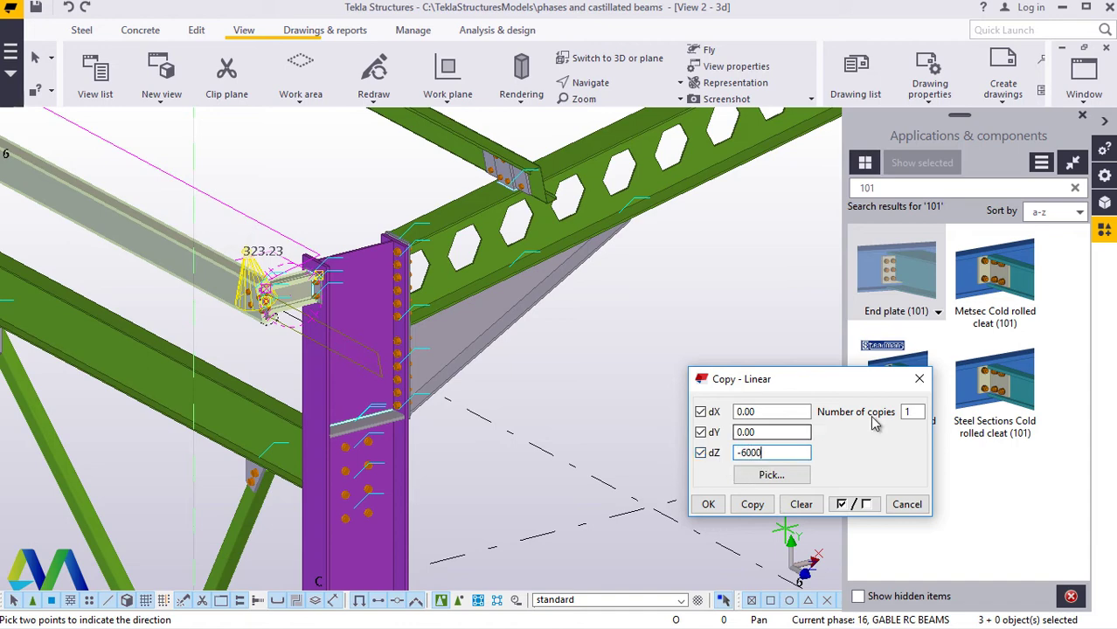
pyautogui.click(910, 411)
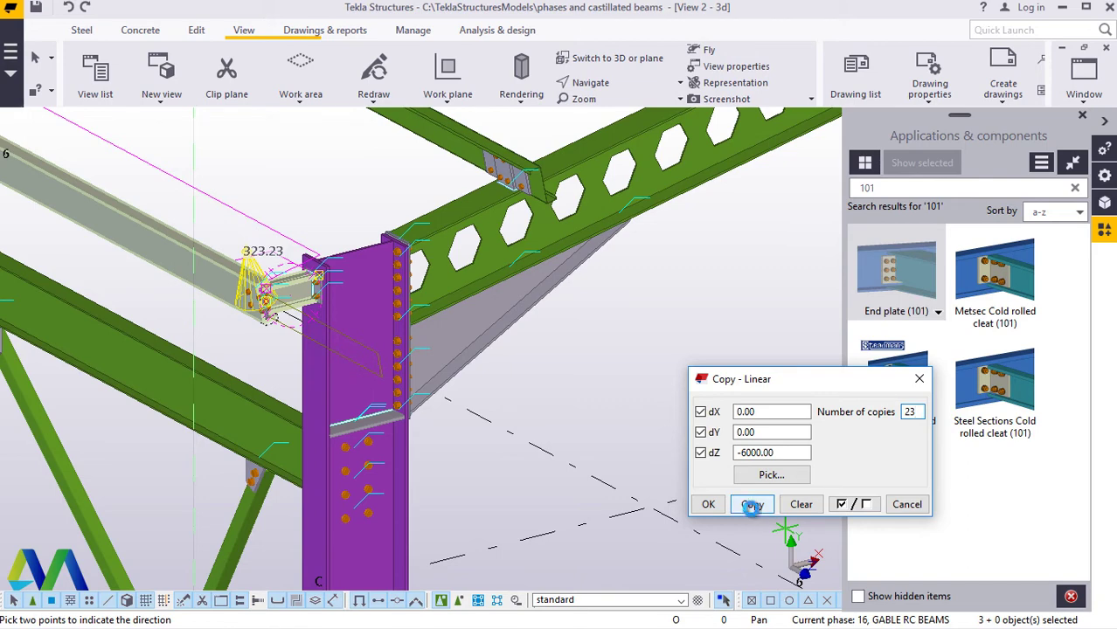
pyautogui.click(752, 507)
pyautogui.click(708, 504)
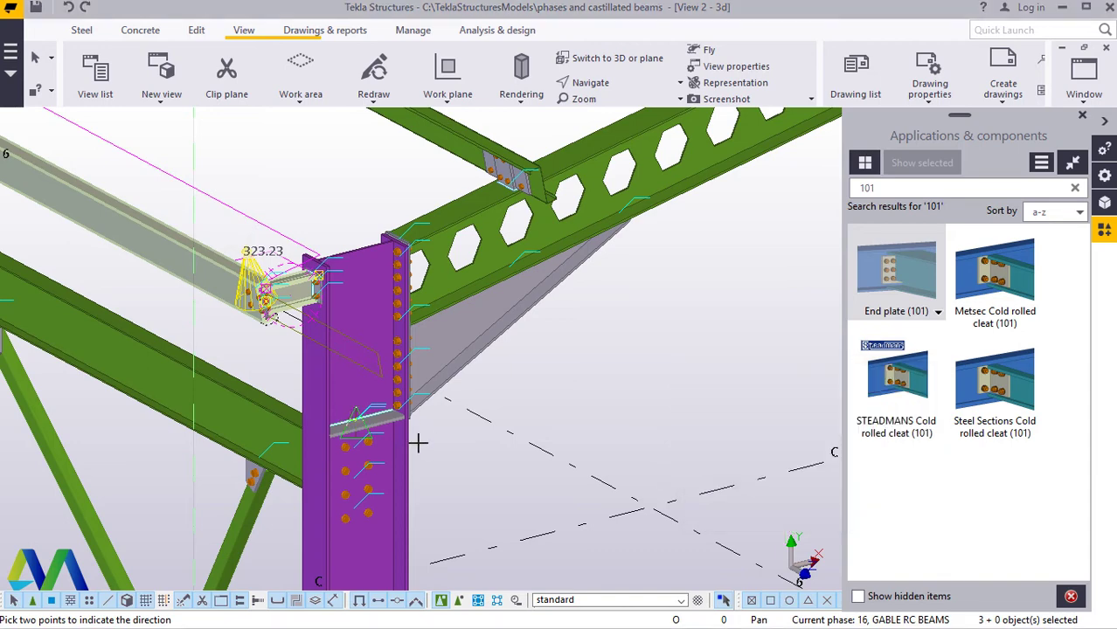
pyautogui.scroll(-5, 598, 356)
pyautogui.rightClick(597, 350)
pyautogui.press('Escape')
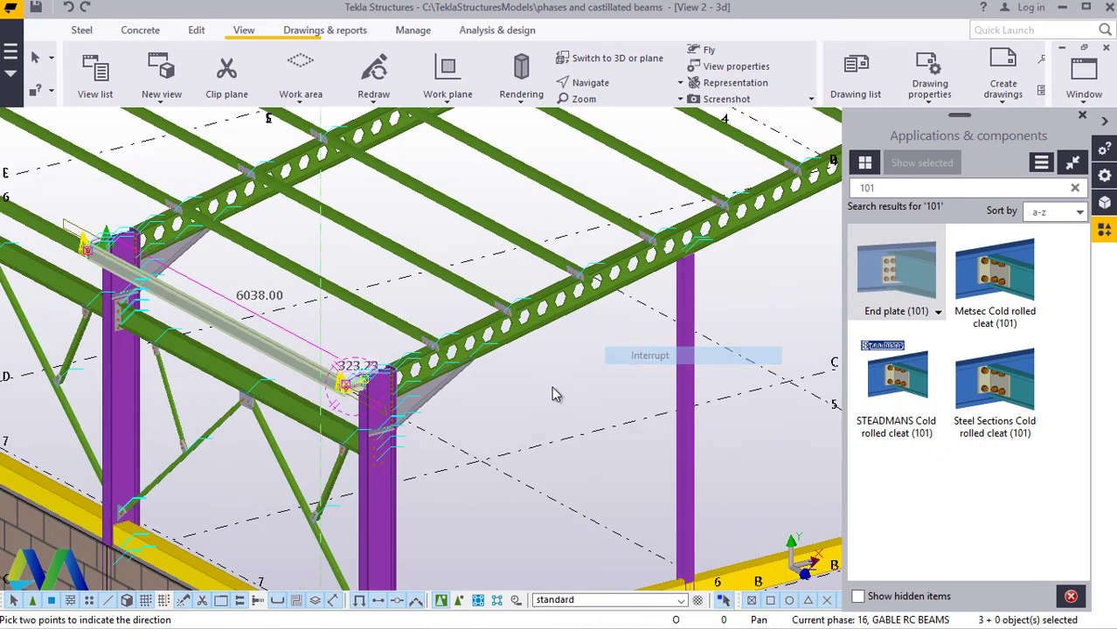
# Step: Examine the copied side rails and their end plate connections along the eaves columns beyond grid A/8
pyautogui.scroll(-2, 524, 397)
pyautogui.scroll(5, 522, 408)
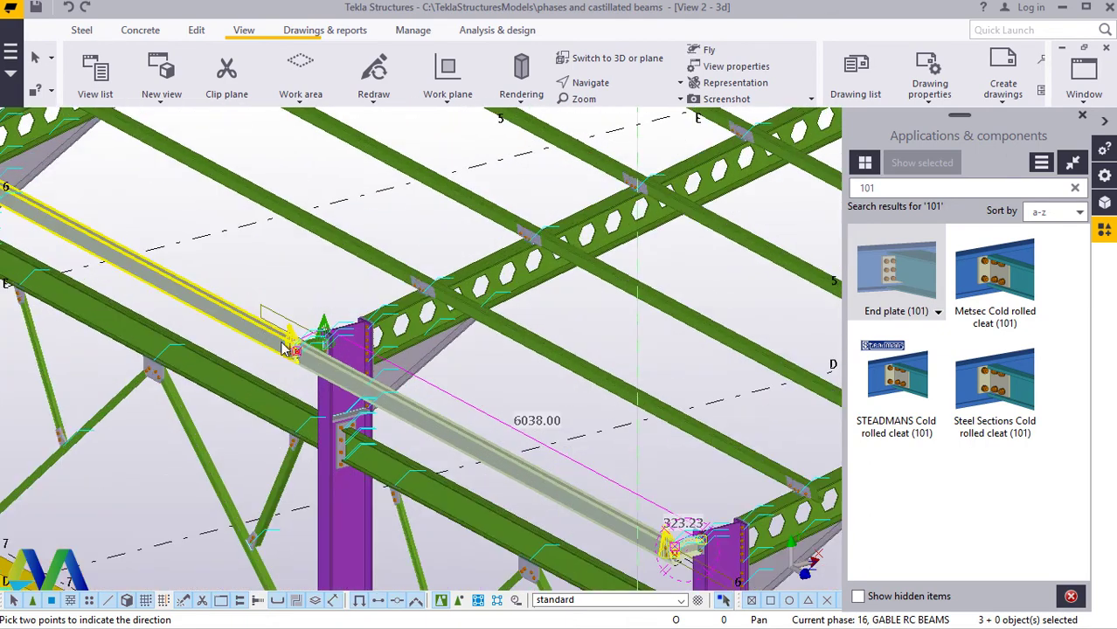
pyautogui.scroll(5, 328, 363)
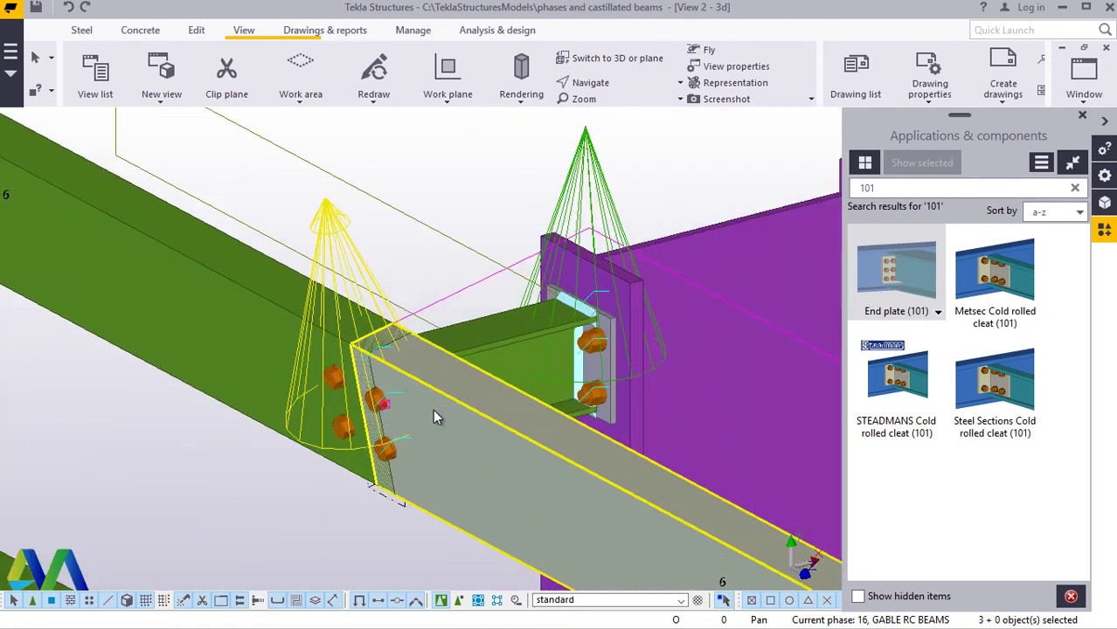
pyautogui.scroll(2, 426, 391)
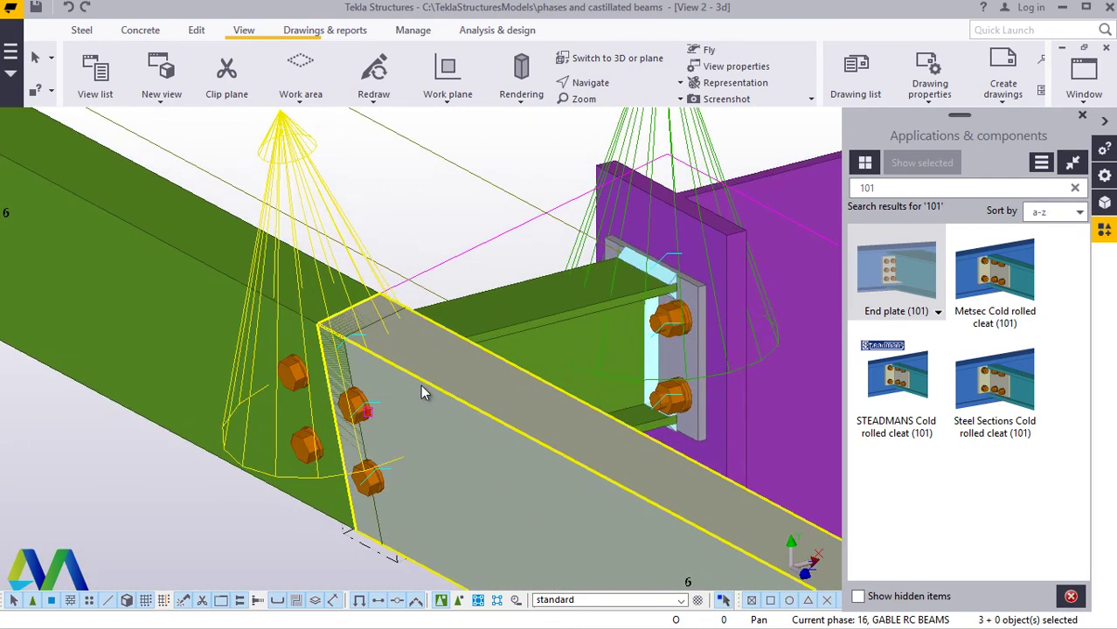
pyautogui.scroll(-6, 228, 355)
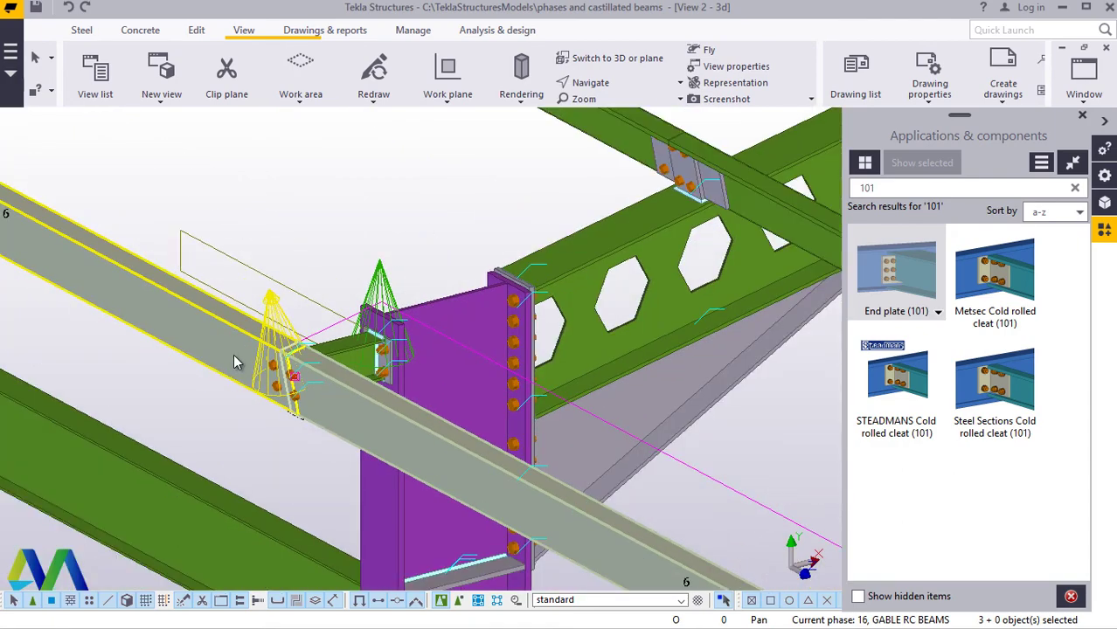
pyautogui.scroll(-8, 234, 354)
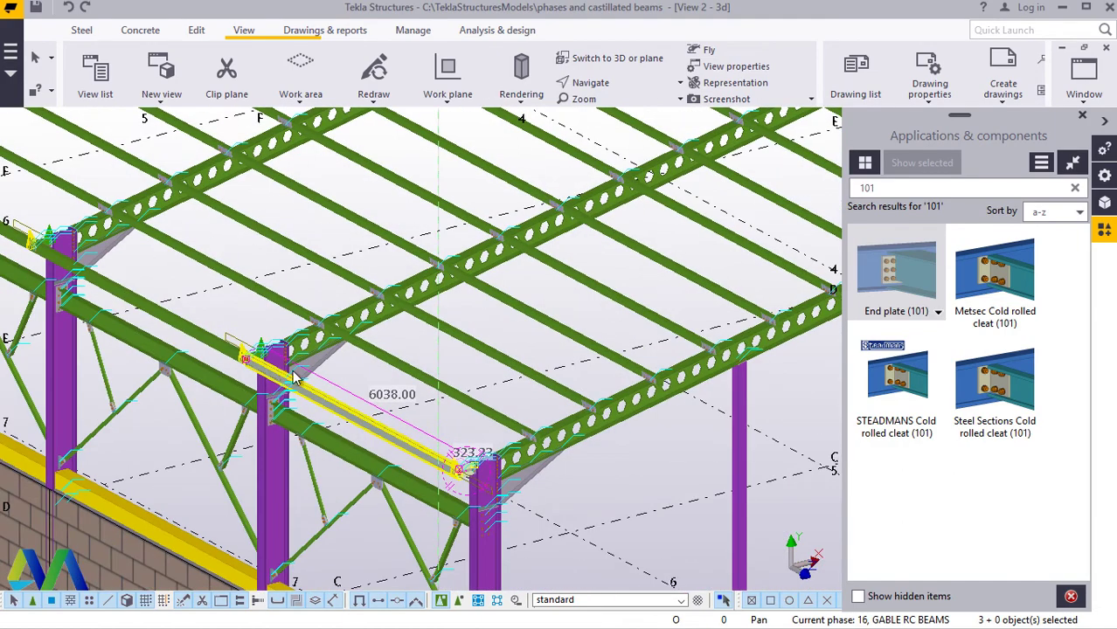
pyautogui.scroll(-3, 394, 404)
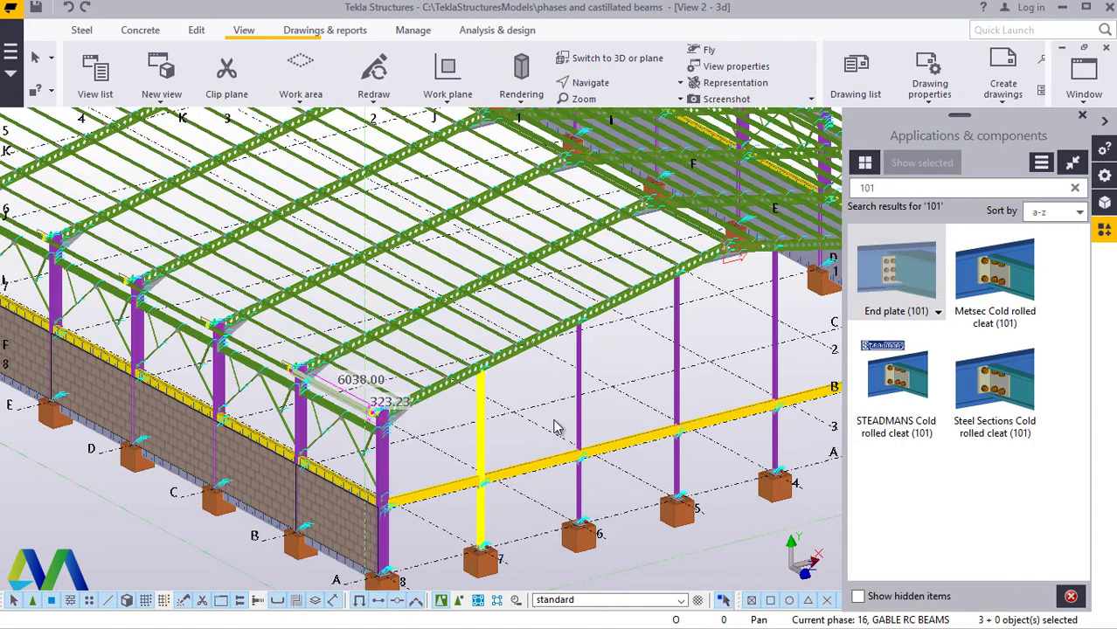
pyautogui.scroll(4, 543, 395)
pyautogui.scroll(3, 524, 367)
pyautogui.rightClick(515, 349)
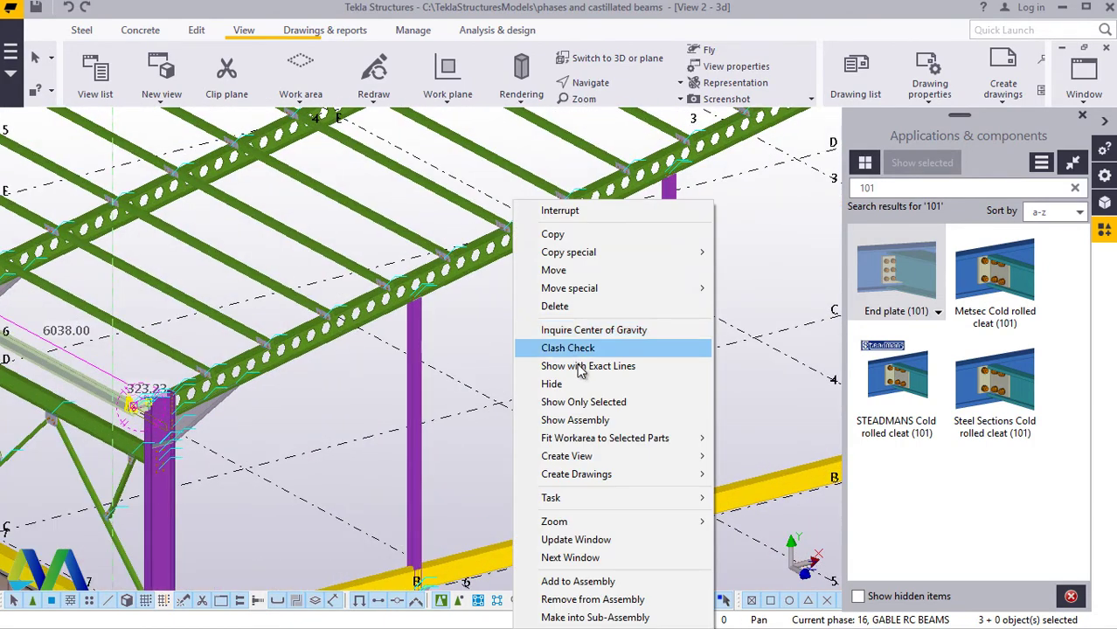
pyautogui.click(460, 325)
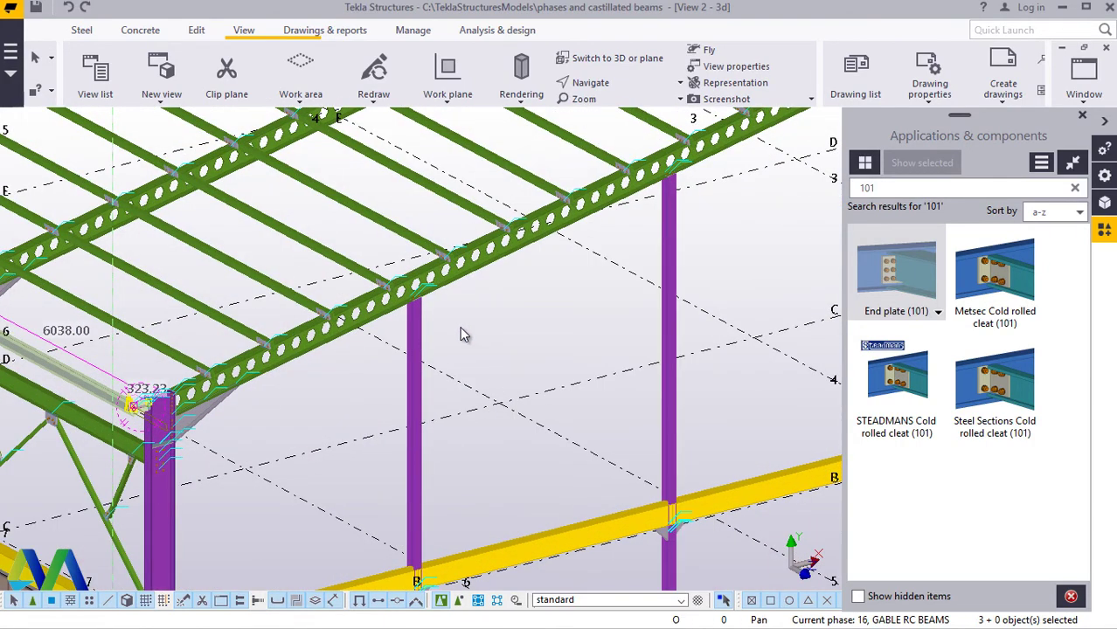
# Step: Extend the SSL-C-20025 side rail past the gable corner column on grid A/8 with a start end offset Dx of -300
pyautogui.rightClick(507, 317)
pyautogui.click(566, 404)
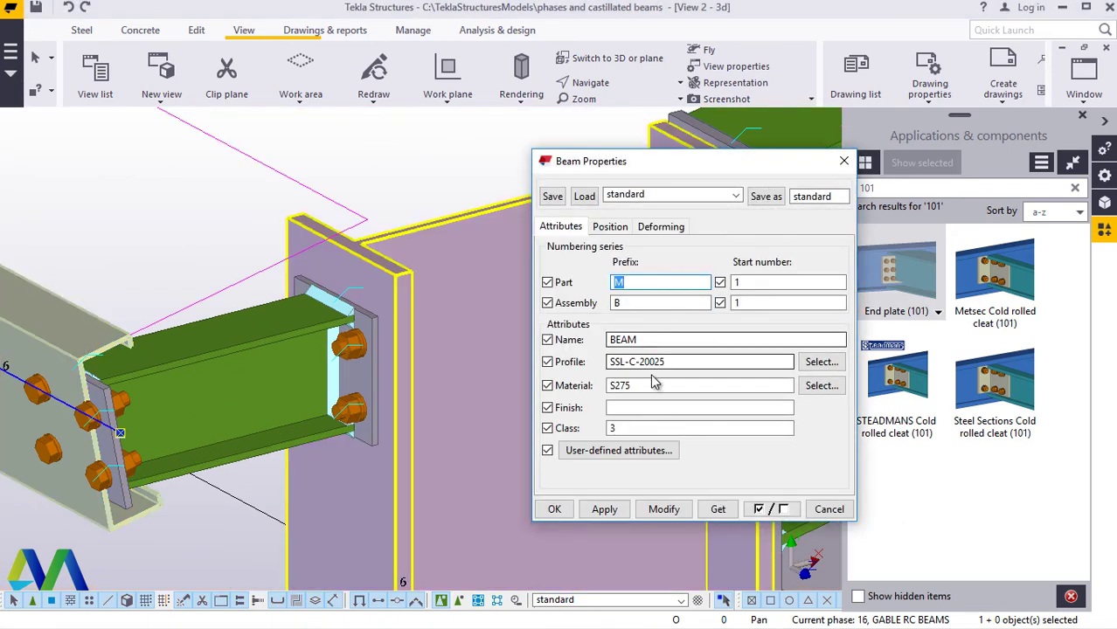
pyautogui.click(615, 228)
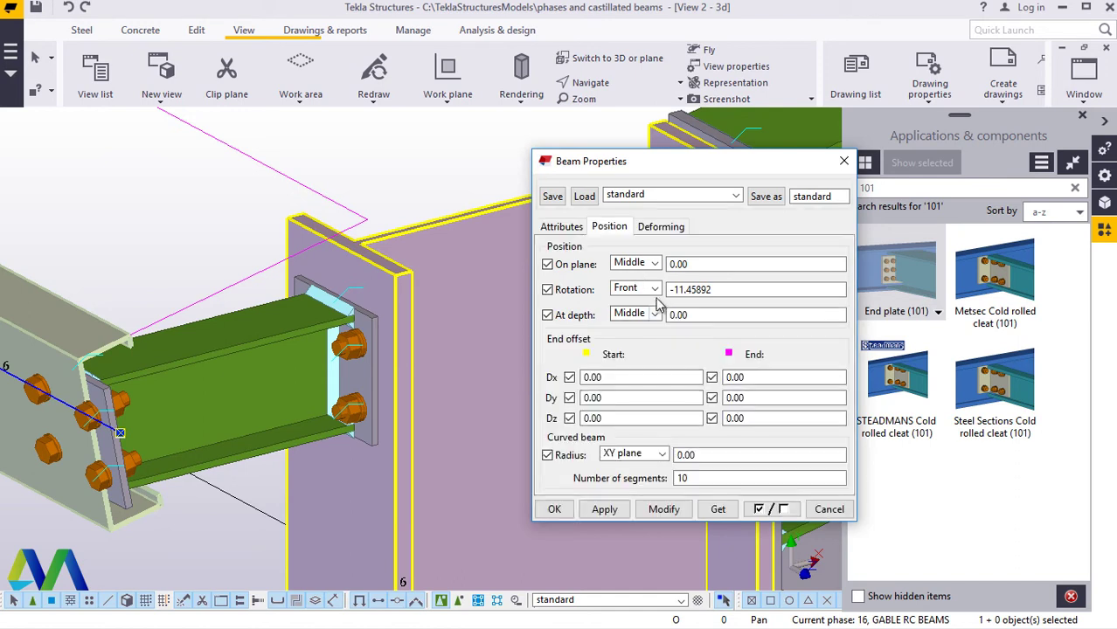
pyautogui.click(594, 376)
pyautogui.doubleClick(594, 376)
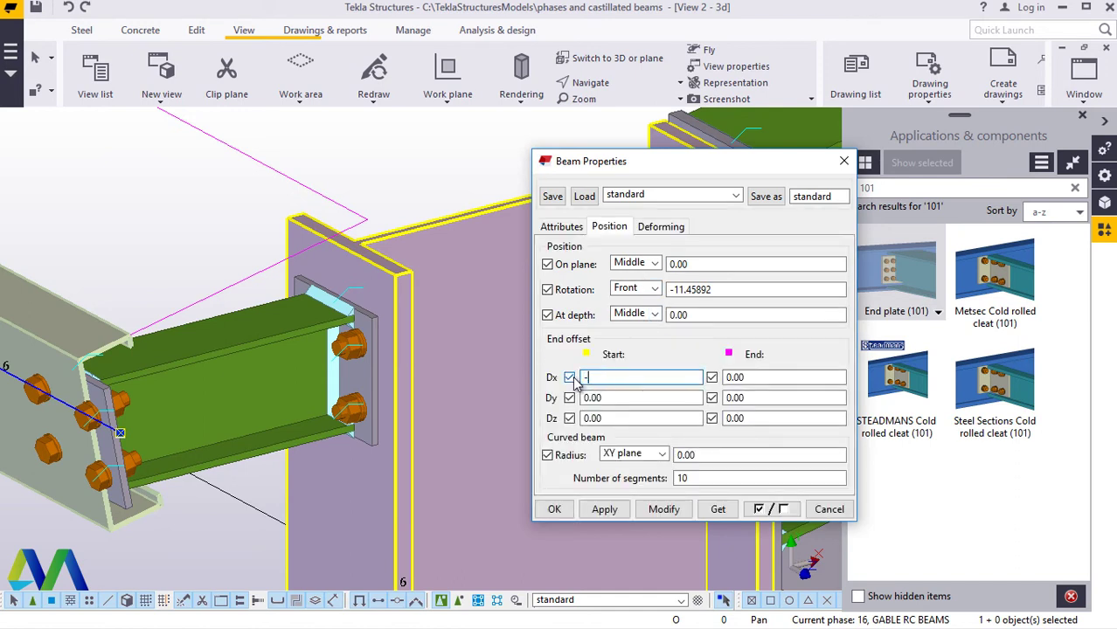
pyautogui.write('-300')
pyautogui.click(683, 511)
pyautogui.click(664, 510)
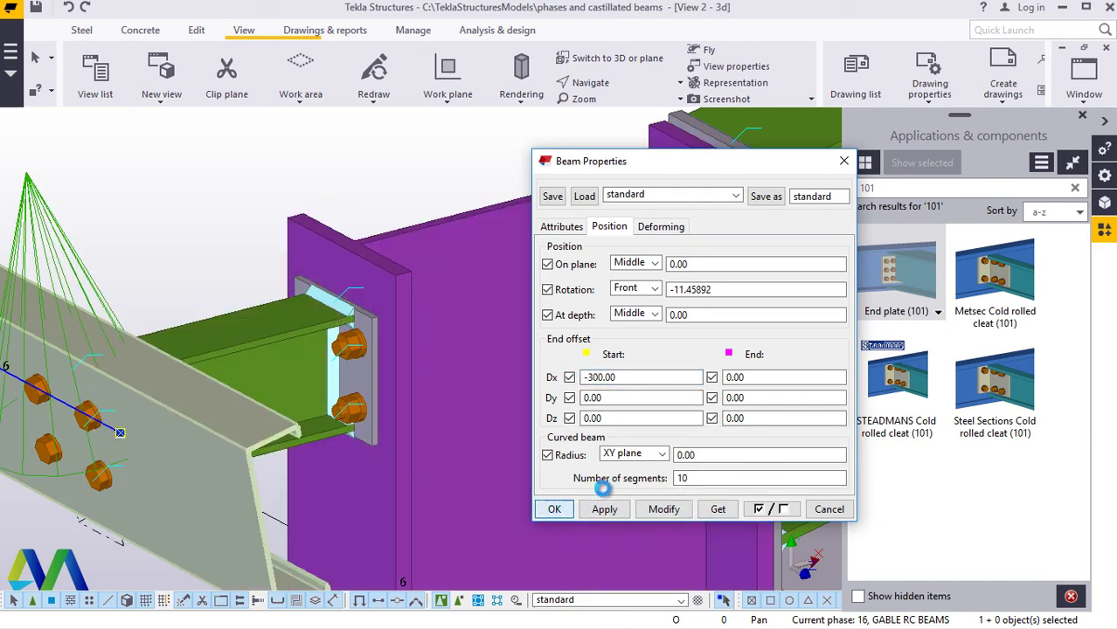
pyautogui.click(553, 510)
pyautogui.scroll(-5, 189, 437)
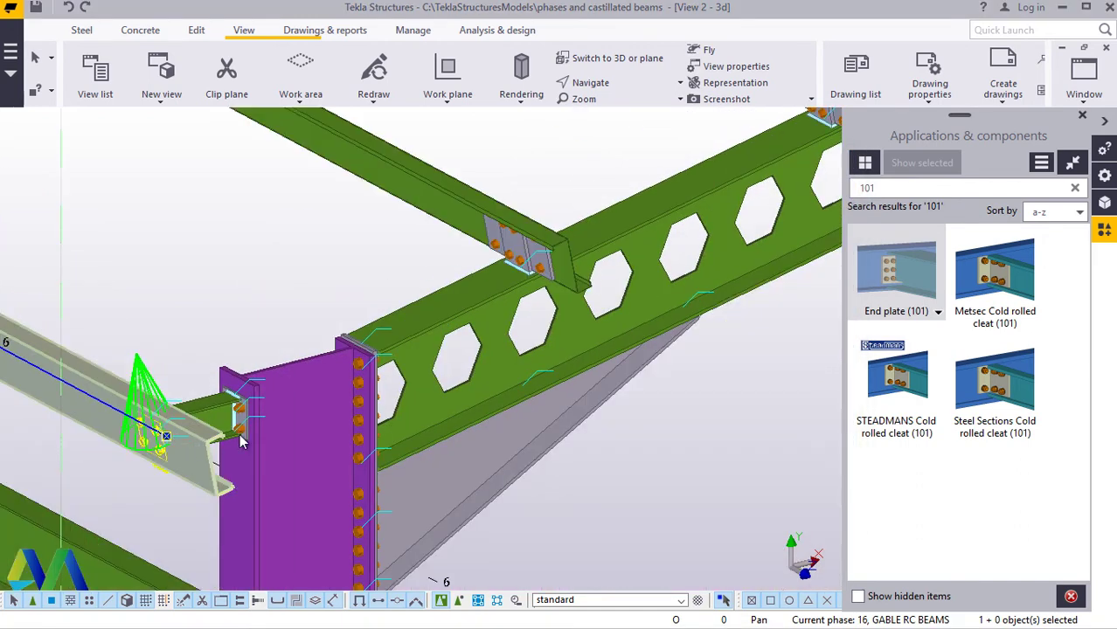
# Step: Examine the extended side rail's end against the purlin ends at the gable rafter on grid A/8
pyautogui.scroll(-2, 188, 438)
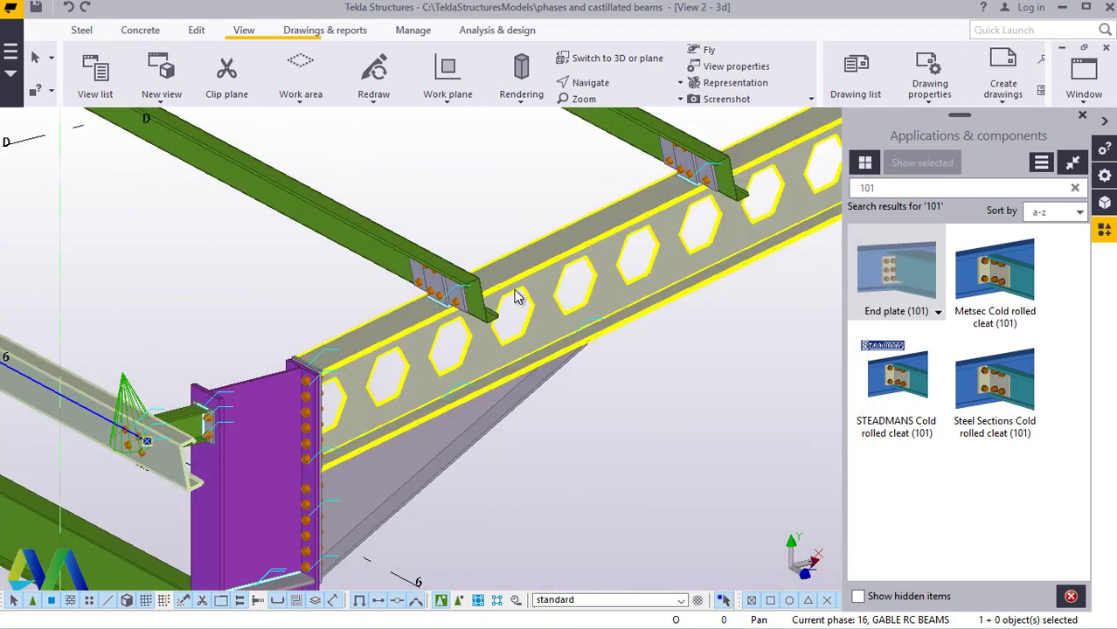
pyautogui.click(468, 276)
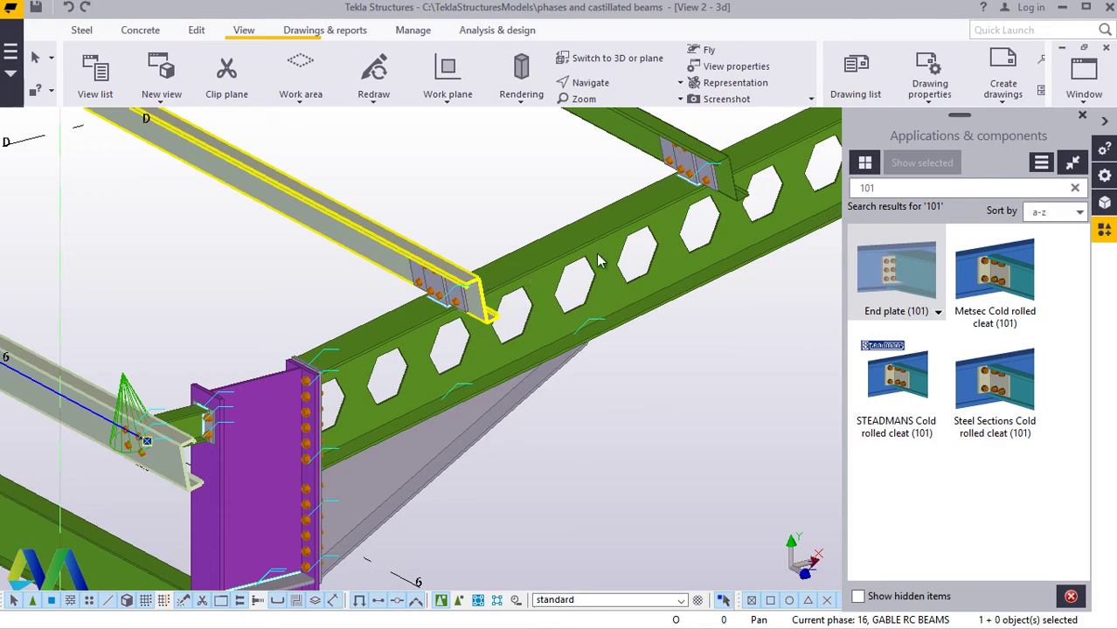
pyautogui.click(753, 185)
pyautogui.click(483, 331)
pyautogui.click(443, 348)
pyautogui.scroll(-3, 332, 426)
pyautogui.click(321, 428)
pyautogui.scroll(-5, 321, 428)
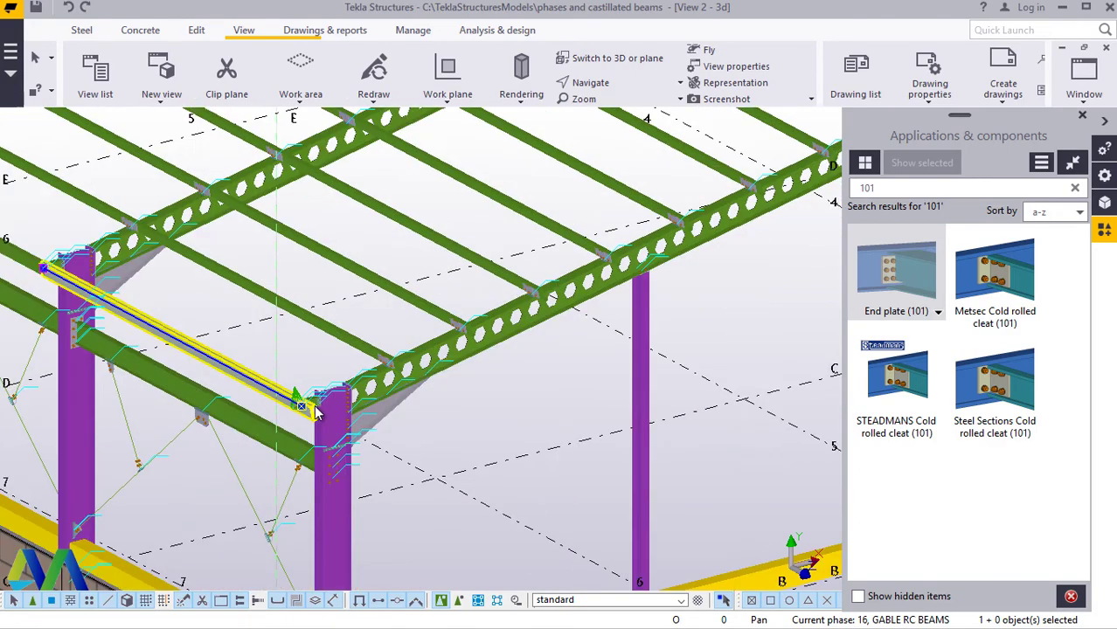
# Step: Try to extend the SSL-C-20025 side rail past the gable corner column on grid A/1 with a start end offset Dx of -300
pyautogui.scroll(-2, 315, 411)
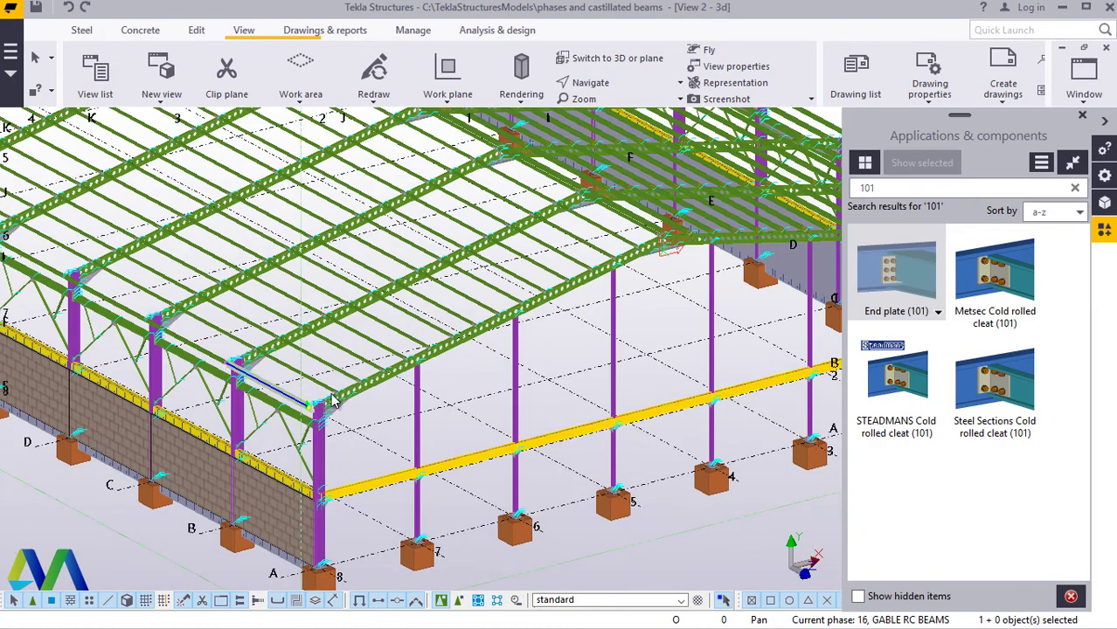
pyautogui.scroll(-2, 321, 407)
pyautogui.keyDown('ctrl'); pyautogui.moveTo(536, 367); pyautogui.dragTo(766, 319, button='middle'); pyautogui.keyUp('ctrl')
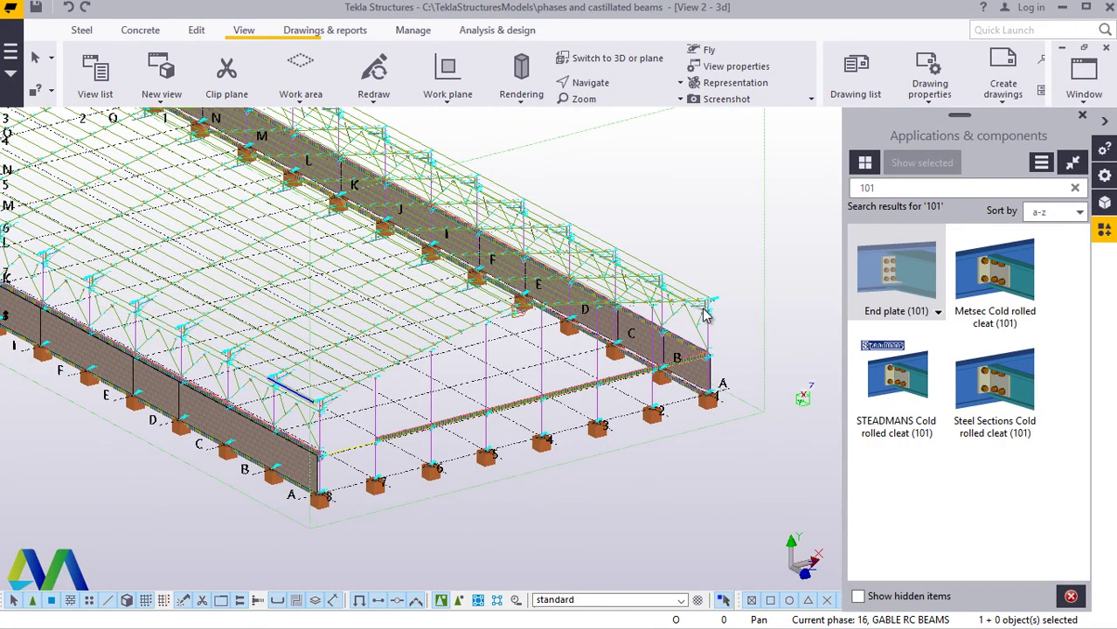
pyautogui.scroll(3, 664, 320)
pyautogui.scroll(5, 629, 299)
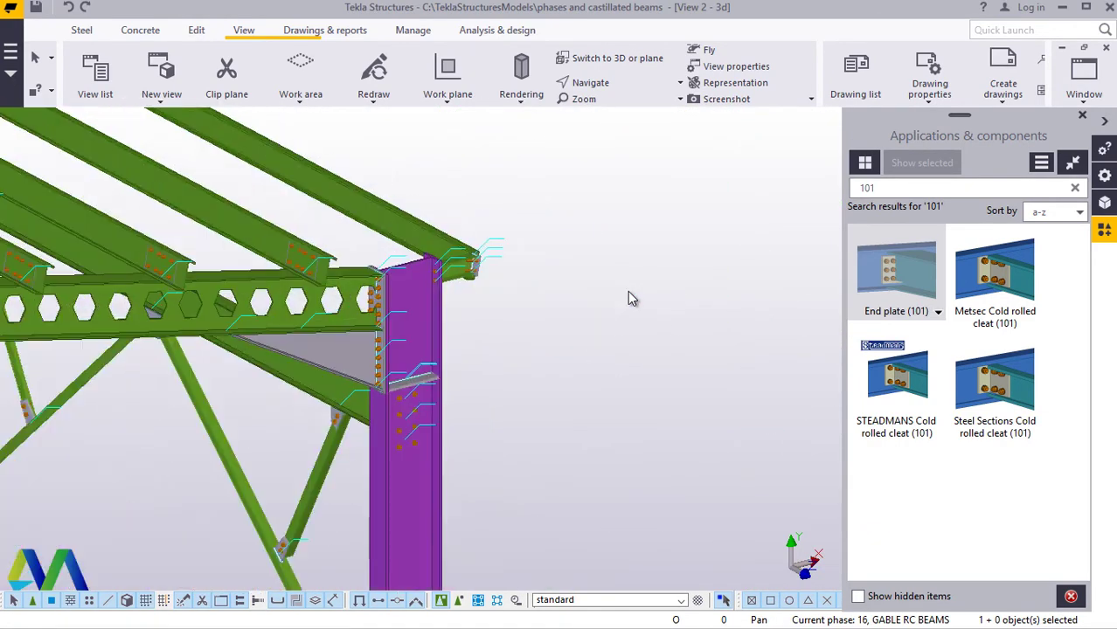
pyautogui.scroll(1, 631, 299)
pyautogui.scroll(5, 433, 221)
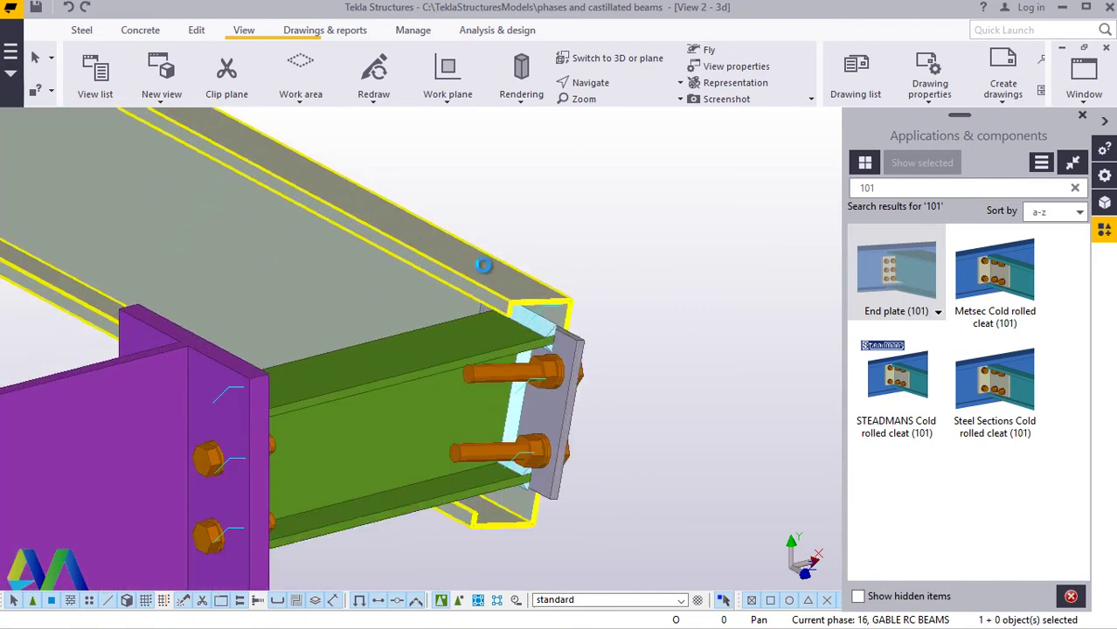
pyautogui.doubleClick(482, 265)
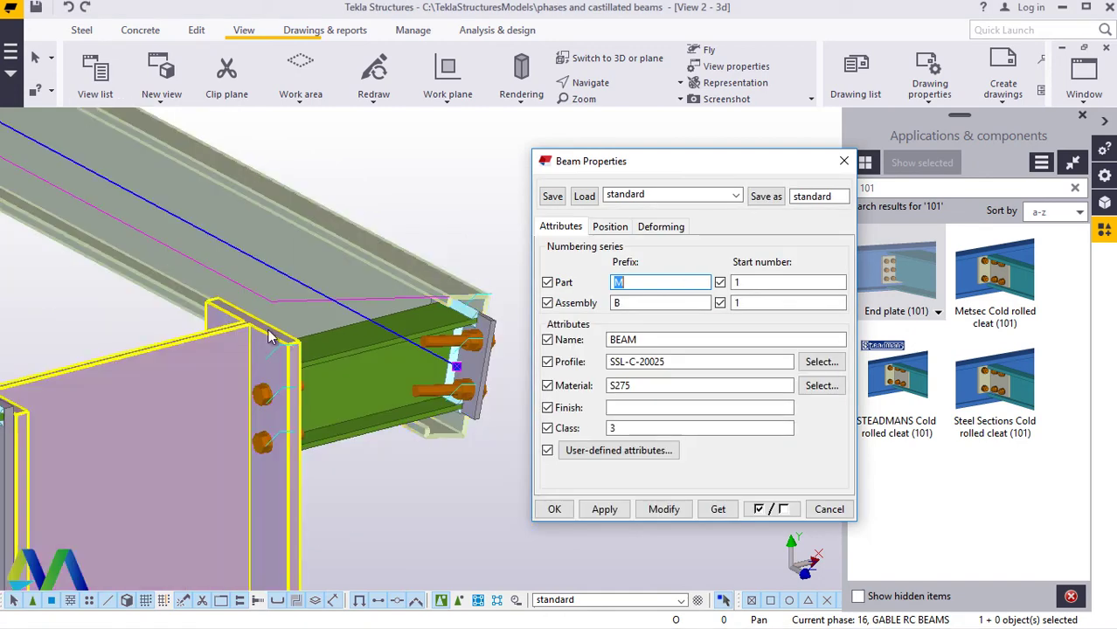
pyautogui.scroll(3, 459, 363)
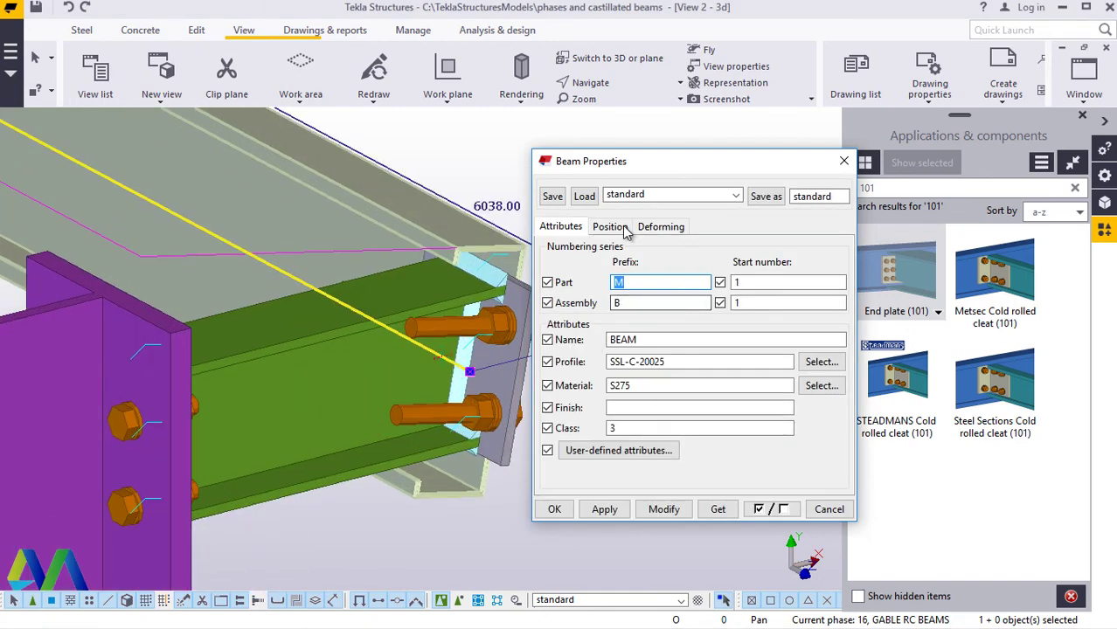
pyautogui.click(625, 229)
pyautogui.moveTo(623, 377); pyautogui.dragTo(572, 384)
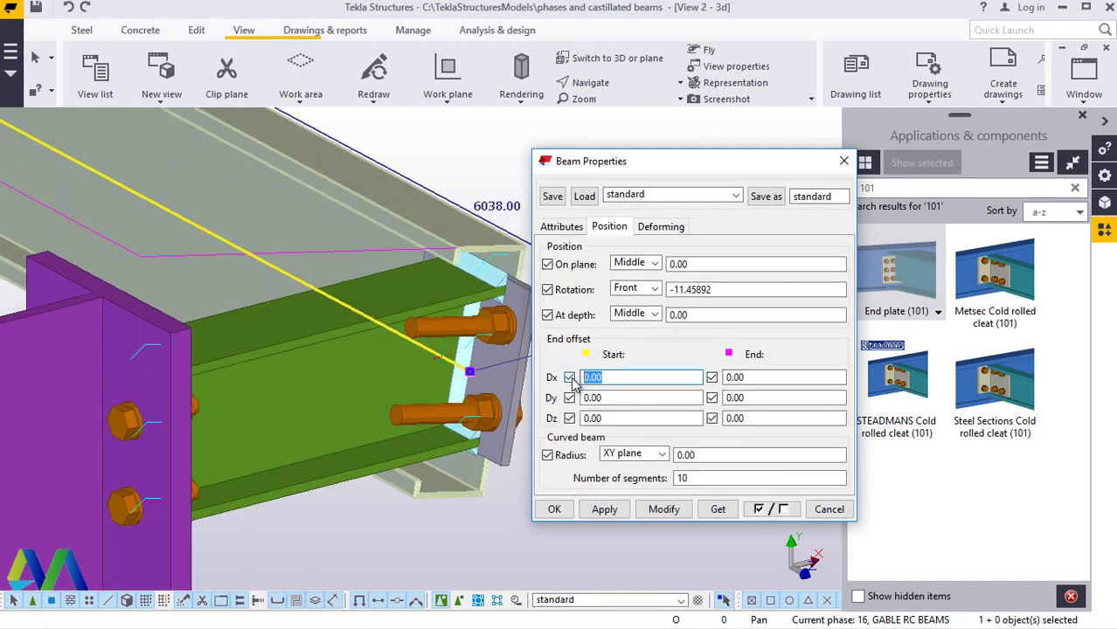
pyautogui.click(663, 509)
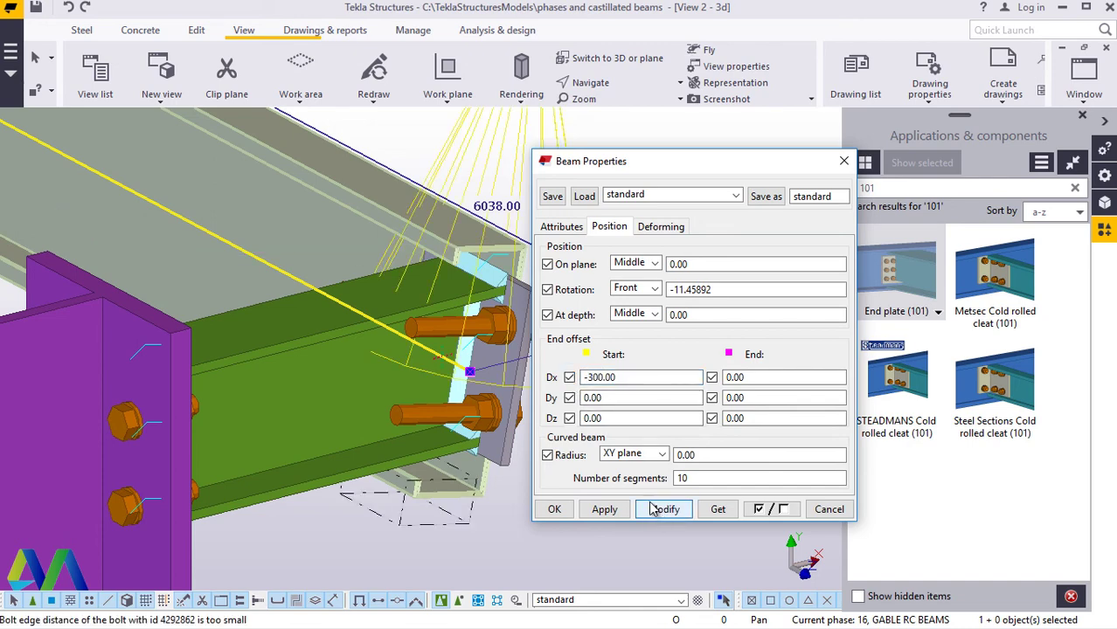
# Step: Set the grid A/1 side rail's end offsets to start Dx 0 and end Dx 300, and apply them to the rail
pyautogui.moveTo(617, 377); pyautogui.dragTo(557, 378)
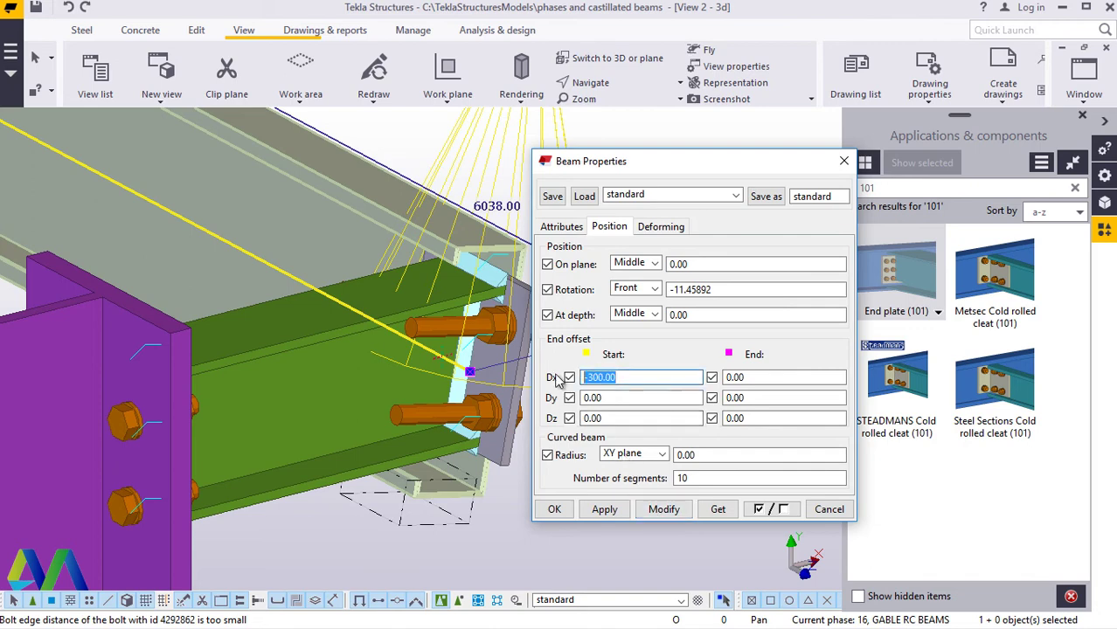
pyautogui.write('0')
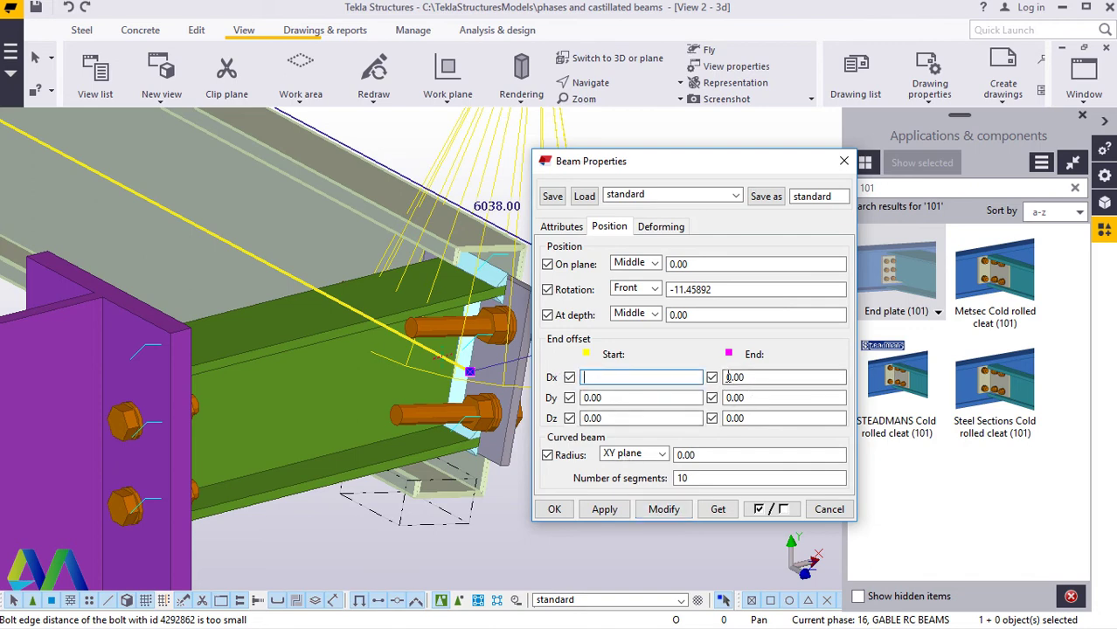
pyautogui.moveTo(765, 382); pyautogui.dragTo(715, 378)
pyautogui.write('300')
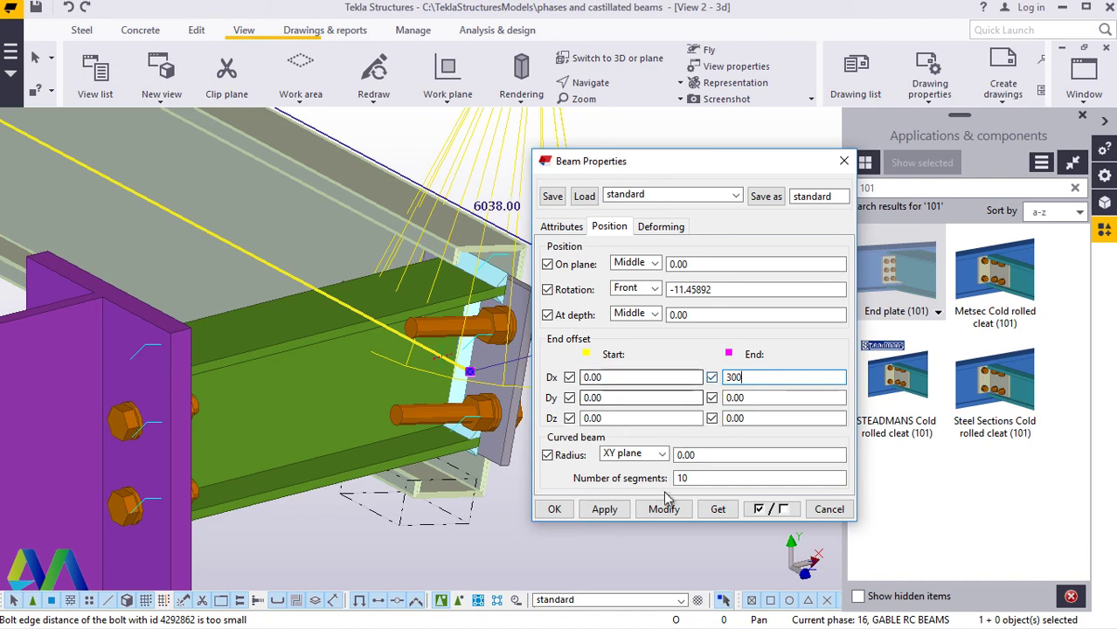
pyautogui.click(666, 510)
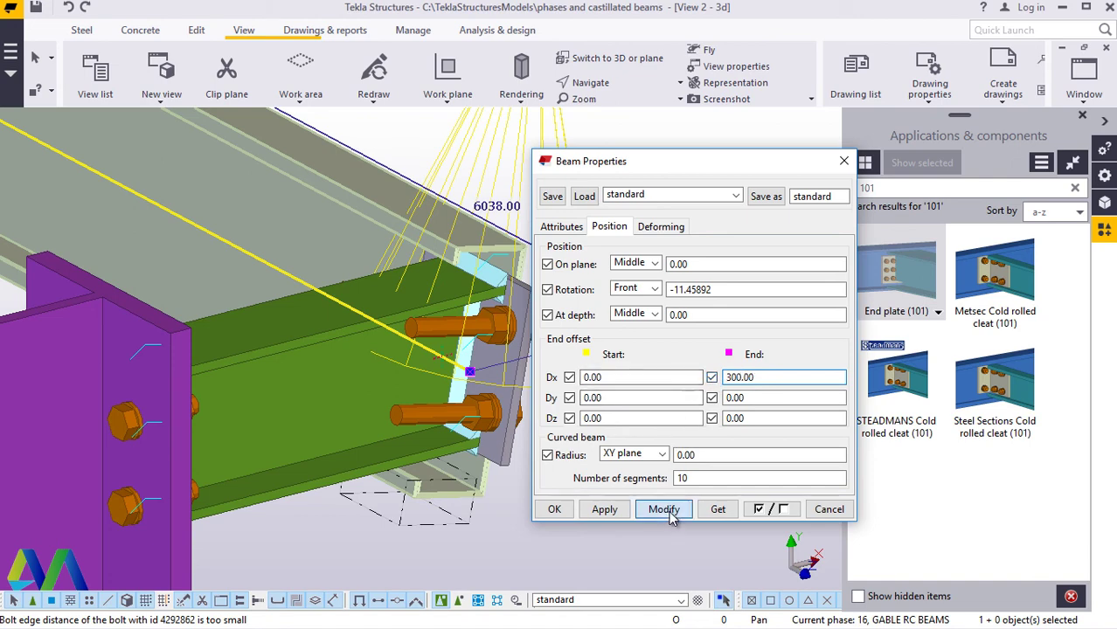
pyautogui.click(605, 514)
pyautogui.click(554, 508)
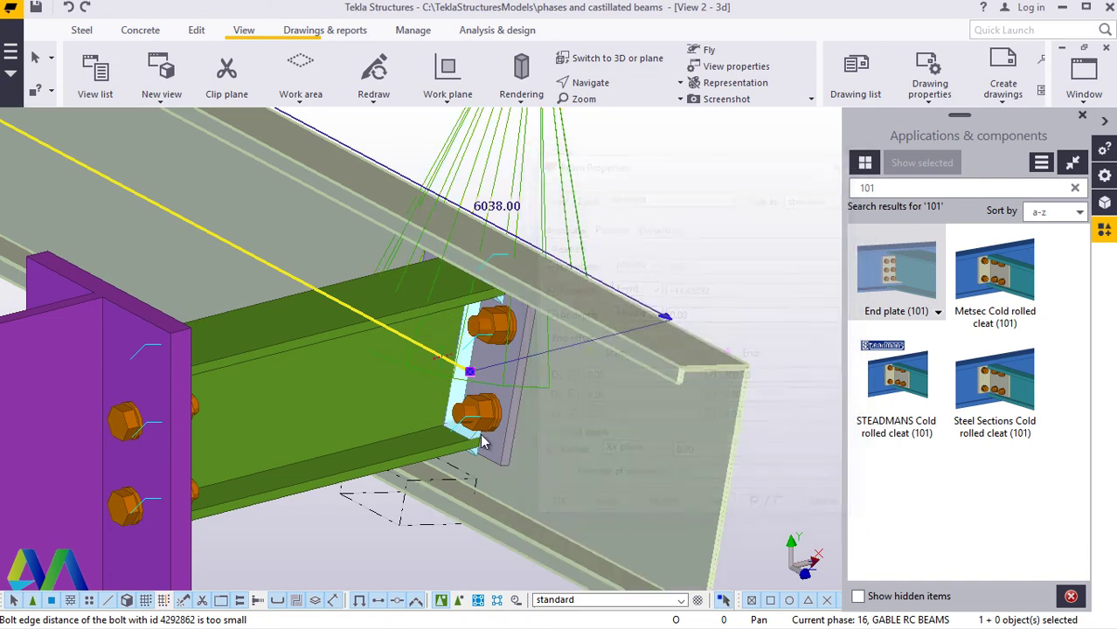
# Step: Examine the extended side rail and its end plate connection to the short beam at grid A/1 from different angles
pyautogui.scroll(-3, 669, 254)
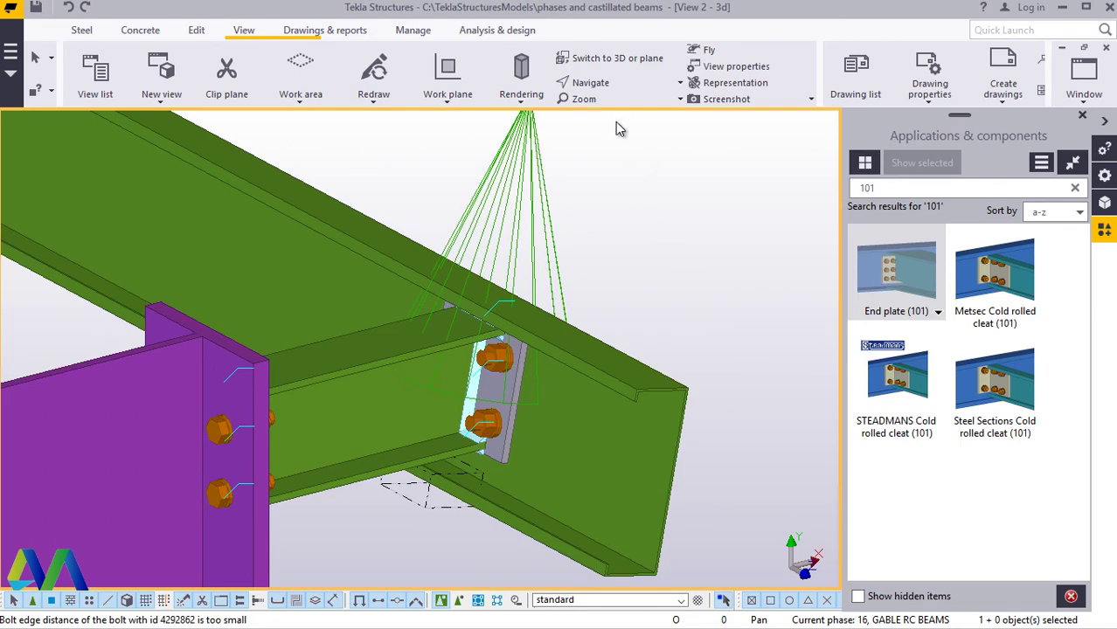
pyautogui.click(590, 82)
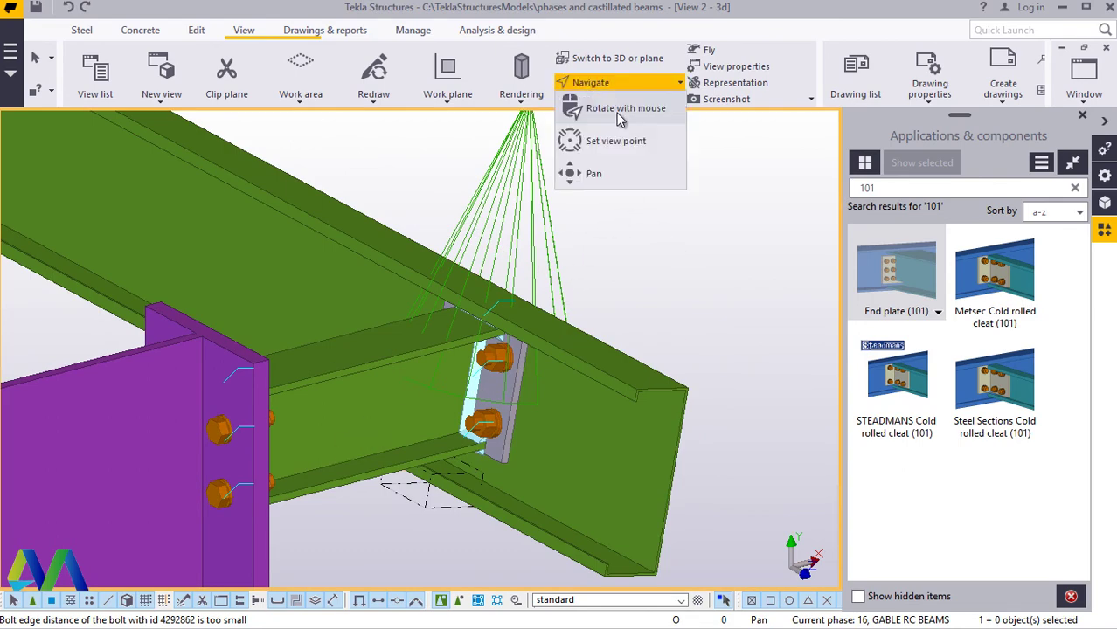
pyautogui.click(619, 114)
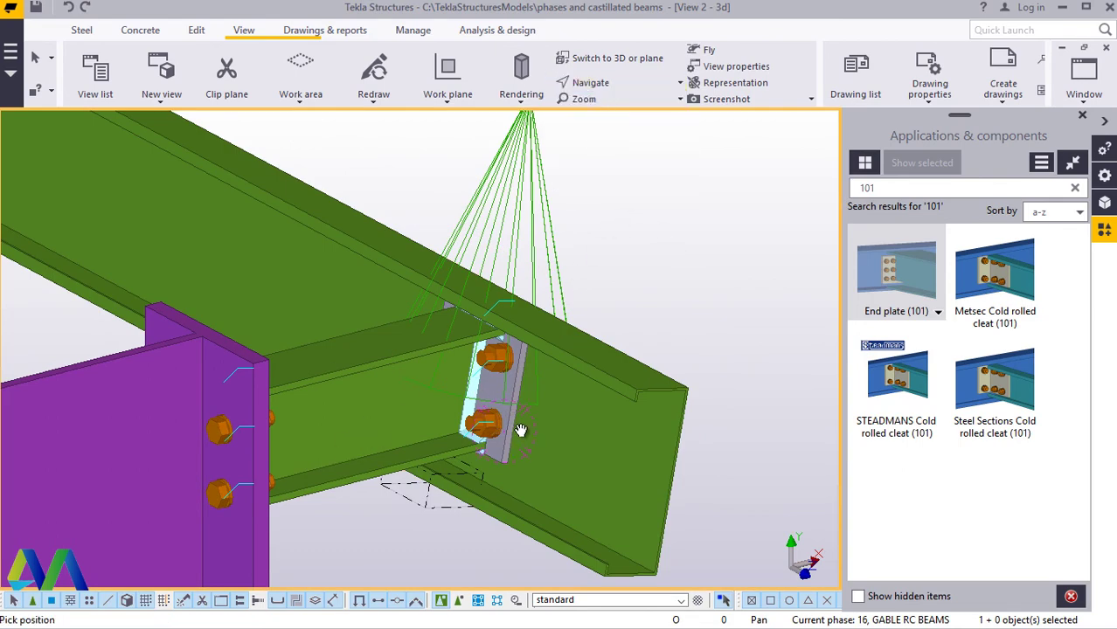
pyautogui.moveTo(516, 324); pyautogui.dragTo(540, 395)
pyautogui.rightClick(647, 220)
pyautogui.click(677, 231)
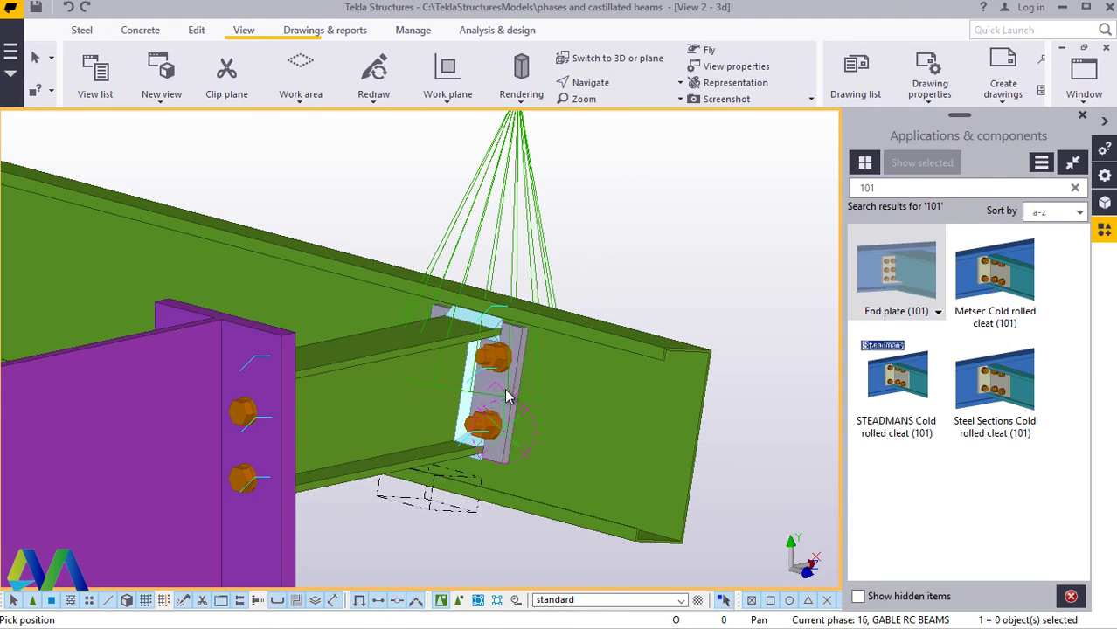
pyautogui.keyDown('ctrl'); pyautogui.moveTo(481, 389); pyautogui.dragTo(528, 393, button='middle'); pyautogui.keyUp('ctrl')
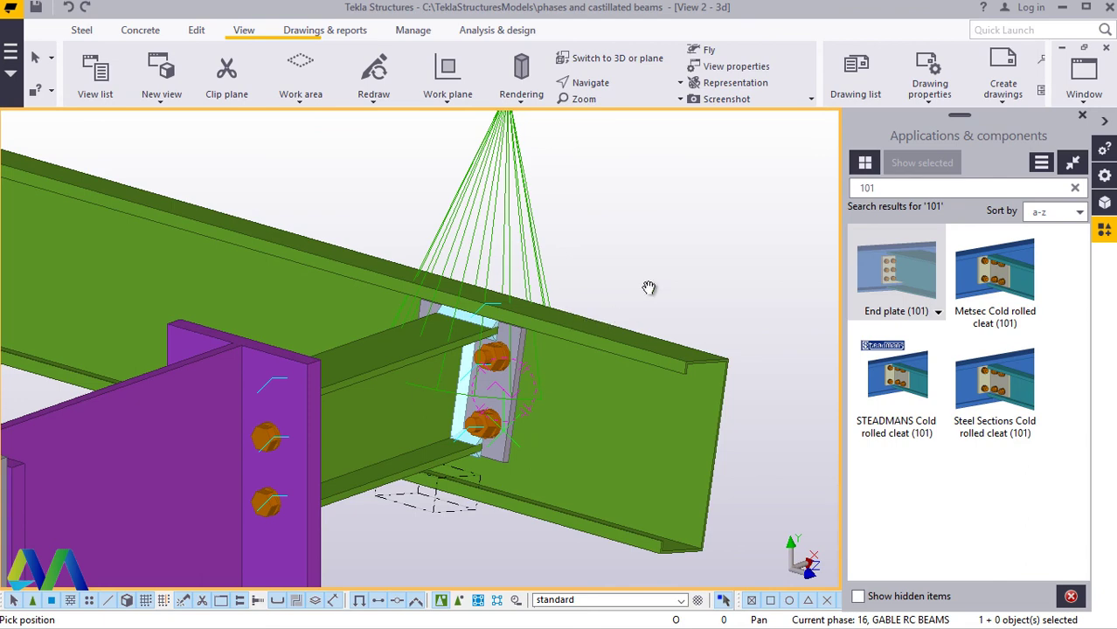
pyautogui.rightClick(657, 201)
pyautogui.click(683, 211)
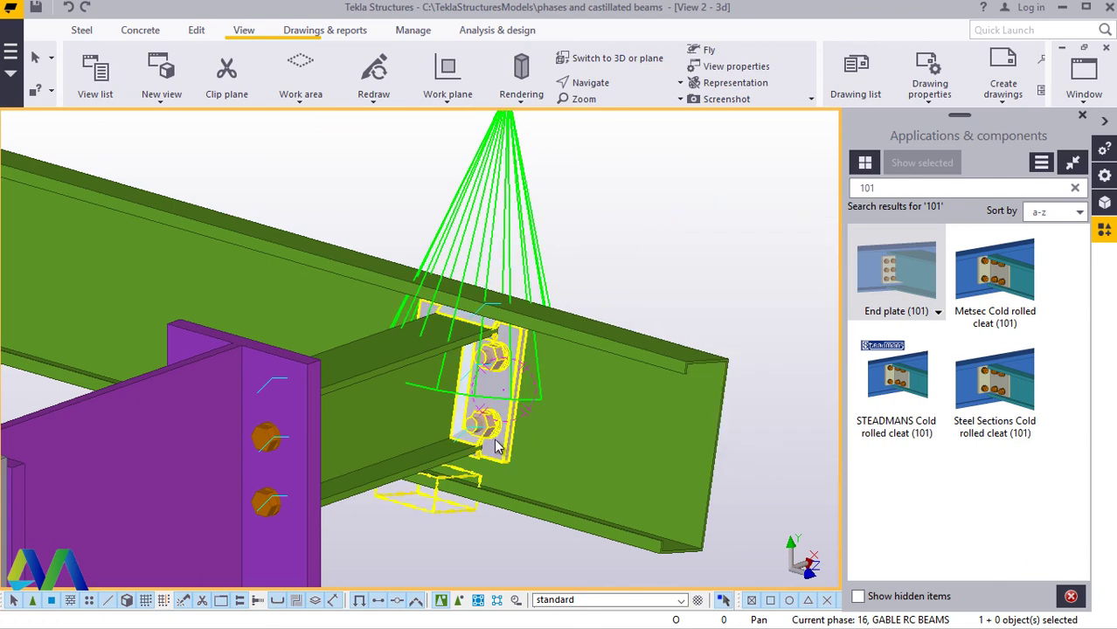
# Step: Set the view point on the end plate connection at grid A/1 and examine the side rails along the eaves from outside
pyautogui.scroll(2, 498, 447)
pyautogui.click(614, 87)
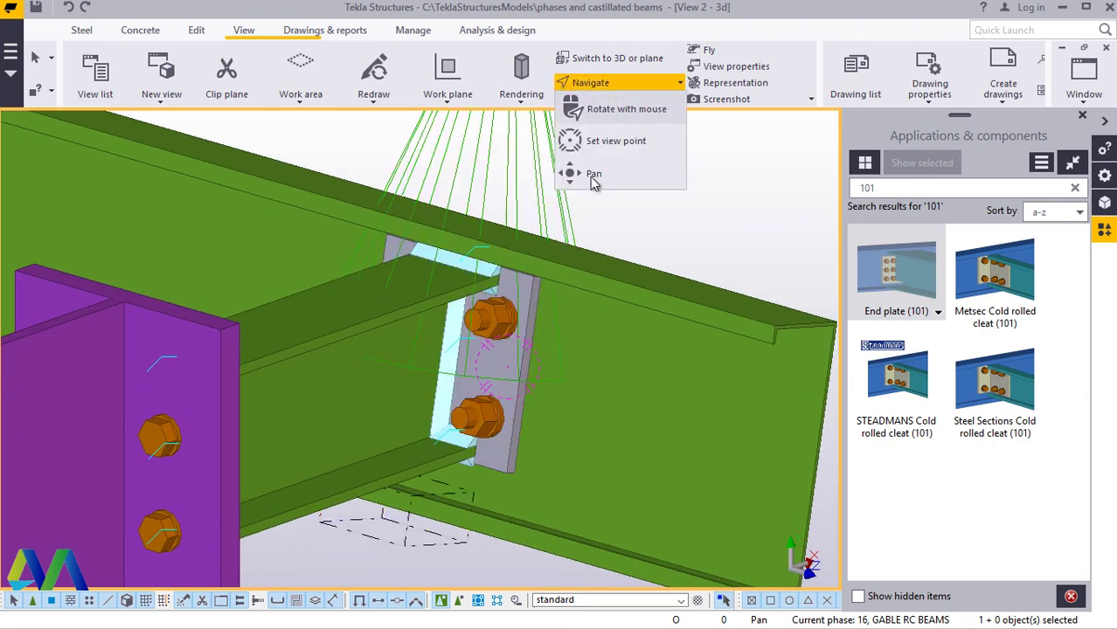
pyautogui.click(611, 142)
pyautogui.click(483, 367)
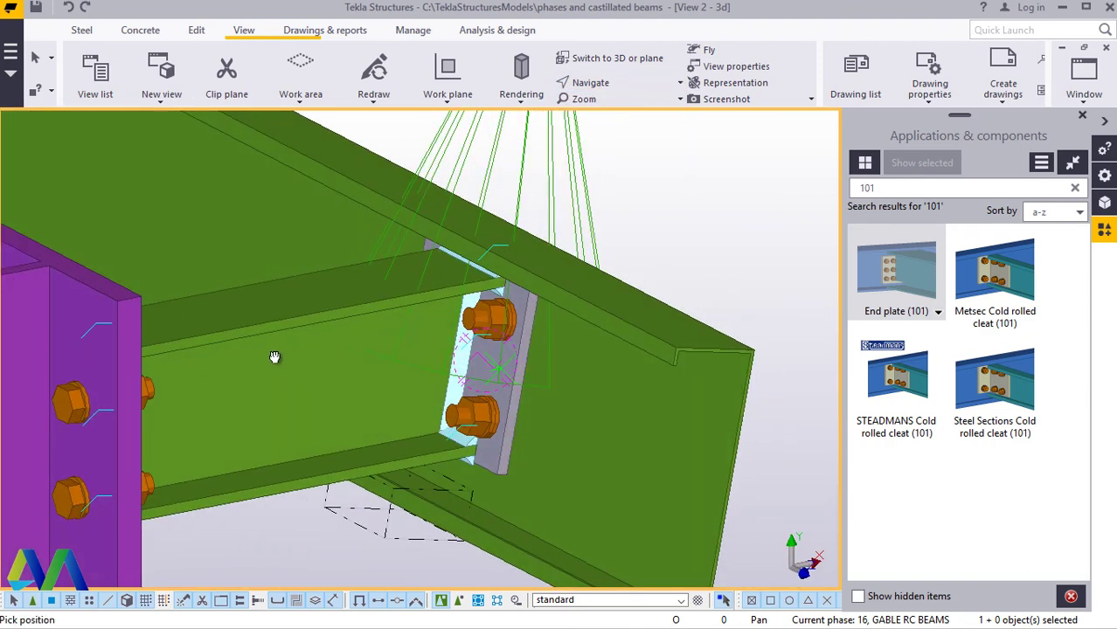
pyautogui.keyDown('ctrl'); pyautogui.moveTo(275, 357); pyautogui.dragTo(218, 352, button='middle'); pyautogui.keyUp('ctrl')
pyautogui.scroll(-8, 245, 434)
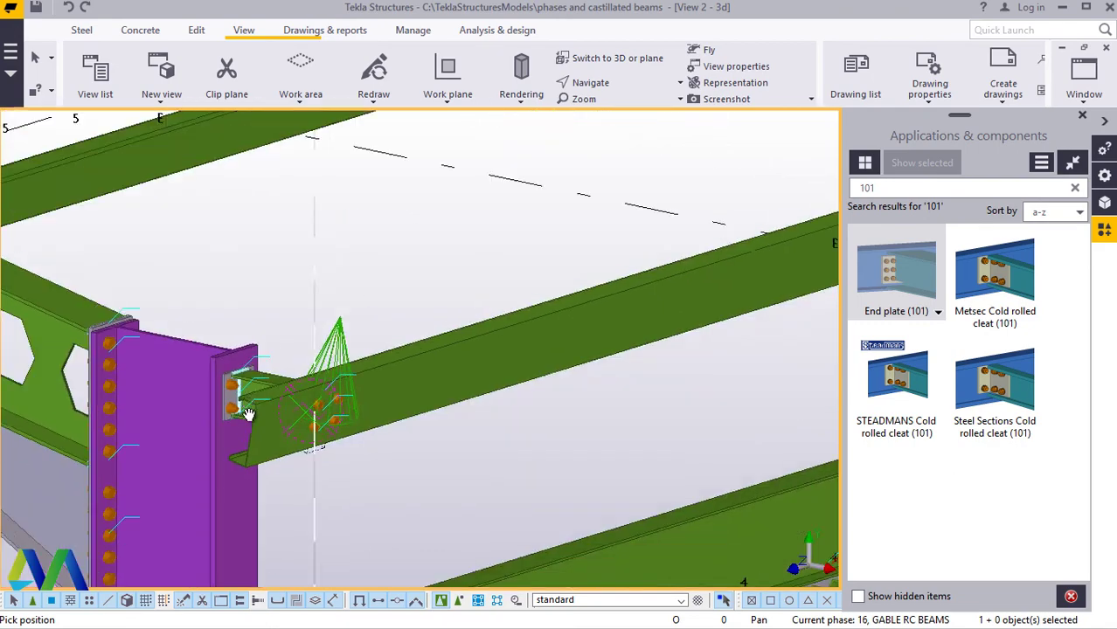
pyautogui.scroll(1, 262, 393)
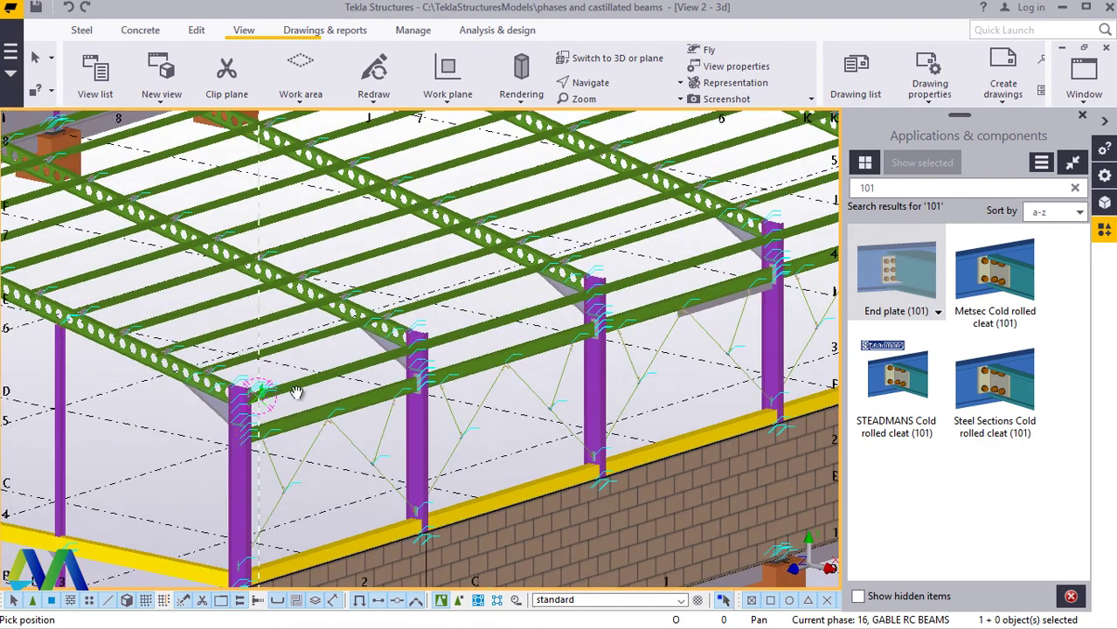
pyautogui.scroll(4, 611, 306)
pyautogui.scroll(1, 756, 245)
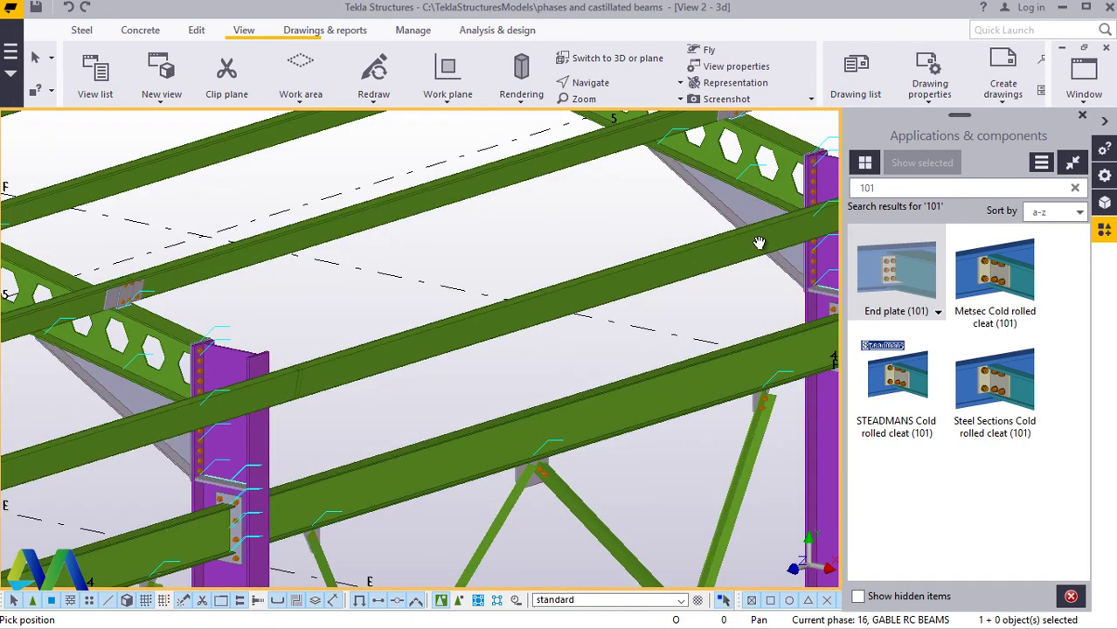
pyautogui.scroll(-3, 606, 304)
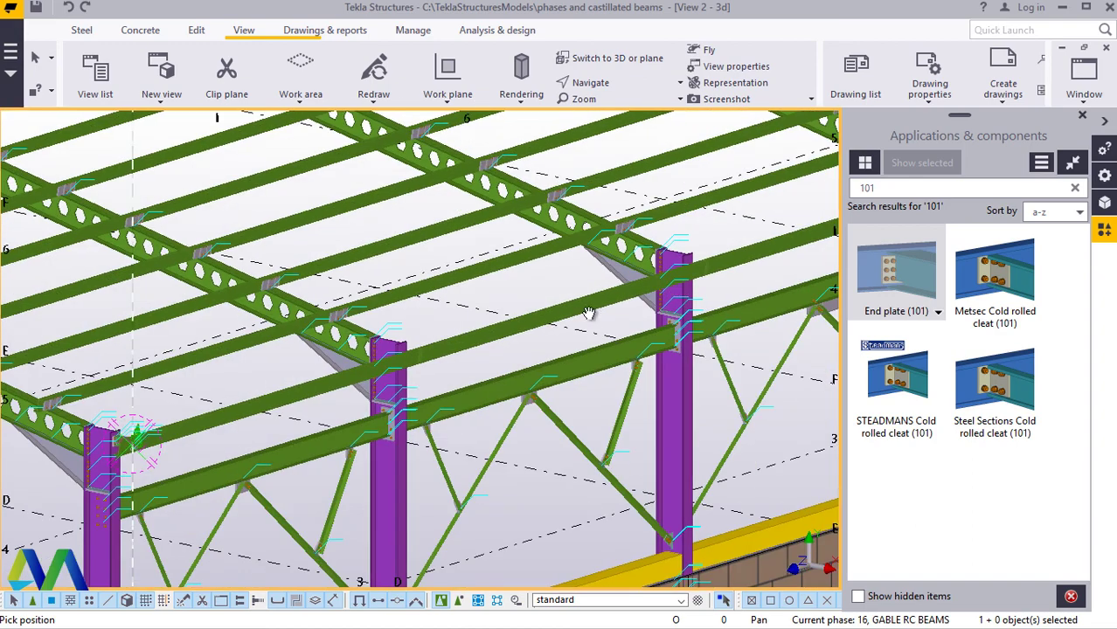
pyautogui.scroll(-2, 266, 419)
pyautogui.scroll(4, 266, 409)
pyautogui.scroll(1, 221, 403)
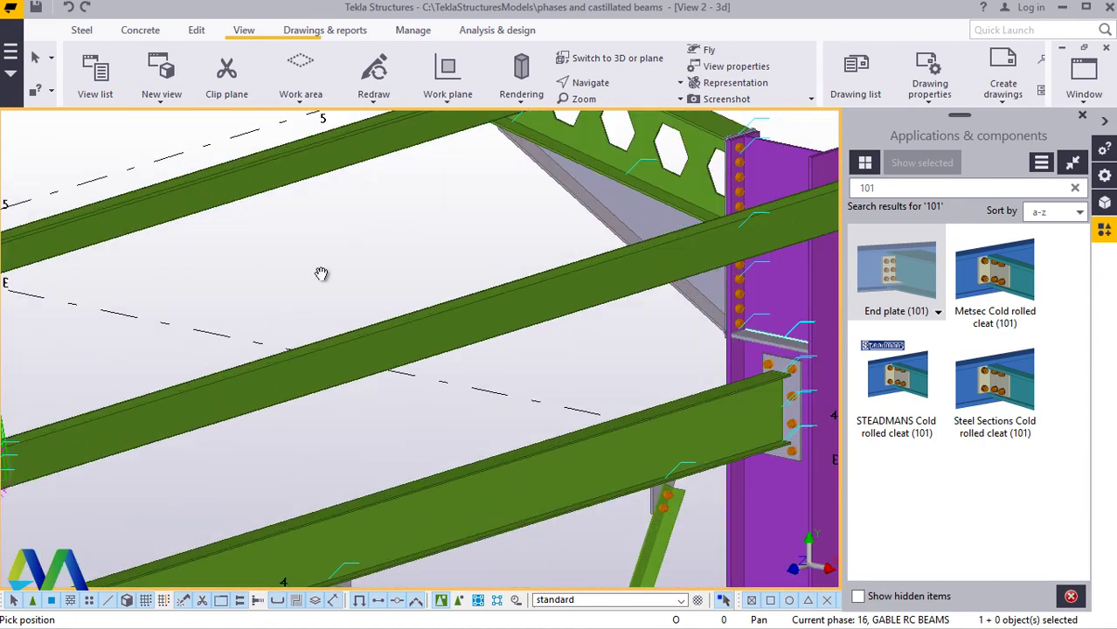
# Step: Examine the end-bay side rail, eaves beam and bracing between the first columns at the grid A/1 corner
pyautogui.rightClick(332, 261)
pyautogui.press('Escape')
pyautogui.scroll(-4, 254, 332)
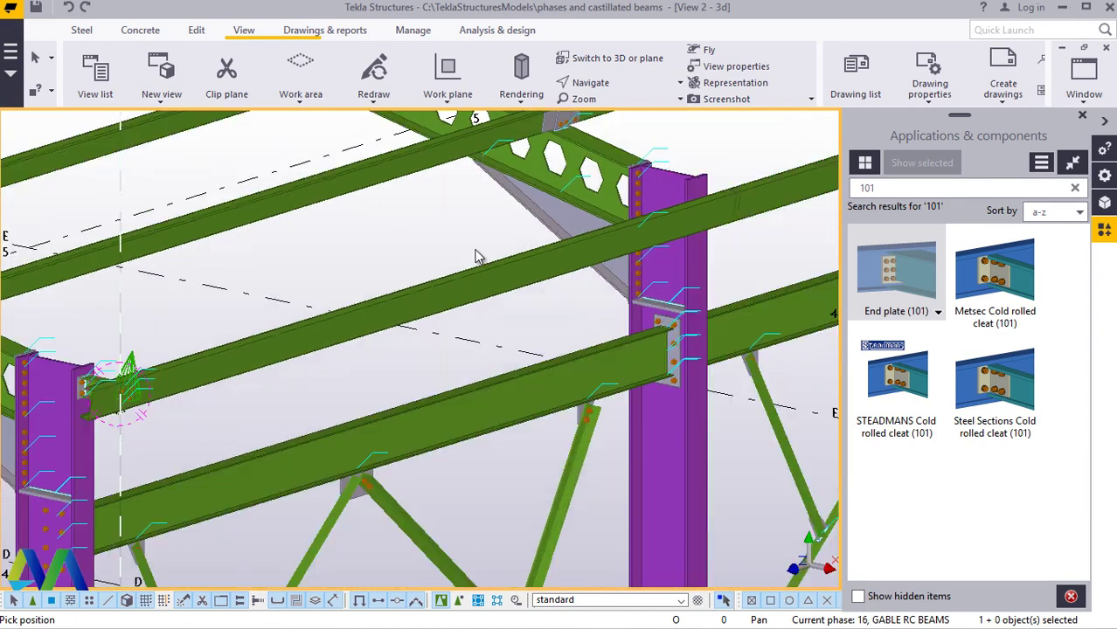
pyautogui.scroll(3, 243, 339)
pyautogui.scroll(2, 175, 358)
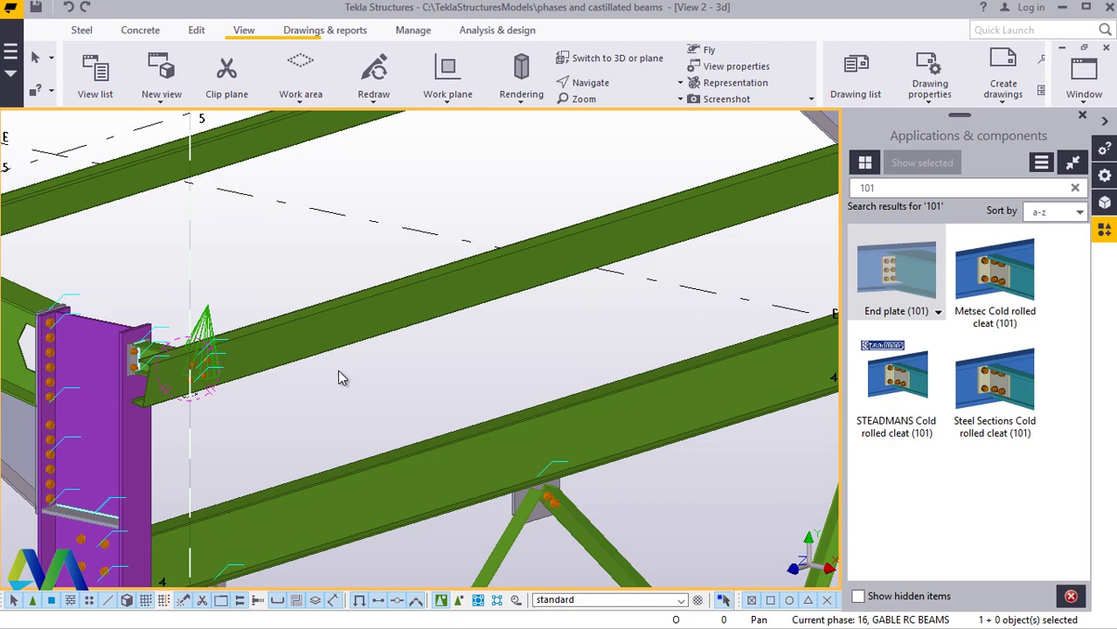
pyautogui.scroll(-5, 390, 400)
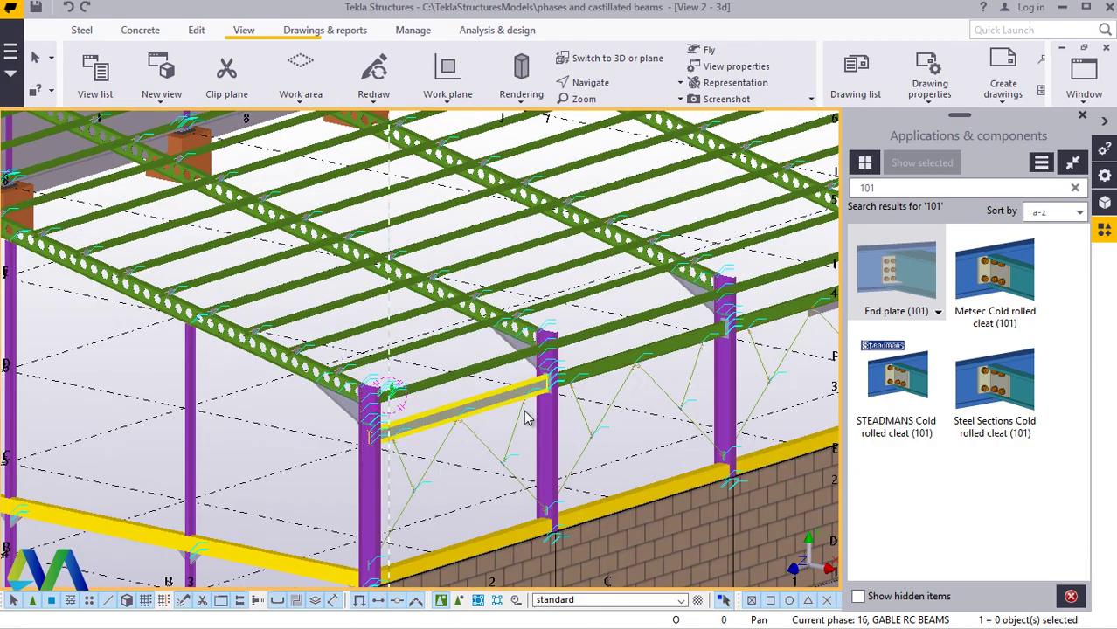
pyautogui.scroll(-4, 545, 419)
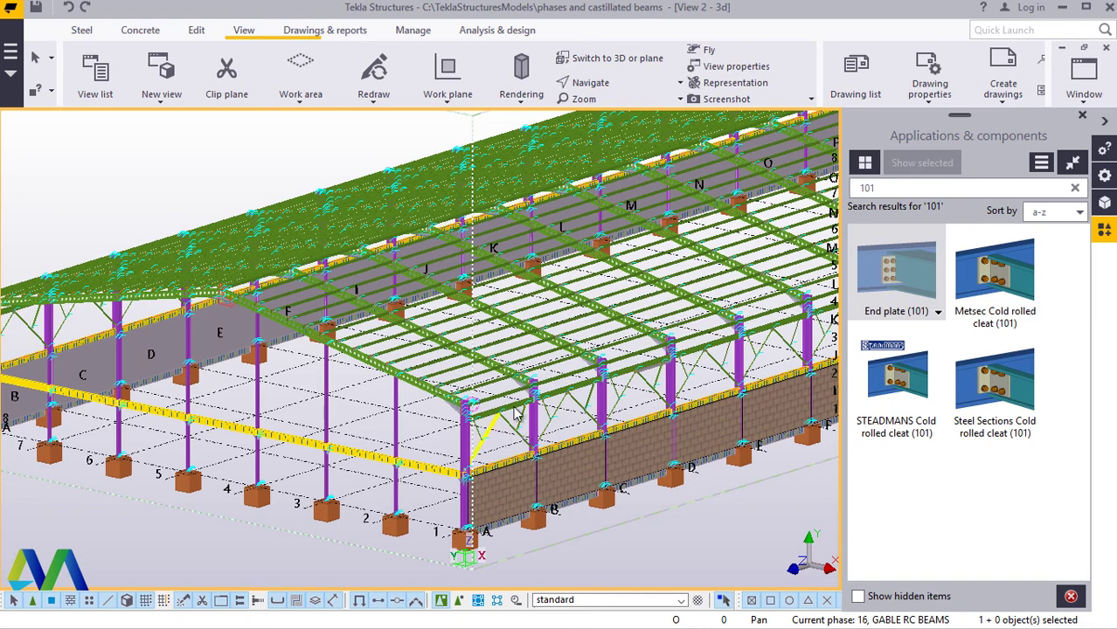
pyautogui.scroll(1, 522, 406)
pyautogui.scroll(2, 522, 404)
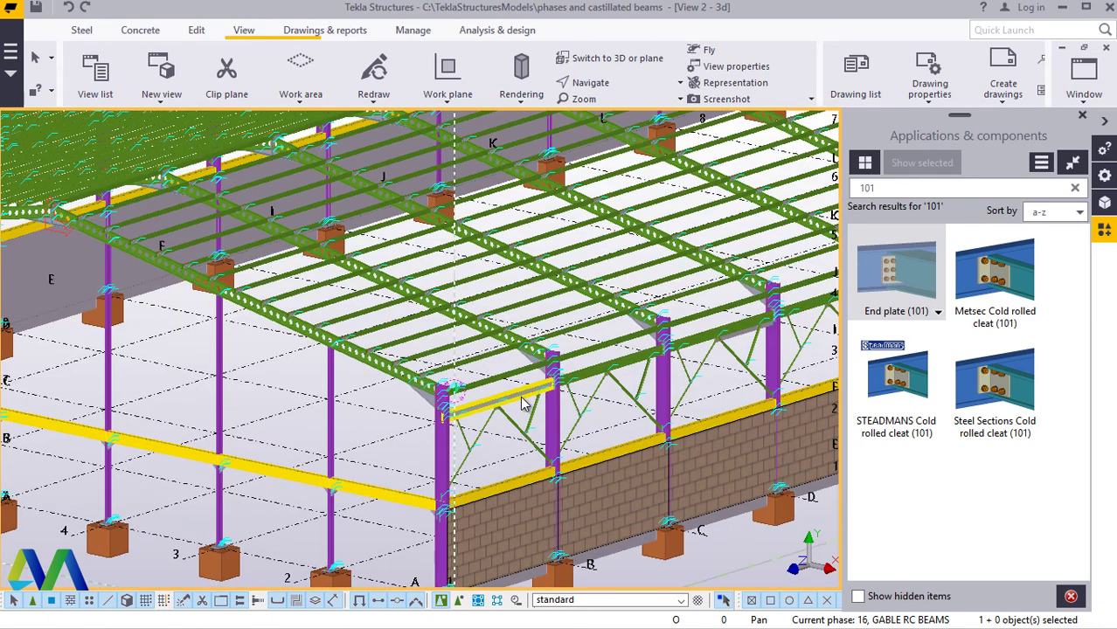